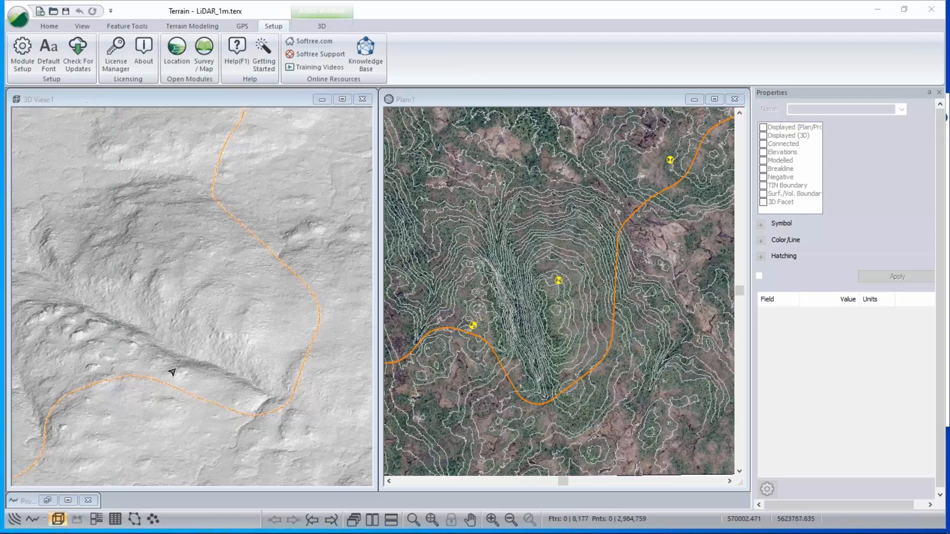
Step: Select the TowerLocation feature by picking its hilltop tower symbol inside the road bend in the plan view
{"action": "left_click_drag", "start_coordinate": [156, 395], "coordinate": [182, 373]}
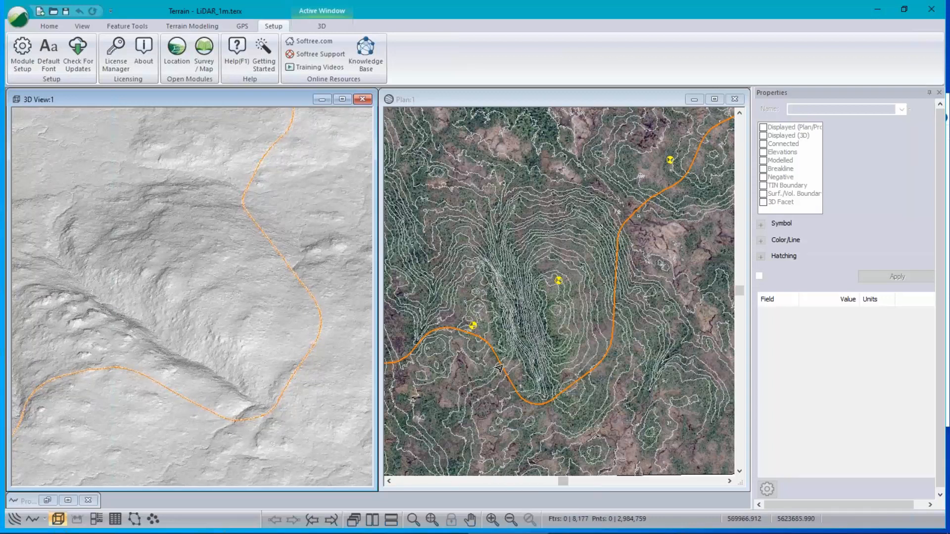
{"action": "left_click", "coordinate": [558, 282]}
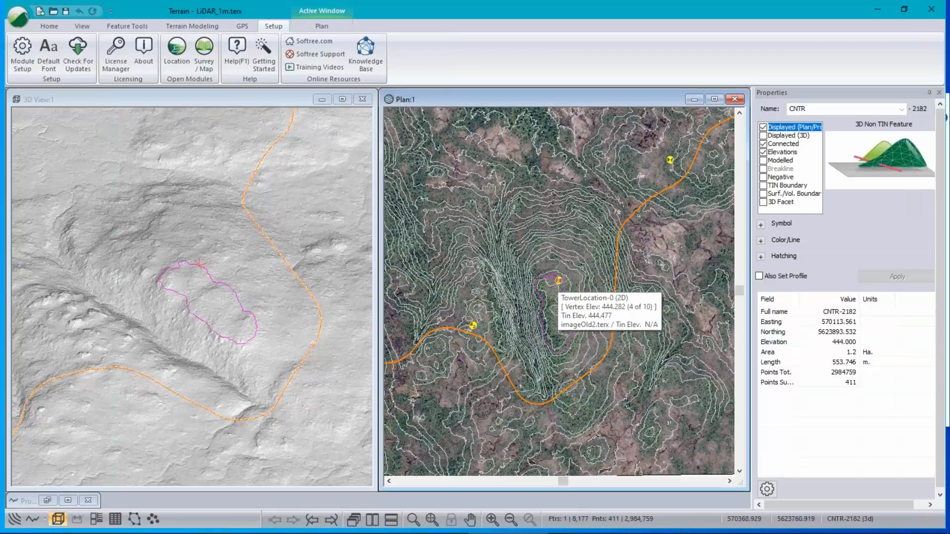
{"action": "scroll", "coordinate": [559, 284], "scroll_direction": "up", "scroll_amount": 4}
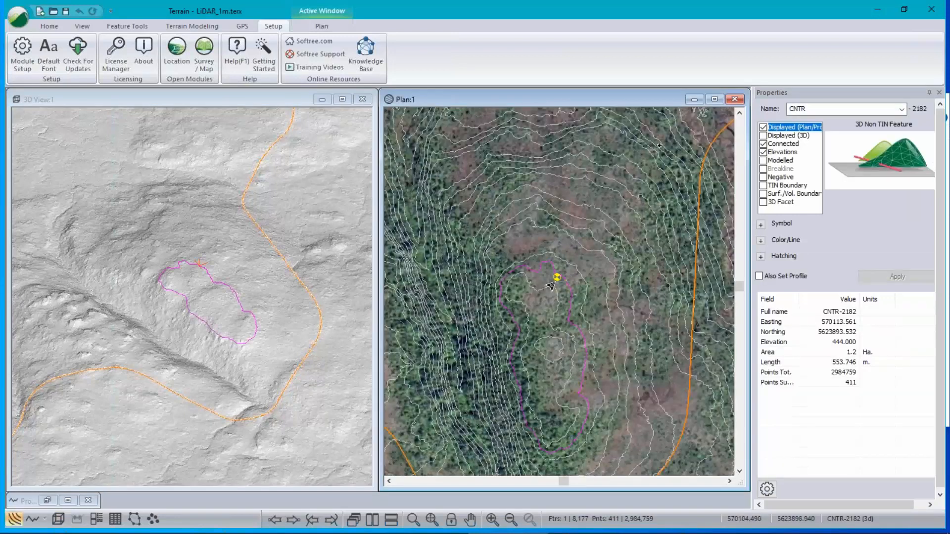
{"action": "left_click", "coordinate": [557, 277]}
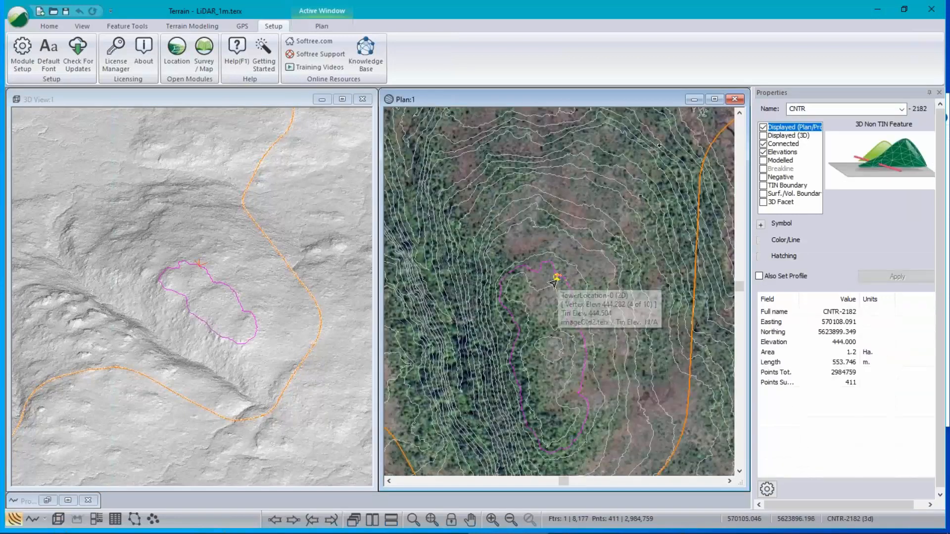
{"action": "left_click", "coordinate": [556, 278]}
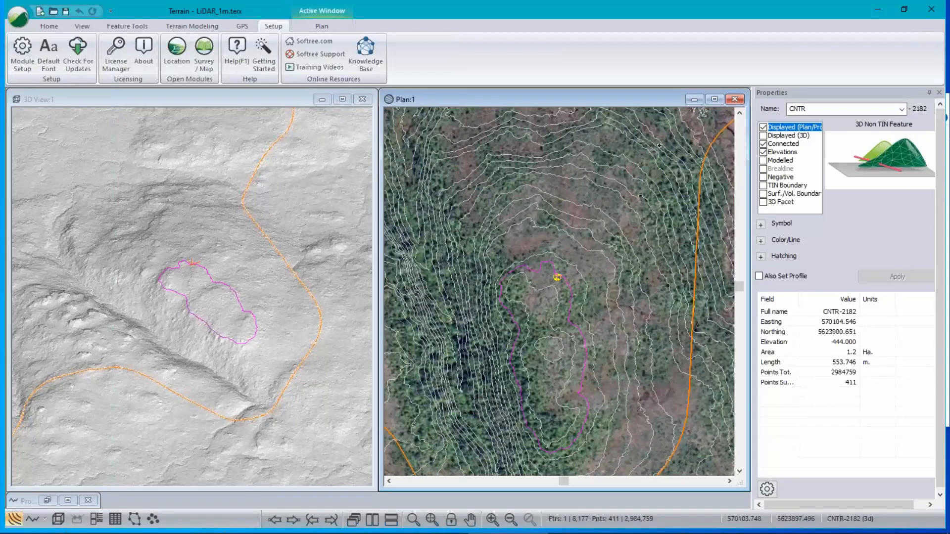
{"action": "scroll", "coordinate": [557, 277], "scroll_direction": "up", "scroll_amount": 2}
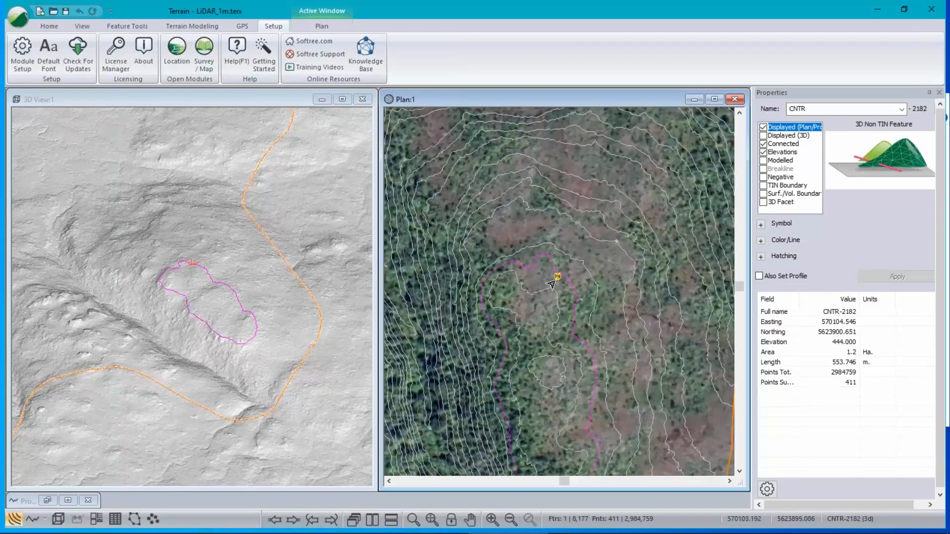
{"action": "left_click", "coordinate": [557, 276]}
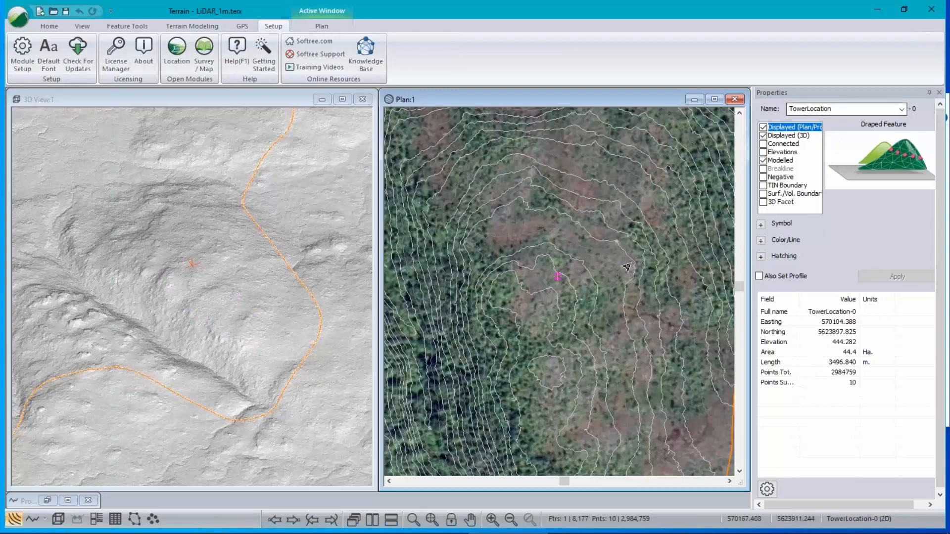
{"action": "scroll", "coordinate": [586, 283], "scroll_direction": "up", "scroll_amount": 3}
{"action": "scroll", "coordinate": [586, 284], "scroll_direction": "down", "scroll_amount": 3}
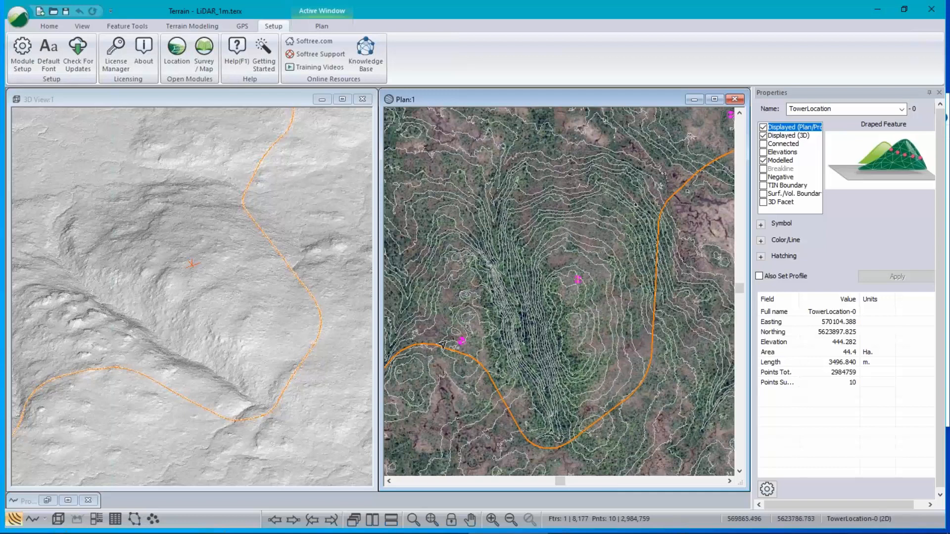
Step: Review the point coordinates of the TowerLocation feature with the Y column widened, and close the list without changes
{"action": "left_click", "coordinate": [127, 26]}
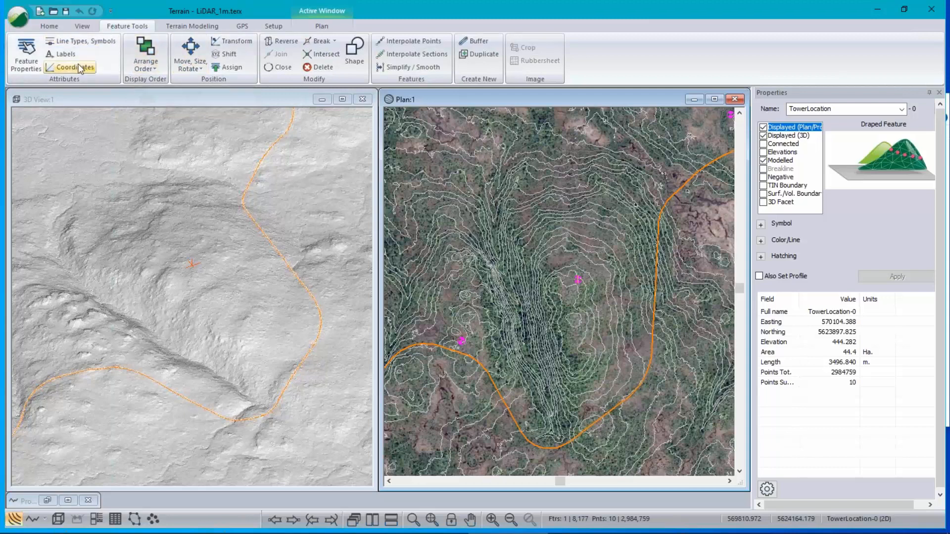
{"action": "double_click", "coordinate": [272, 242]}
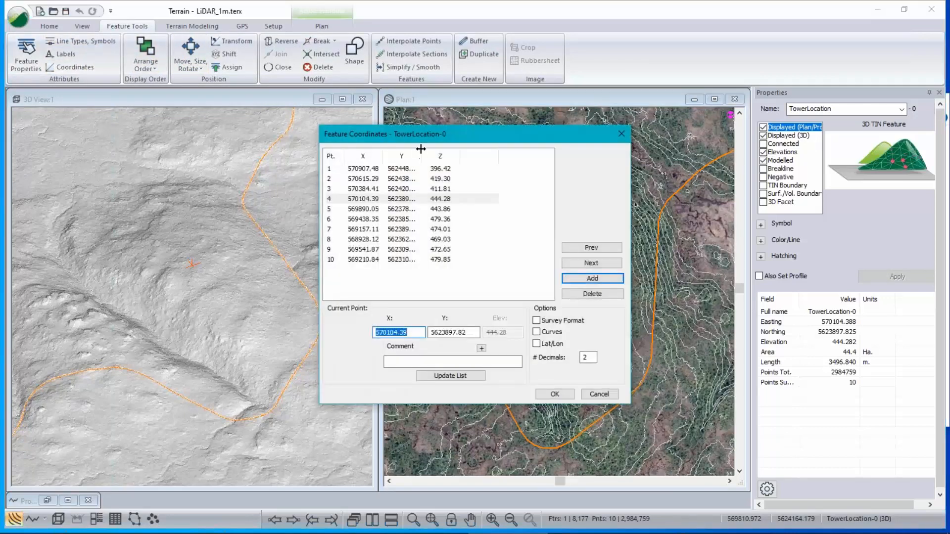
{"action": "left_click_drag", "start_coordinate": [419, 150], "coordinate": [430, 150]}
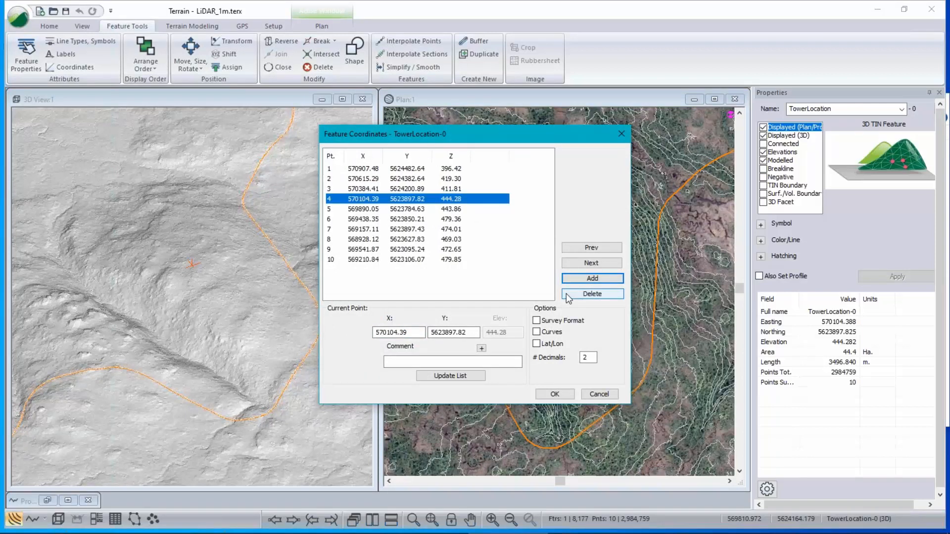
{"action": "left_click", "coordinate": [602, 396]}
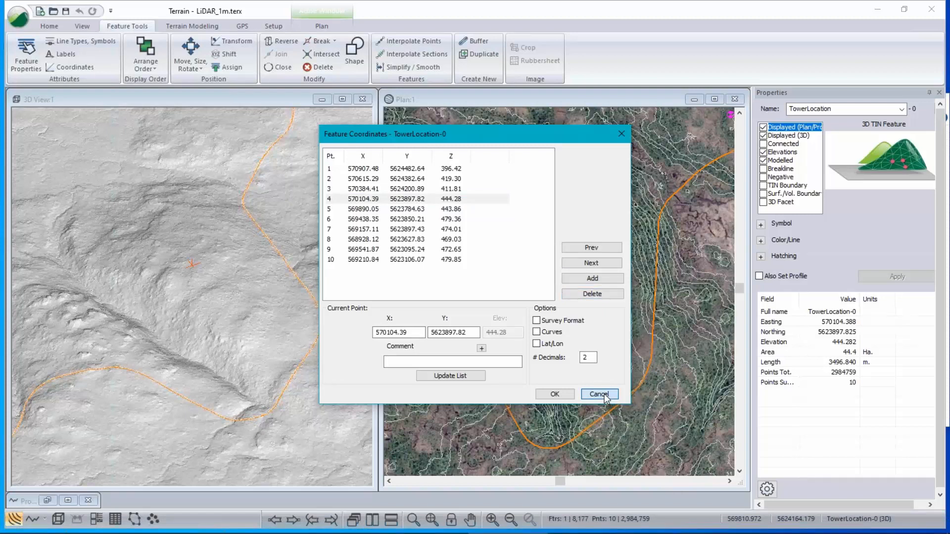
{"action": "left_click", "coordinate": [604, 396]}
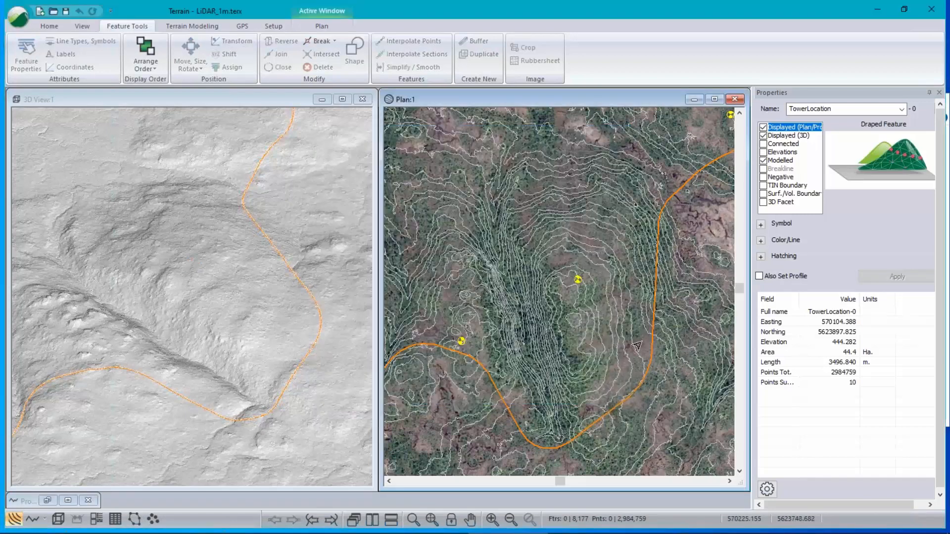
Step: Reselect the TowerLocation feature in the plan and enable Track Mouse in the 3D view's display options
{"action": "left_click", "coordinate": [573, 284]}
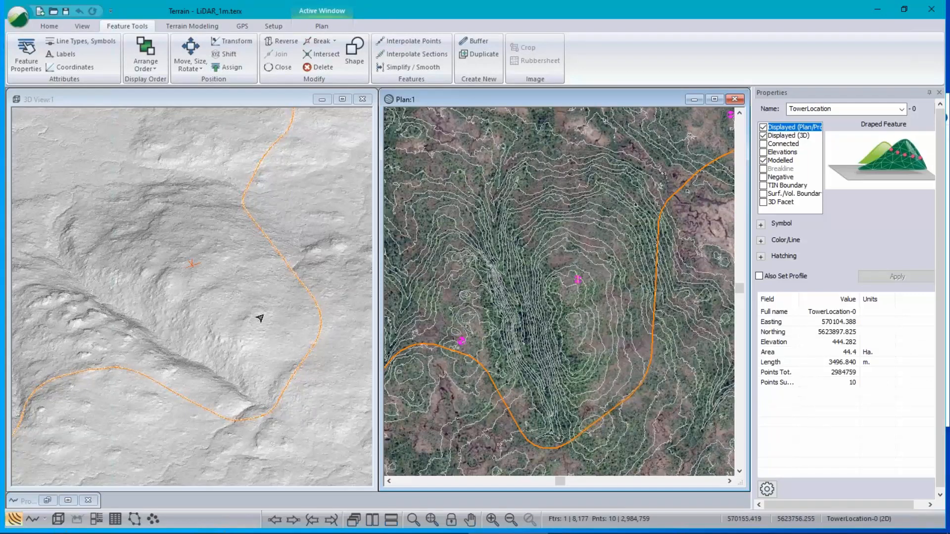
{"action": "right_click", "coordinate": [184, 218]}
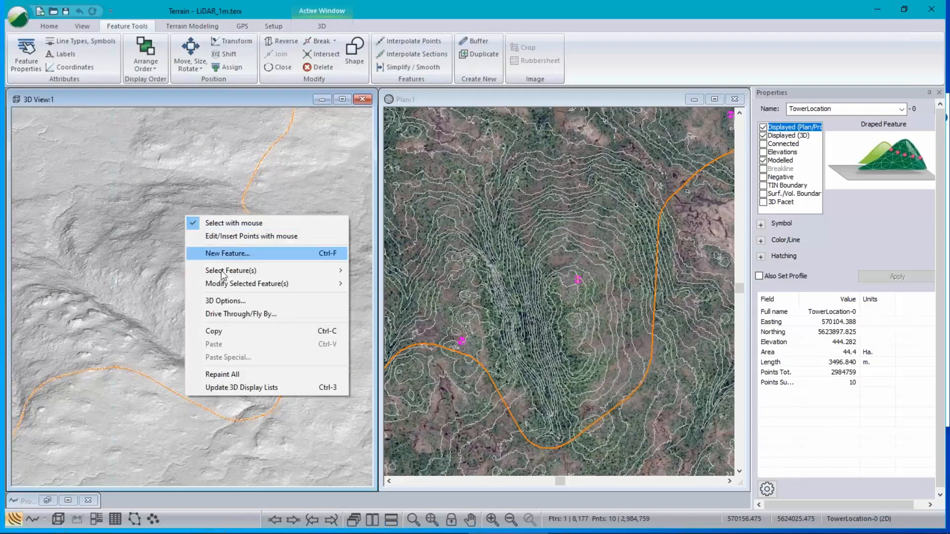
{"action": "left_click", "coordinate": [243, 302]}
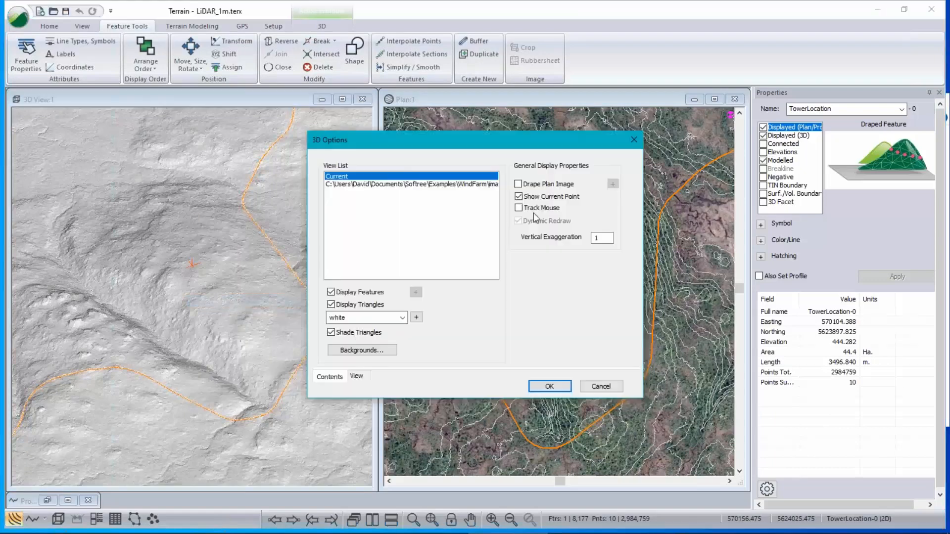
{"action": "left_click", "coordinate": [539, 210]}
{"action": "left_click", "coordinate": [549, 386]}
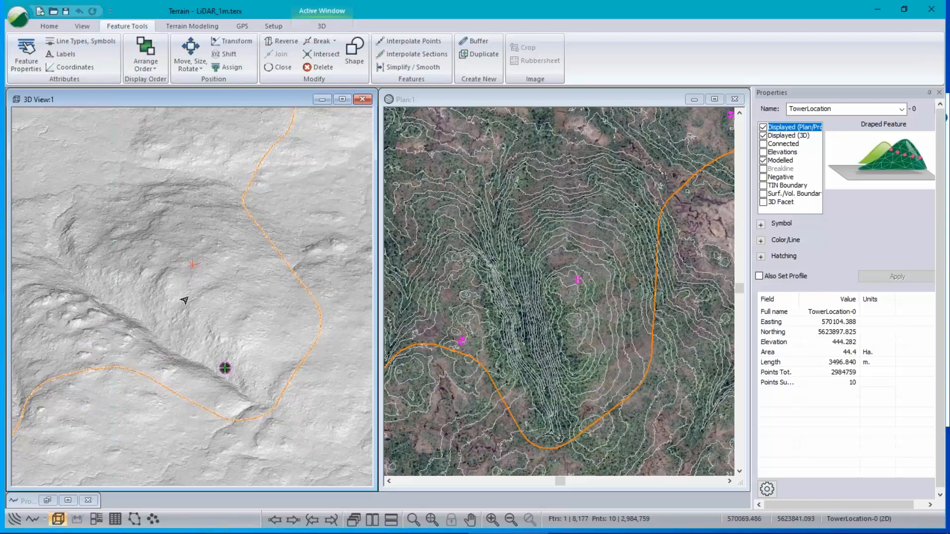
{"action": "scroll", "coordinate": [185, 300], "scroll_direction": "down", "scroll_amount": 1}
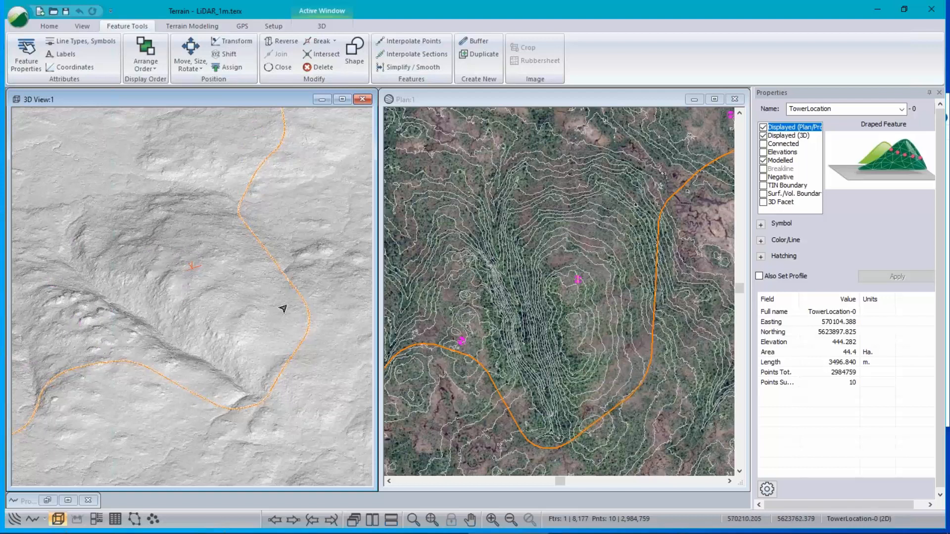
{"action": "mouse_move", "coordinate": [283, 309]}
{"action": "mouse_move", "coordinate": [573, 286]}
Step: Set the TowerLocation feature's 3D symbol type to Wind turbine and apply it
{"action": "left_click", "coordinate": [761, 224]}
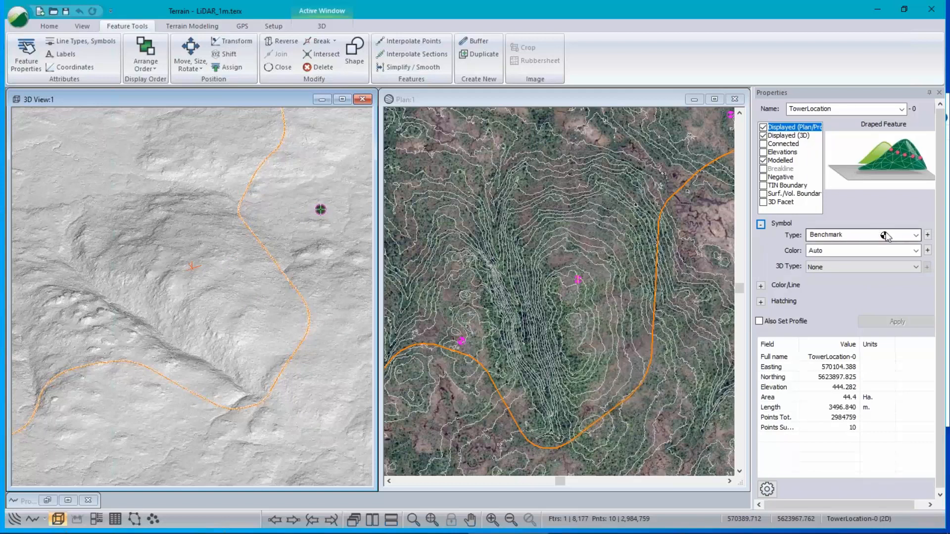
{"action": "left_click", "coordinate": [841, 266]}
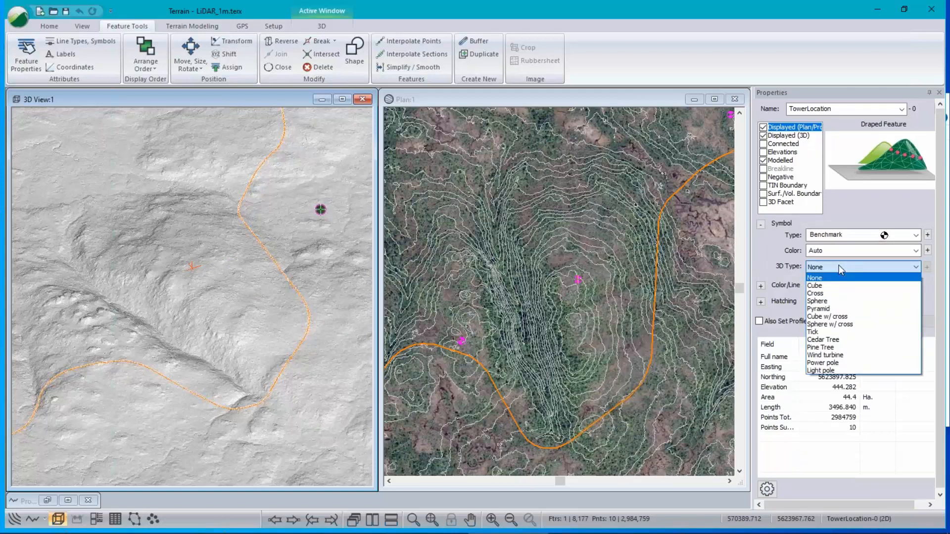
{"action": "left_click", "coordinate": [843, 355]}
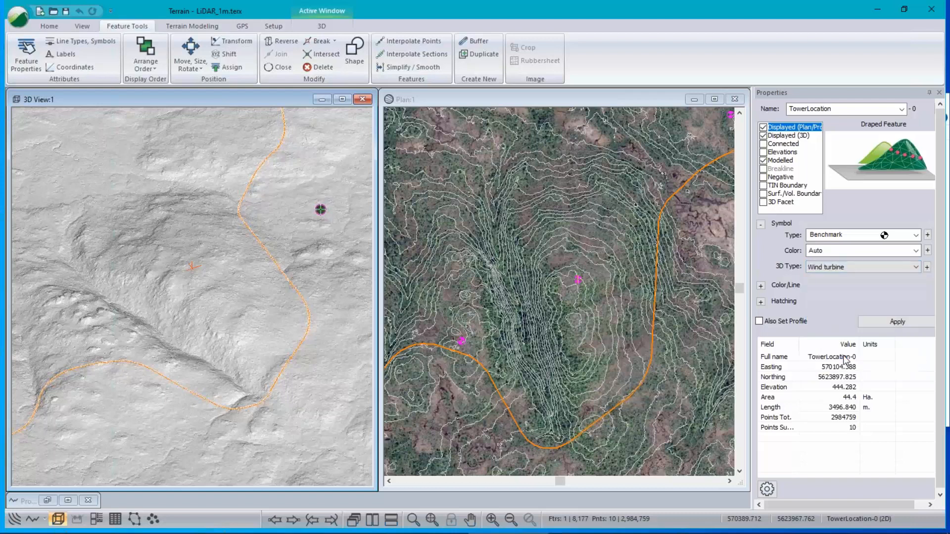
{"action": "left_click", "coordinate": [907, 322]}
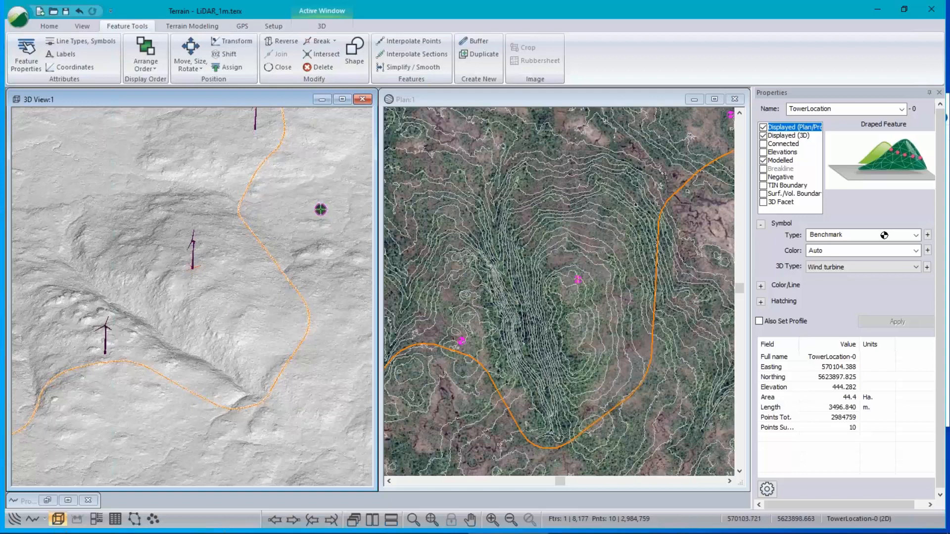
Step: Examine the wind turbines on the 3D terrain and review the available 3D symbol types without changing the selection
{"action": "mouse_move", "coordinate": [189, 295]}
{"action": "left_mouse_down"}
{"action": "mouse_move", "coordinate": [192, 272]}
{"action": "mouse_move", "coordinate": [199, 280]}
{"action": "left_mouse_up"}
{"action": "scroll", "coordinate": [199, 280], "scroll_direction": "up", "scroll_amount": 1}
{"action": "scroll", "coordinate": [202, 269], "scroll_direction": "up", "scroll_amount": 5}
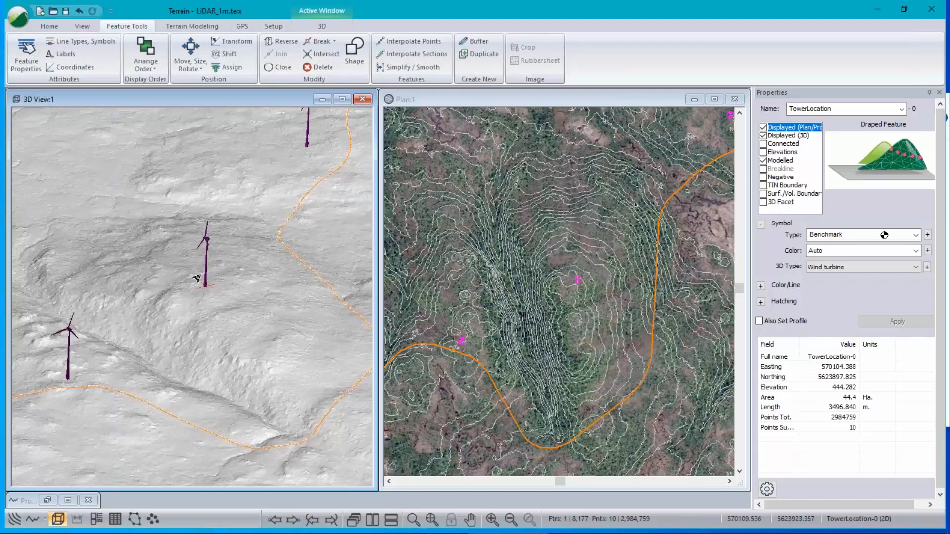
{"action": "scroll", "coordinate": [201, 269], "scroll_direction": "down", "scroll_amount": 5}
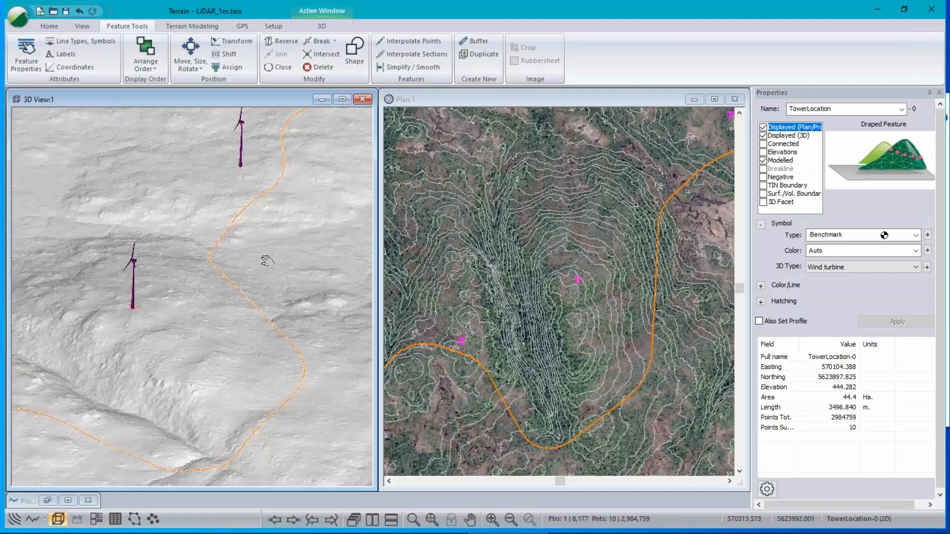
{"action": "left_click", "coordinate": [864, 268]}
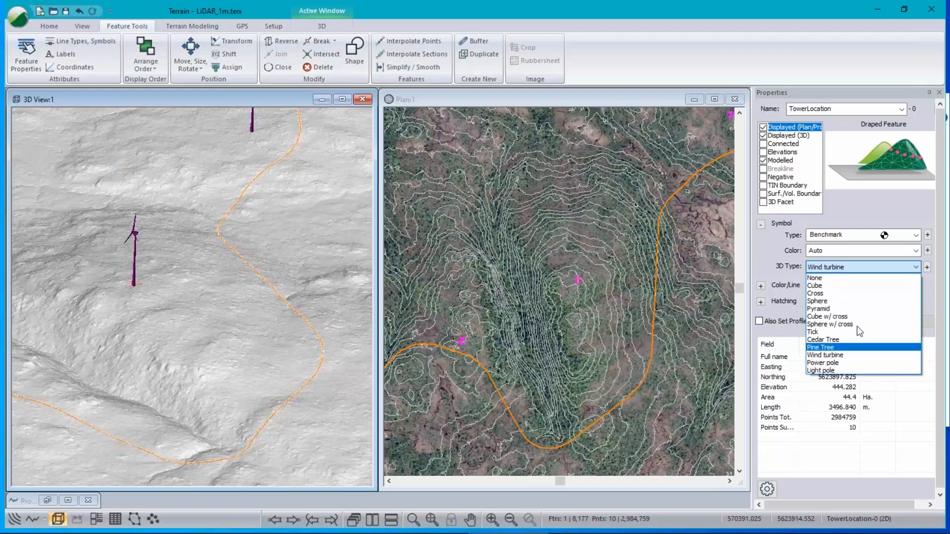
{"action": "left_click", "coordinate": [765, 248]}
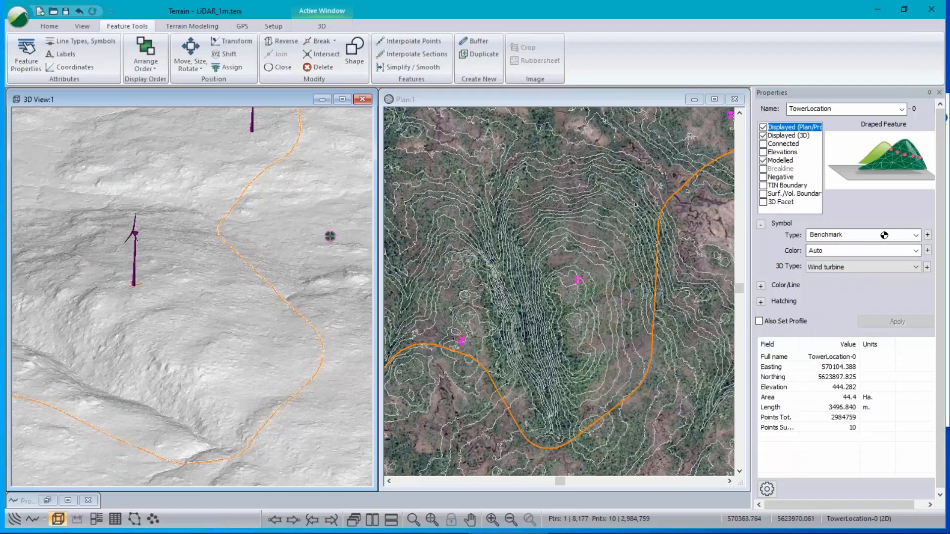
{"action": "scroll", "coordinate": [551, 273], "scroll_direction": "down", "scroll_amount": 1}
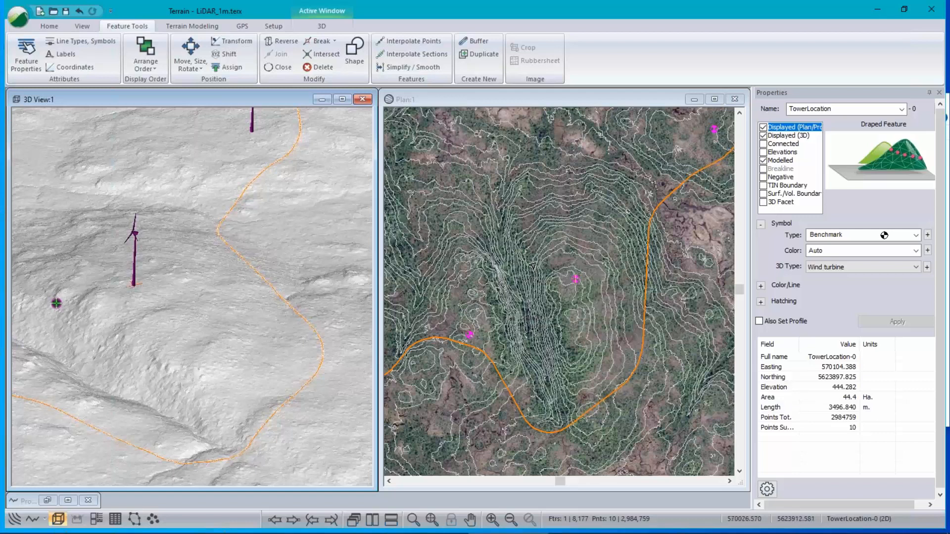
Step: Window-select the features across the steep slope between the two towers in the plan view, and clear the selection
{"action": "left_click", "coordinate": [49, 25]}
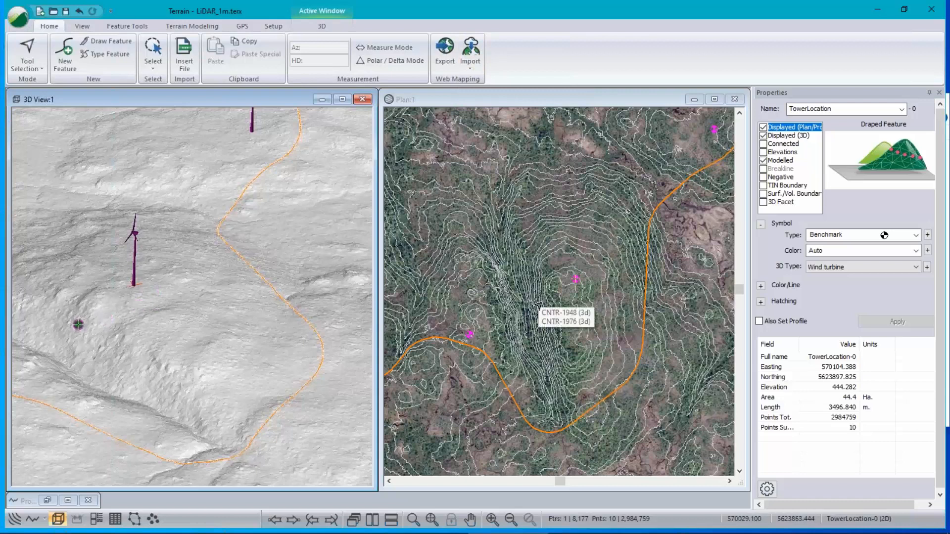
{"action": "left_click_drag", "start_coordinate": [481, 266], "coordinate": [565, 339]}
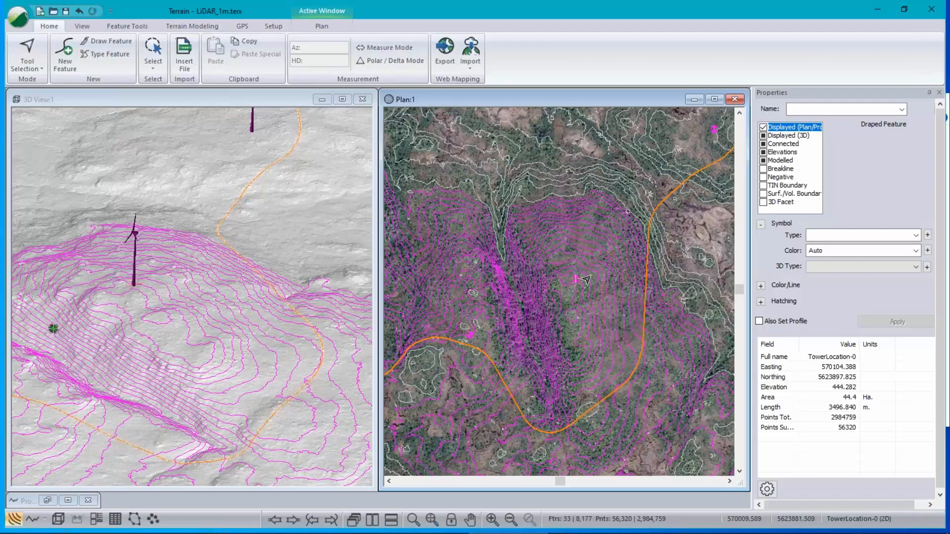
{"action": "left_click", "coordinate": [698, 235]}
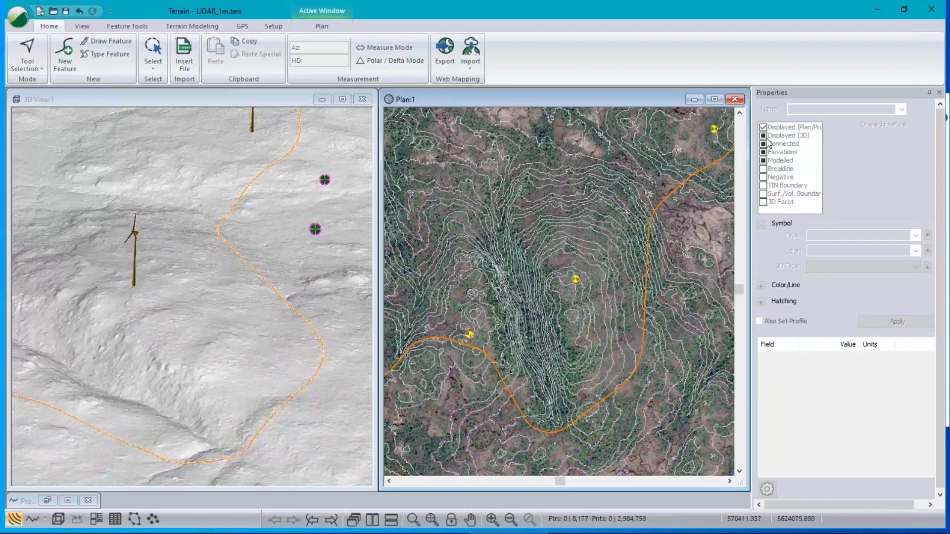
Step: Select the H-align1_CL-0 road alignment in the plan view, choosing it from the overlapping features
{"action": "left_click", "coordinate": [692, 270]}
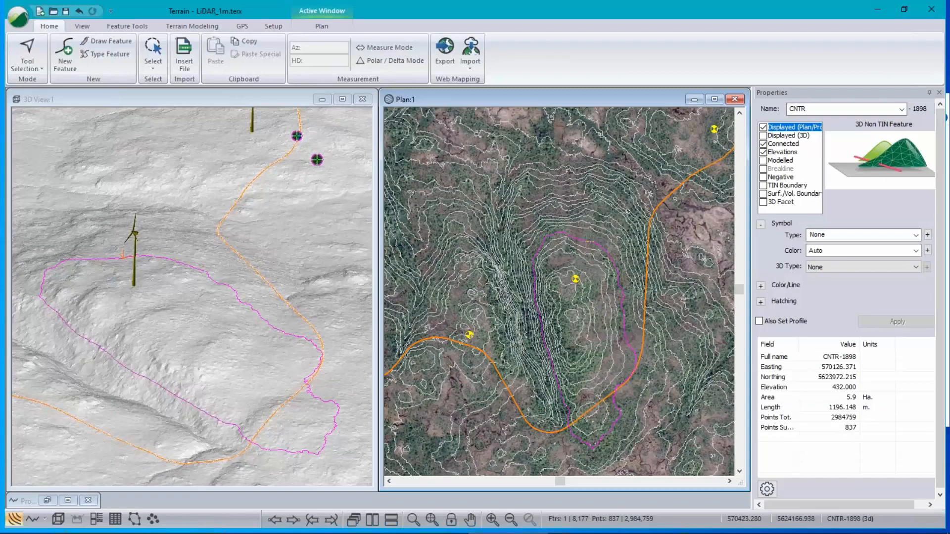
{"action": "left_click", "coordinate": [663, 199]}
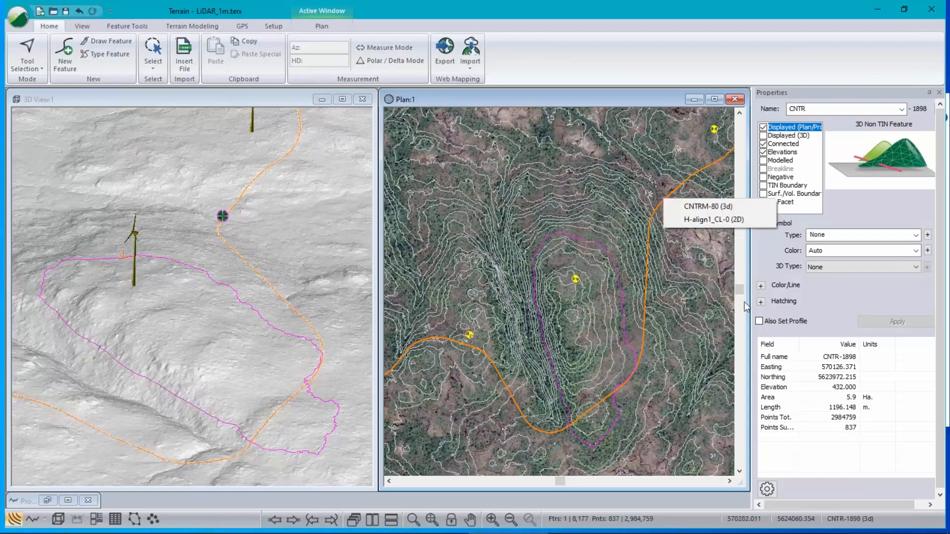
{"action": "left_click", "coordinate": [700, 219]}
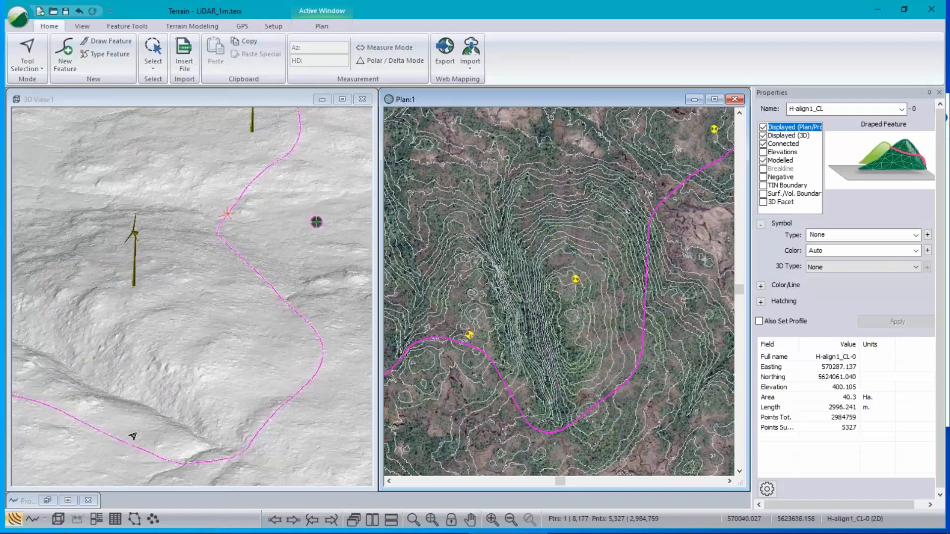
Step: Window-select the contours around the upper part of the hill with the central tower in the plan view
{"action": "left_click", "coordinate": [566, 244]}
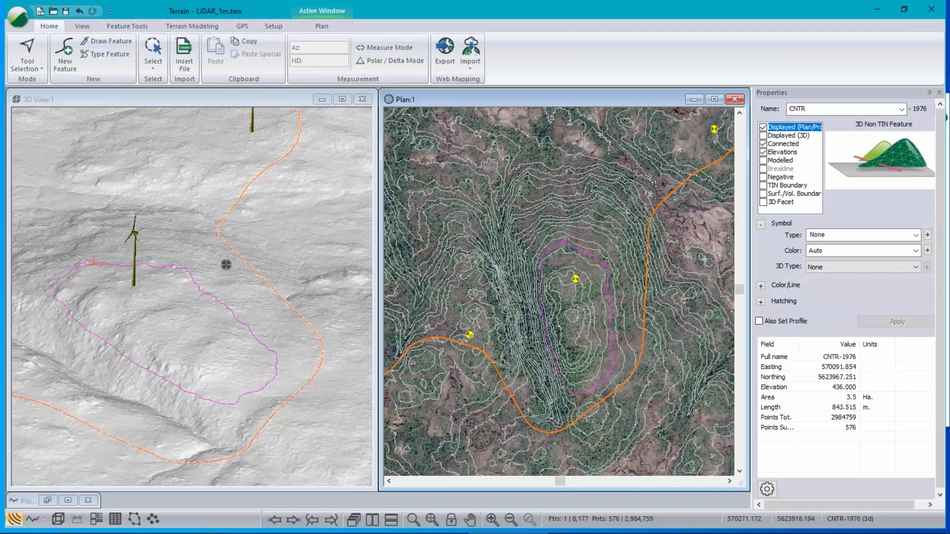
{"action": "left_click_drag", "start_coordinate": [531, 223], "coordinate": [631, 302]}
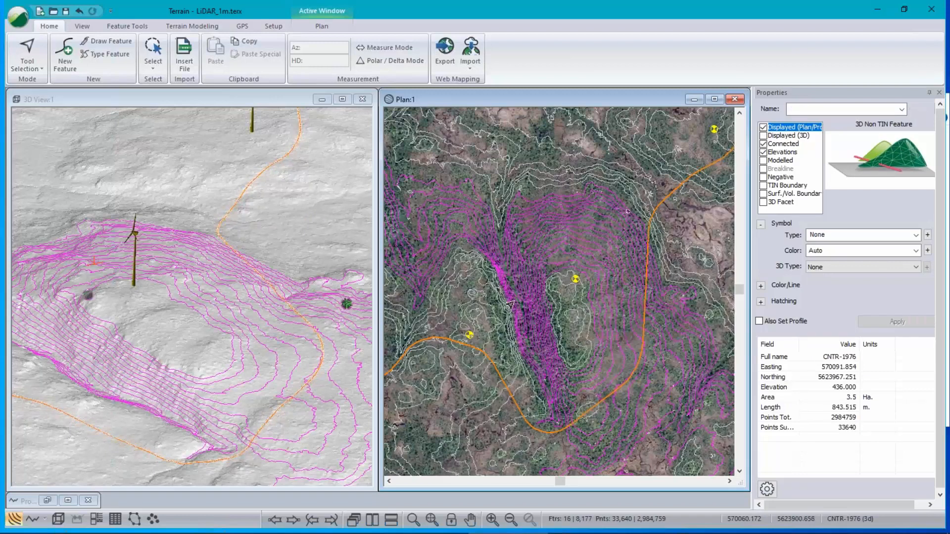
Step: Select the CNTR-1980 contour in the plan view, and clear the selection
{"action": "left_click", "coordinate": [558, 318]}
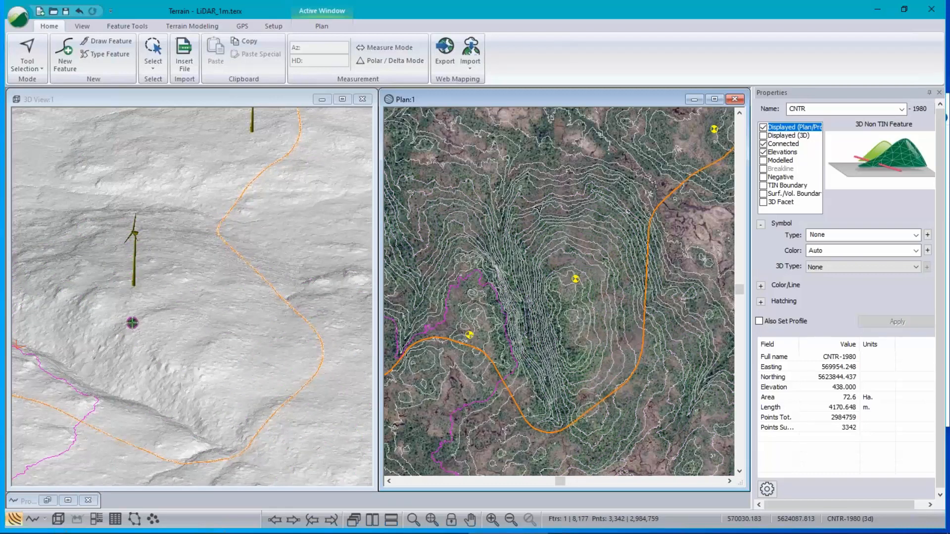
{"action": "left_click", "coordinate": [559, 264]}
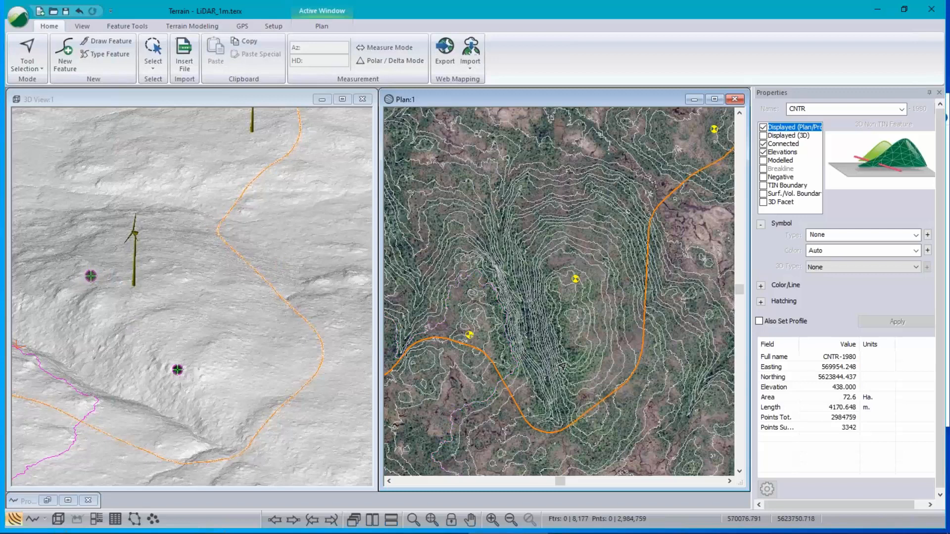
Step: Drape the plan image over the 3D terrain, using the model extents and a drape quality of 1 user unit per pixel
{"action": "right_click", "coordinate": [148, 208]}
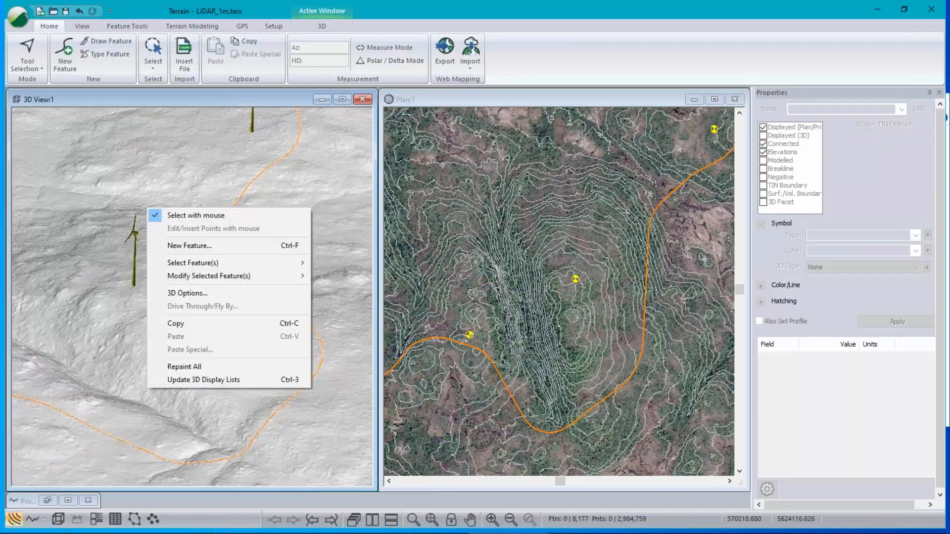
{"action": "left_click", "coordinate": [186, 293]}
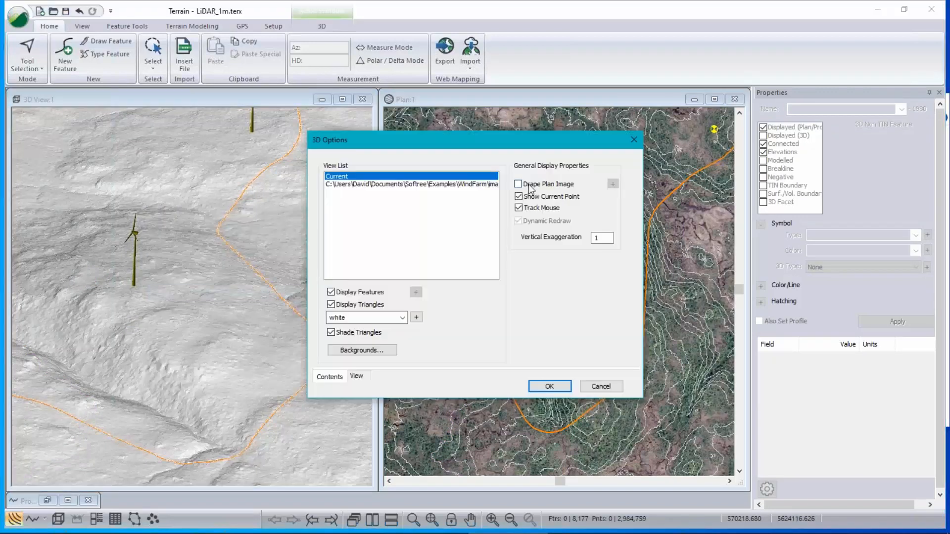
{"action": "left_click", "coordinate": [613, 185]}
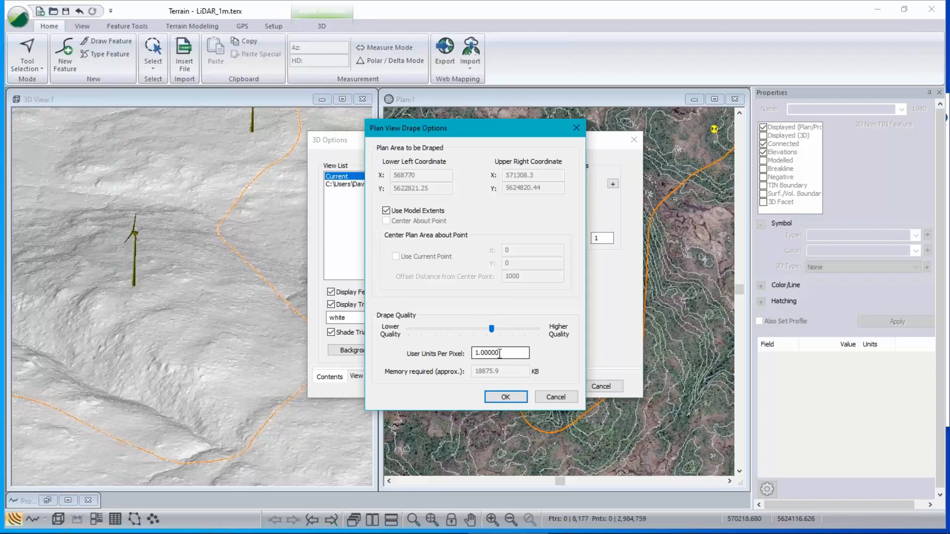
{"action": "left_click", "coordinate": [510, 397]}
{"action": "left_click", "coordinate": [557, 389]}
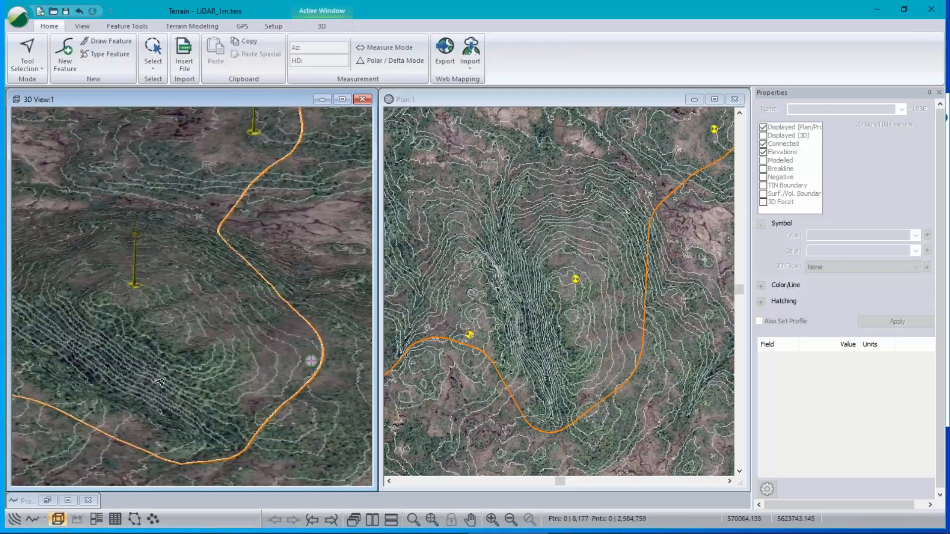
Step: Examine the draped imagery and contours around the steep slope in the 3D view, comparing them with the plan view at close and wide zoom
{"action": "left_click_drag", "start_coordinate": [200, 260], "coordinate": [186, 281]}
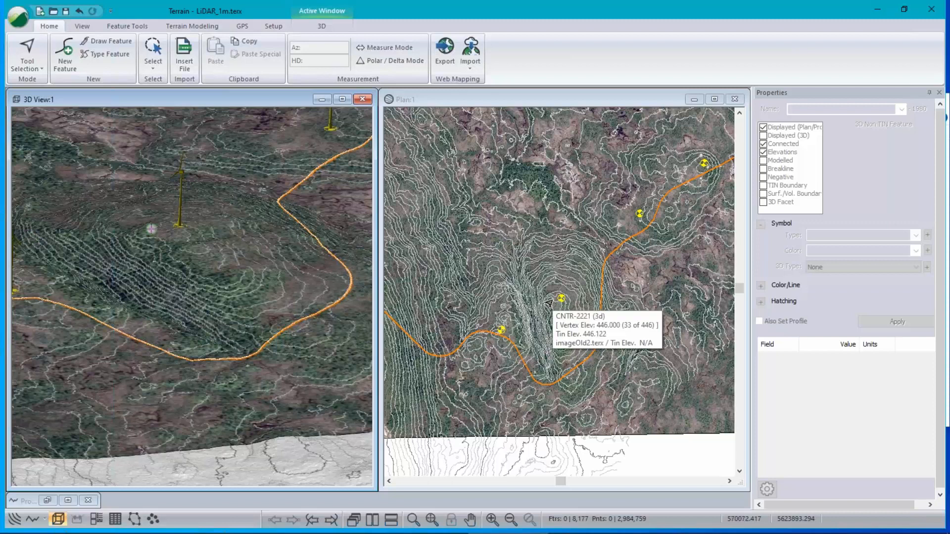
{"action": "scroll", "coordinate": [529, 304], "scroll_direction": "up", "scroll_amount": 5}
{"action": "scroll", "coordinate": [529, 303], "scroll_direction": "up", "scroll_amount": 5}
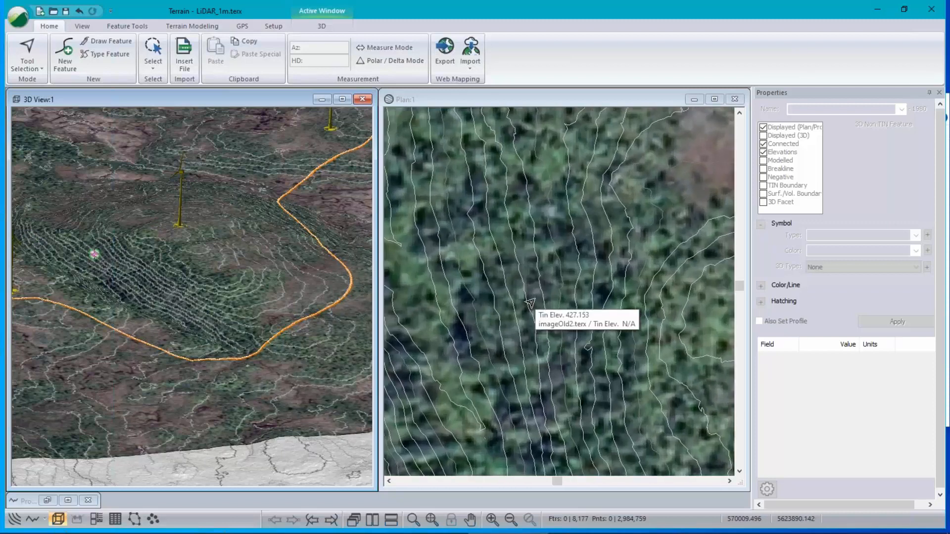
{"action": "scroll", "coordinate": [535, 310], "scroll_direction": "down", "scroll_amount": 3}
{"action": "scroll", "coordinate": [536, 311], "scroll_direction": "down", "scroll_amount": 5}
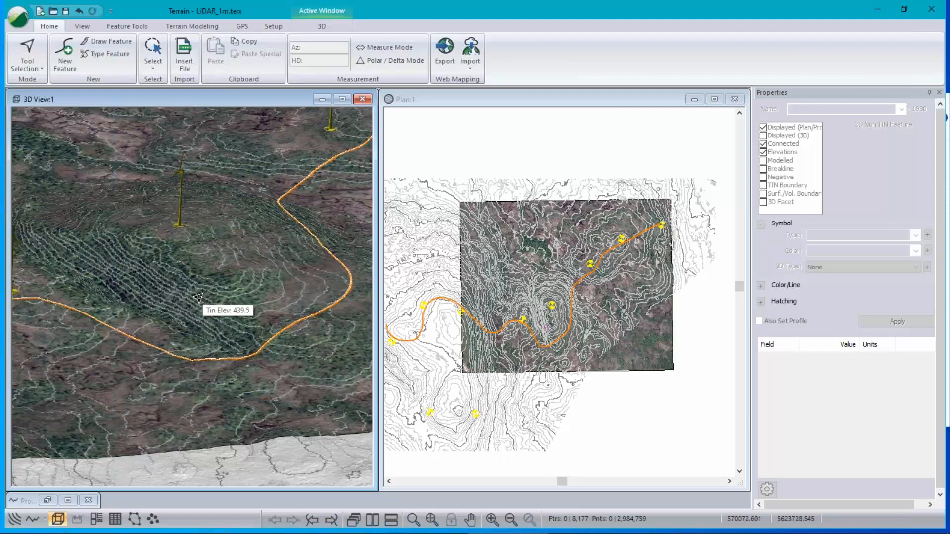
{"action": "scroll", "coordinate": [197, 296], "scroll_direction": "down", "scroll_amount": 1}
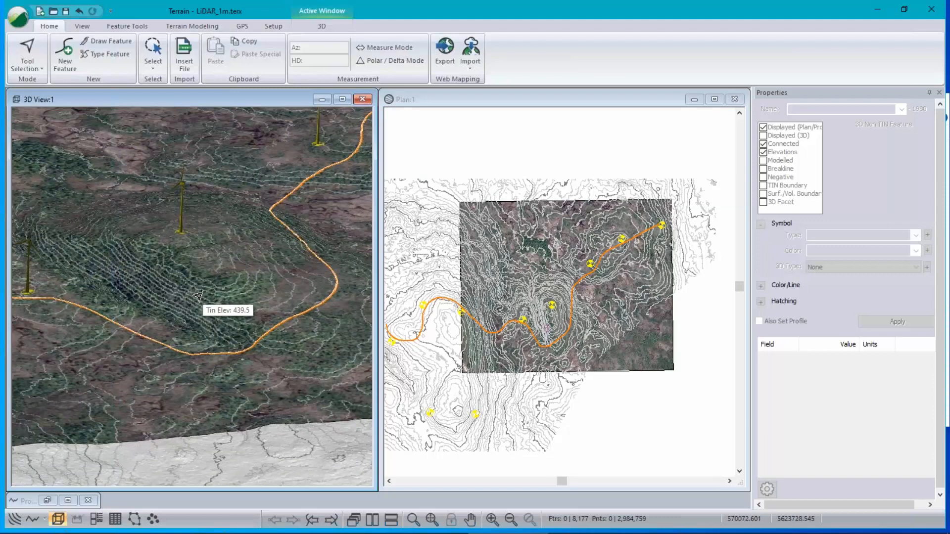
{"action": "scroll", "coordinate": [198, 296], "scroll_direction": "up", "scroll_amount": 2}
{"action": "middle_click_drag", "start_coordinate": [200, 296], "coordinate": [198, 282]}
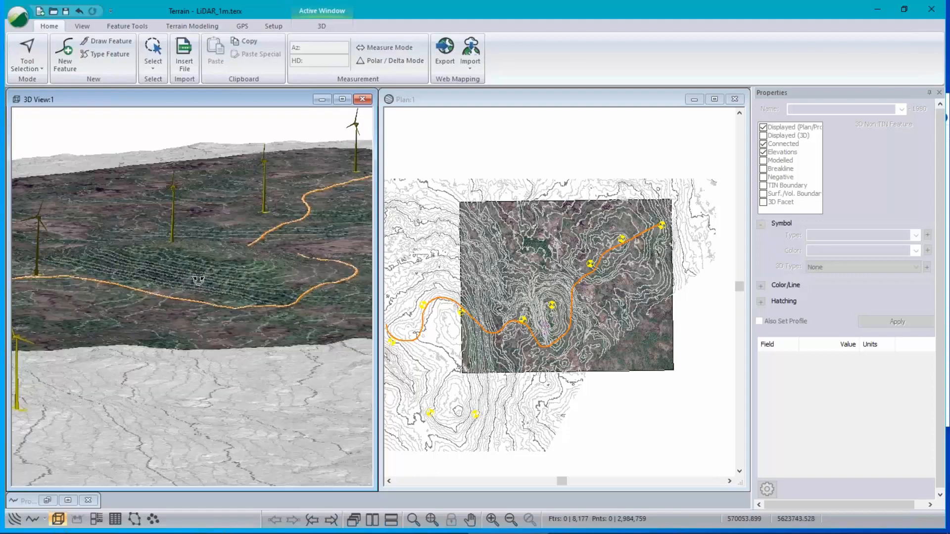
Step: Repaint all views to redraw the draped image in 3D from the zoomed-out plan view
{"action": "right_click", "coordinate": [198, 280]}
{"action": "left_click", "coordinate": [279, 439]}
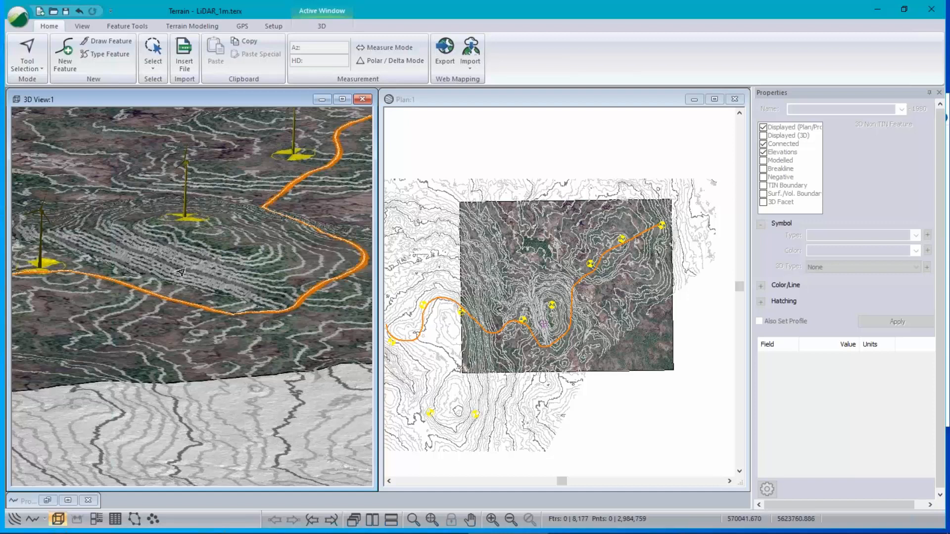
{"action": "mouse_move", "coordinate": [180, 273]}
{"action": "mouse_move", "coordinate": [543, 308]}
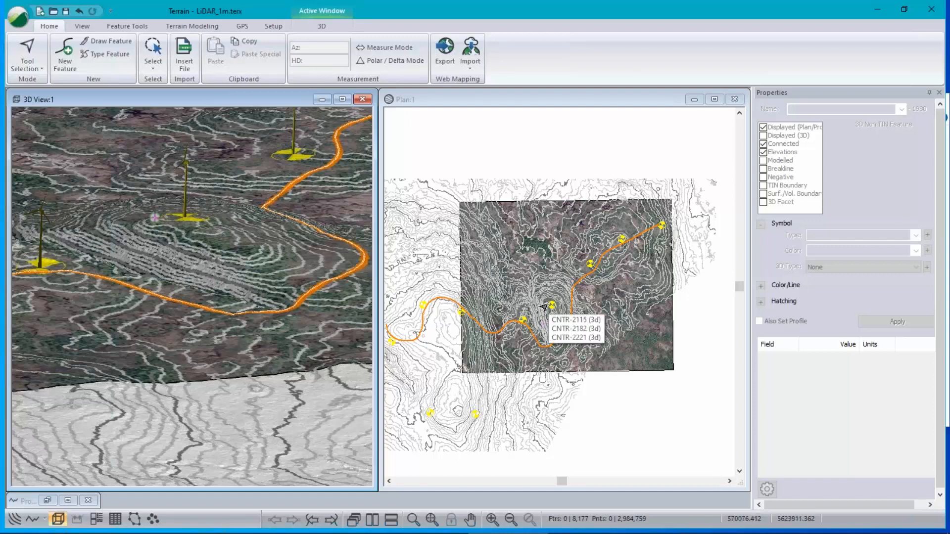
{"action": "left_click", "coordinate": [83, 26]}
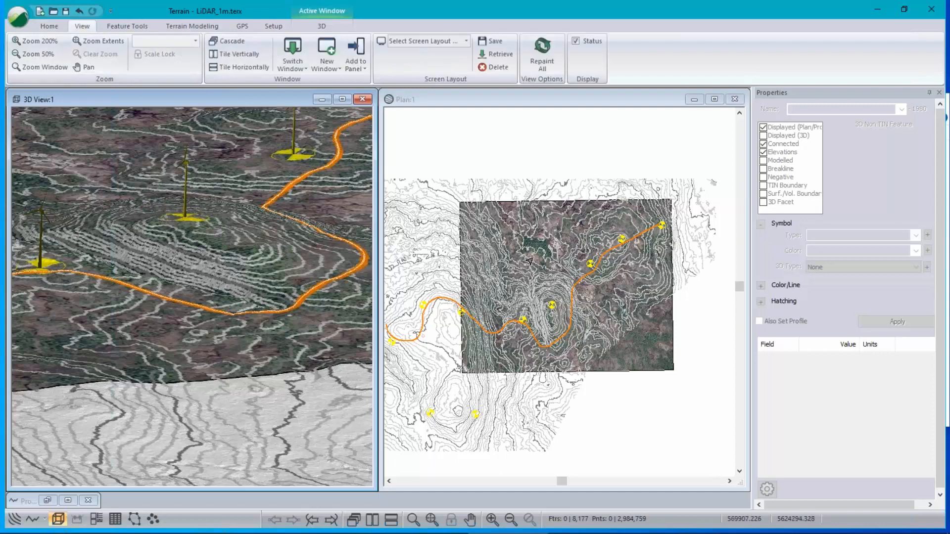
{"action": "mouse_move", "coordinate": [616, 352]}
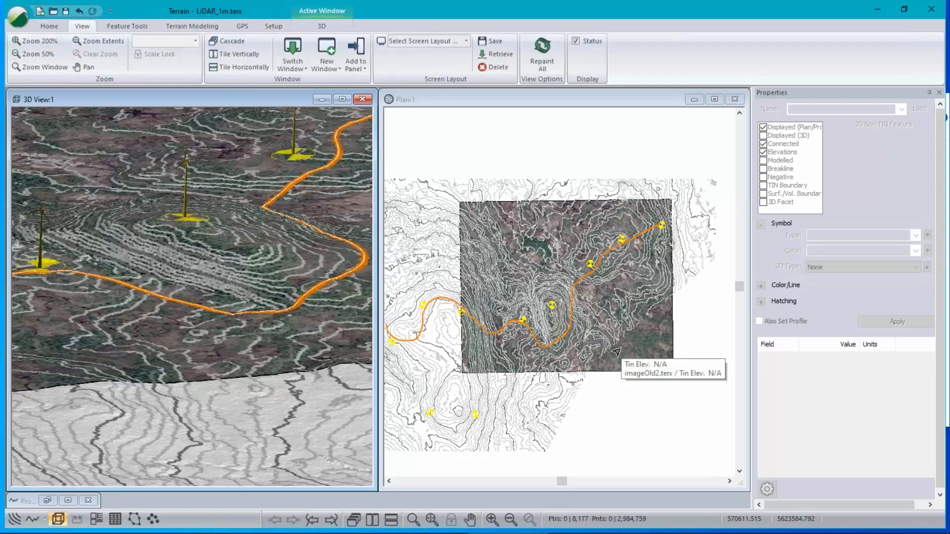
Step: Turn off the draped plan image and the feature display in the 3D view
{"action": "middle_click_drag", "start_coordinate": [152, 317], "coordinate": [163, 360]}
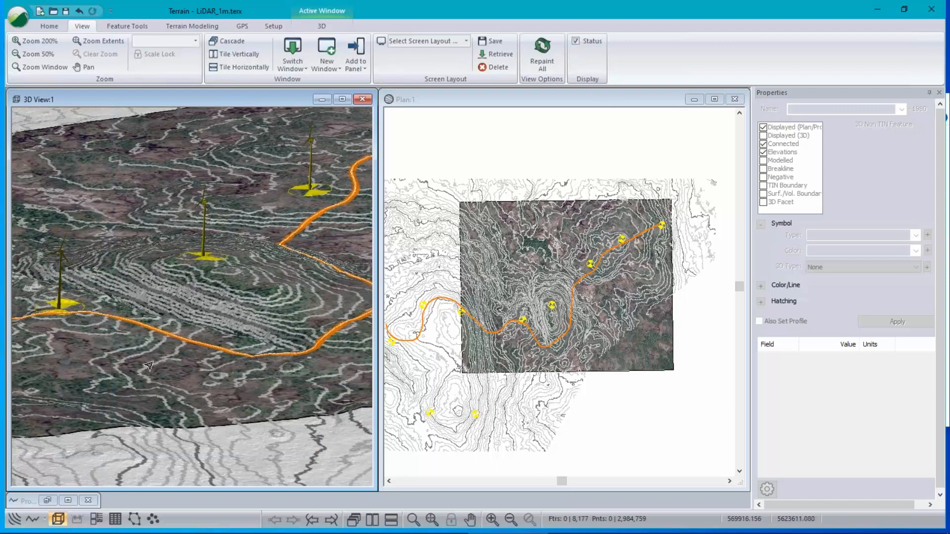
{"action": "mouse_move", "coordinate": [211, 325]}
{"action": "left_mouse_down"}
{"action": "mouse_move", "coordinate": [217, 333]}
{"action": "mouse_move", "coordinate": [269, 323]}
{"action": "mouse_move", "coordinate": [198, 307]}
{"action": "mouse_move", "coordinate": [200, 316]}
{"action": "left_mouse_up"}
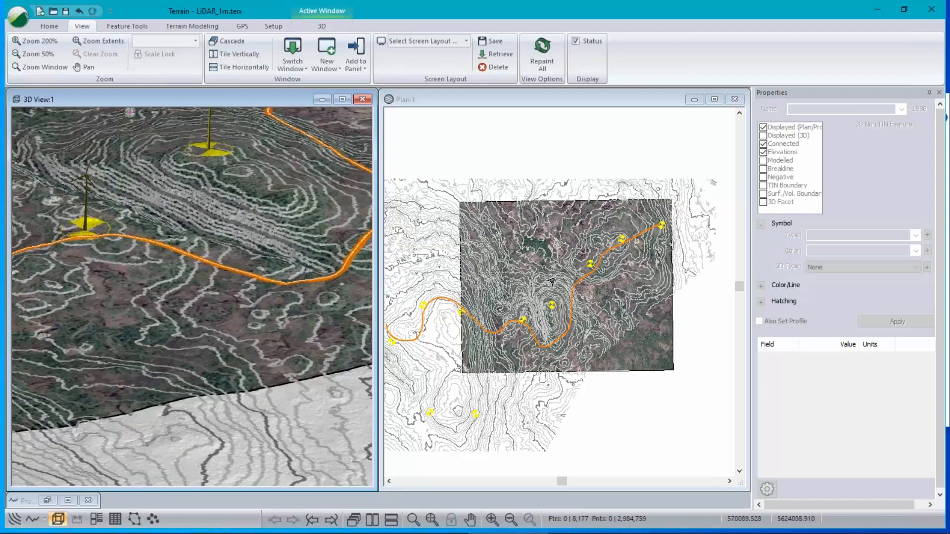
{"action": "right_click", "coordinate": [203, 227]}
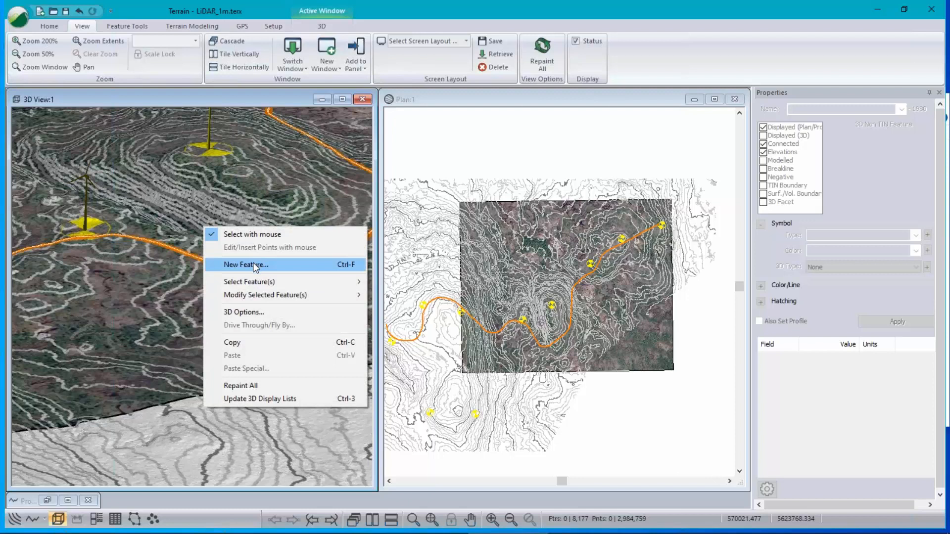
{"action": "left_click", "coordinate": [260, 312]}
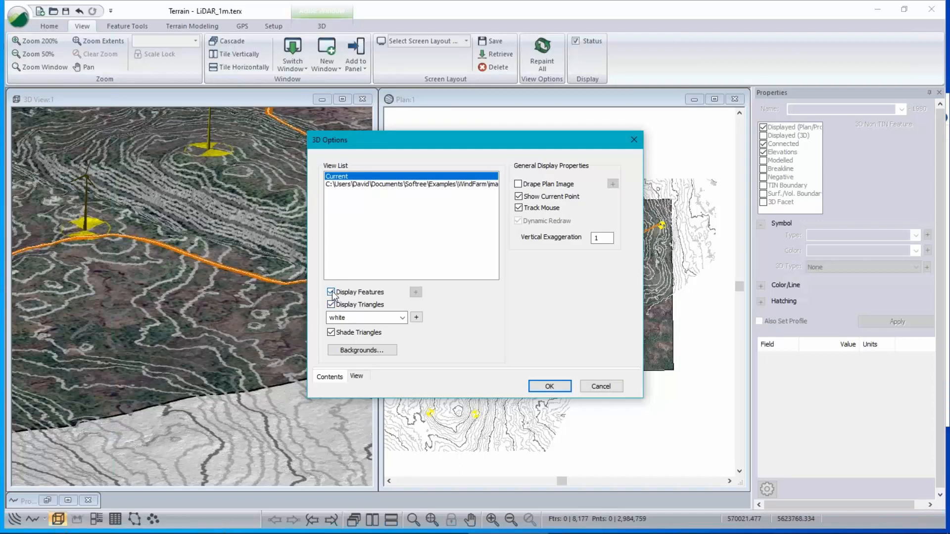
{"action": "left_click", "coordinate": [547, 387]}
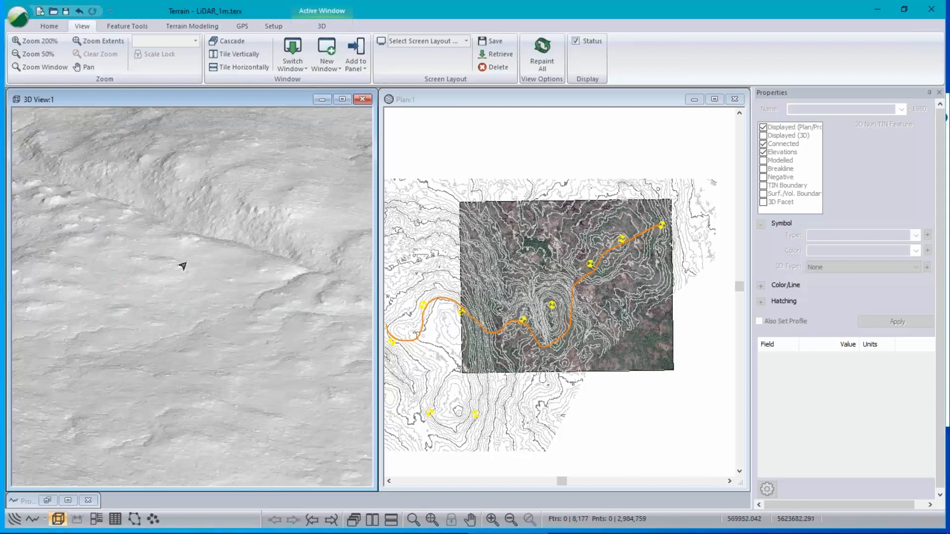
Step: Turn the feature display back on in the 3D view options
{"action": "right_click", "coordinate": [191, 281]}
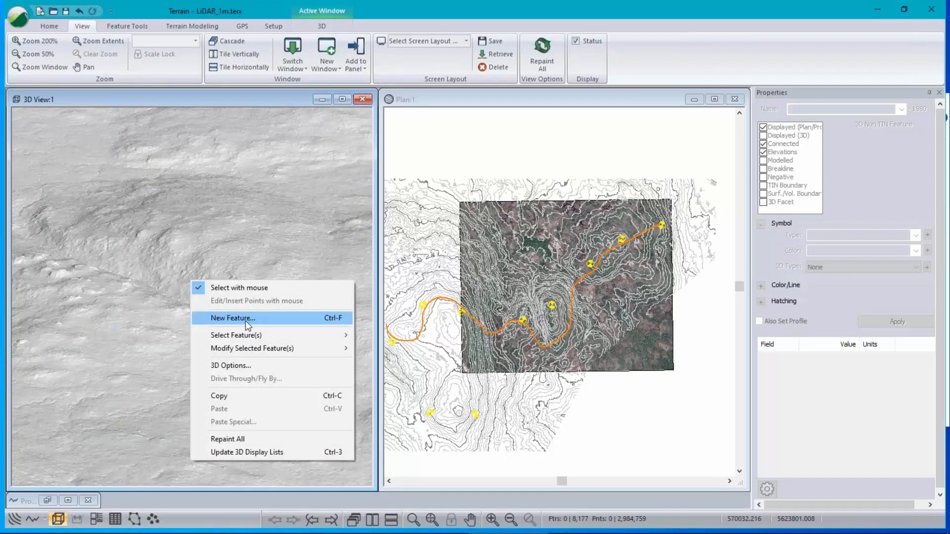
{"action": "left_click", "coordinate": [249, 367]}
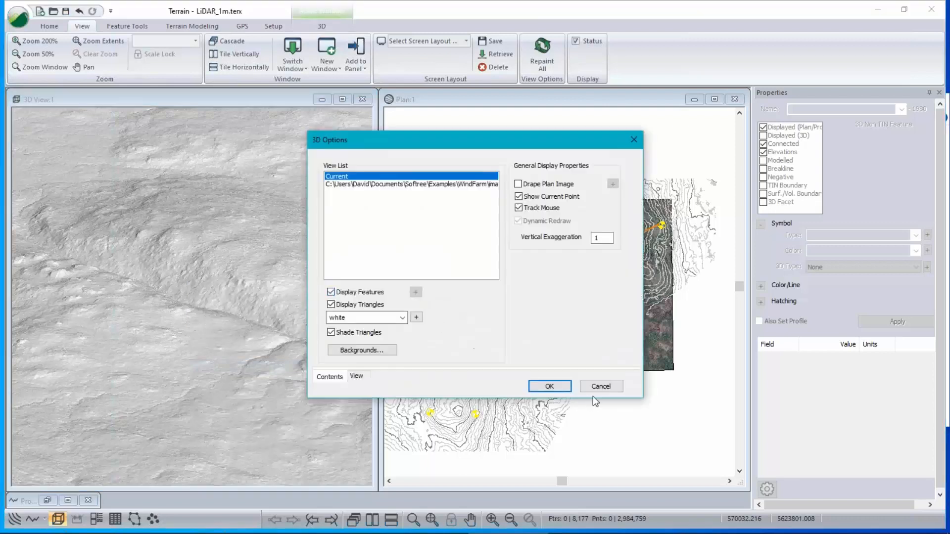
{"action": "left_click", "coordinate": [549, 386]}
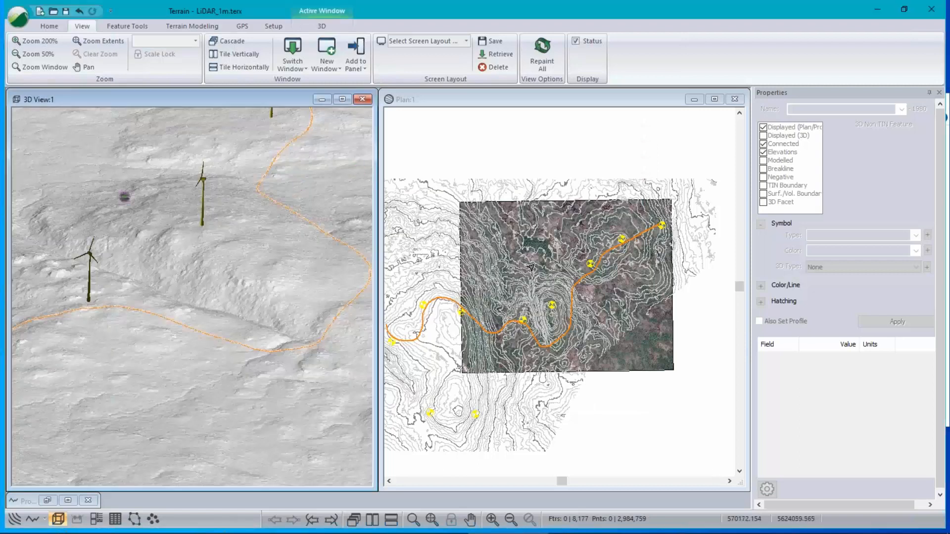
Step: Window-select the features around the central hill in the plan view, apply the Displayed (3D) property to them, and clear the selection
{"action": "left_click", "coordinate": [483, 253]}
{"action": "left_click", "coordinate": [600, 360]}
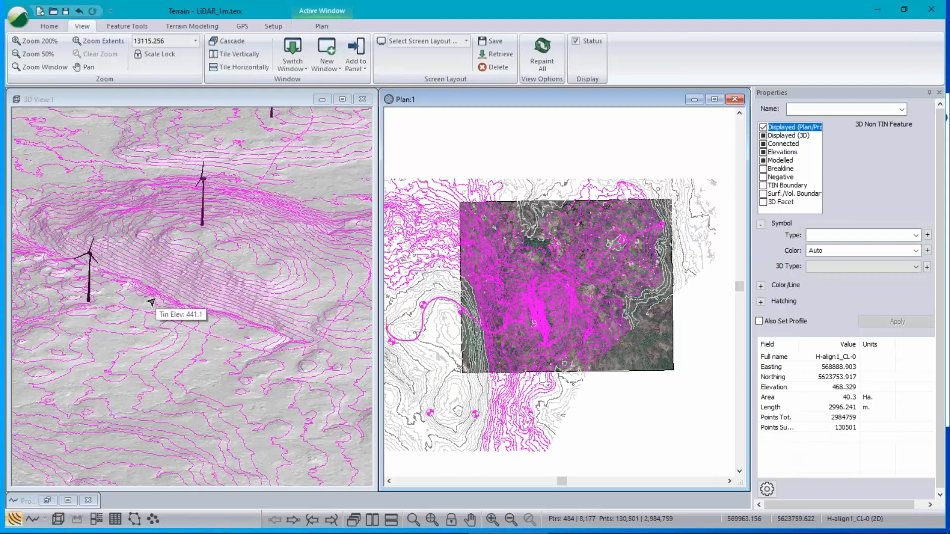
{"action": "left_click", "coordinate": [770, 138]}
{"action": "left_click", "coordinate": [763, 136]}
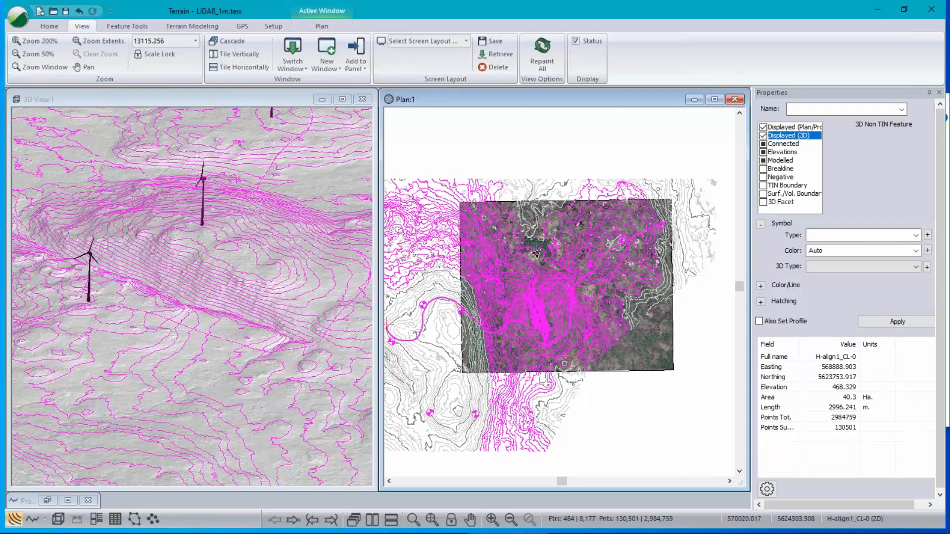
{"action": "left_click", "coordinate": [914, 323]}
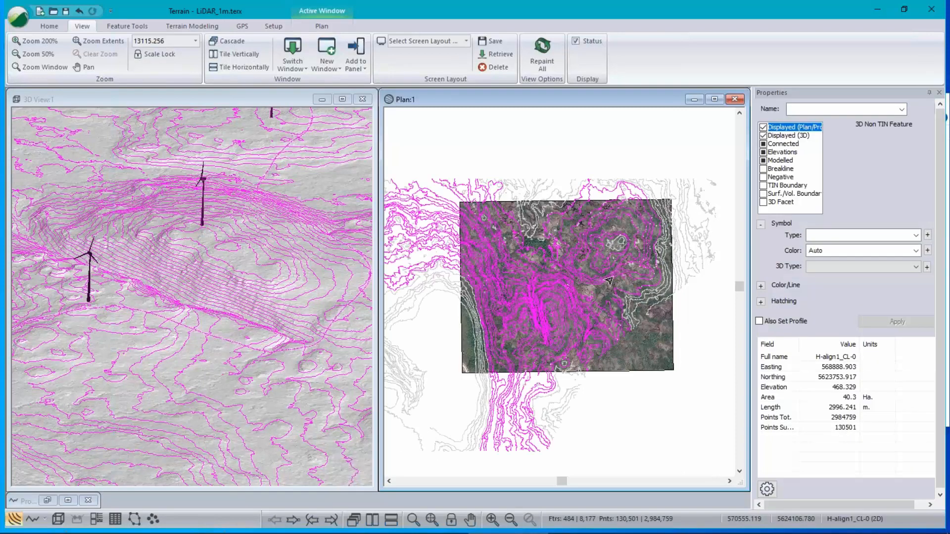
{"action": "left_click", "coordinate": [608, 162]}
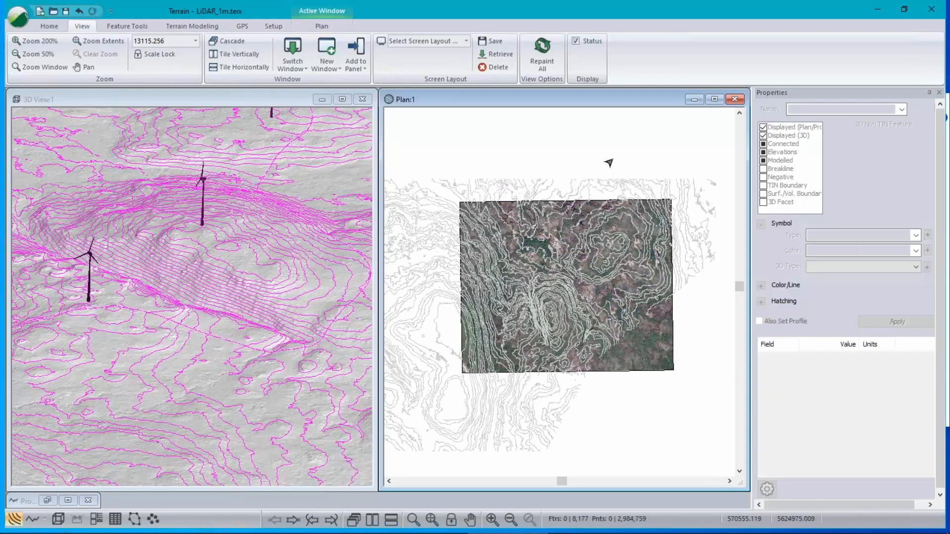
Step: Set up a new feature named Spur3 with Elevations turned off so that it drapes on the terrain
{"action": "scroll", "coordinate": [173, 275], "scroll_direction": "up", "scroll_amount": 4}
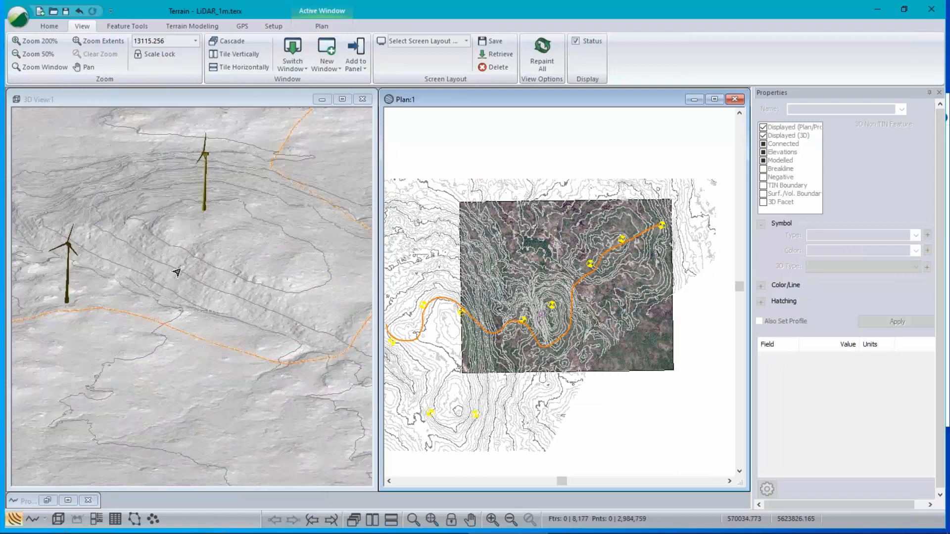
{"action": "mouse_move", "coordinate": [173, 275]}
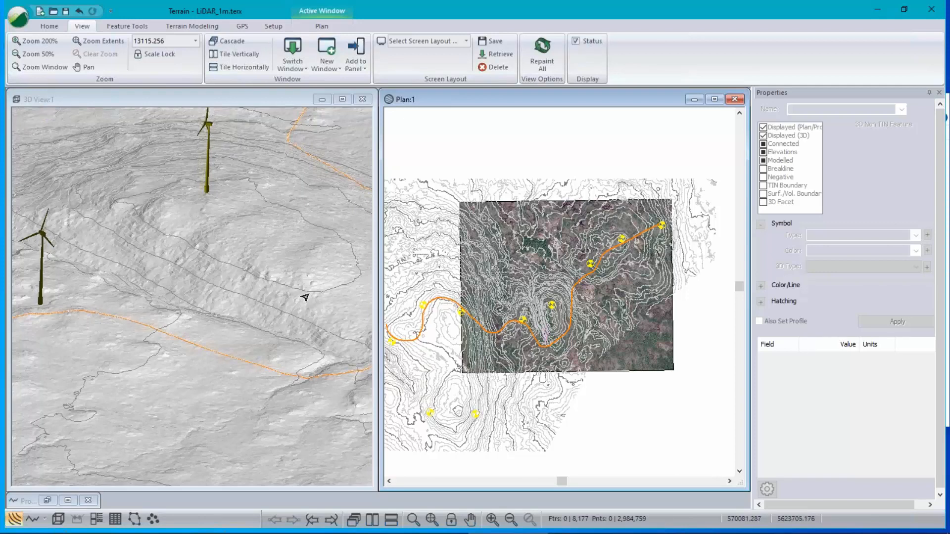
{"action": "scroll", "coordinate": [565, 321], "scroll_direction": "up", "scroll_amount": 5}
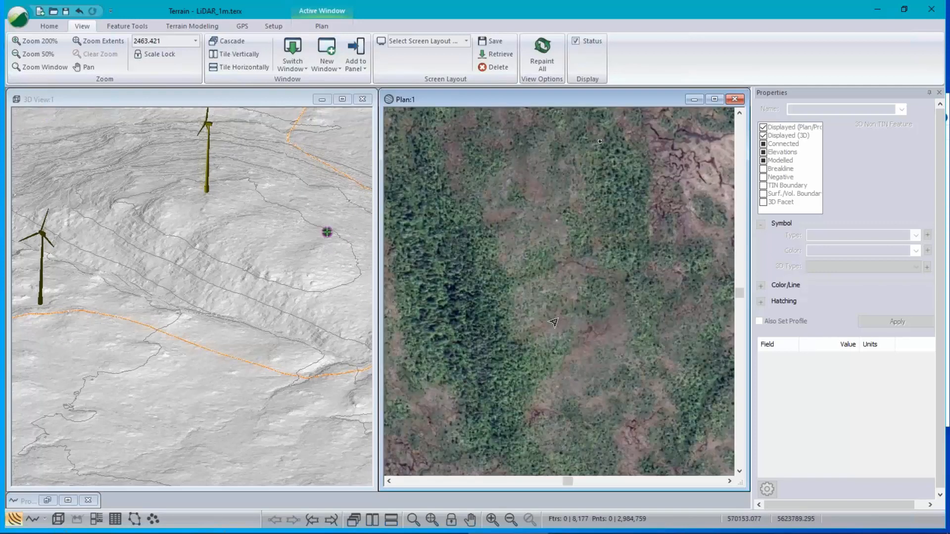
{"action": "middle_click_drag", "start_coordinate": [575, 293], "coordinate": [607, 226]}
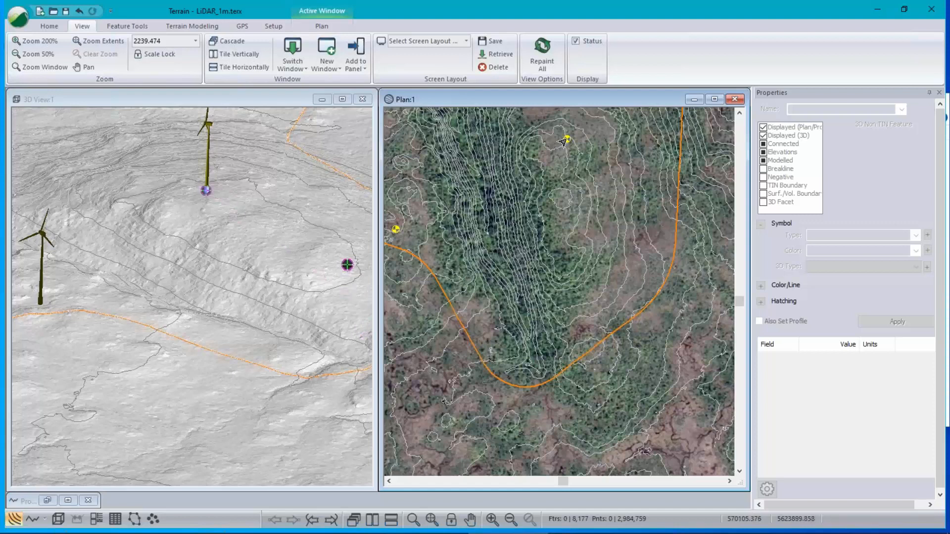
{"action": "mouse_move", "coordinate": [563, 144]}
{"action": "left_click", "coordinate": [145, 100]}
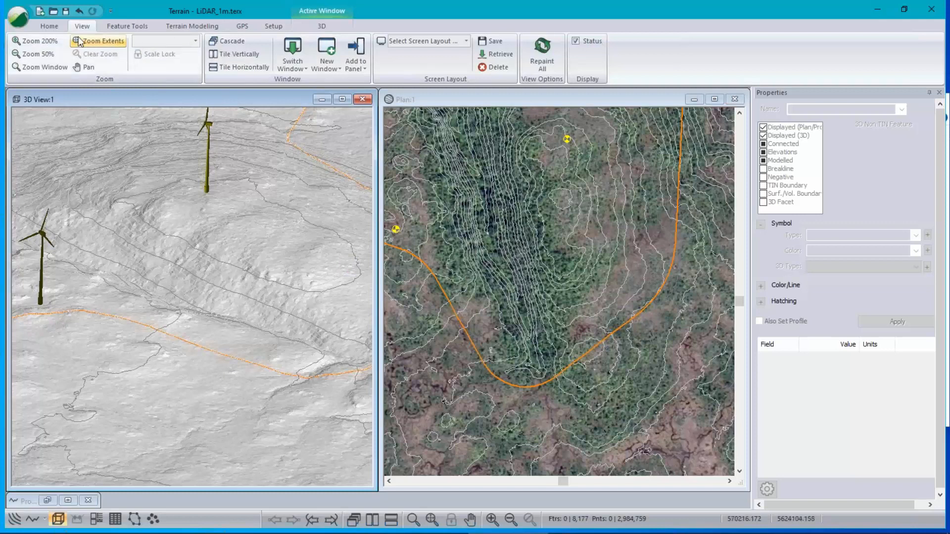
{"action": "left_click", "coordinate": [54, 27]}
{"action": "left_click", "coordinate": [64, 58]}
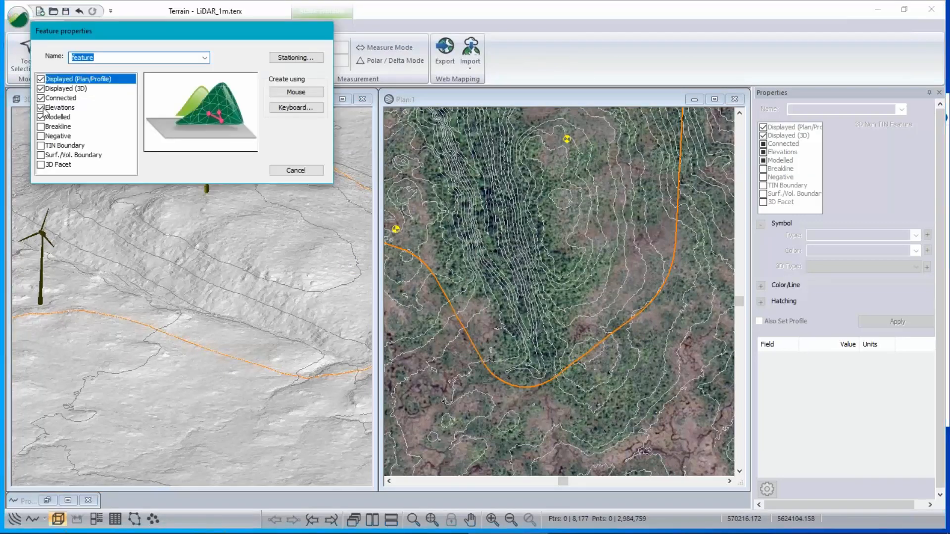
{"action": "left_click", "coordinate": [41, 108]}
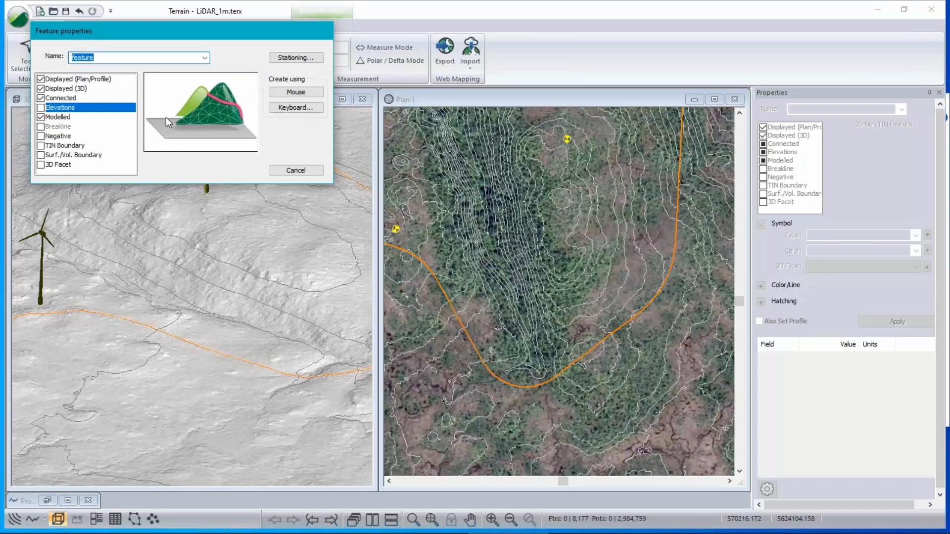
{"action": "type", "text": "Spur3"}
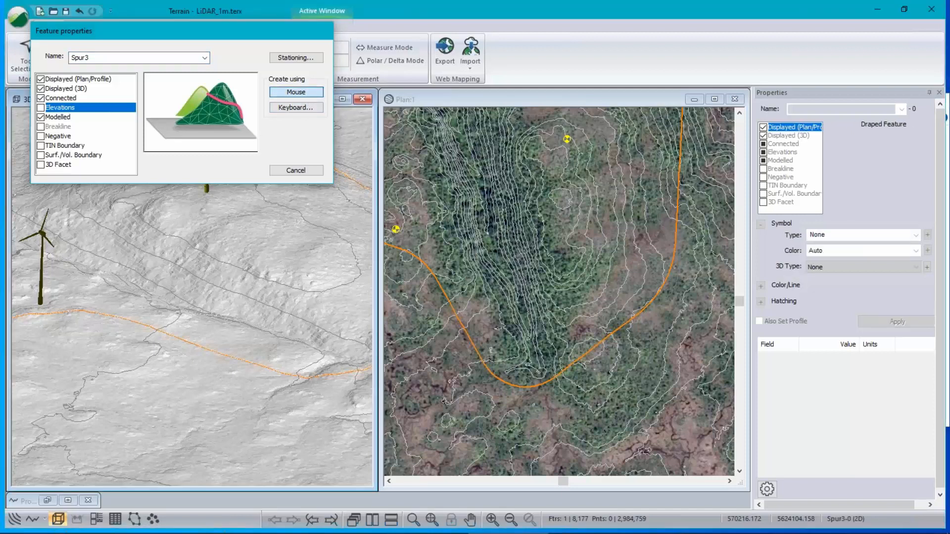
Step: Draw the draped Spur3 feature in the 3D view from the orange road up onto the central hill, about 242 m long
{"action": "left_click", "coordinate": [296, 92]}
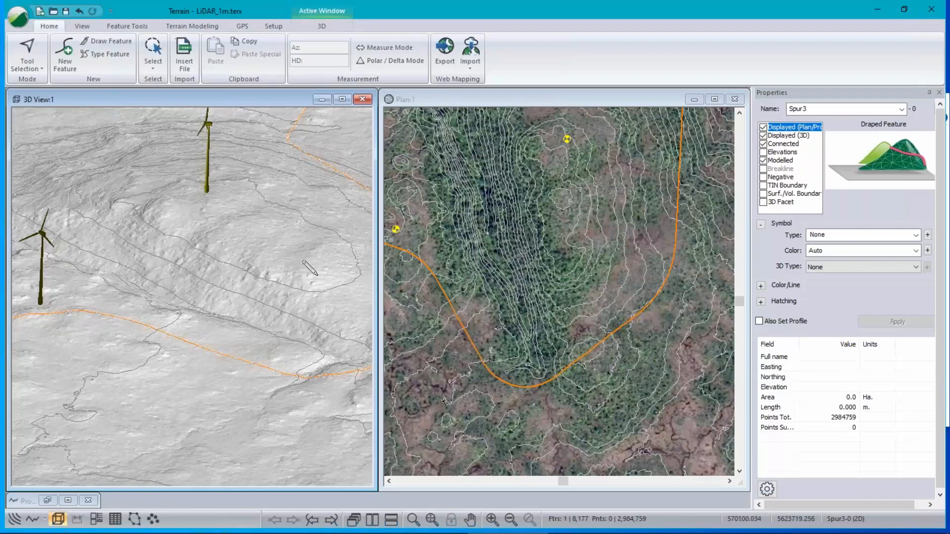
{"action": "mouse_move", "coordinate": [256, 254]}
{"action": "middle_mouse_down"}
{"action": "mouse_move", "coordinate": [202, 241]}
{"action": "mouse_move", "coordinate": [261, 271]}
{"action": "middle_mouse_up"}
{"action": "scroll", "coordinate": [283, 276], "scroll_direction": "up", "scroll_amount": 1}
{"action": "left_click", "coordinate": [293, 300]}
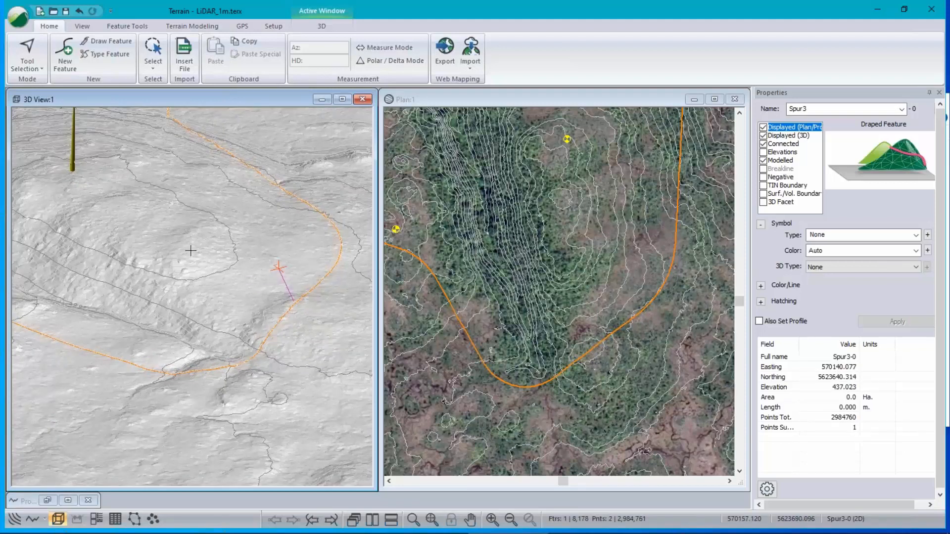
{"action": "double_click", "coordinate": [172, 239]}
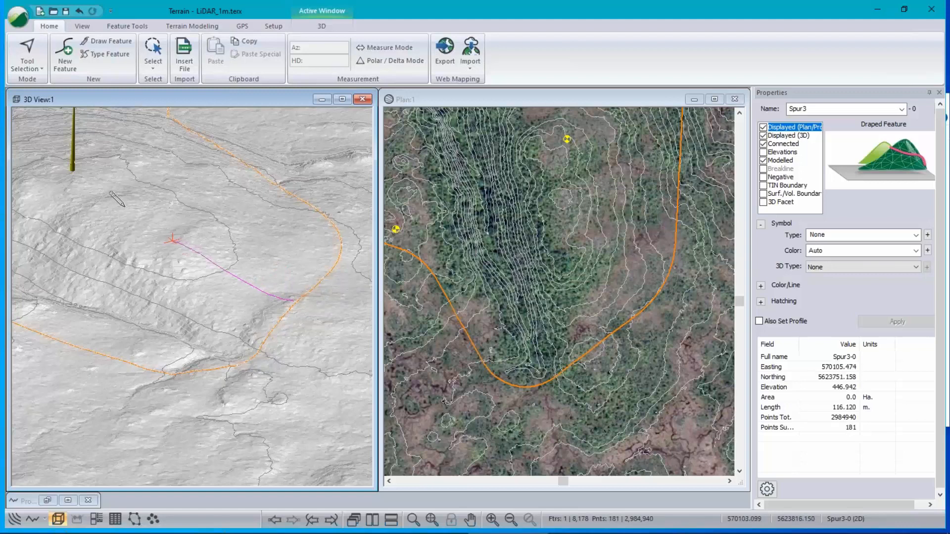
{"action": "double_click", "coordinate": [51, 186]}
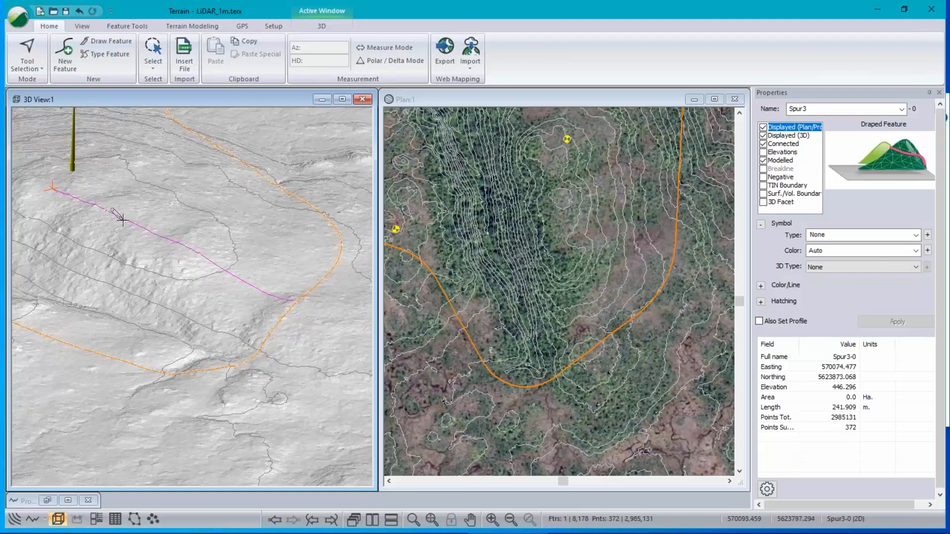
Step: Try bending the upper part of the Spur3 line by moving a point in the 3D view, and remove that point
{"action": "mouse_move", "coordinate": [120, 217]}
{"action": "left_mouse_down"}
{"action": "mouse_move", "coordinate": [144, 198]}
{"action": "mouse_move", "coordinate": [128, 191]}
{"action": "left_mouse_up"}
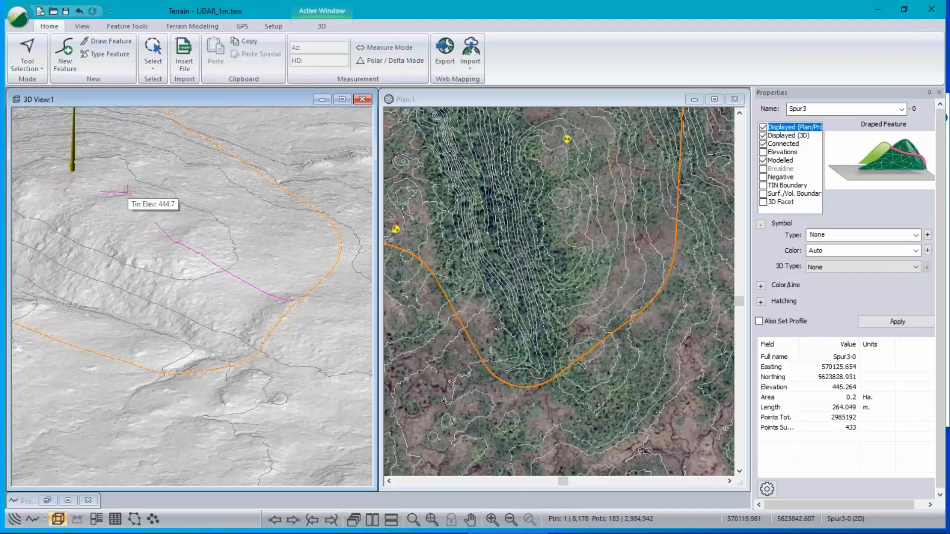
{"action": "key", "text": "Delete"}
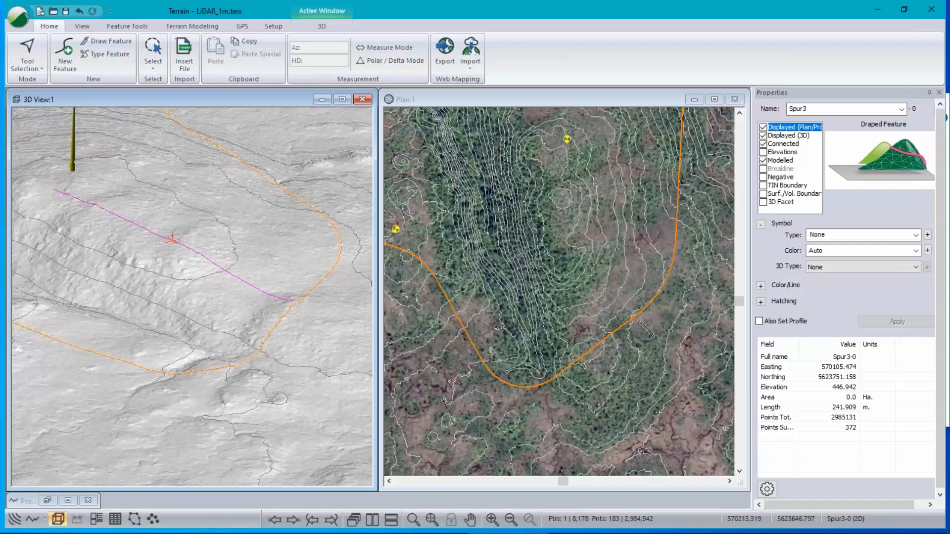
Step: Open the profile window for Spur3 and move it so that the feature remains visible in the 3D view
{"action": "left_click", "coordinate": [48, 501]}
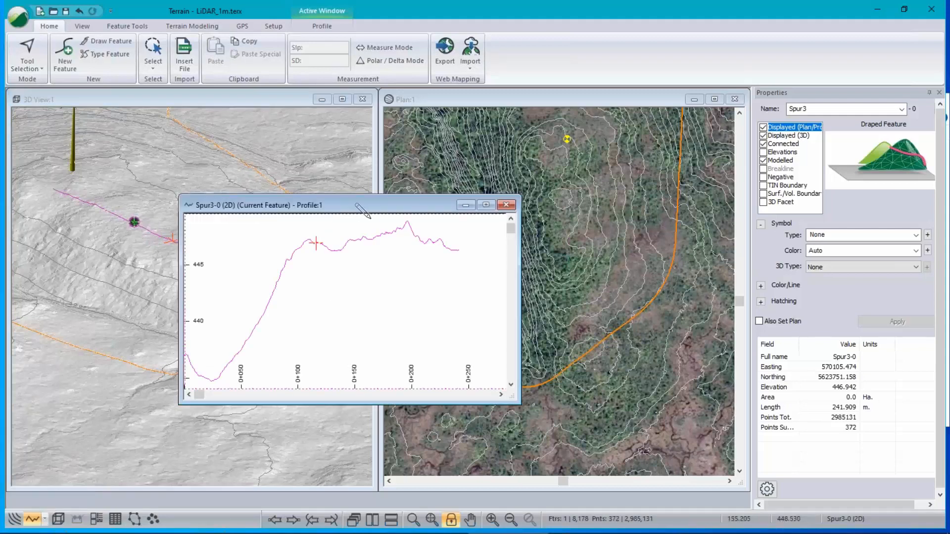
{"action": "left_click_drag", "start_coordinate": [385, 202], "coordinate": [500, 166]}
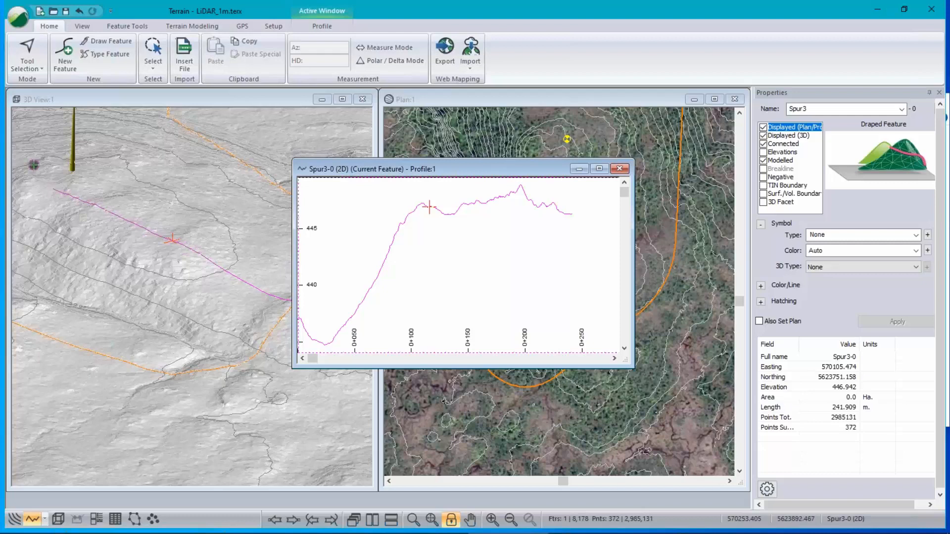
Step: Switch to the Location module with the Alignments_4 design and check the H-align1 and Spur3 alignments in the project tree
{"action": "left_click", "coordinate": [273, 27]}
{"action": "left_click", "coordinate": [176, 55]}
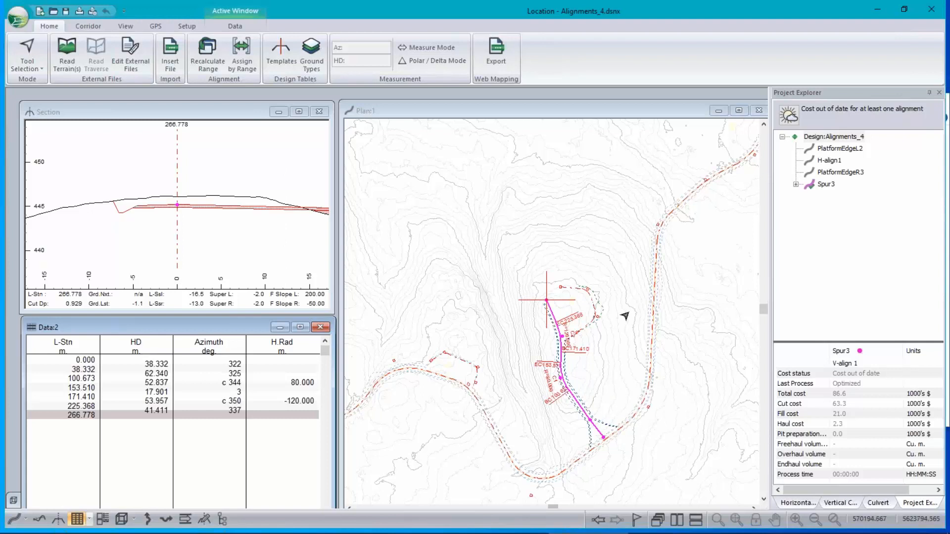
{"action": "mouse_move", "coordinate": [829, 163]}
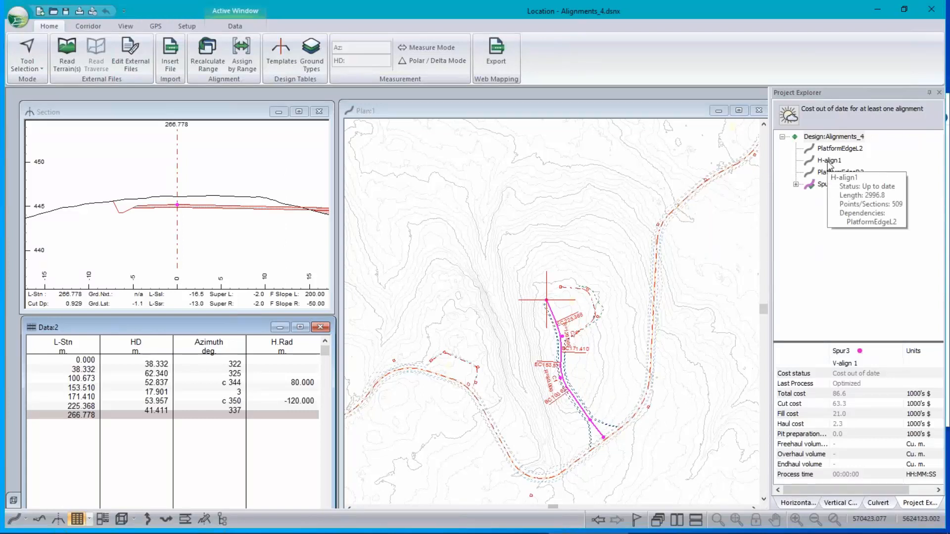
{"action": "mouse_move", "coordinate": [824, 193]}
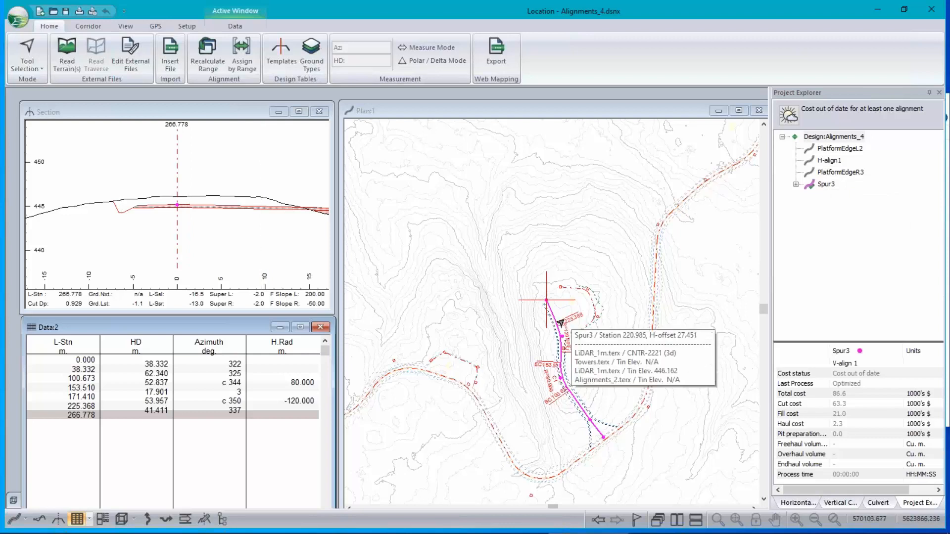
Step: Examine the Spur3 cross section at its end and at station 230, comparing the platform's extent with the plan
{"action": "middle_click_drag", "start_coordinate": [268, 221], "coordinate": [218, 202]}
{"action": "scroll", "coordinate": [216, 201], "scroll_direction": "up", "scroll_amount": 1}
{"action": "scroll", "coordinate": [216, 201], "scroll_direction": "down", "scroll_amount": 3}
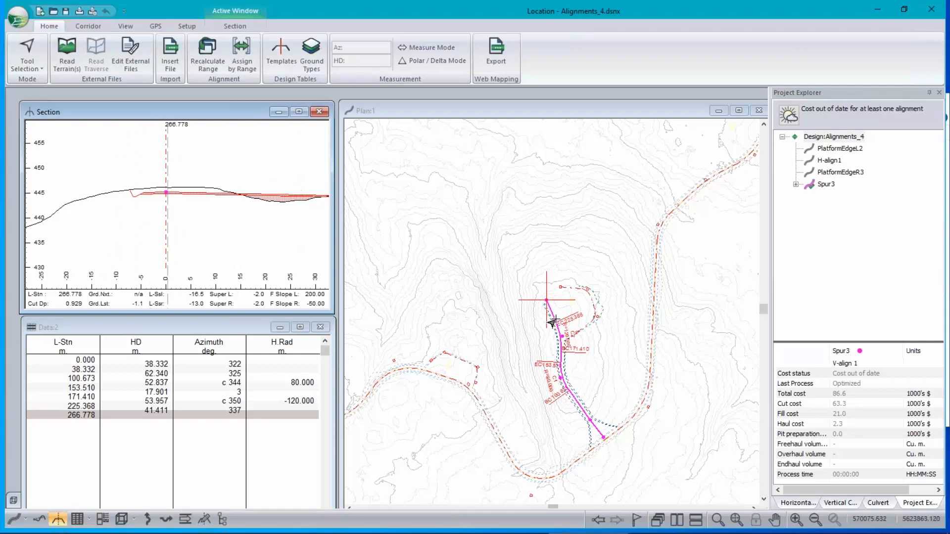
{"action": "left_click", "coordinate": [554, 319]}
{"action": "middle_click_drag", "start_coordinate": [265, 188], "coordinate": [206, 187]}
{"action": "scroll", "coordinate": [206, 187], "scroll_direction": "down", "scroll_amount": 1}
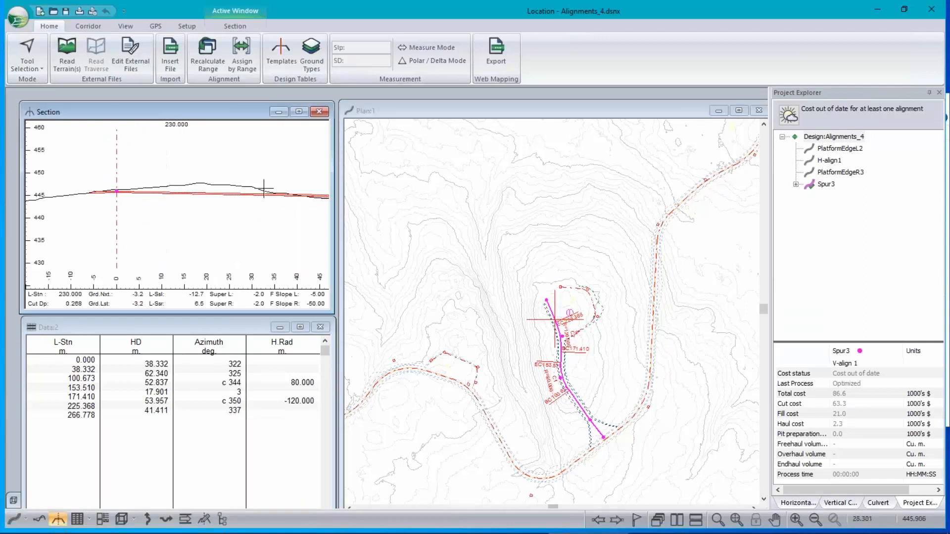
{"action": "scroll", "coordinate": [248, 202], "scroll_direction": "down", "scroll_amount": 1}
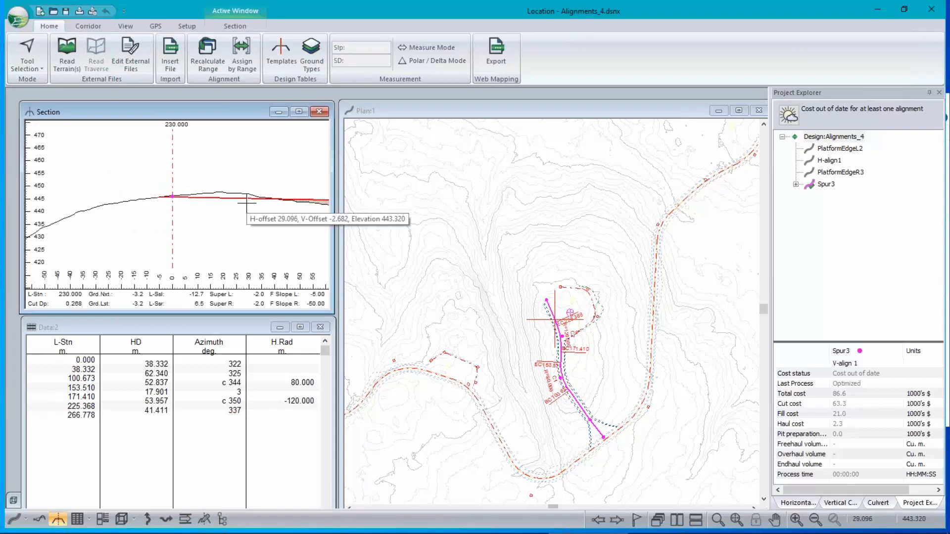
{"action": "scroll", "coordinate": [245, 203], "scroll_direction": "down", "scroll_amount": 1}
{"action": "middle_click_drag", "start_coordinate": [245, 203], "coordinate": [170, 210]}
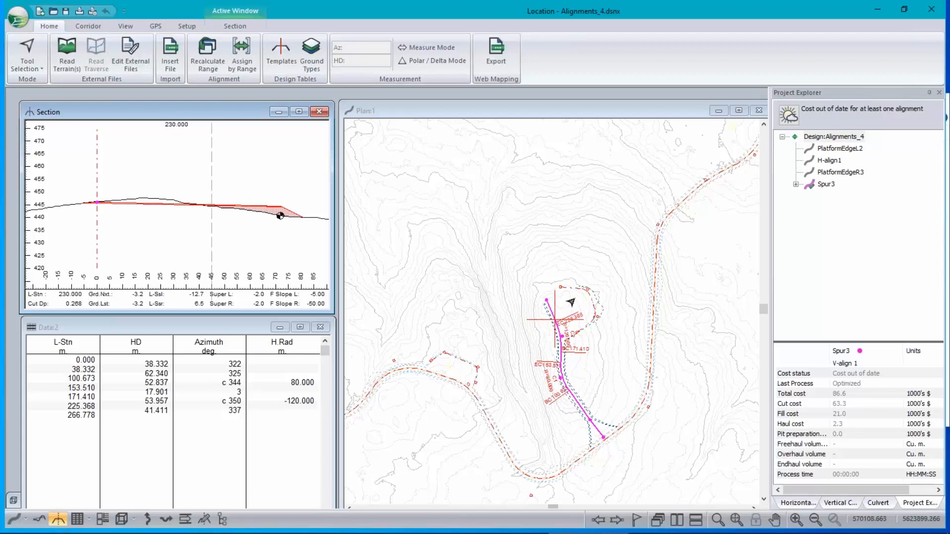
{"action": "scroll", "coordinate": [565, 312], "scroll_direction": "up", "scroll_amount": 1}
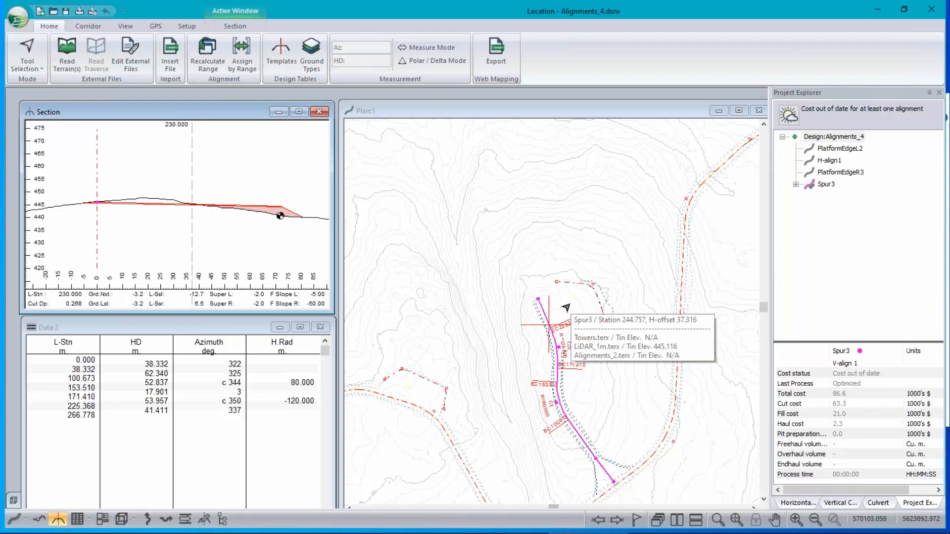
{"action": "scroll", "coordinate": [568, 306], "scroll_direction": "down", "scroll_amount": 1}
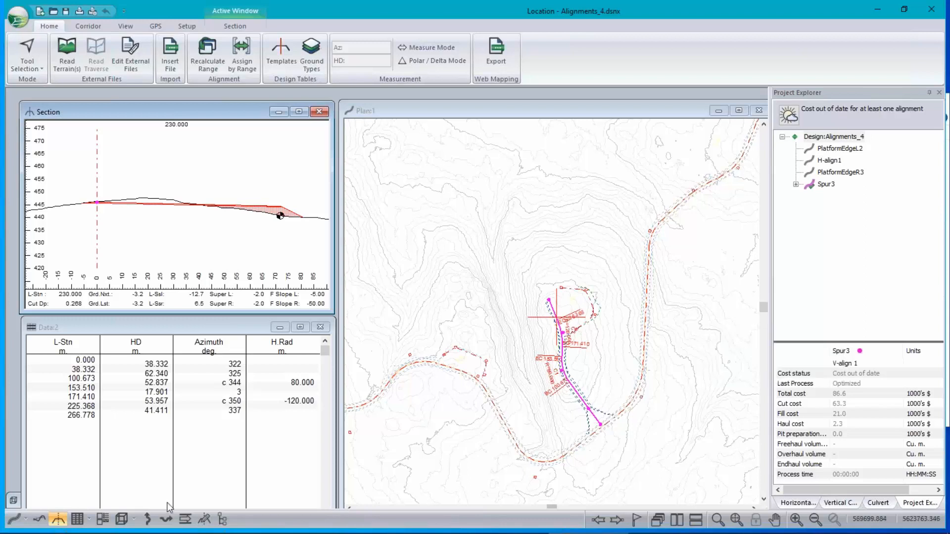
Step: Open a 3D view of the design and check the export settings of the Current Design Features, leaving them without changes
{"action": "mouse_move", "coordinate": [61, 533]}
{"action": "left_click", "coordinate": [122, 519]}
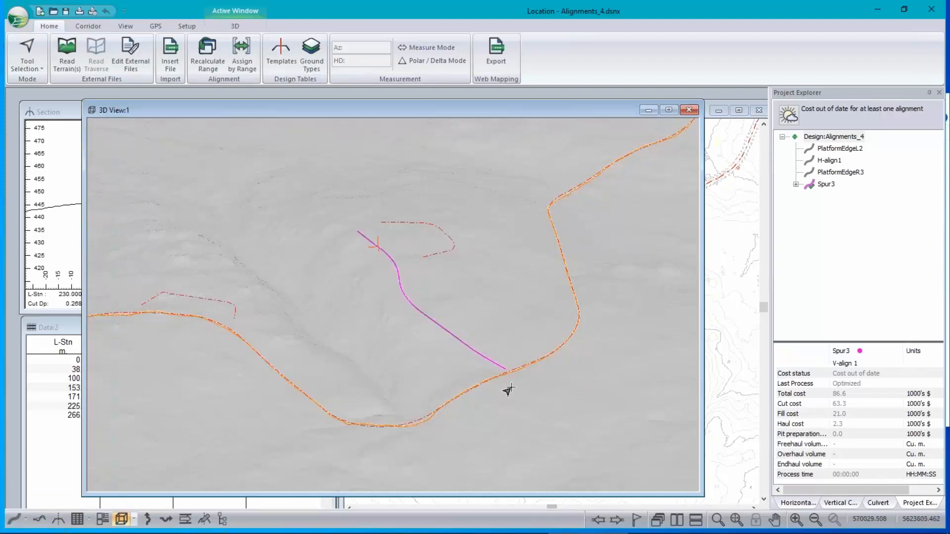
{"action": "right_click", "coordinate": [328, 299]}
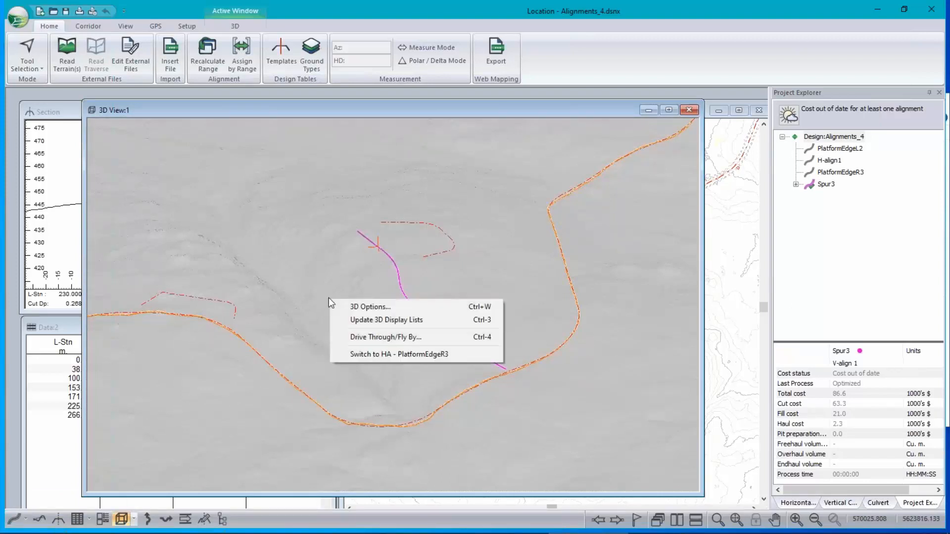
{"action": "left_click", "coordinate": [367, 307]}
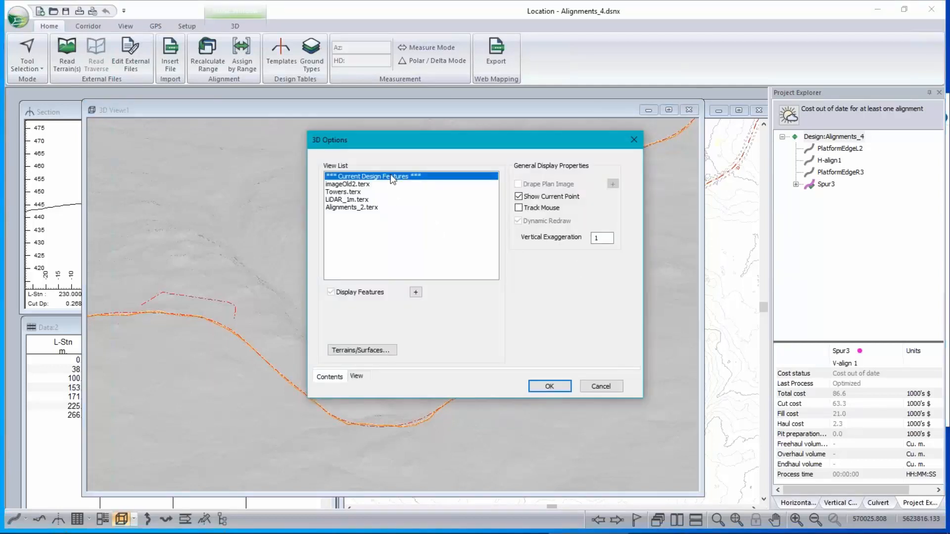
{"action": "left_click", "coordinate": [416, 295]}
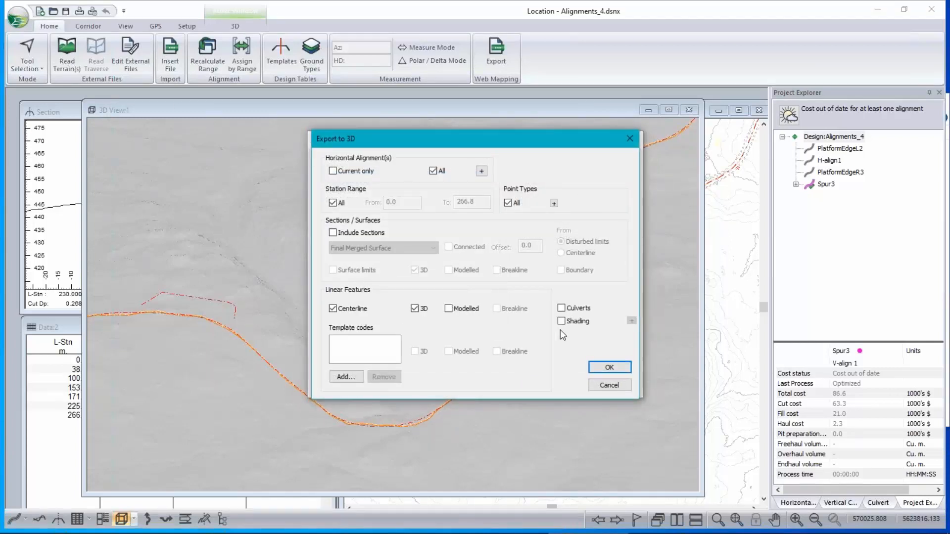
{"action": "left_click", "coordinate": [609, 385]}
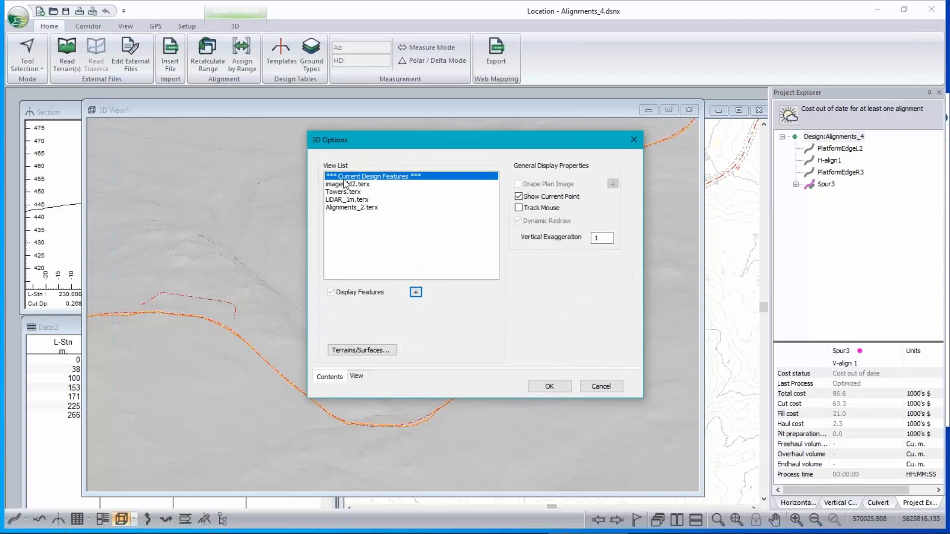
Step: Inspect the triangle colour and alpha channel settings of LiDAR_1m.terx and leave them without changes
{"action": "left_click", "coordinate": [347, 200]}
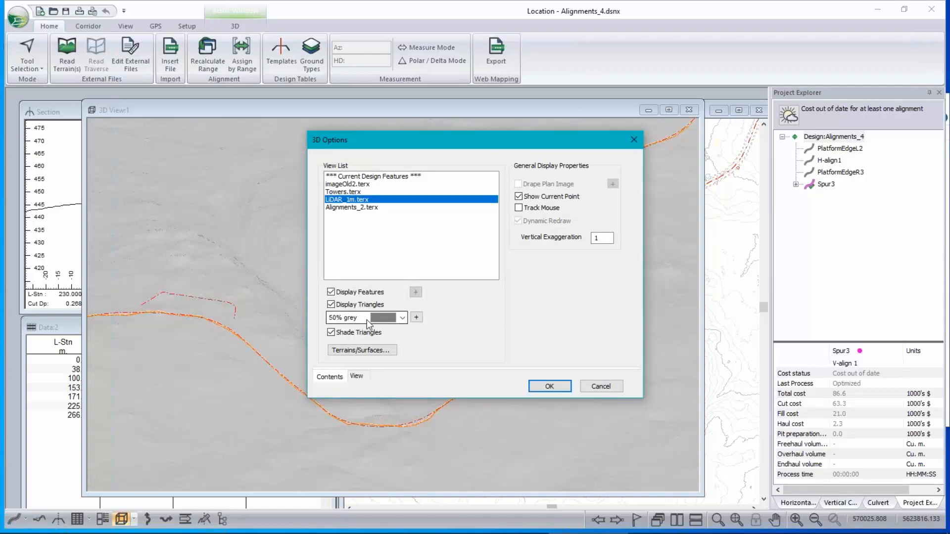
{"action": "left_click", "coordinate": [403, 319]}
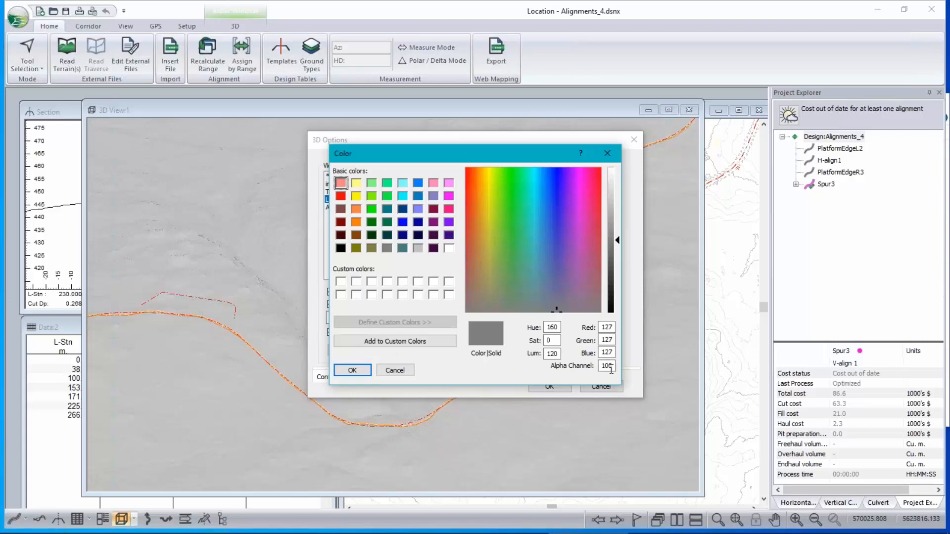
{"action": "double_click", "coordinate": [607, 366]}
{"action": "left_click", "coordinate": [395, 371]}
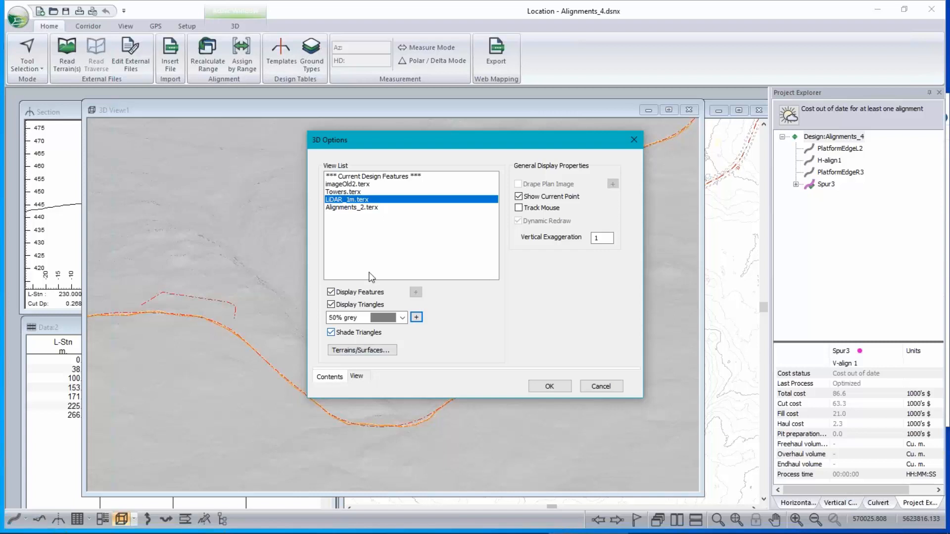
Step: Turn on feature display for Towers.terx in the 3D options and apply it to the 3D view
{"action": "left_click", "coordinate": [346, 193]}
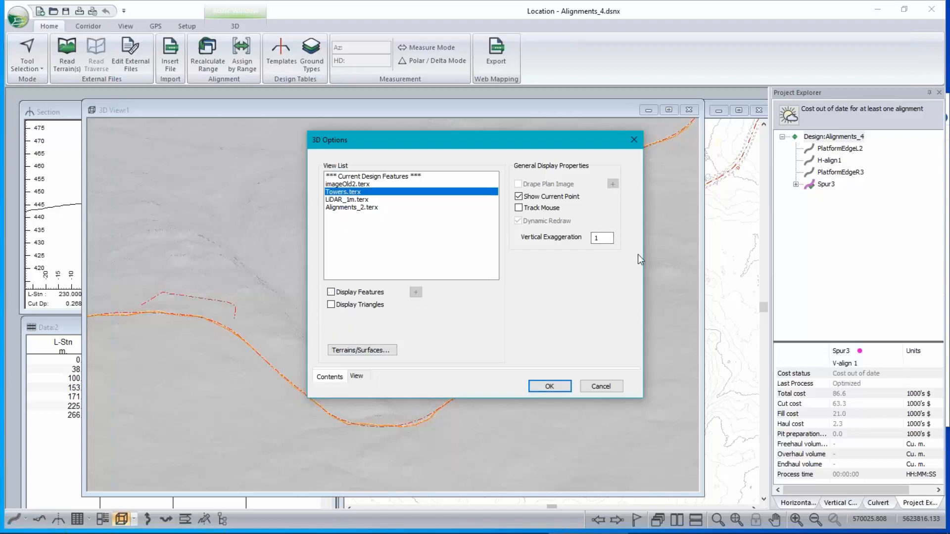
{"action": "left_click", "coordinate": [354, 296]}
{"action": "left_click", "coordinate": [550, 386]}
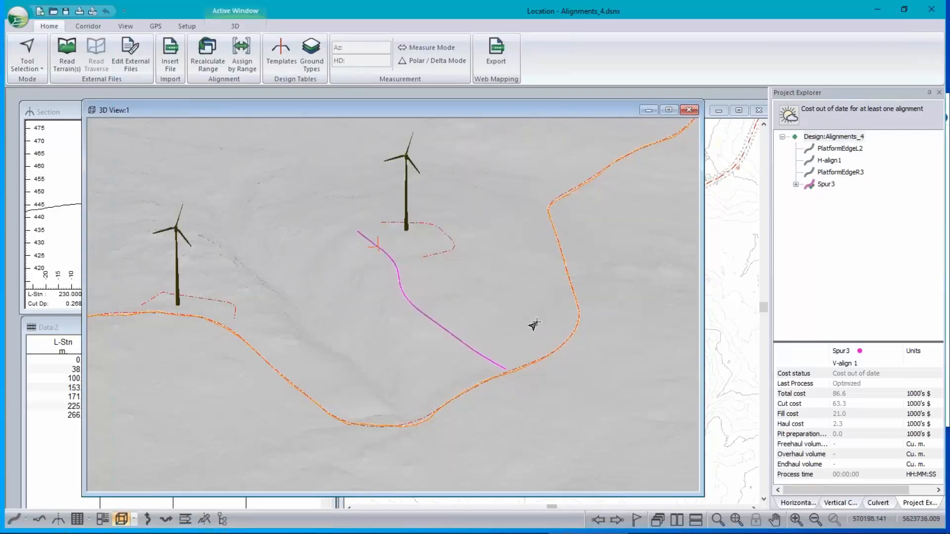
Step: Add a corridor surface to the reference surfaces, using H-align1 as its source and Final Merged Surface as its layer
{"action": "mouse_move", "coordinate": [534, 325]}
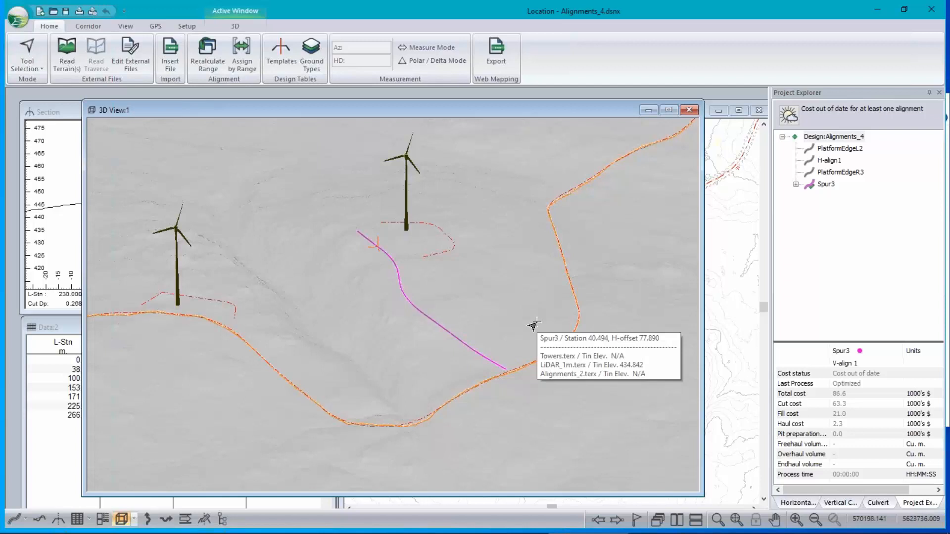
{"action": "mouse_move", "coordinate": [547, 375]}
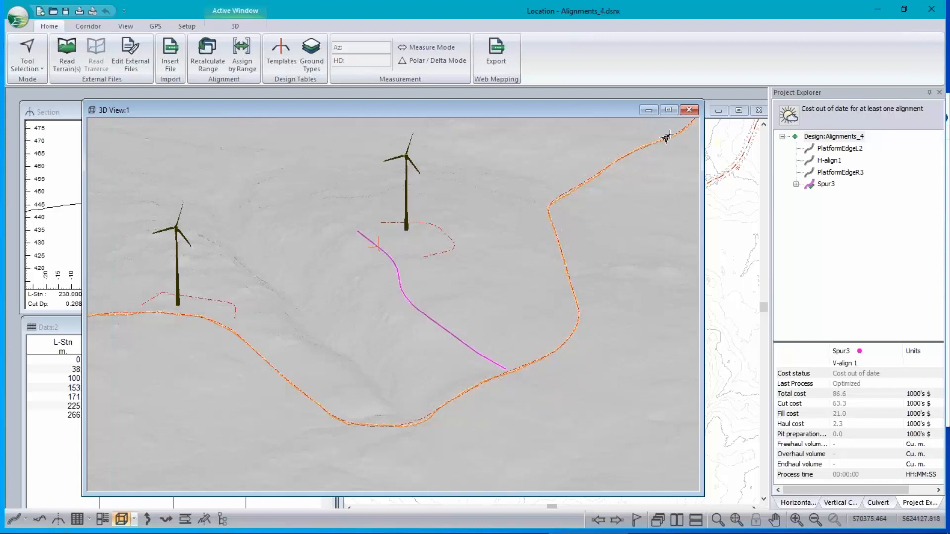
{"action": "right_click", "coordinate": [323, 234]}
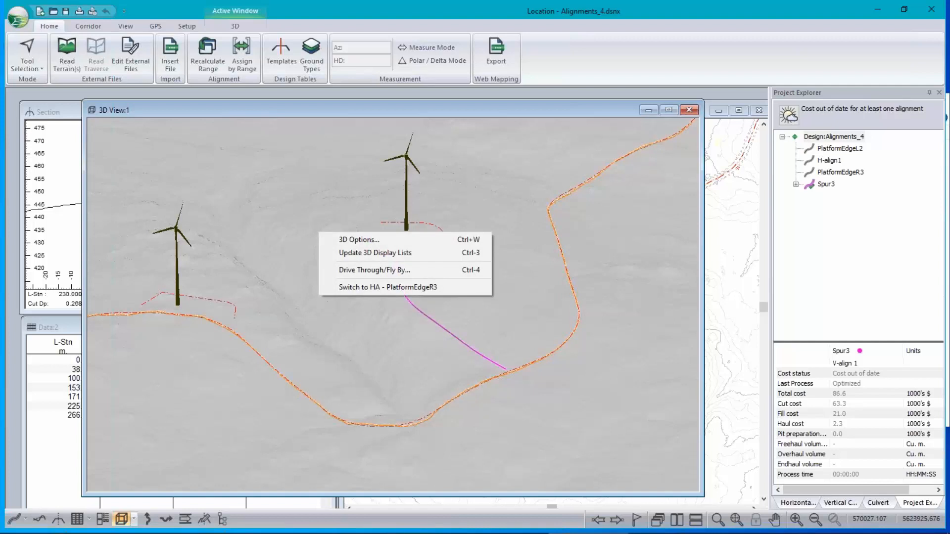
{"action": "left_click", "coordinate": [361, 241]}
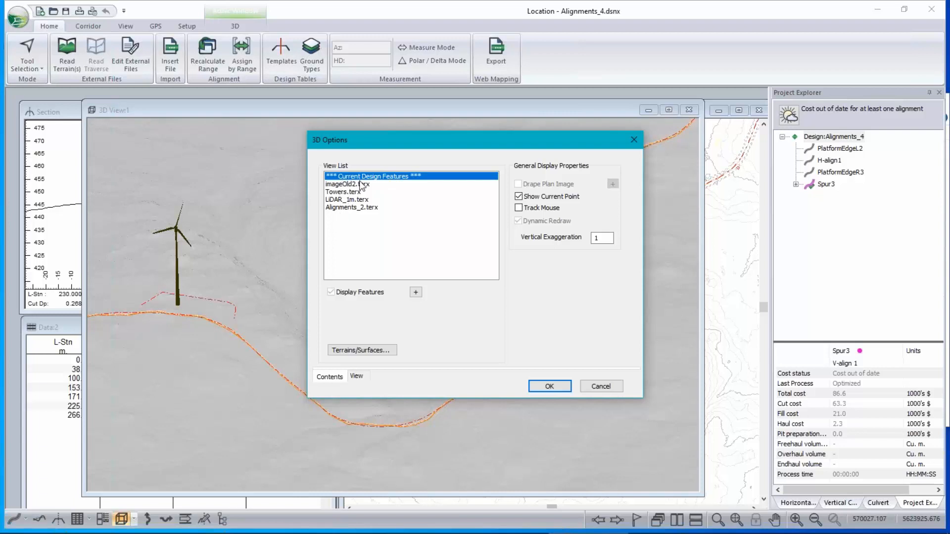
{"action": "left_click", "coordinate": [352, 350]}
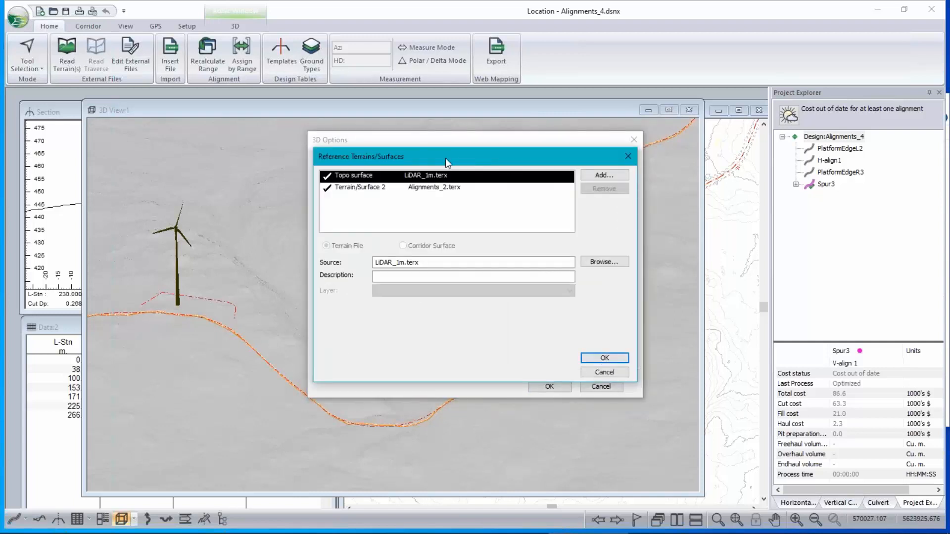
{"action": "left_click", "coordinate": [612, 174]}
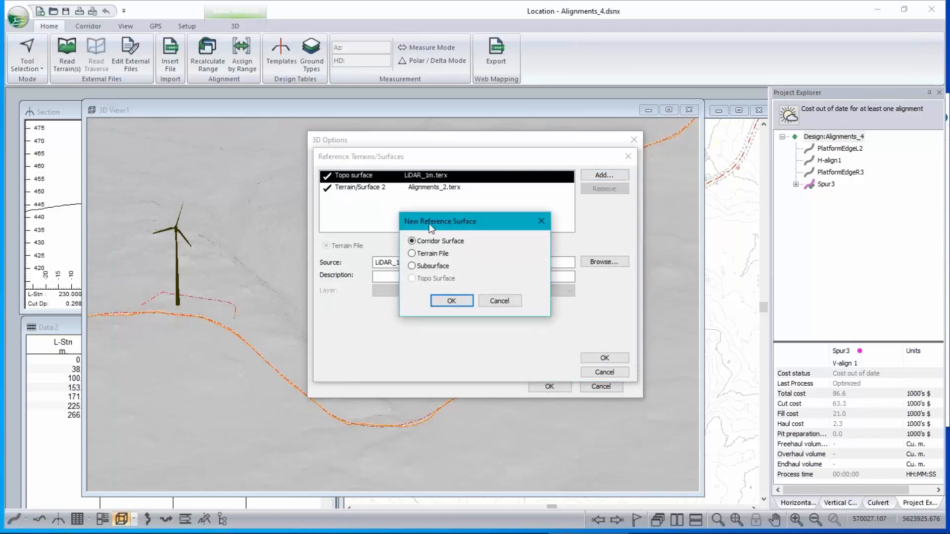
{"action": "left_click", "coordinate": [452, 301]}
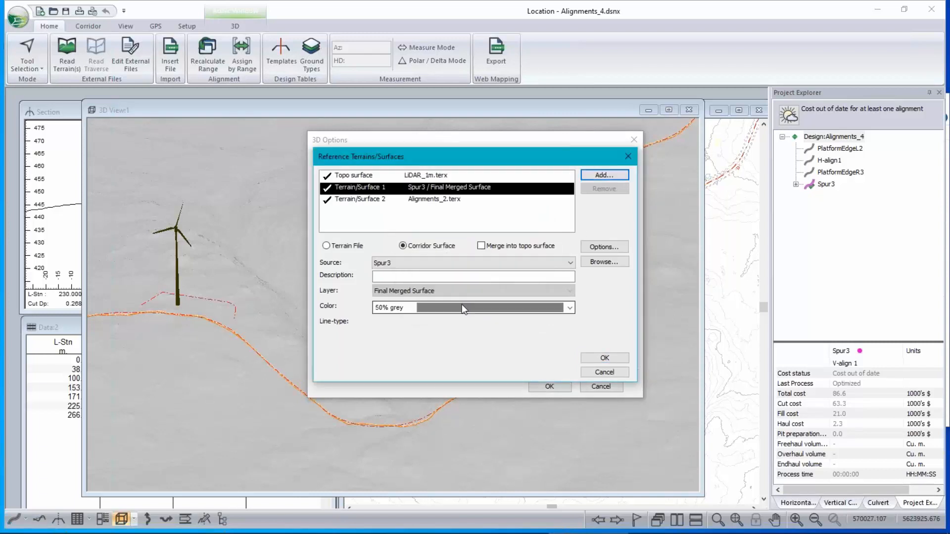
{"action": "left_click", "coordinate": [409, 263]}
{"action": "left_click", "coordinate": [402, 282]}
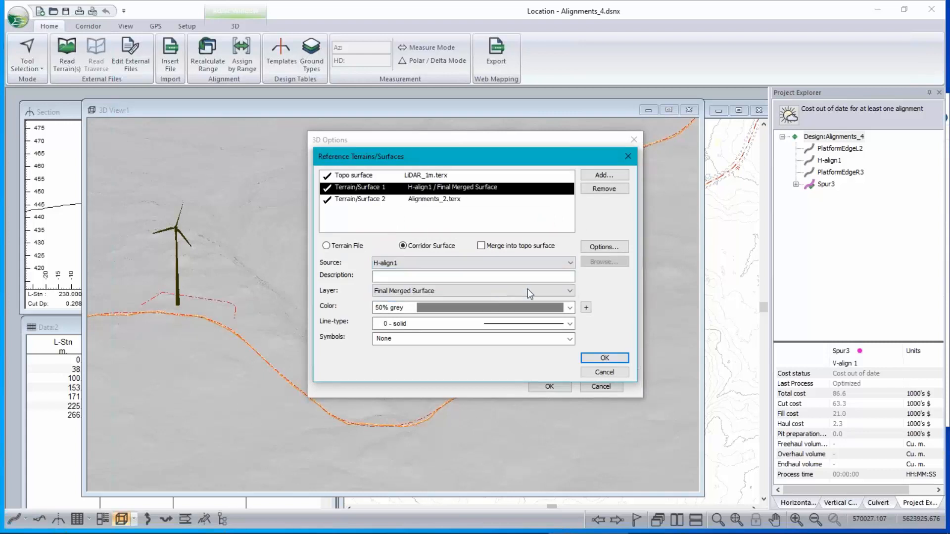
{"action": "left_click", "coordinate": [439, 290]}
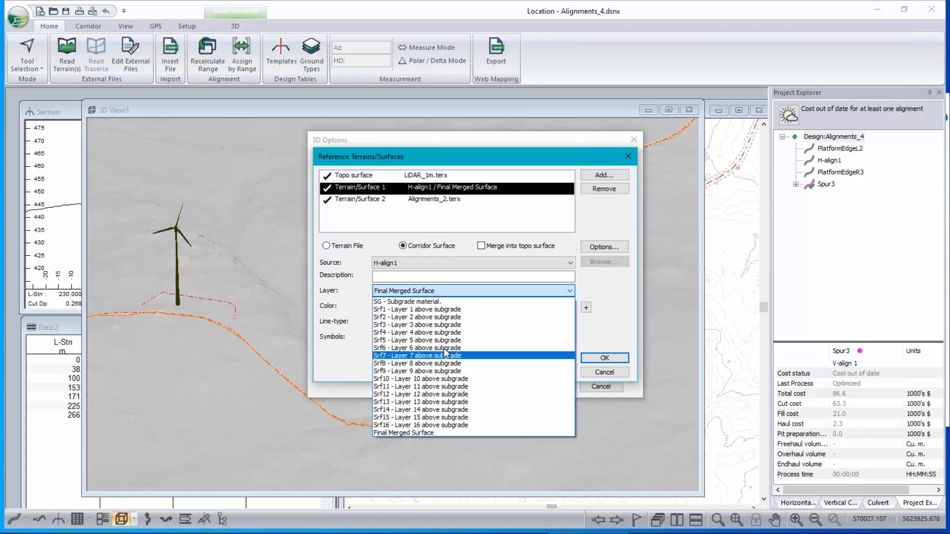
{"action": "left_click", "coordinate": [443, 292]}
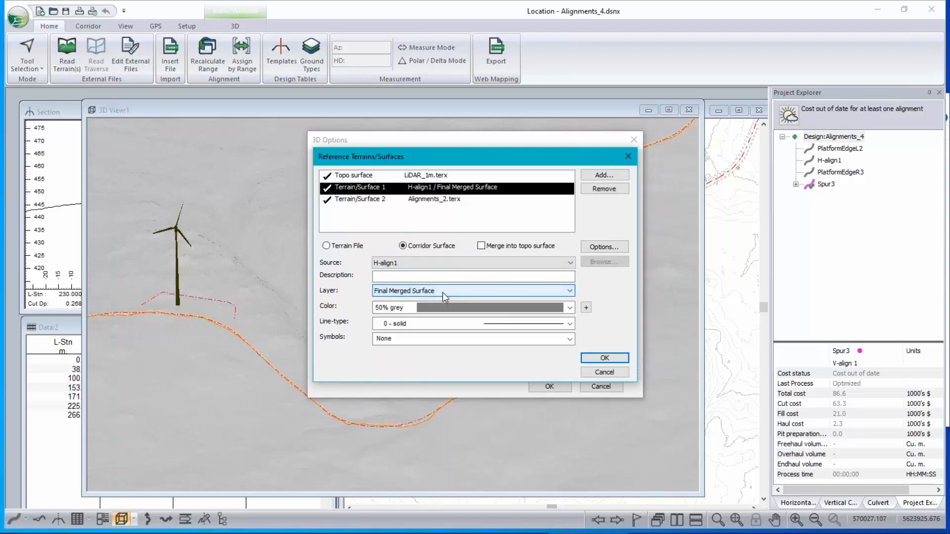
Step: Set the H-align1 surface's colour to purple (128,0,255), describe it as "Road Main" and accept the reference surfaces
{"action": "left_click", "coordinate": [570, 308]}
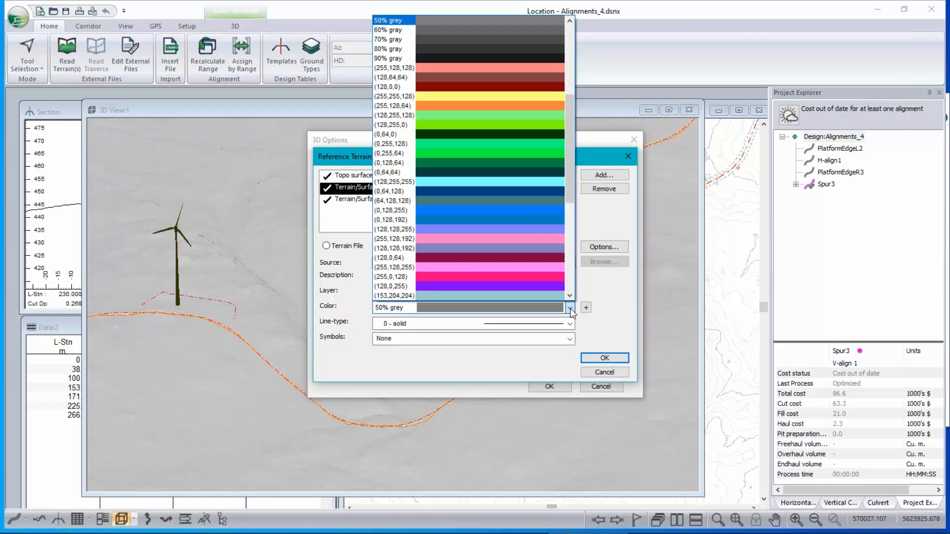
{"action": "left_click", "coordinate": [496, 285]}
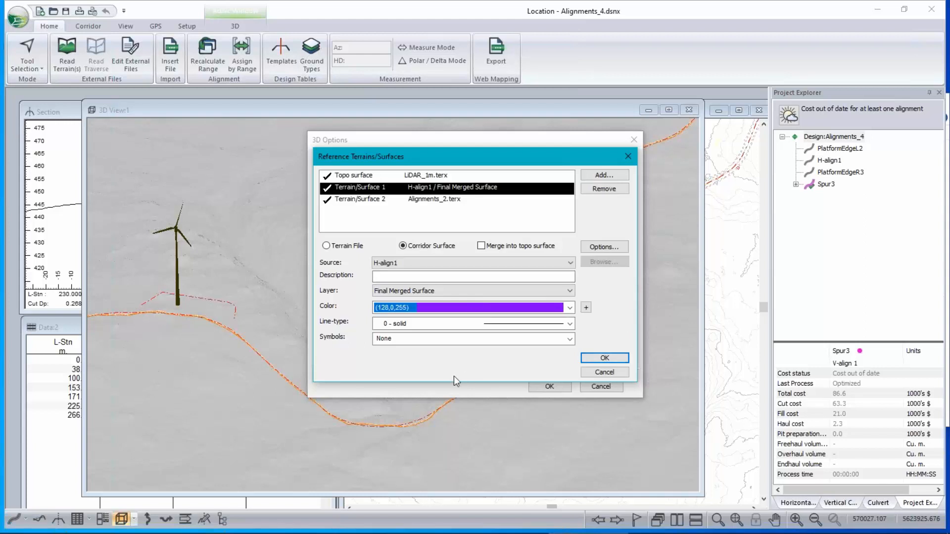
{"action": "left_click", "coordinate": [588, 309]}
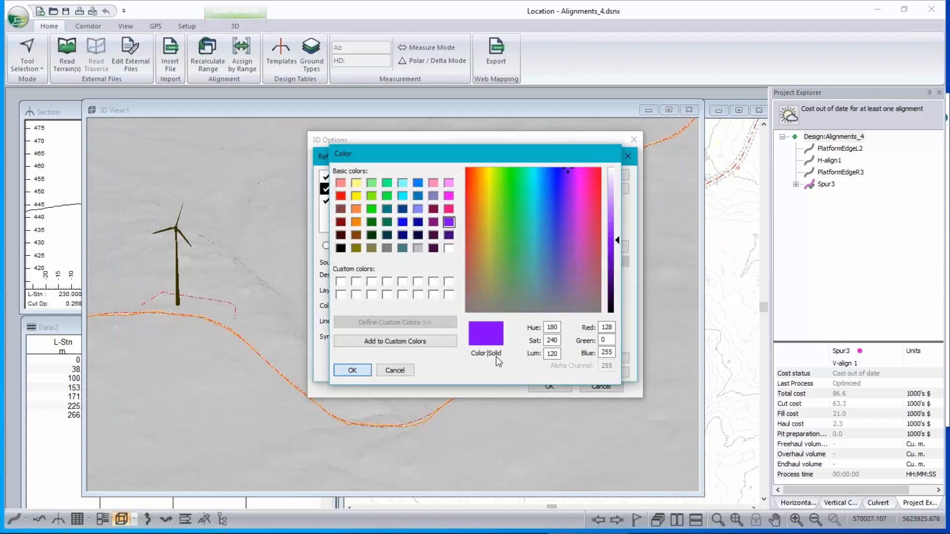
{"action": "left_click", "coordinate": [352, 370]}
{"action": "left_click", "coordinate": [388, 276]}
{"action": "type", "text": "Road"}
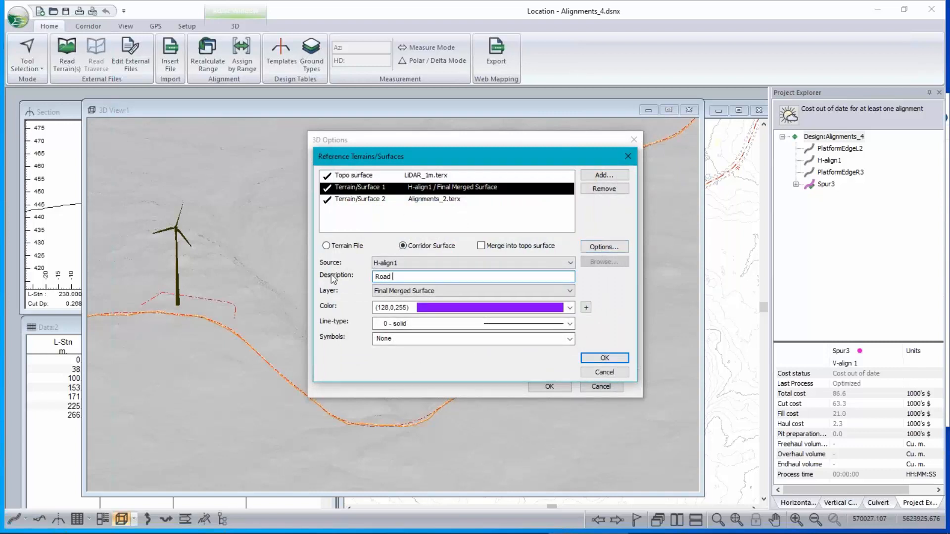
{"action": "type", "text": " Main"}
{"action": "left_click", "coordinate": [616, 358]}
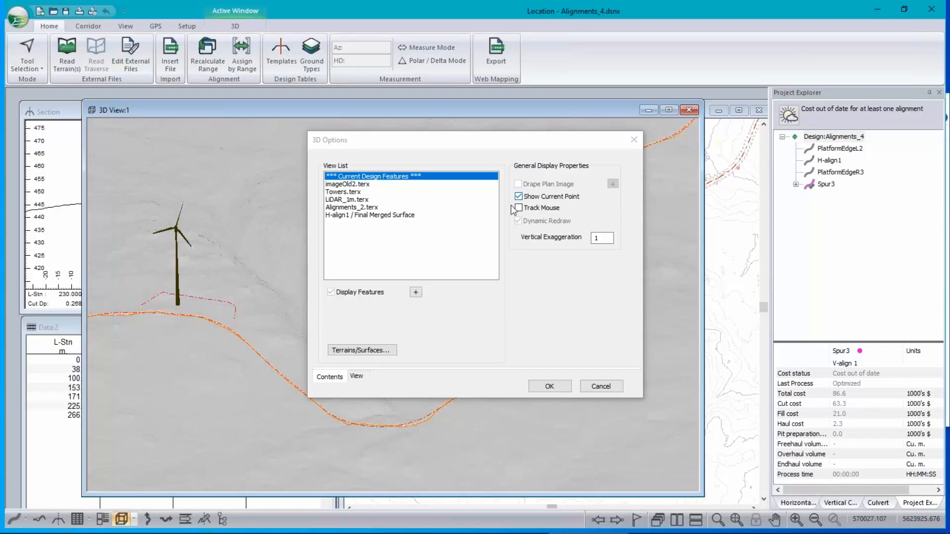
Step: Add the Spur3 Final Merged Surface as a corridor reference surface with colour (255,204,0) and description "access road"
{"action": "left_click", "coordinate": [356, 351]}
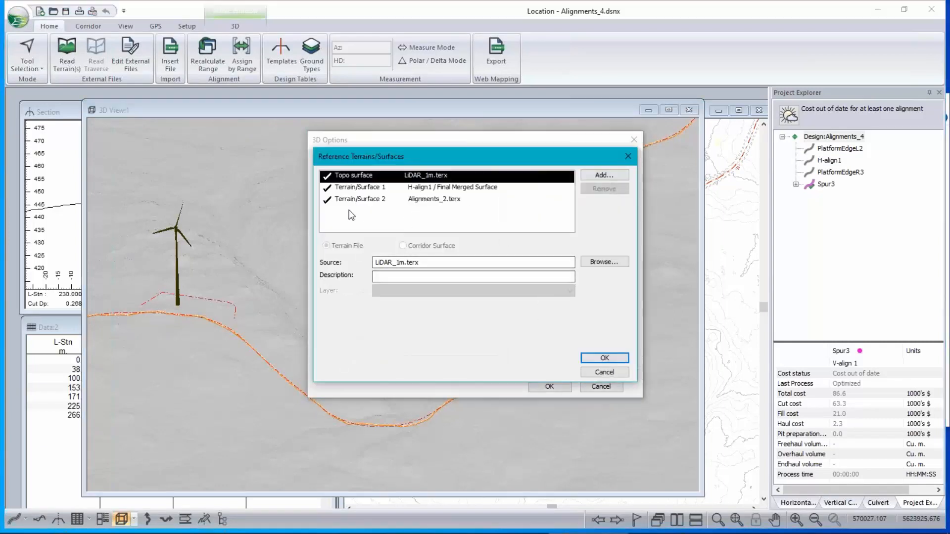
{"action": "left_click", "coordinate": [604, 175]}
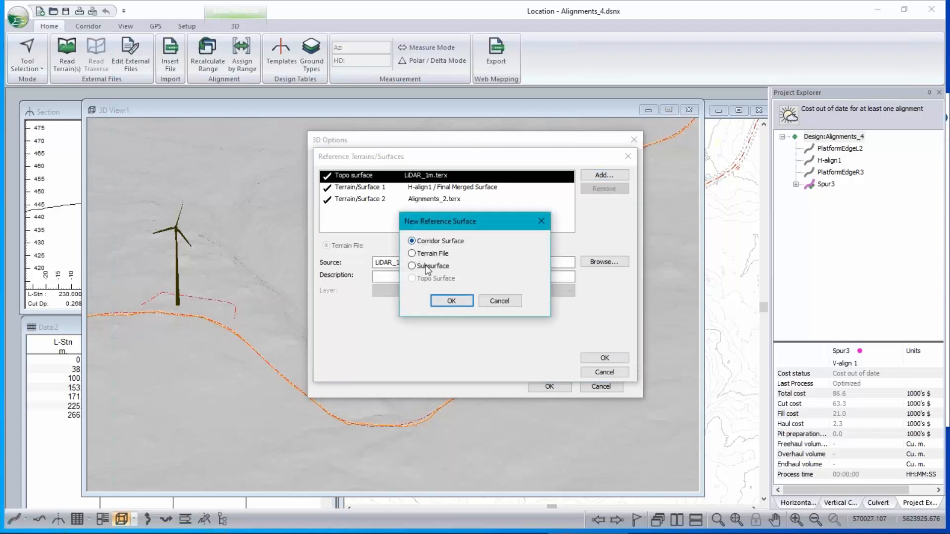
{"action": "left_click", "coordinate": [458, 302]}
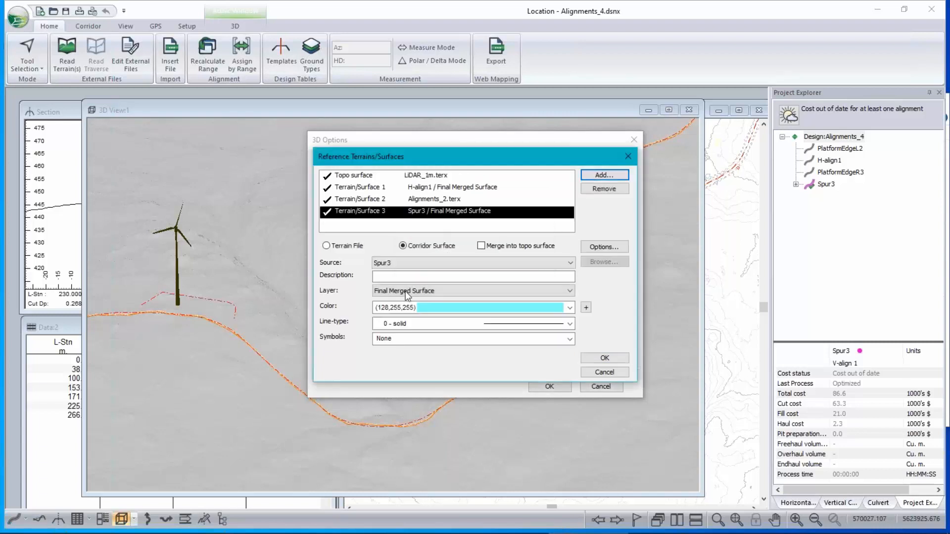
{"action": "left_click", "coordinate": [569, 308]}
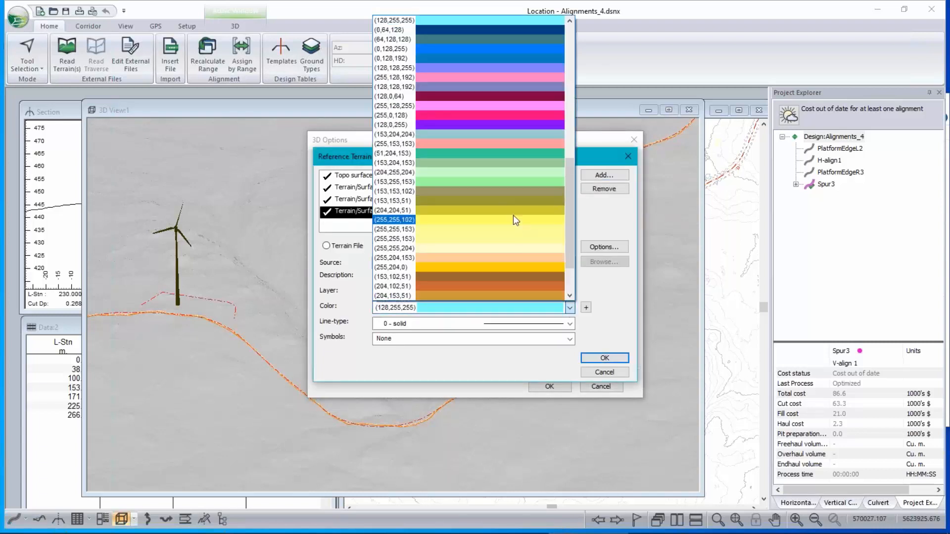
{"action": "left_click", "coordinate": [505, 268]}
{"action": "left_click", "coordinate": [505, 277]}
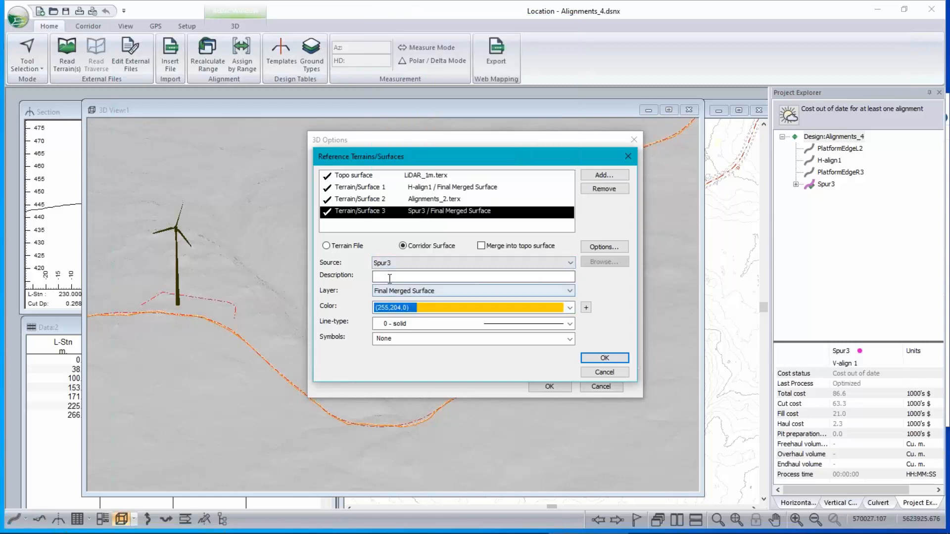
{"action": "type", "text": "acc"}
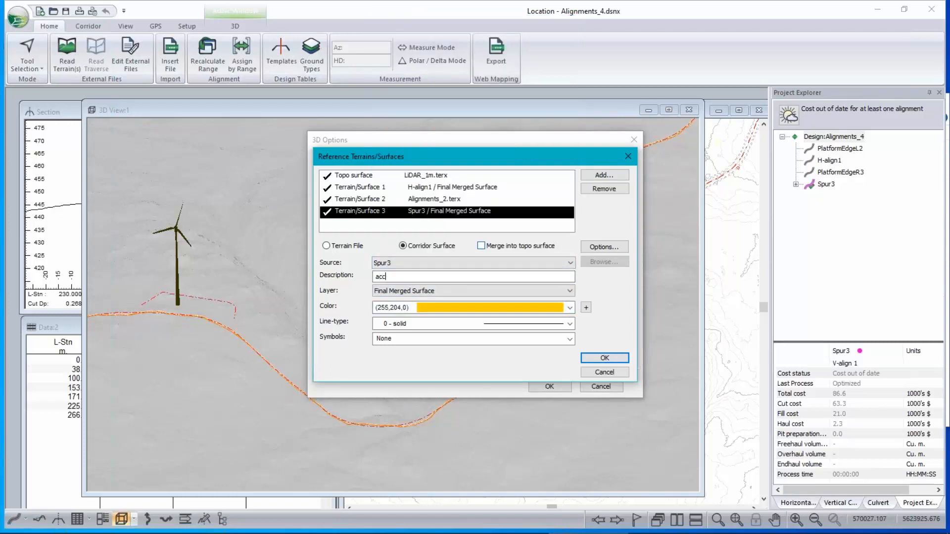
{"action": "type", "text": "ess road"}
{"action": "left_click", "coordinate": [606, 360]}
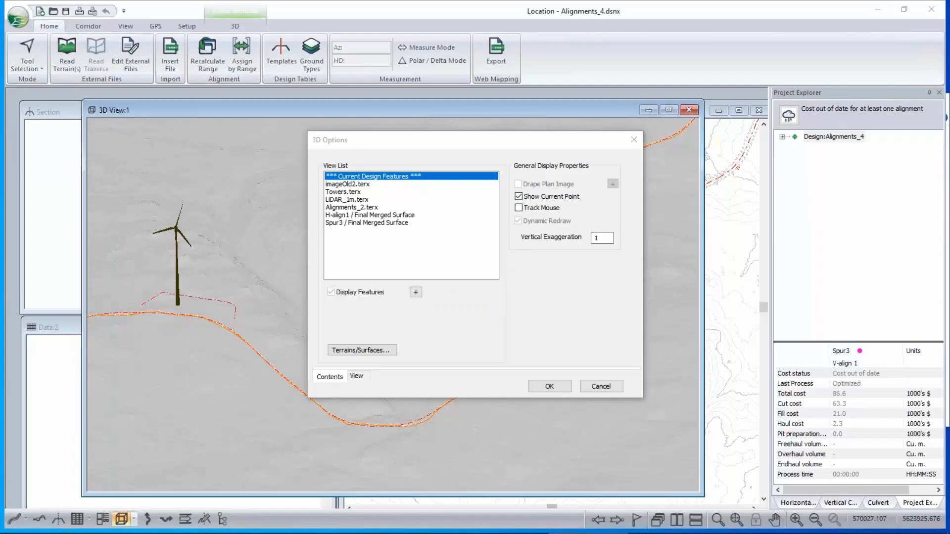
Step: Turn on Track Mouse and set the H-align1 / Final Merged Surface triangle colour's alpha channel to 255
{"action": "left_click", "coordinate": [519, 207]}
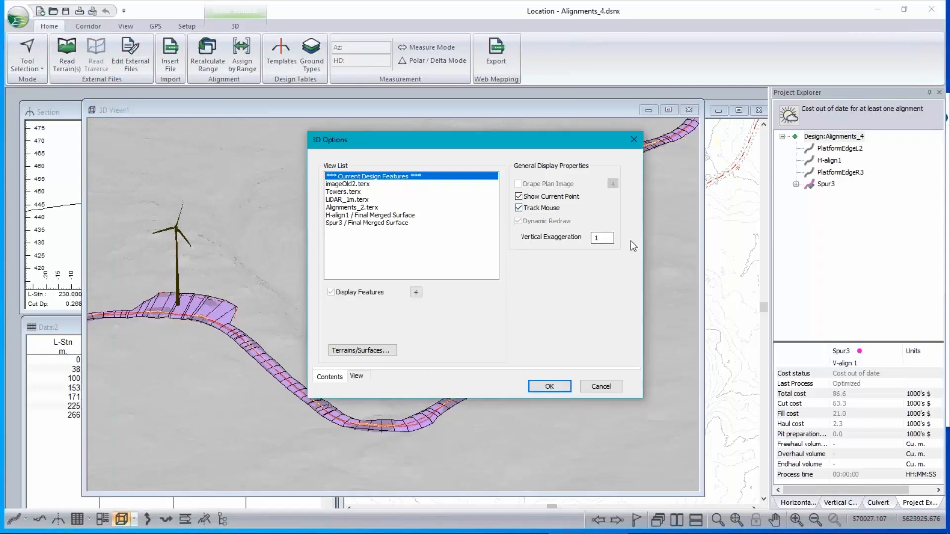
{"action": "left_click", "coordinate": [339, 216]}
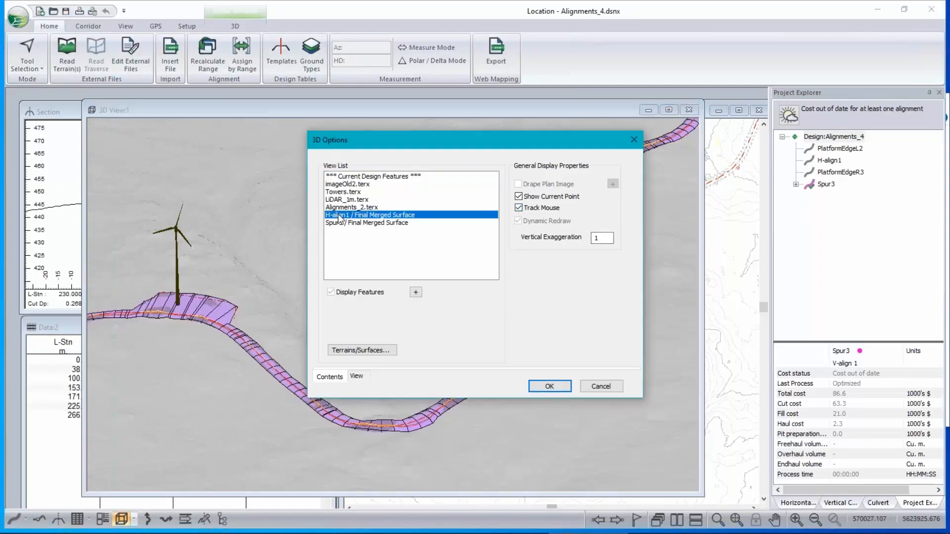
{"action": "left_click", "coordinate": [347, 222]}
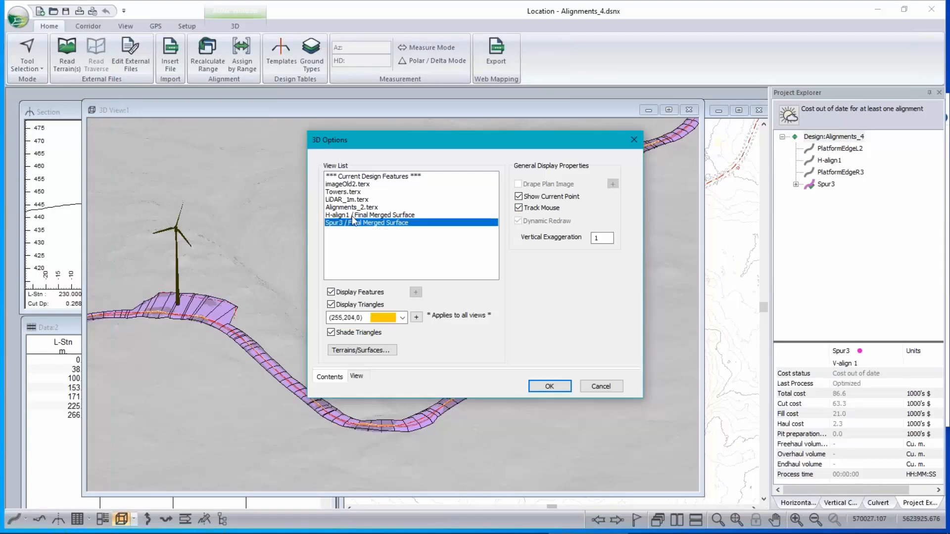
{"action": "left_click", "coordinate": [352, 215]}
{"action": "left_click", "coordinate": [416, 318]}
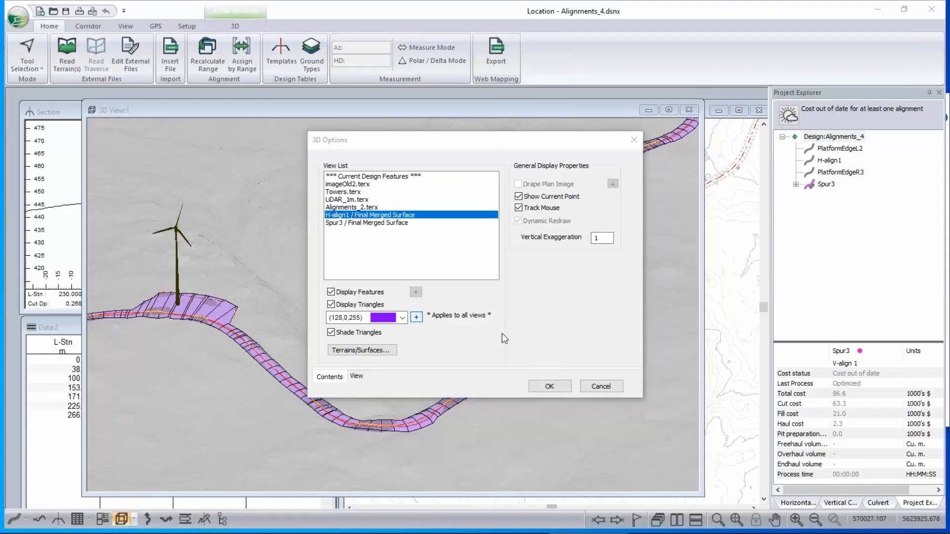
{"action": "double_click", "coordinate": [612, 366]}
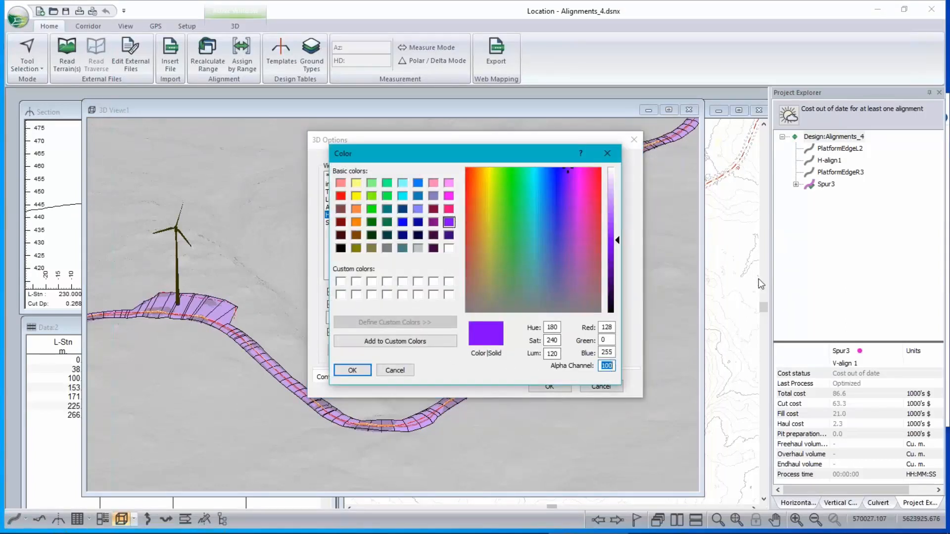
{"action": "type", "text": "255"}
{"action": "left_click", "coordinate": [352, 370]}
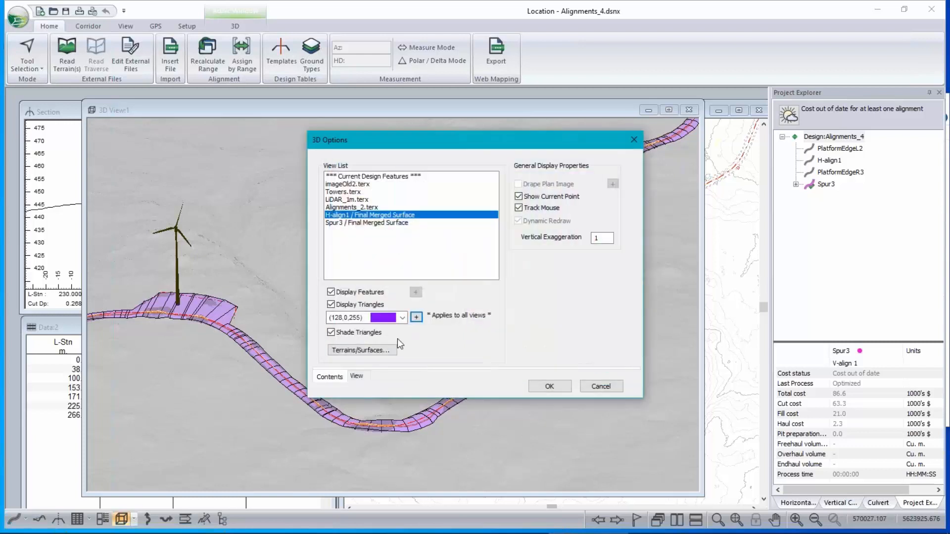
Step: Make the Spur3 / Final Merged Surface triangle colour opaque and apply the 3D options to the view
{"action": "left_click", "coordinate": [366, 223]}
{"action": "left_click", "coordinate": [416, 317]}
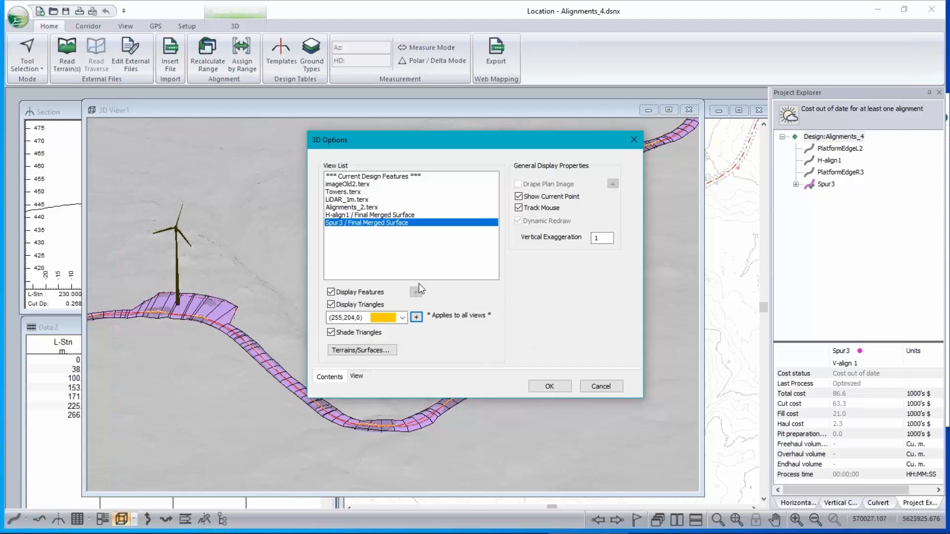
{"action": "left_click", "coordinate": [550, 386]}
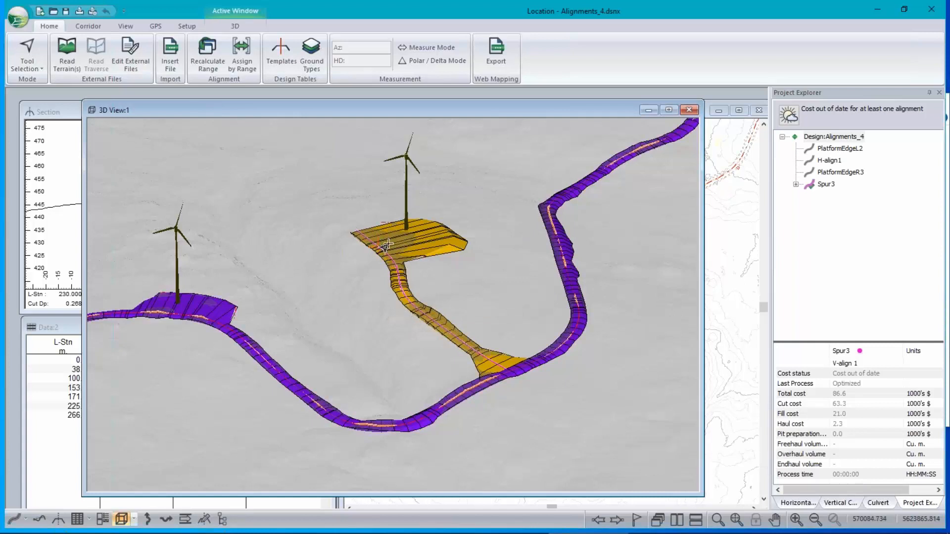
Step: Examine the Spur3 platform and its junction with the main road in 3D, and narrow the 3D window to uncover the plan
{"action": "scroll", "coordinate": [384, 245], "scroll_direction": "up", "scroll_amount": 10}
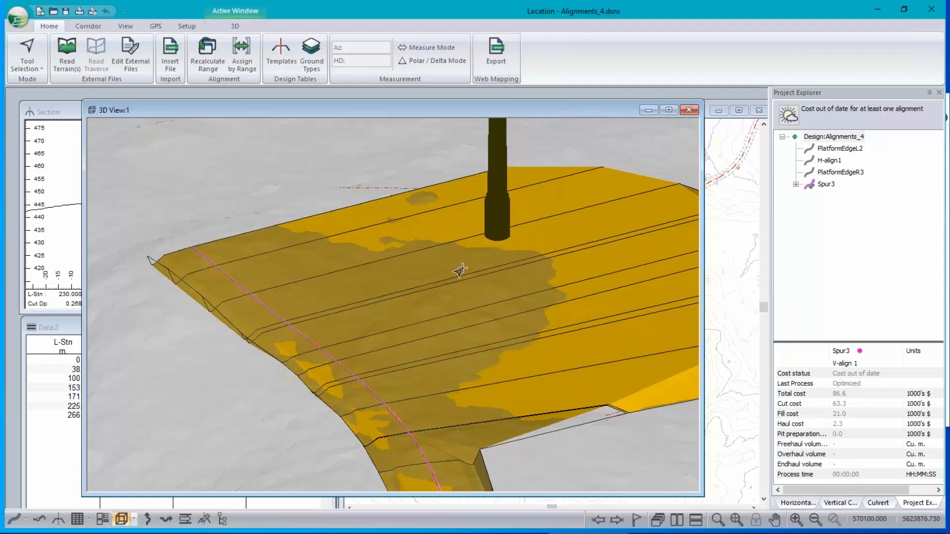
{"action": "mouse_move", "coordinate": [441, 315]}
{"action": "mouse_move", "coordinate": [647, 230]}
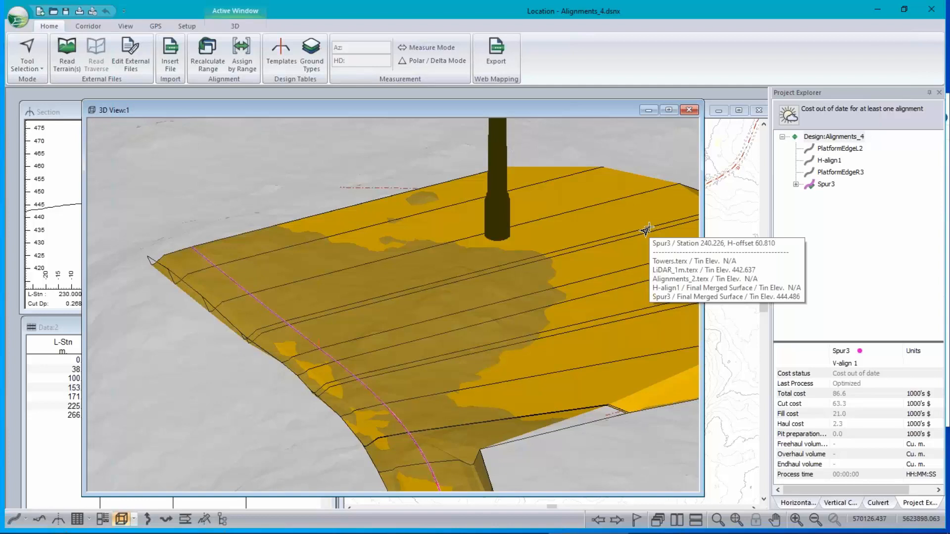
{"action": "scroll", "coordinate": [509, 299], "scroll_direction": "down", "scroll_amount": 5}
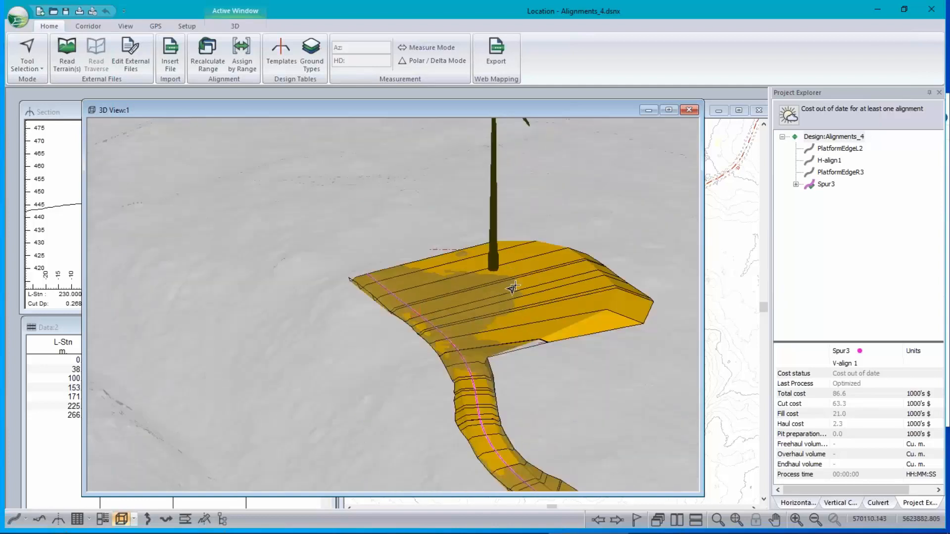
{"action": "left_click_drag", "start_coordinate": [354, 245], "coordinate": [332, 355]}
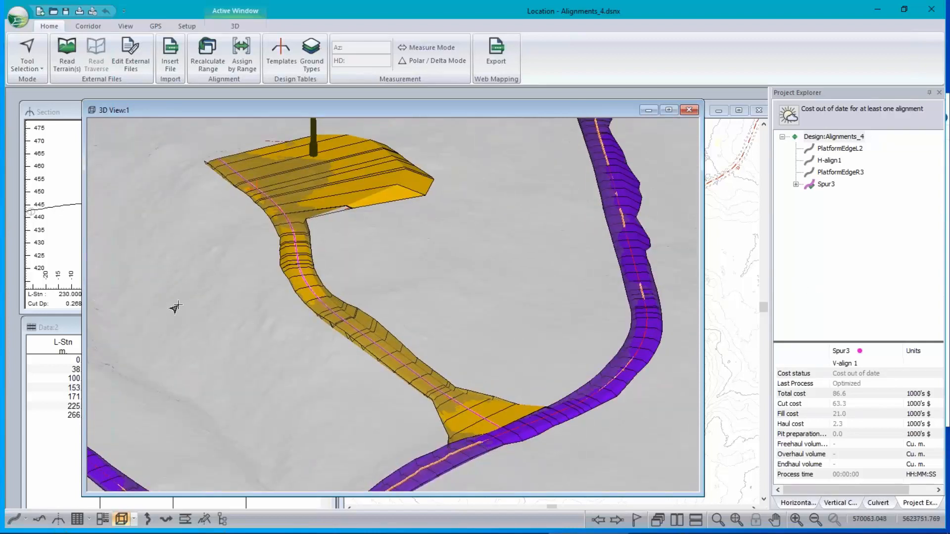
{"action": "mouse_move", "coordinate": [180, 310]}
{"action": "left_click_drag", "start_coordinate": [600, 249], "coordinate": [388, 250]}
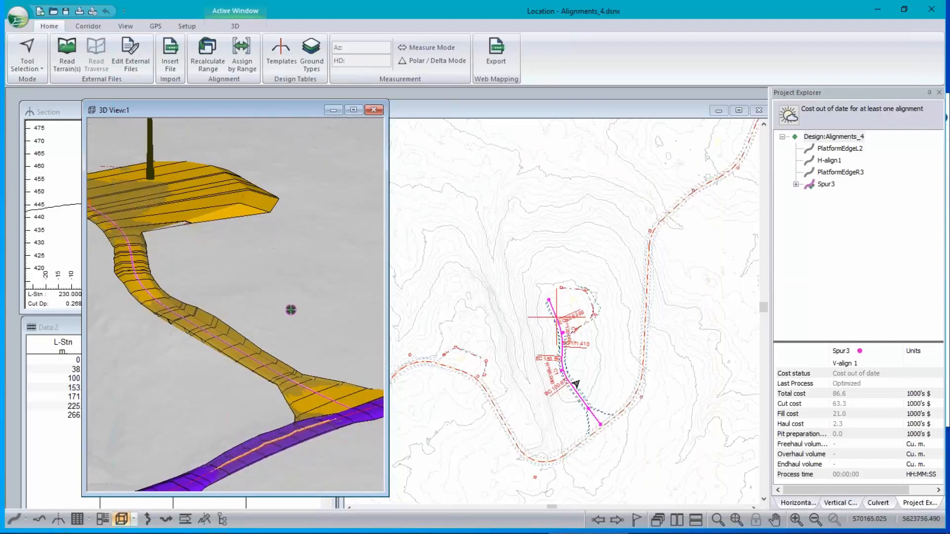
Step: Try moving the Spur3 horizontal curve point C1 in plan, accepting removal of the vertical curve at station 25.0
{"action": "scroll", "coordinate": [573, 379], "scroll_direction": "up", "scroll_amount": 2}
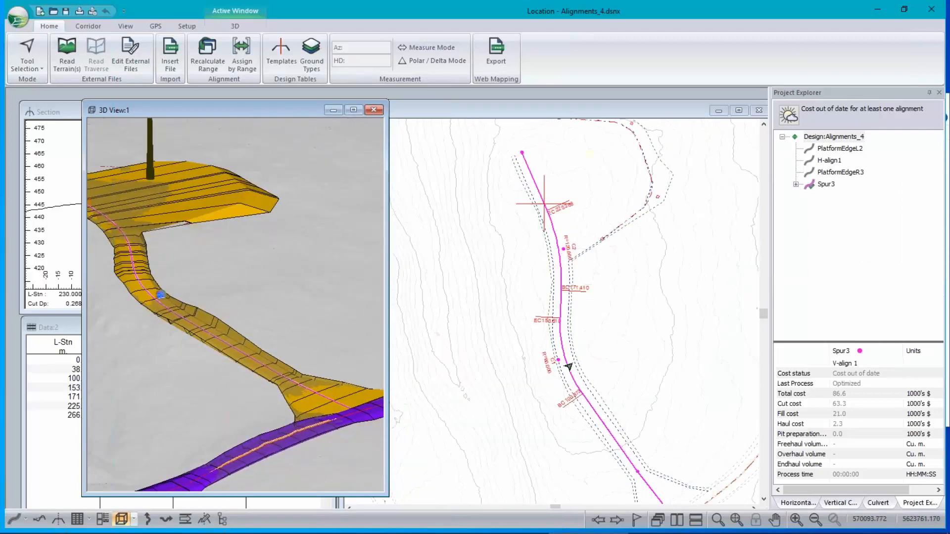
{"action": "right_click", "coordinate": [577, 330]}
{"action": "left_click", "coordinate": [626, 348]}
{"action": "left_click_drag", "start_coordinate": [558, 359], "coordinate": [564, 325]}
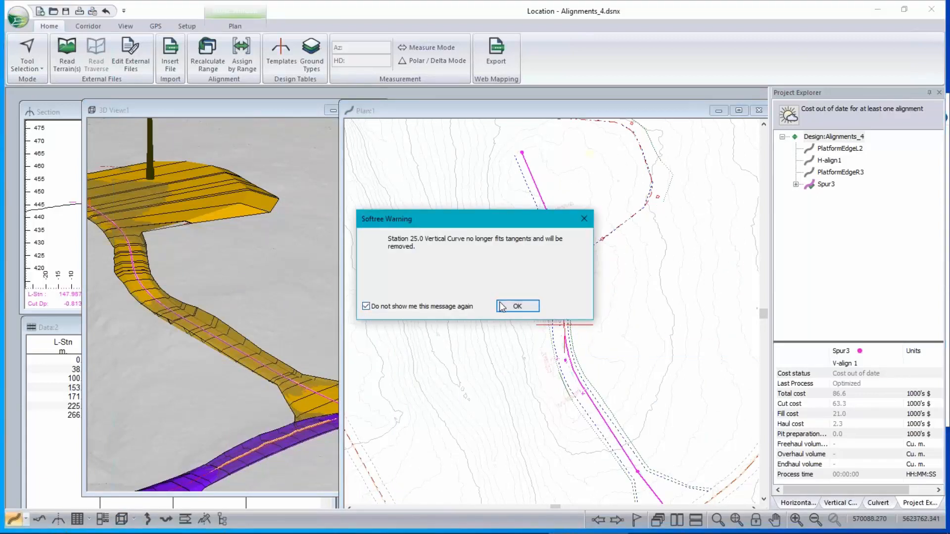
{"action": "left_click", "coordinate": [533, 309]}
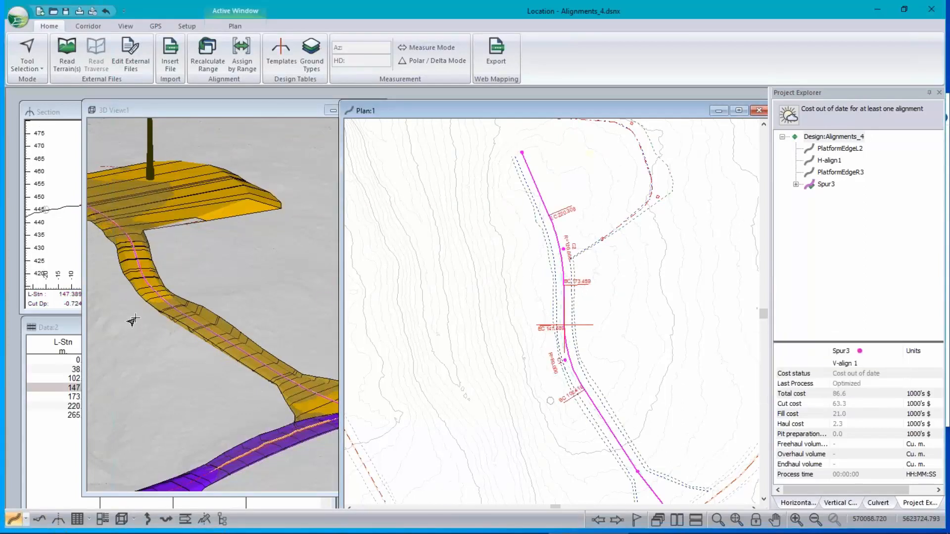
Step: Show the Spur3 profile and undo the horizontal curve point move
{"action": "mouse_move", "coordinate": [178, 277]}
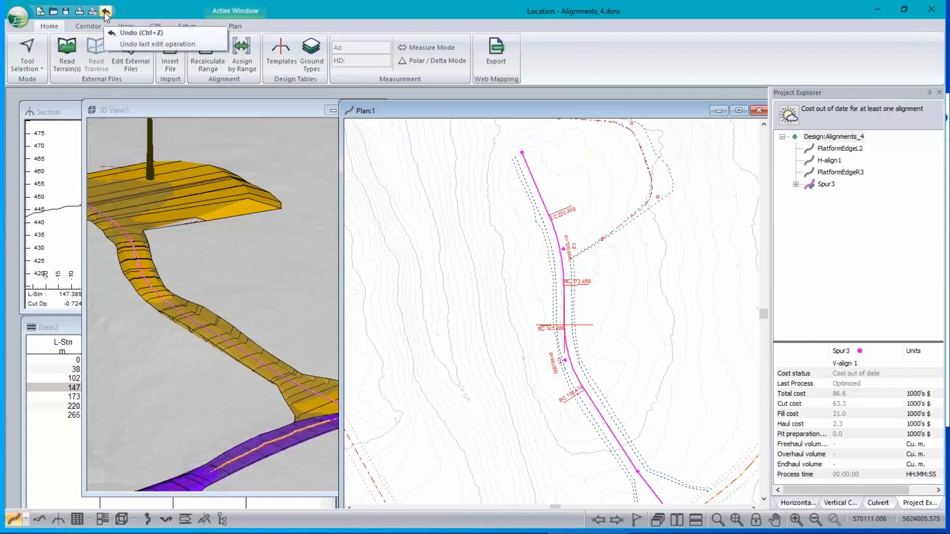
{"action": "left_click", "coordinate": [39, 519]}
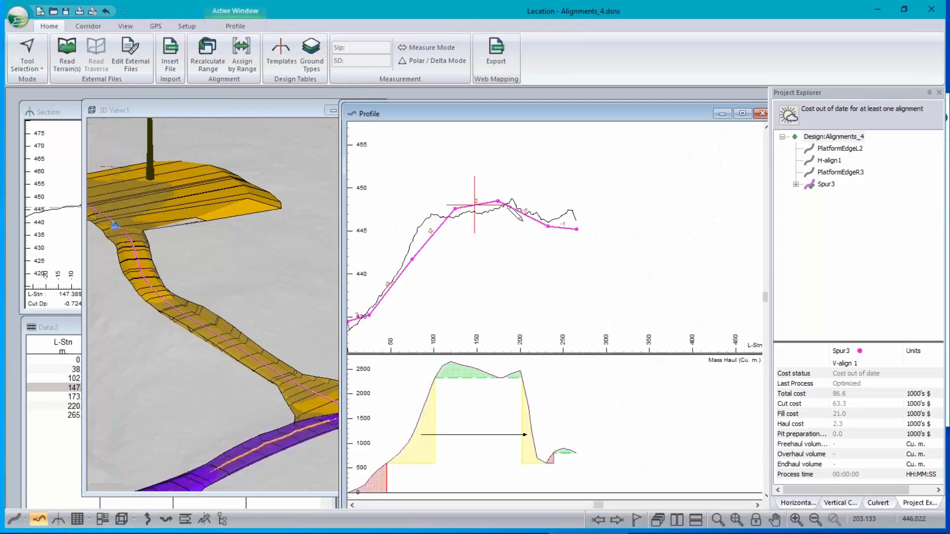
{"action": "left_click", "coordinate": [104, 11]}
{"action": "left_click", "coordinate": [459, 299]}
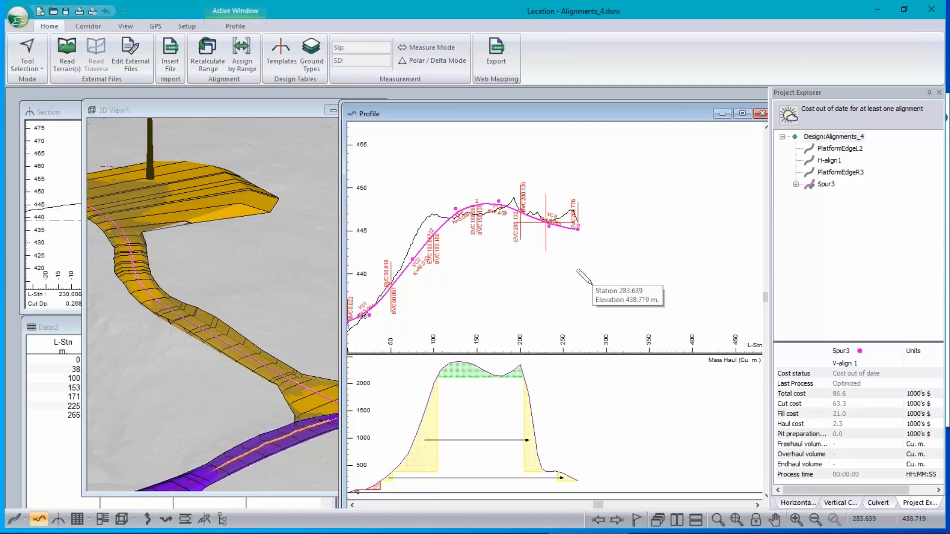
Step: Widen the 3D window and play a drive-through along Spur3 at 1x playback rate, then exit it
{"action": "left_click_drag", "start_coordinate": [338, 259], "coordinate": [630, 270]}
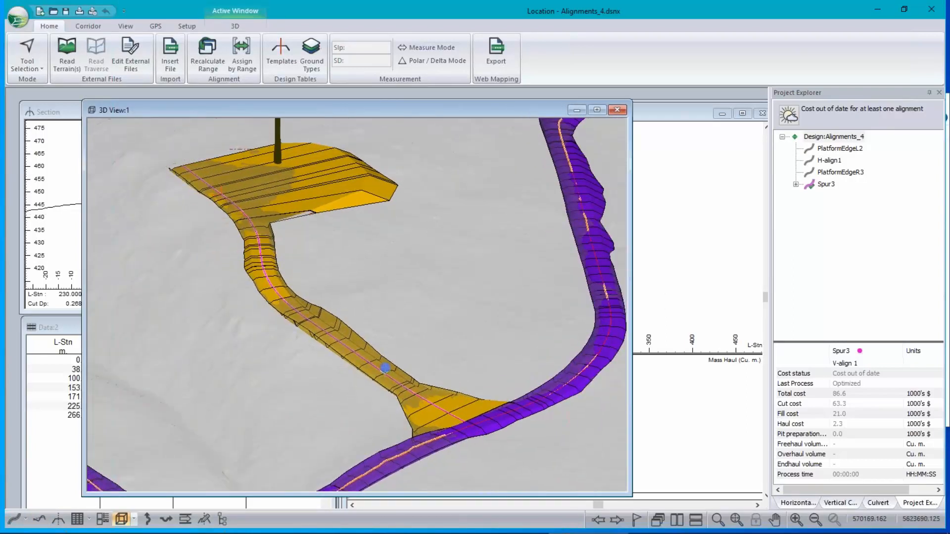
{"action": "mouse_move", "coordinate": [832, 187]}
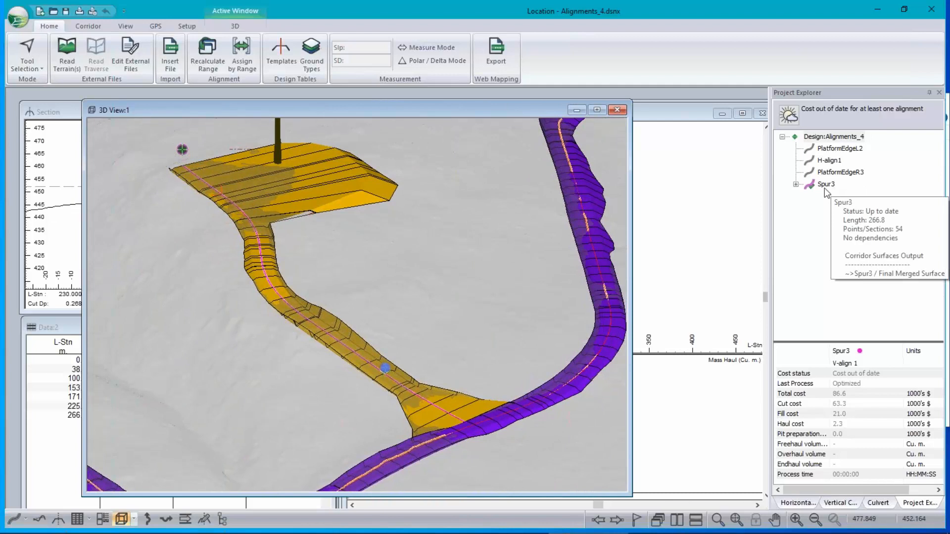
{"action": "right_click", "coordinate": [330, 257]}
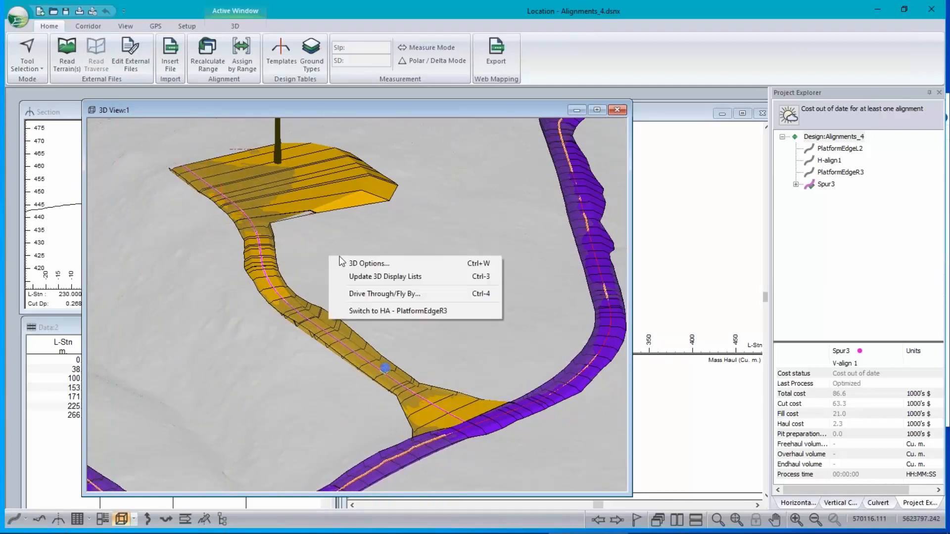
{"action": "left_click", "coordinate": [401, 294]}
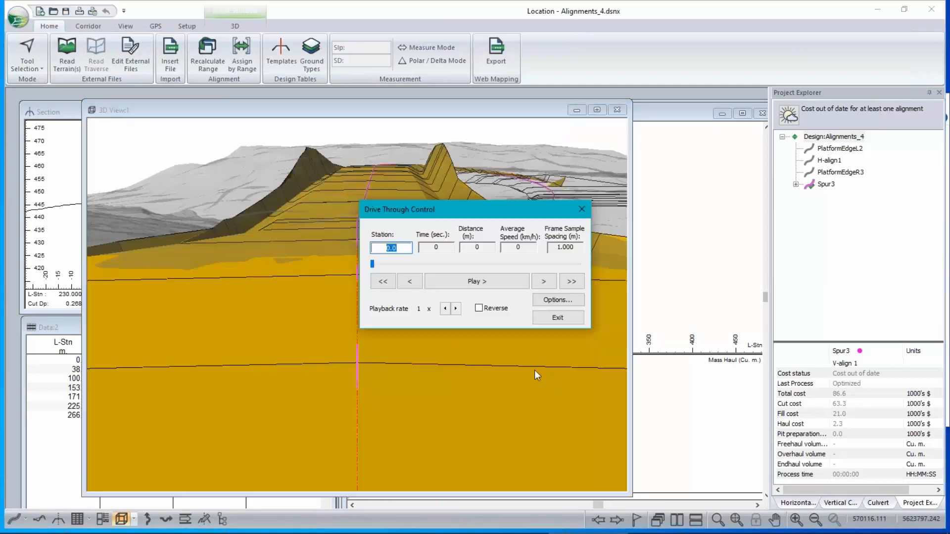
{"action": "left_click", "coordinate": [494, 282]}
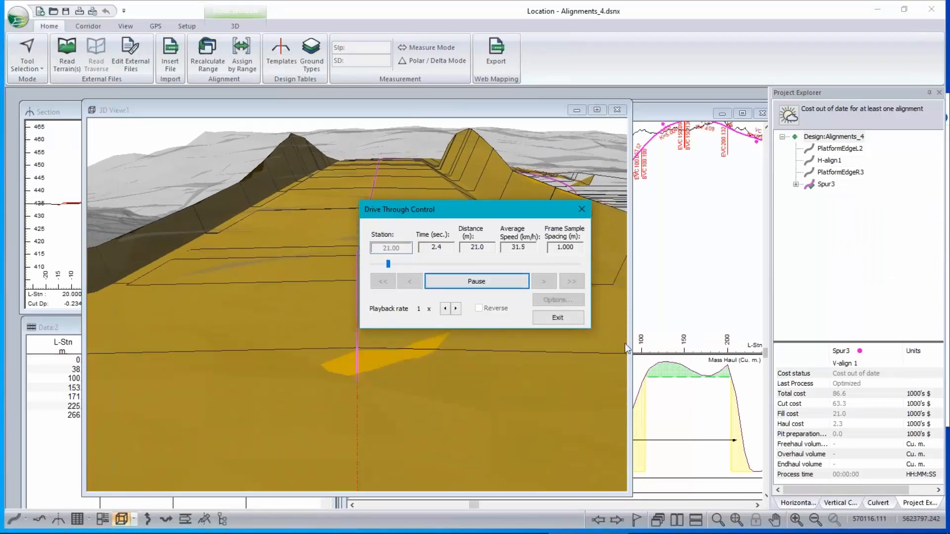
{"action": "left_click_drag", "start_coordinate": [478, 214], "coordinate": [808, 273]}
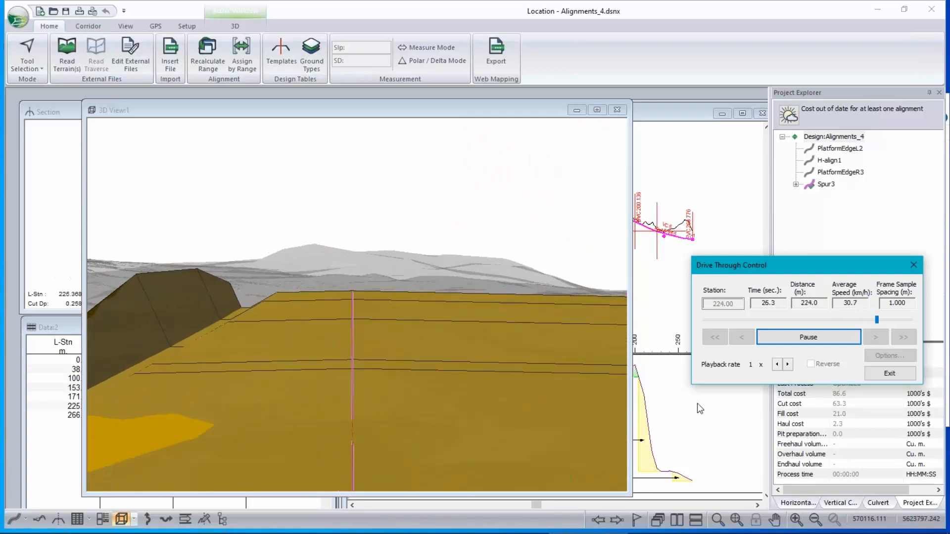
{"action": "left_click", "coordinate": [906, 378]}
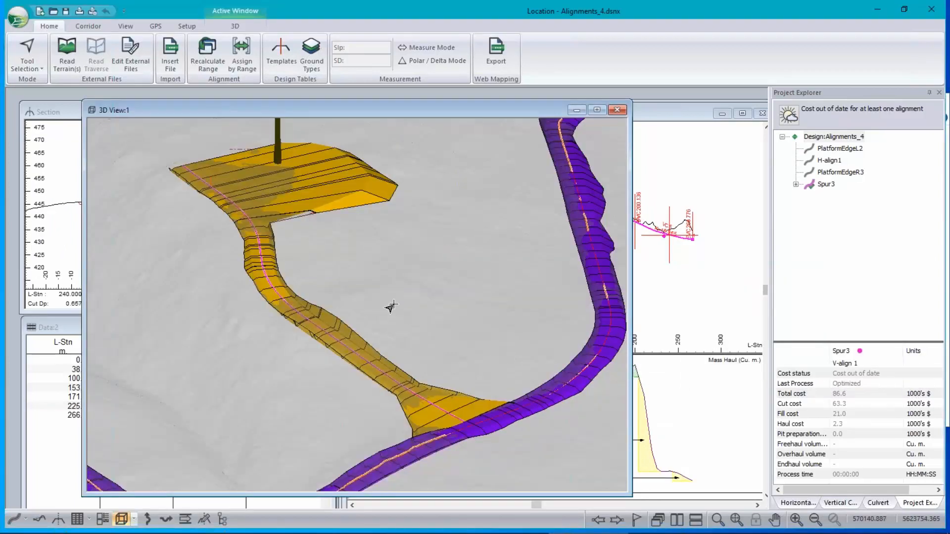
Step: Switch to the Terrain module, minimize the Spur3 profile window over the LiDAR_1m terrain, and return to Location
{"action": "scroll", "coordinate": [390, 303], "scroll_direction": "down", "scroll_amount": 5}
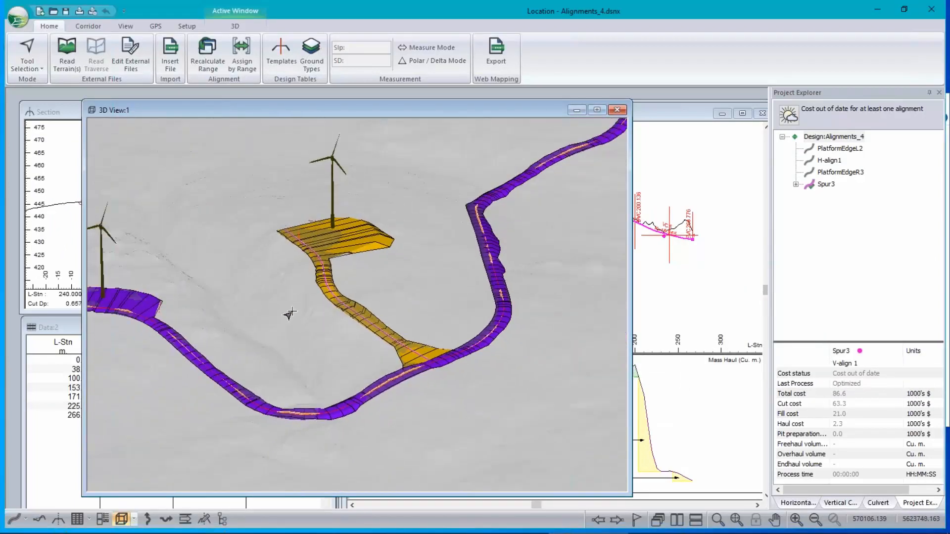
{"action": "mouse_move", "coordinate": [468, 293]}
{"action": "mouse_move", "coordinate": [191, 388]}
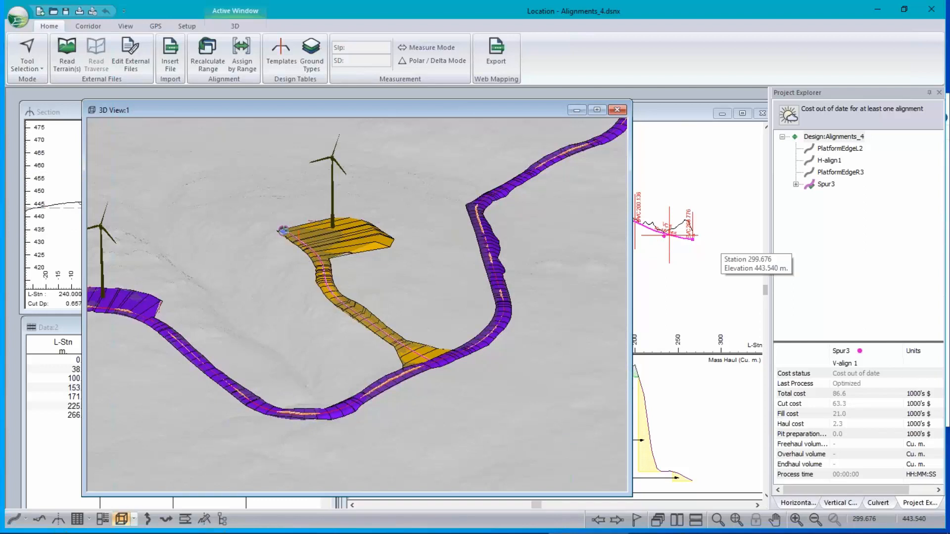
{"action": "left_click", "coordinate": [187, 26]}
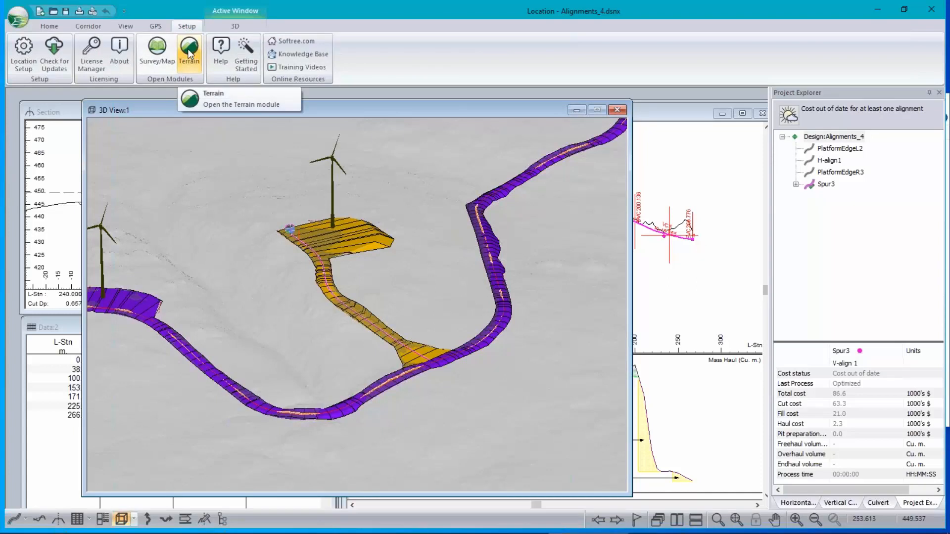
{"action": "left_click", "coordinate": [190, 51]}
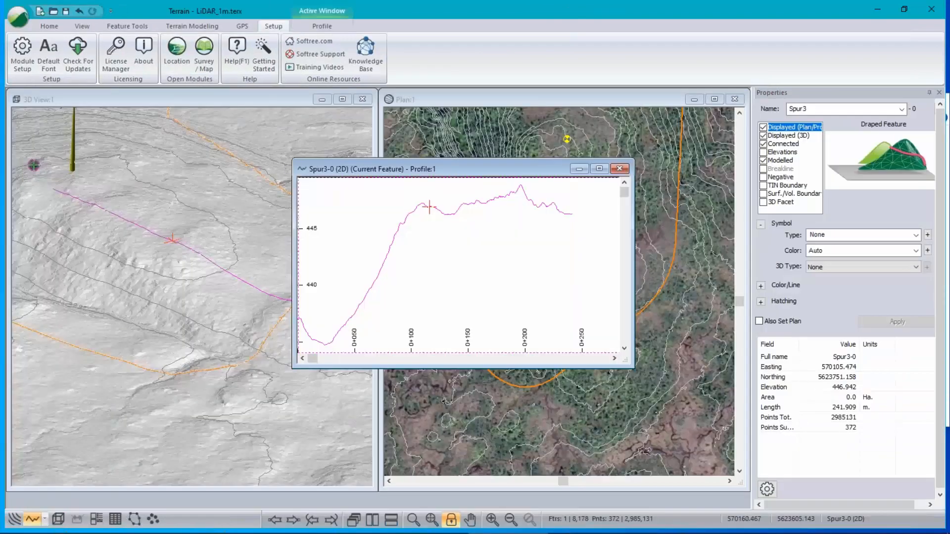
{"action": "left_click", "coordinate": [581, 167]}
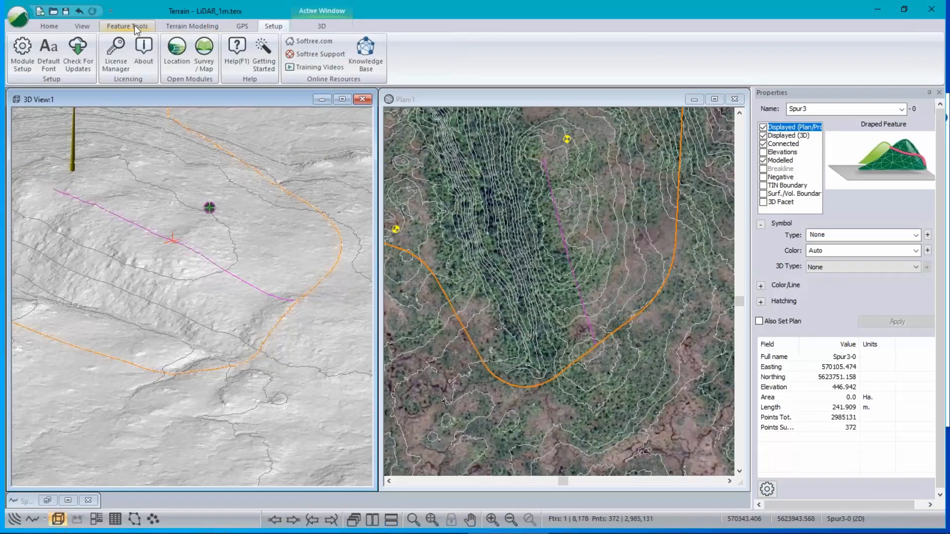
{"action": "left_click", "coordinate": [179, 55]}
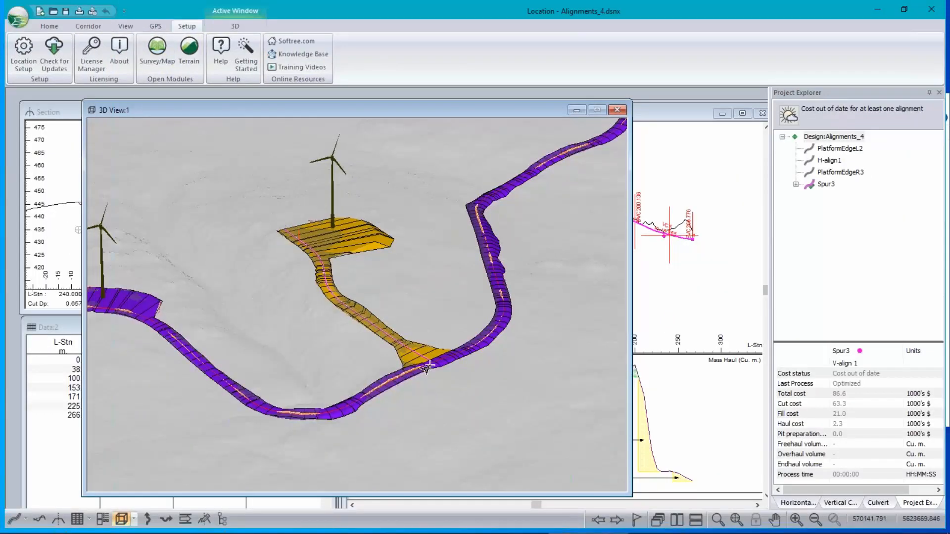
Step: Save the design in Softree-Terrain (*.terx) format under the name Spur3-demo.terx in the WindFarm folder
{"action": "left_click", "coordinate": [20, 19]}
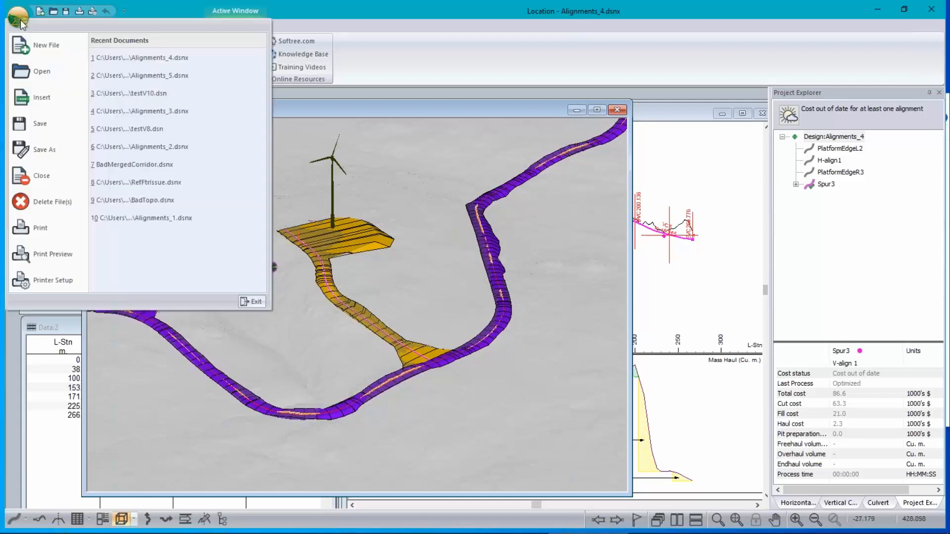
{"action": "left_click", "coordinate": [42, 151]}
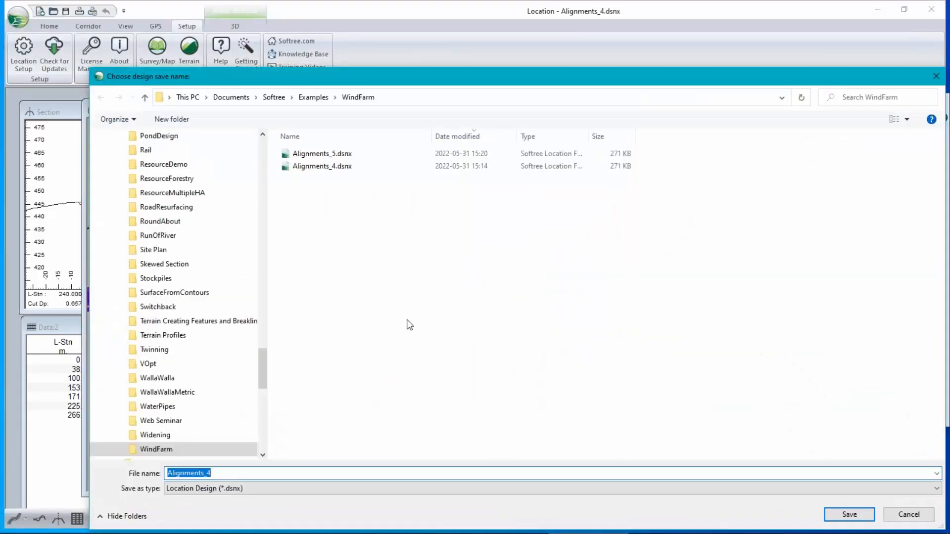
{"action": "left_click", "coordinate": [234, 489]}
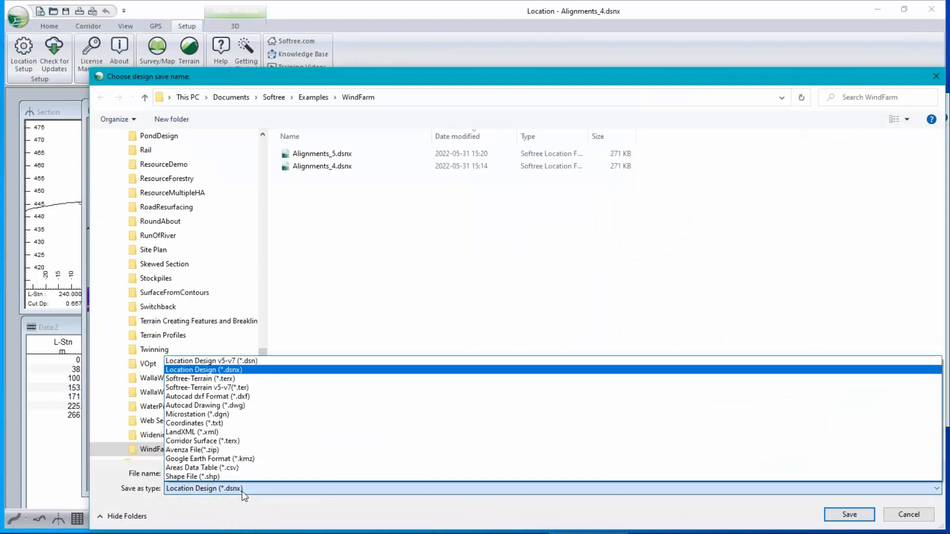
{"action": "left_click", "coordinate": [222, 378]}
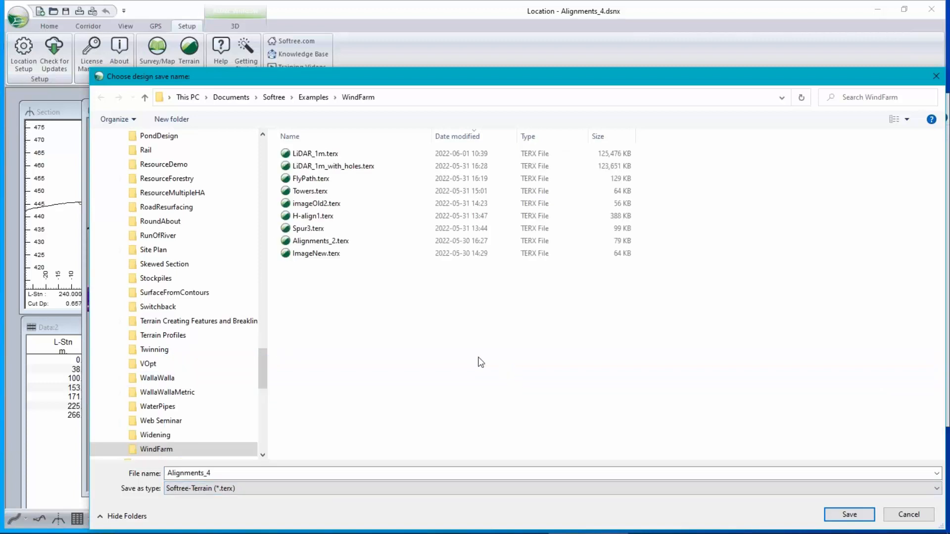
{"action": "left_click", "coordinate": [309, 228]}
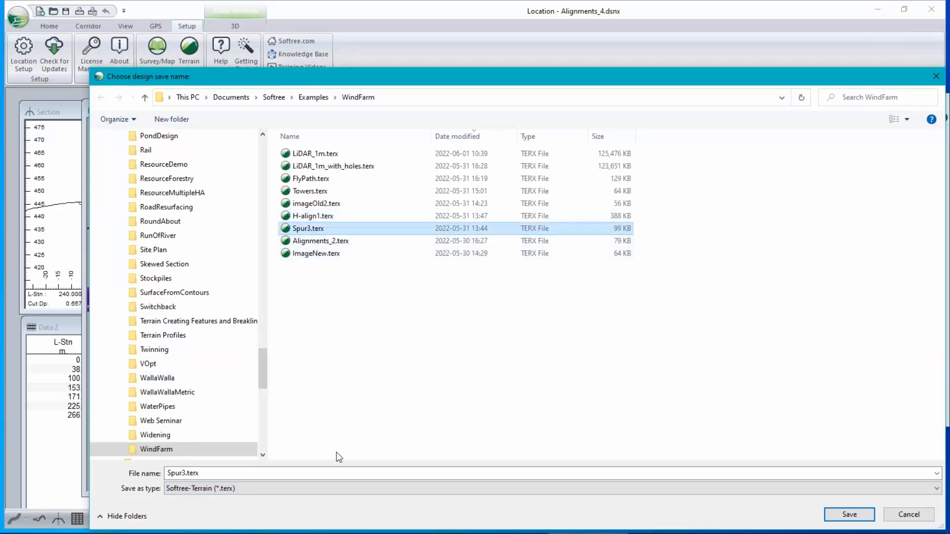
{"action": "left_click", "coordinate": [188, 474]}
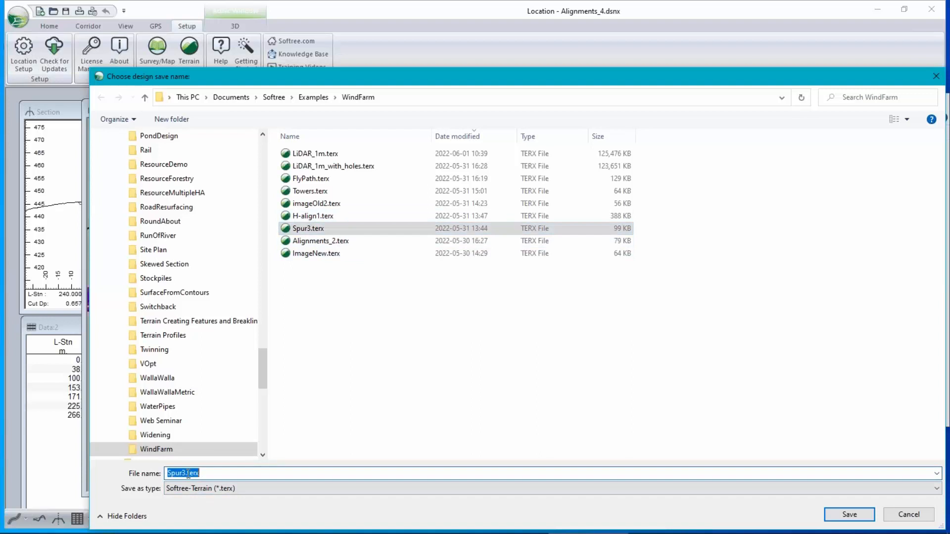
{"action": "left_click", "coordinate": [185, 474]}
{"action": "type", "text": "-demo"}
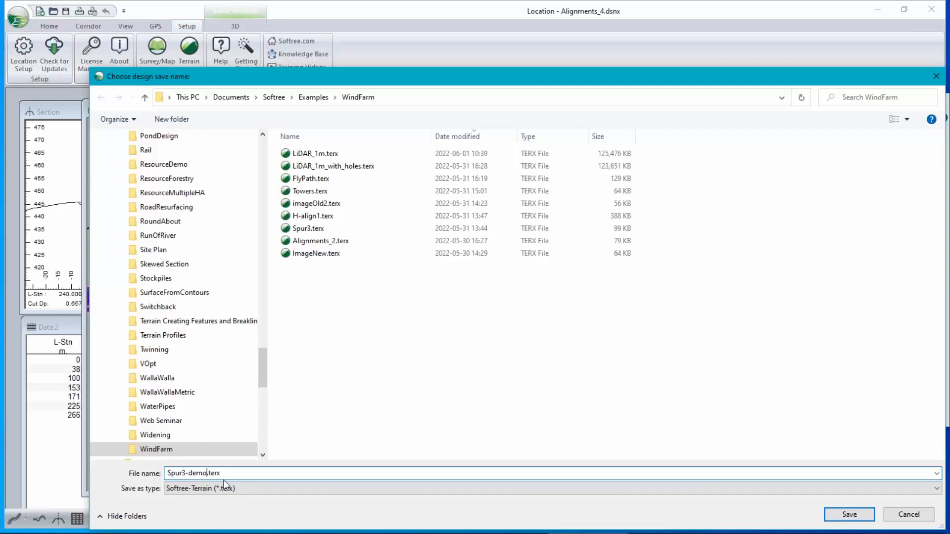
{"action": "left_click", "coordinate": [844, 512]}
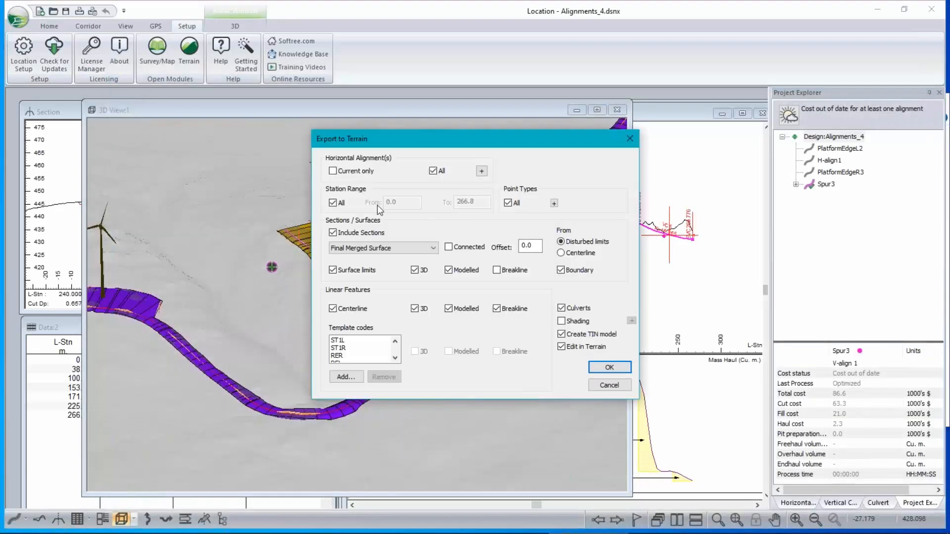
Step: Limit the terrain export to the current alignment, review the RER template code's settings, and export the Final Merged Surface
{"action": "left_click", "coordinate": [333, 171]}
{"action": "left_click", "coordinate": [482, 171]}
{"action": "left_click", "coordinate": [570, 316]}
{"action": "scroll", "coordinate": [353, 355], "scroll_direction": "down", "scroll_amount": 1}
{"action": "scroll", "coordinate": [344, 358], "scroll_direction": "up", "scroll_amount": 1}
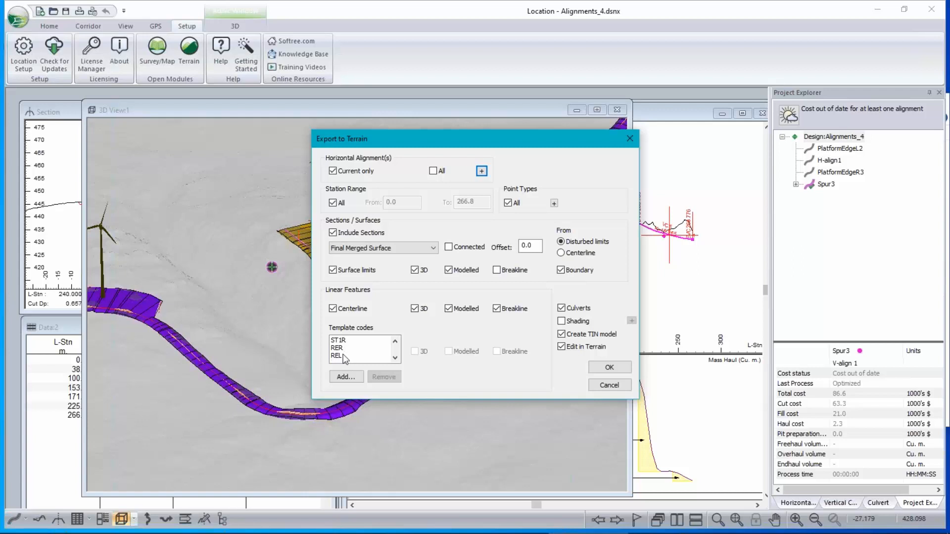
{"action": "scroll", "coordinate": [340, 360], "scroll_direction": "down", "scroll_amount": 1}
{"action": "scroll", "coordinate": [342, 364], "scroll_direction": "down", "scroll_amount": 1}
{"action": "left_click", "coordinate": [334, 348]}
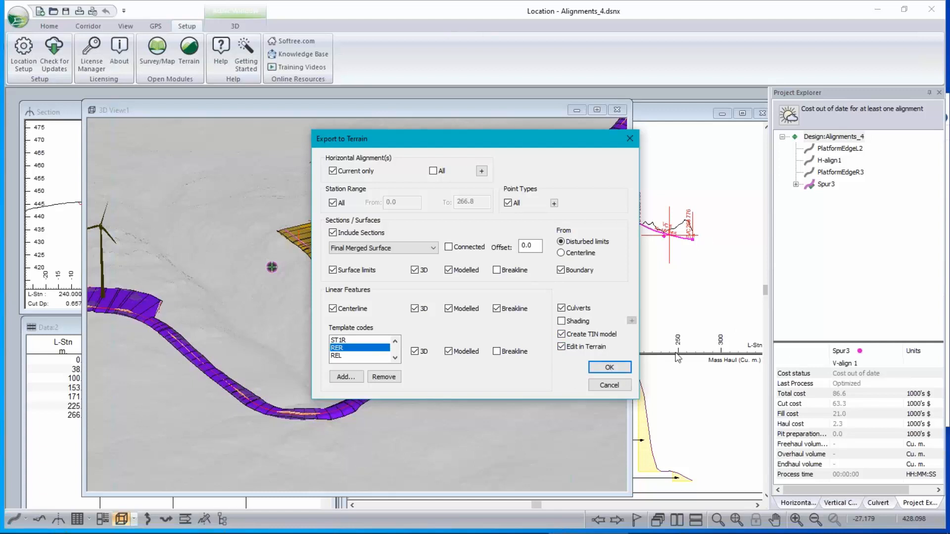
{"action": "left_click", "coordinate": [610, 367]}
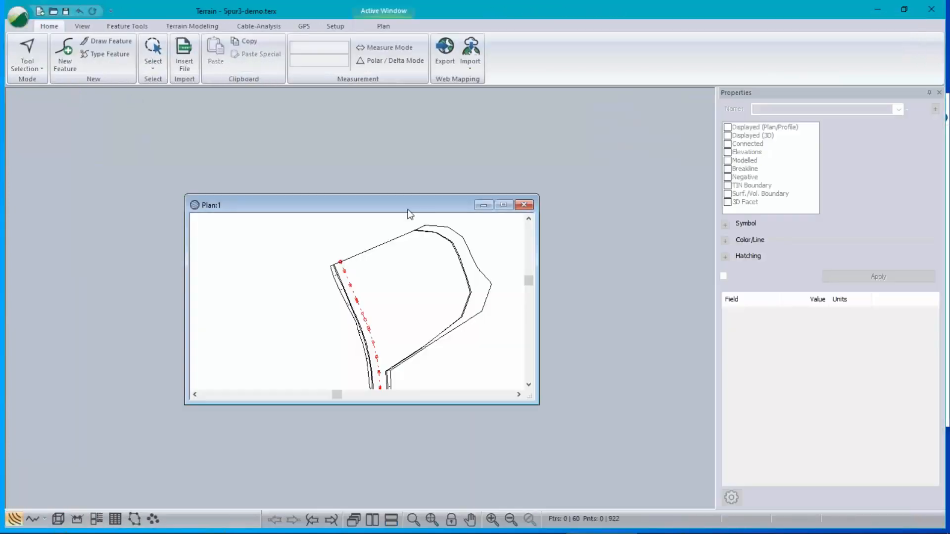
Step: Move the plan window of Spur3-demo.terx aside and inspect the exported surface in a maximized 3D view
{"action": "mouse_move", "coordinate": [416, 208]}
{"action": "left_mouse_down"}
{"action": "mouse_move", "coordinate": [550, 155]}
{"action": "mouse_move", "coordinate": [569, 110]}
{"action": "left_mouse_up"}
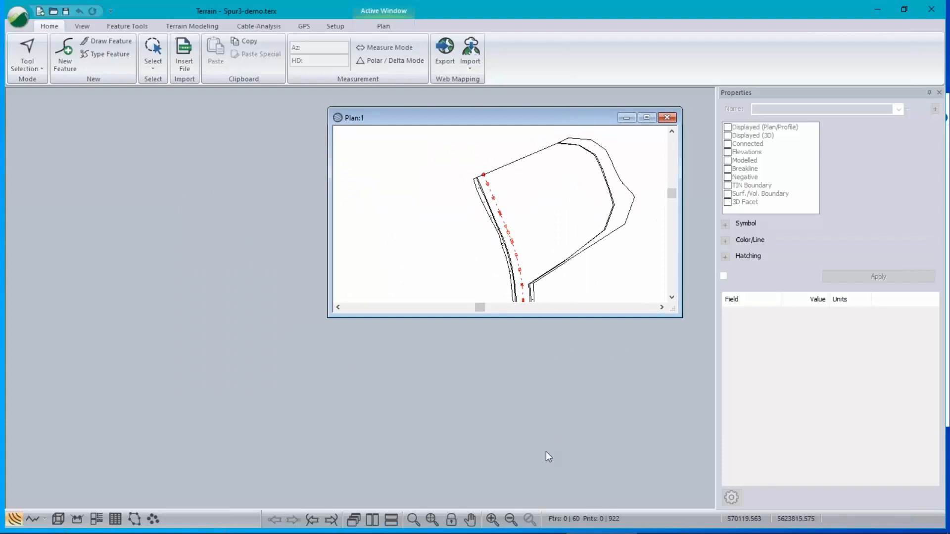
{"action": "left_click", "coordinate": [58, 519]}
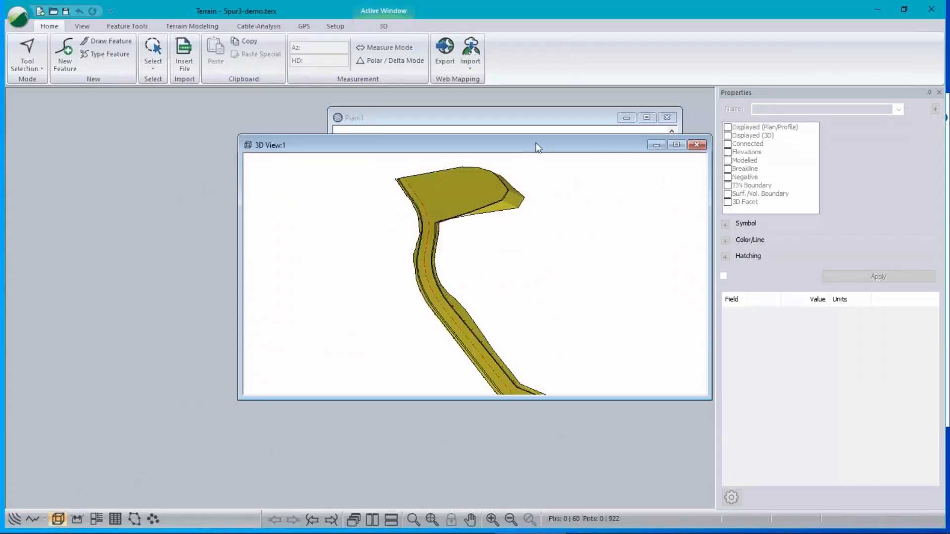
{"action": "double_click", "coordinate": [536, 145]}
{"action": "left_click_drag", "start_coordinate": [345, 358], "coordinate": [369, 350]}
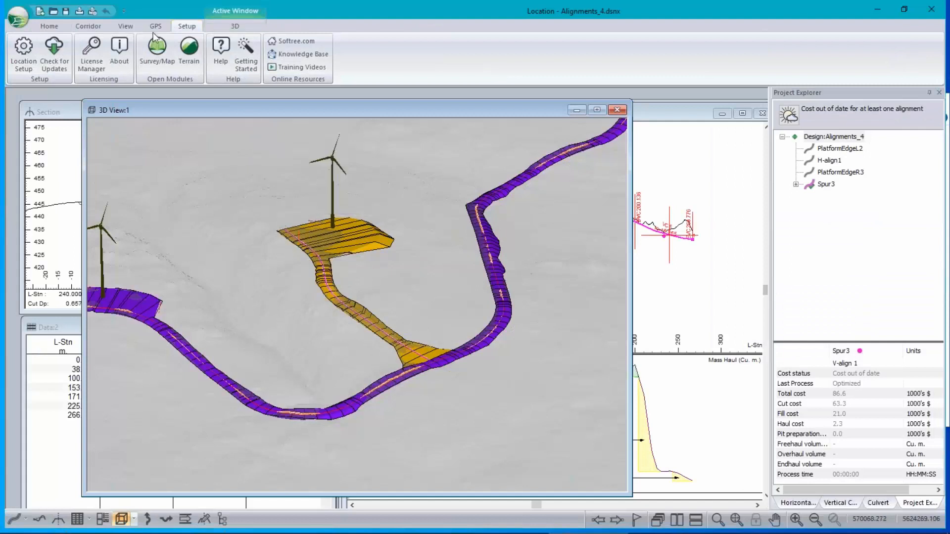
Step: Switch from Location to the LiDAR_1m terrain in Terrain and view more of the terrain and towers in 3D
{"action": "left_click", "coordinate": [192, 58]}
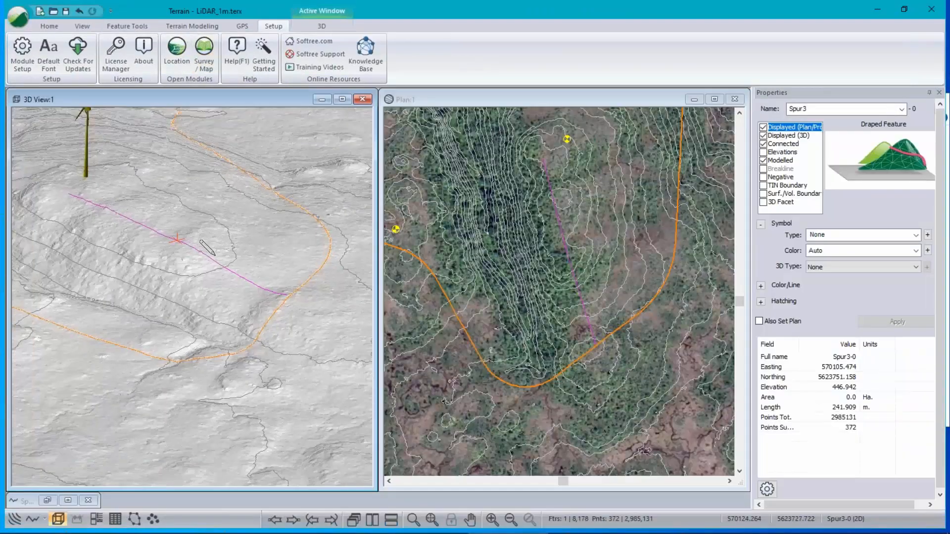
{"action": "scroll", "coordinate": [207, 248], "scroll_direction": "down", "scroll_amount": 3}
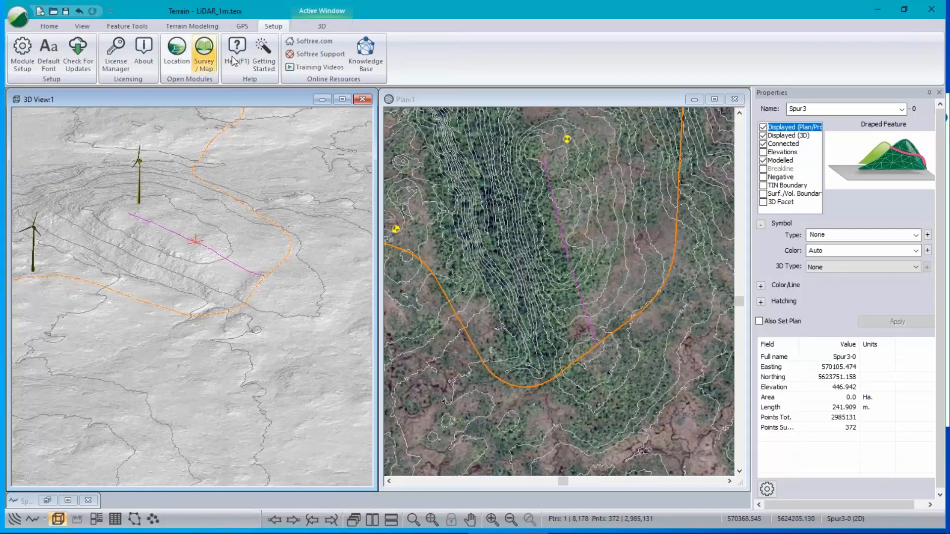
Step: Try setting up a terrain merge with Spur3.terx as source and the Create hole only option, and cancel it
{"action": "left_click", "coordinate": [203, 26]}
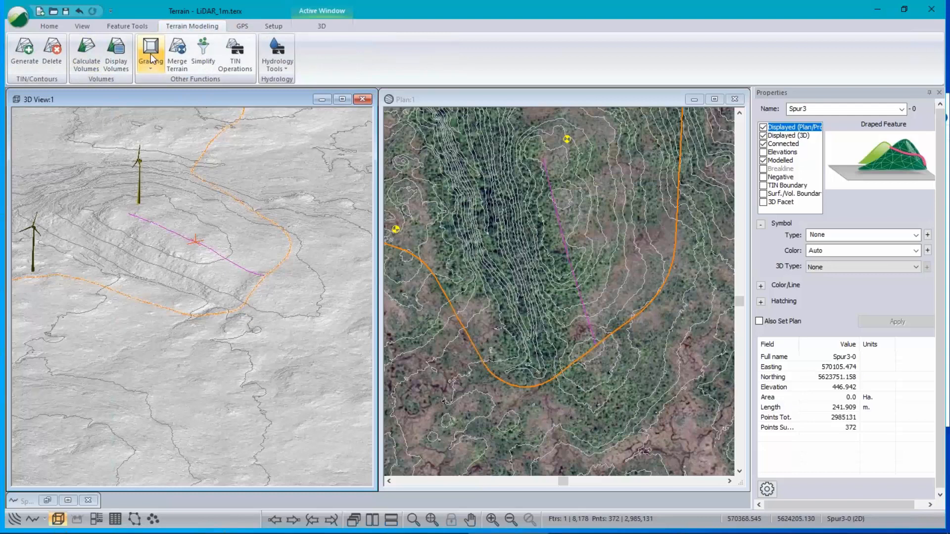
{"action": "left_click", "coordinate": [176, 65]}
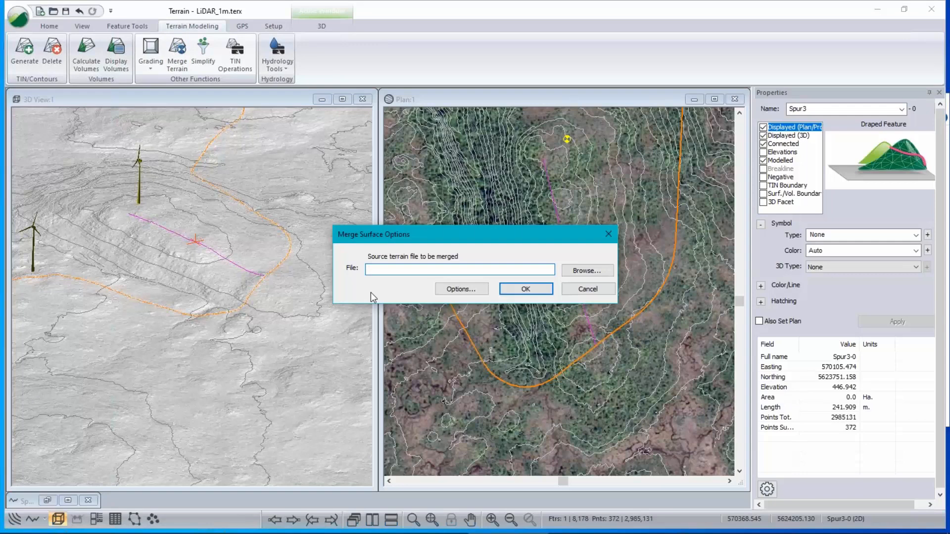
{"action": "left_click", "coordinate": [586, 271]}
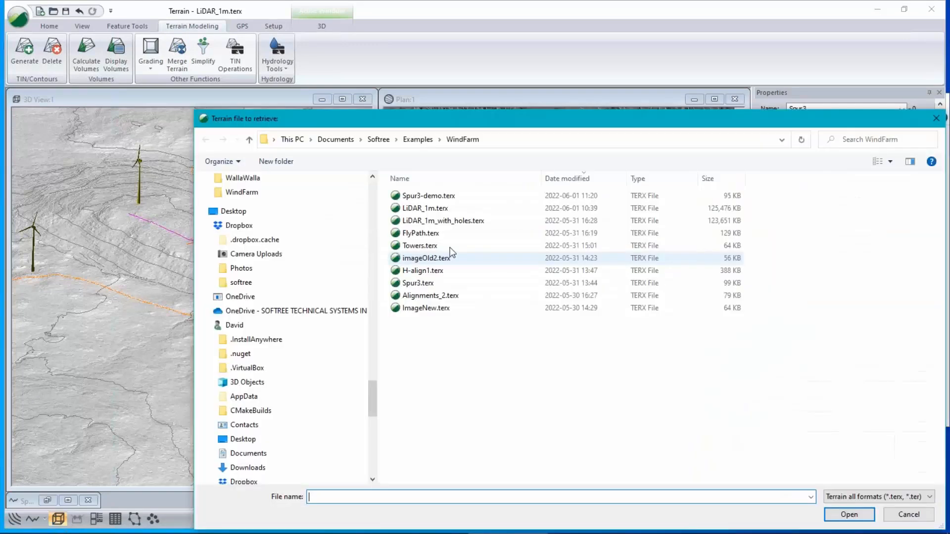
{"action": "double_click", "coordinate": [418, 283]}
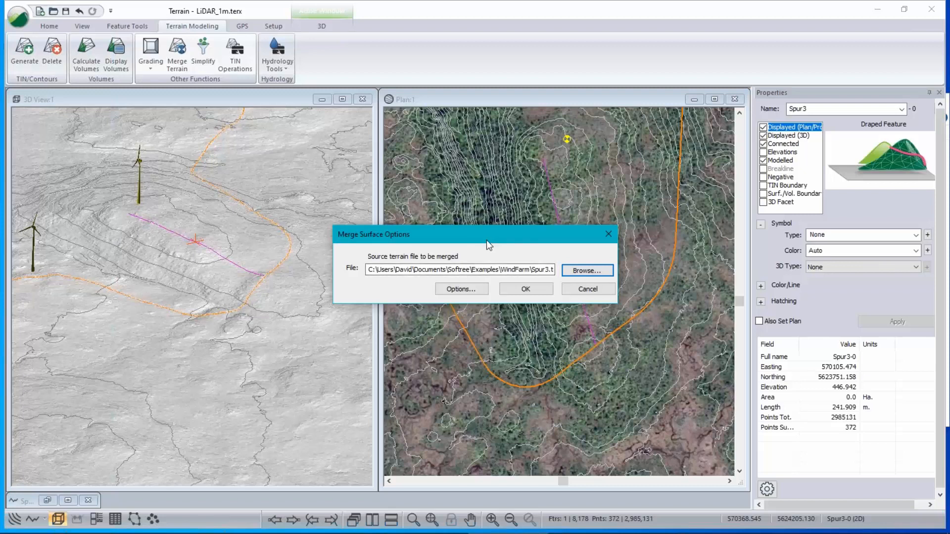
{"action": "double_click", "coordinate": [544, 269]}
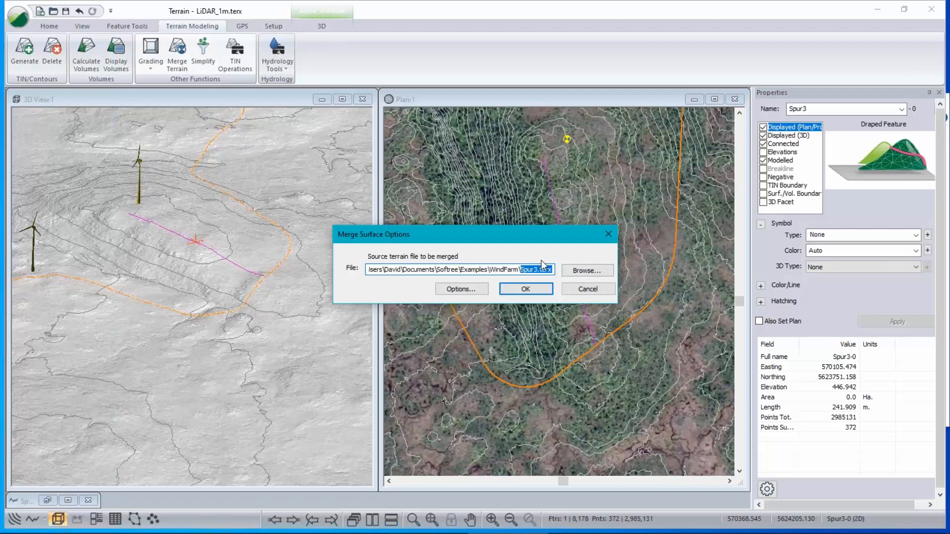
{"action": "left_click", "coordinate": [462, 290]}
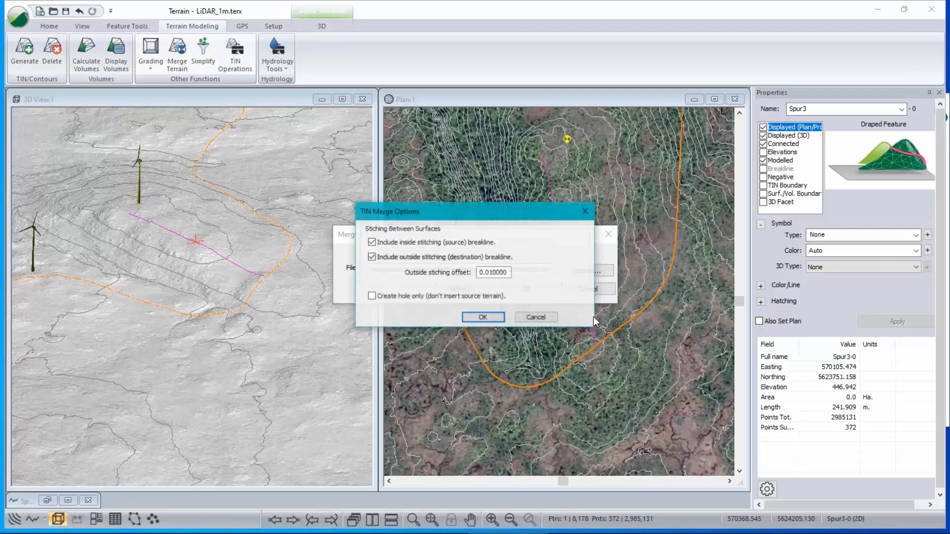
{"action": "left_click", "coordinate": [371, 296]}
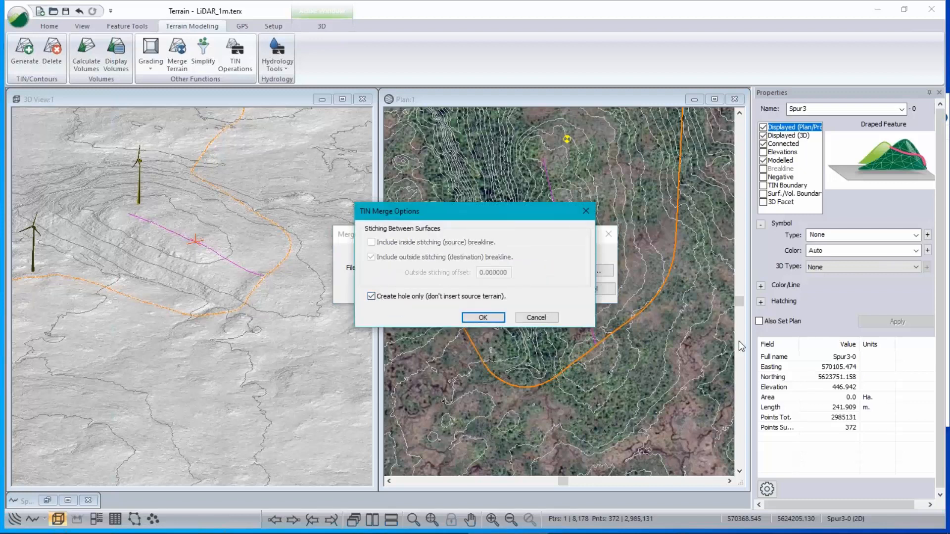
{"action": "left_click", "coordinate": [536, 317]}
{"action": "left_click", "coordinate": [593, 291]}
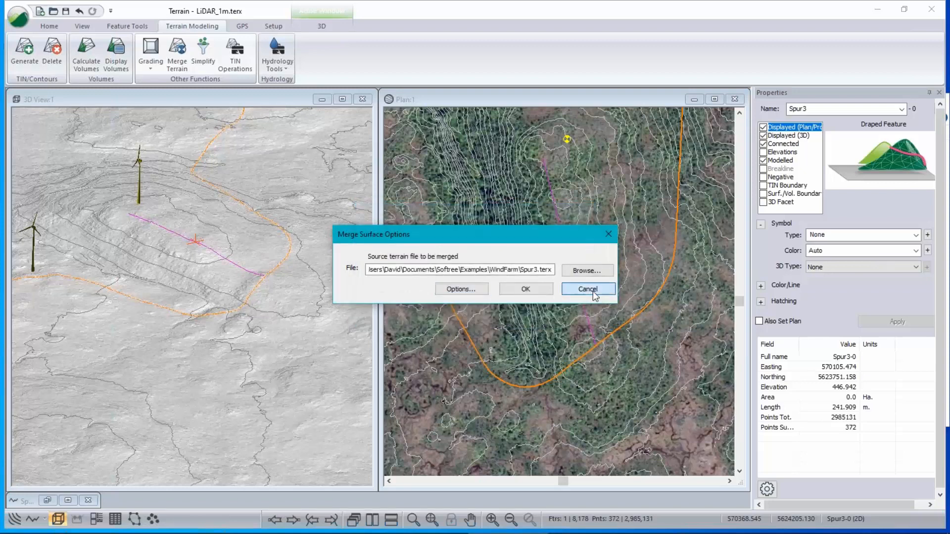
Step: Open the recent terrain LiDAR_1m_with_holes.terx without saving the changes to the current terrain
{"action": "left_click", "coordinate": [19, 18]}
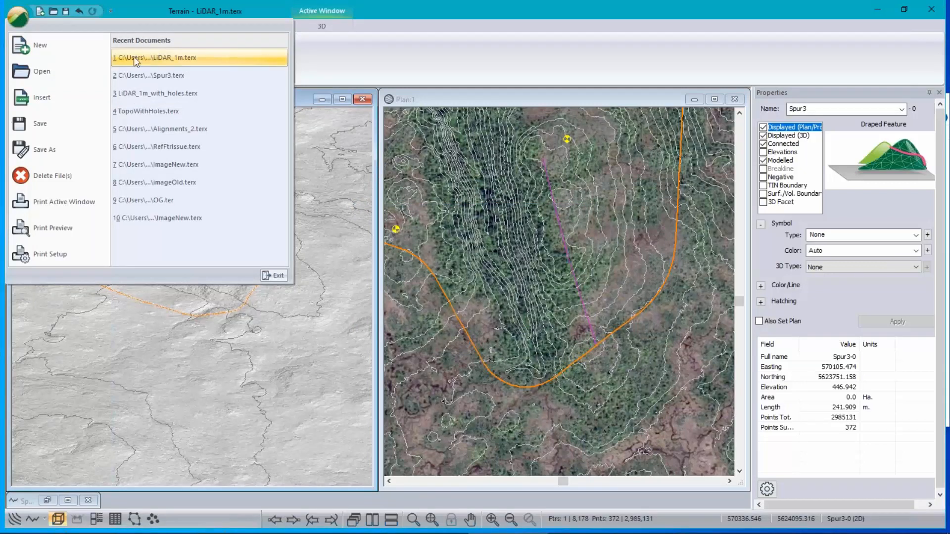
{"action": "mouse_move", "coordinate": [95, 90]}
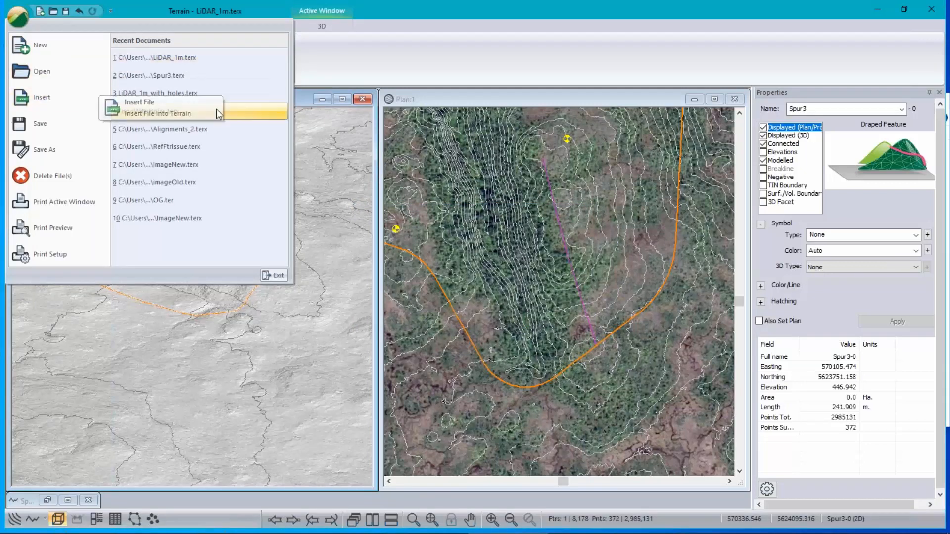
{"action": "left_click", "coordinate": [189, 95]}
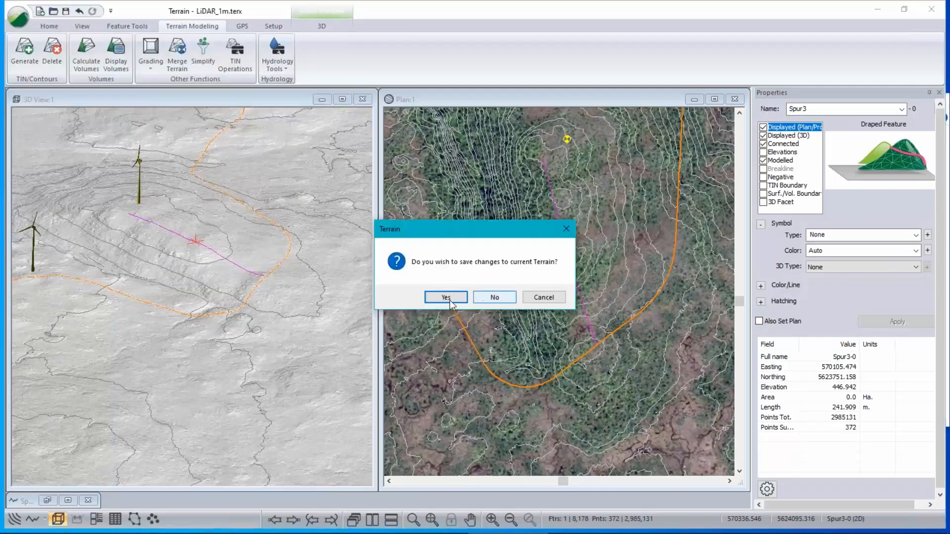
{"action": "left_click", "coordinate": [493, 298]}
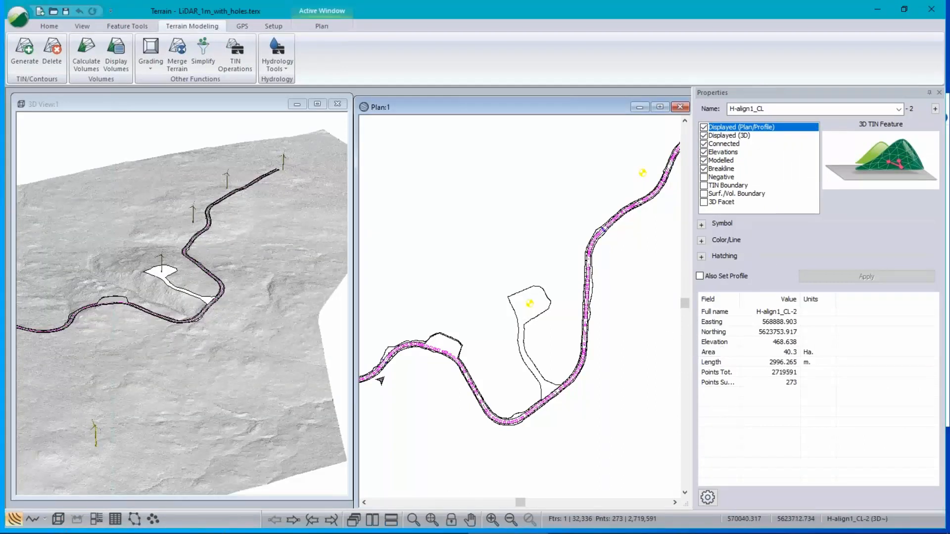
Step: Examine the H-align1 road bend in plan with all terrain features selected, and reselect only the H-align1_CL centreline
{"action": "scroll", "coordinate": [492, 412], "scroll_direction": "up", "scroll_amount": 5}
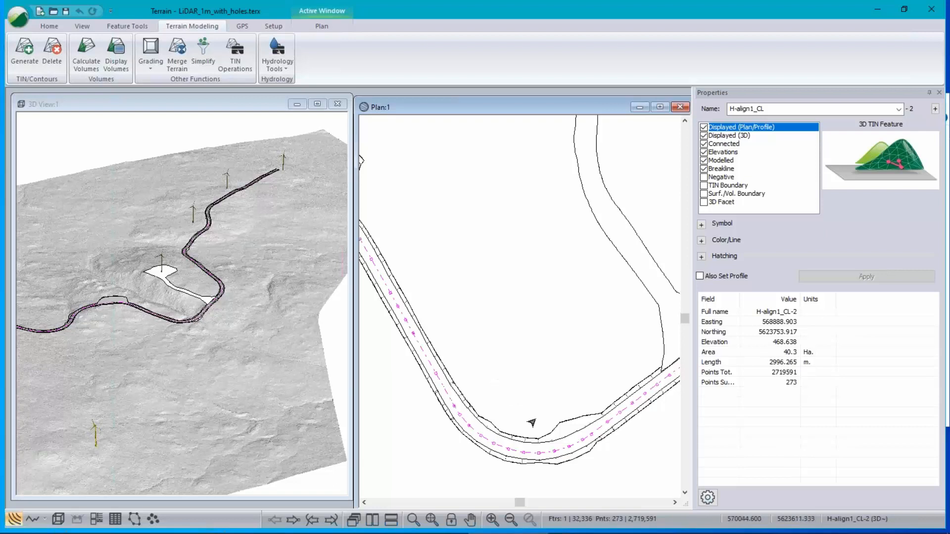
{"action": "scroll", "coordinate": [505, 445], "scroll_direction": "up", "scroll_amount": 2}
{"action": "middle_click_drag", "start_coordinate": [504, 444], "coordinate": [518, 376]}
{"action": "mouse_move", "coordinate": [519, 376]}
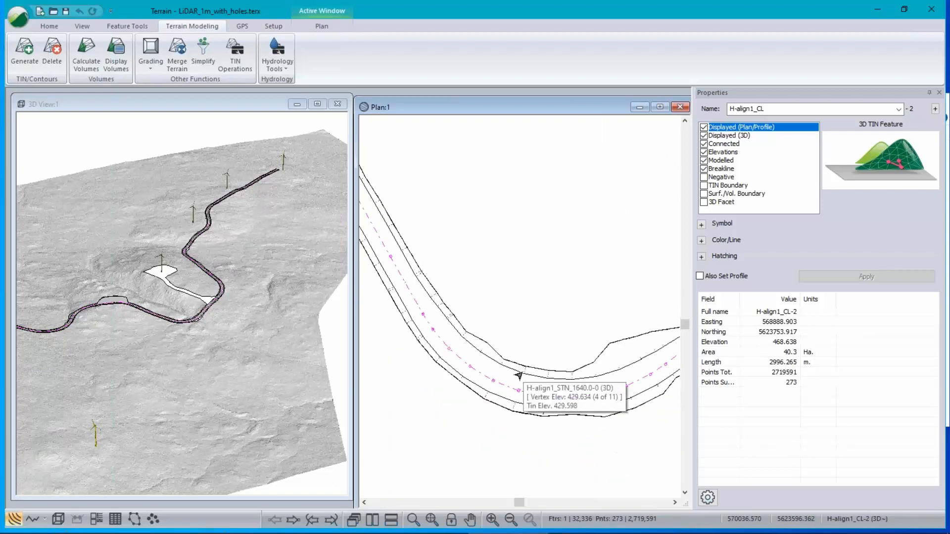
{"action": "key", "text": "ctrl+a"}
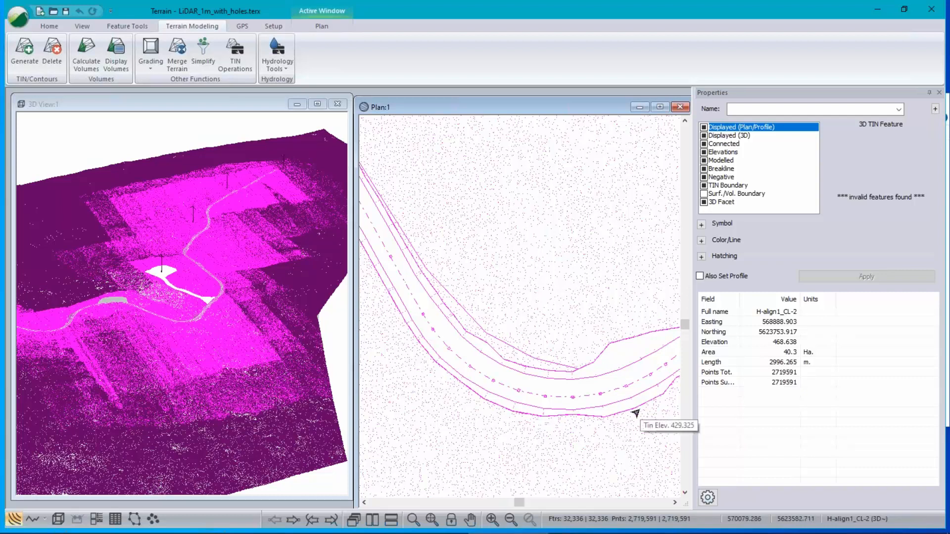
{"action": "left_click", "coordinate": [211, 98]}
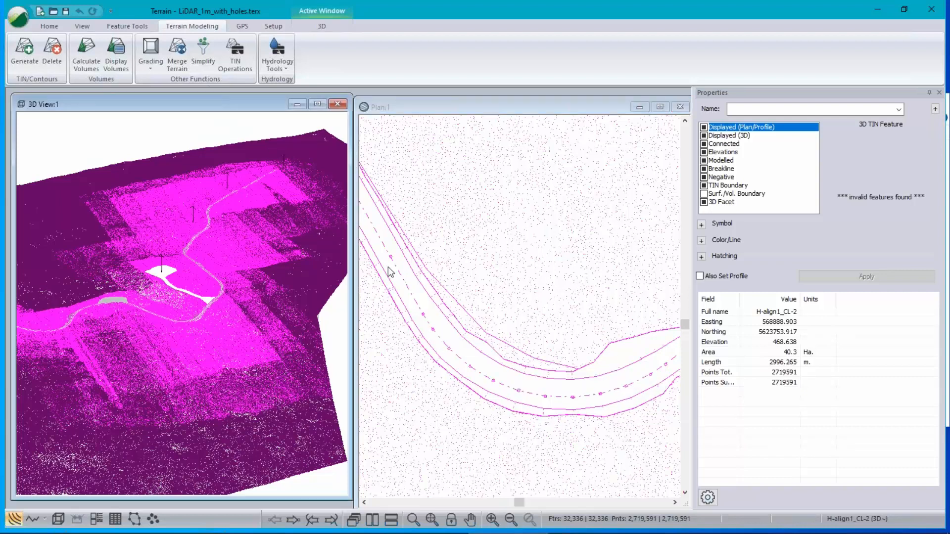
{"action": "left_click", "coordinate": [432, 329]}
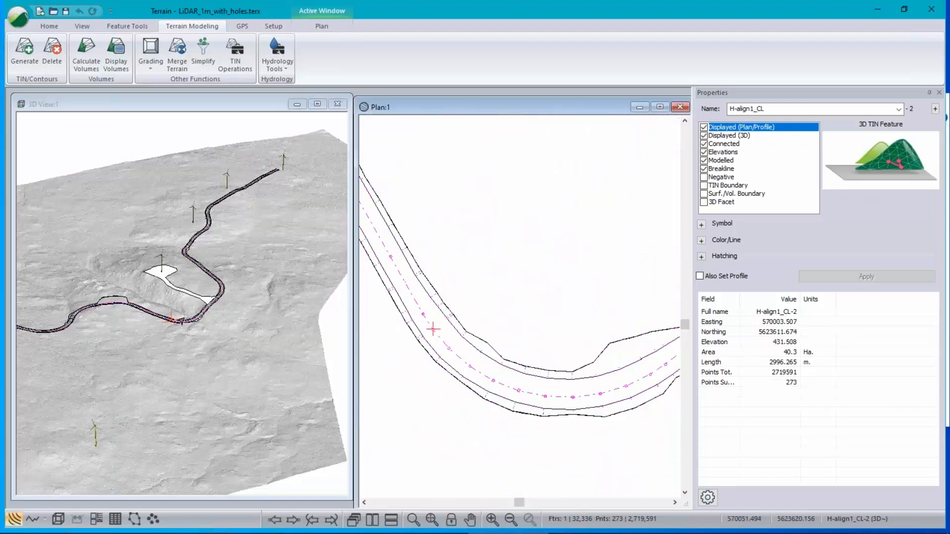
Step: Examine in 3D how the H-align1 road surface meets the terrain and the hole left for the spur road and tower pad
{"action": "scroll", "coordinate": [179, 325], "scroll_direction": "up", "scroll_amount": 8}
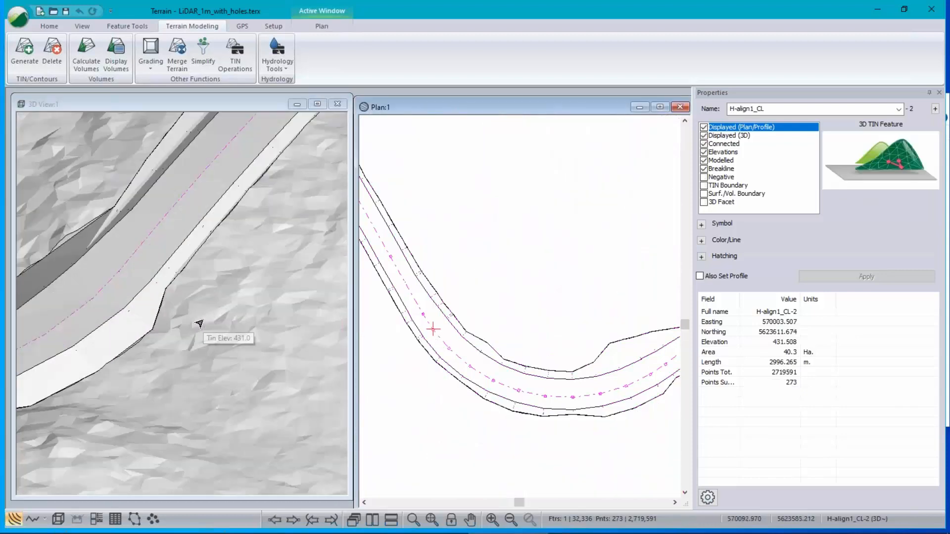
{"action": "scroll", "coordinate": [197, 310], "scroll_direction": "down", "scroll_amount": 1}
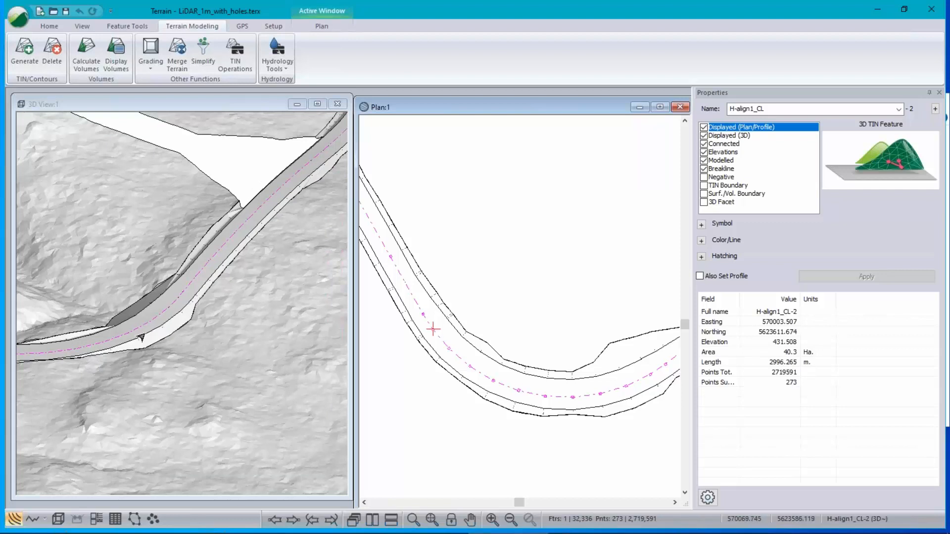
{"action": "scroll", "coordinate": [157, 323], "scroll_direction": "up", "scroll_amount": 2}
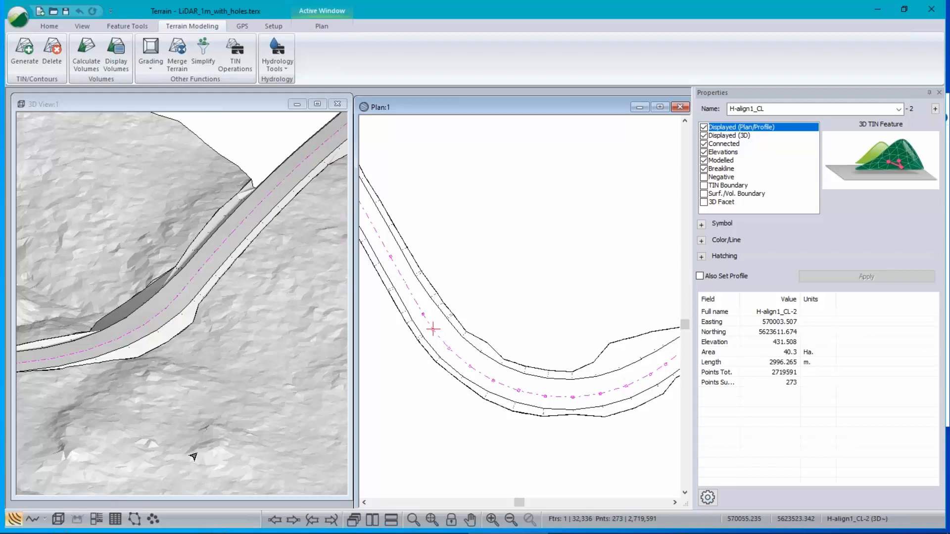
{"action": "mouse_move", "coordinate": [146, 313]}
{"action": "scroll", "coordinate": [146, 313], "scroll_direction": "down", "scroll_amount": 5}
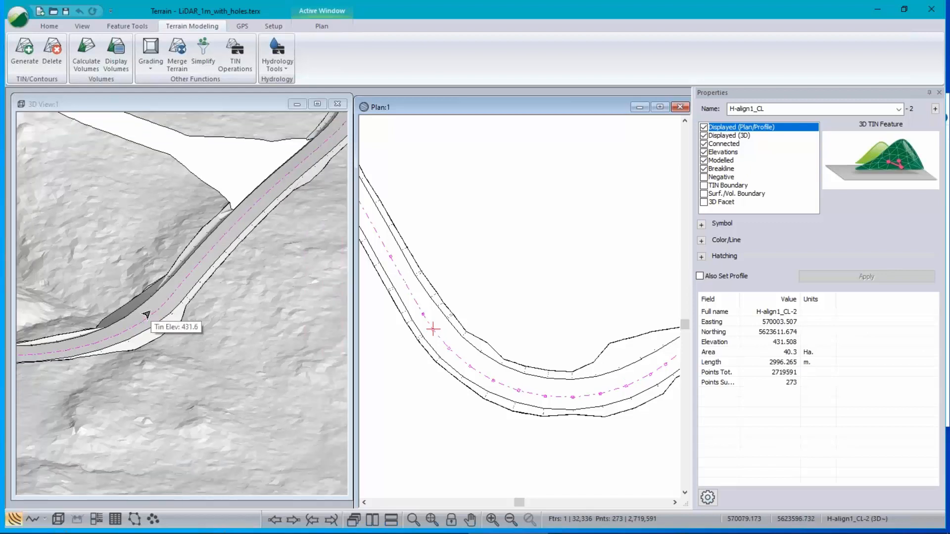
{"action": "scroll", "coordinate": [147, 315], "scroll_direction": "down", "scroll_amount": 1}
{"action": "middle_click_drag", "start_coordinate": [108, 272], "coordinate": [180, 349]}
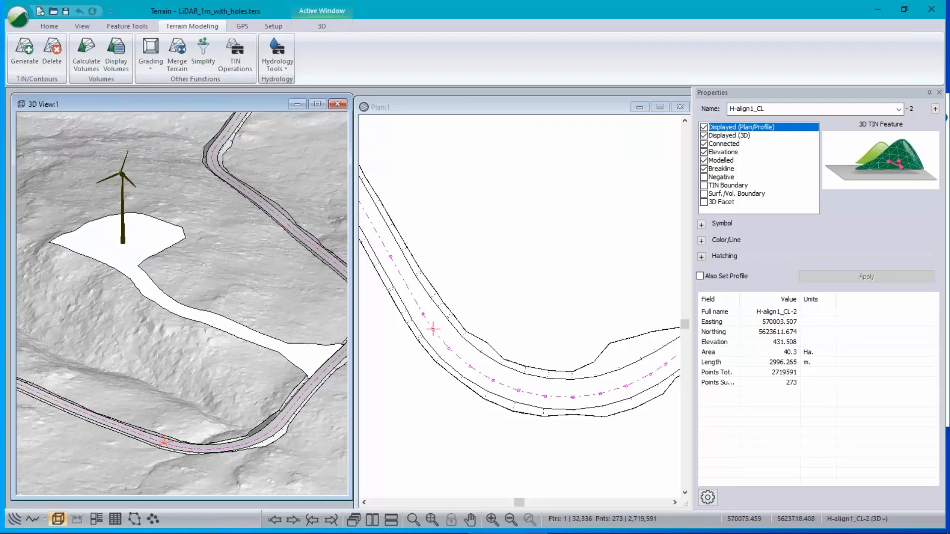
{"action": "scroll", "coordinate": [182, 349], "scroll_direction": "down", "scroll_amount": 1}
{"action": "scroll", "coordinate": [211, 328], "scroll_direction": "up", "scroll_amount": 3}
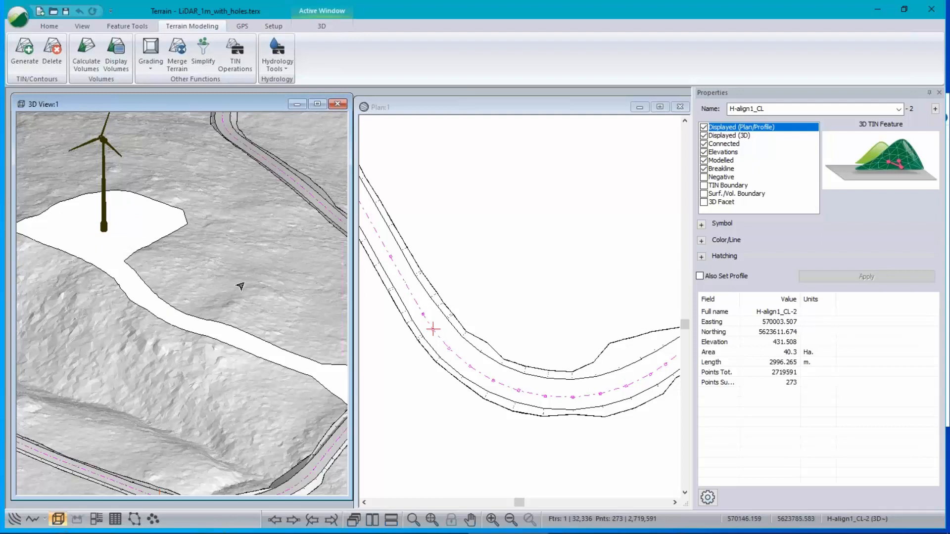
{"action": "scroll", "coordinate": [240, 286], "scroll_direction": "down", "scroll_amount": 5}
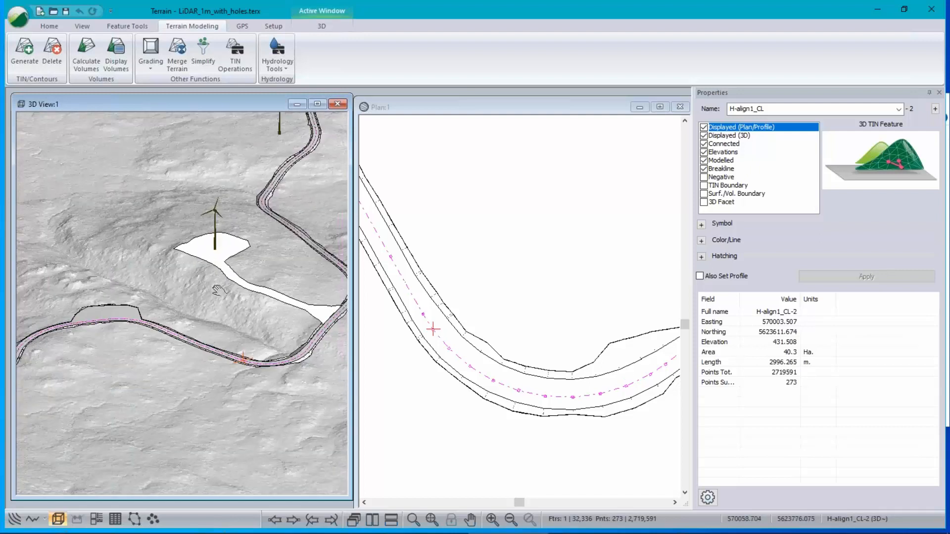
{"action": "middle_click_drag", "start_coordinate": [323, 313], "coordinate": [218, 290]}
Step: Add Spur3.terx from the WindFarm folder as a background display file in the 3D options
{"action": "right_click", "coordinate": [188, 217]}
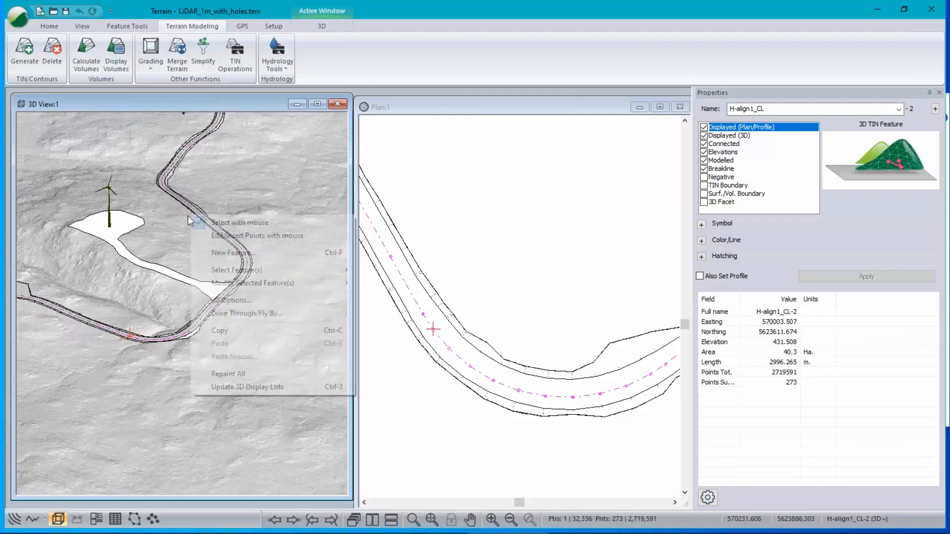
{"action": "left_click", "coordinate": [225, 299]}
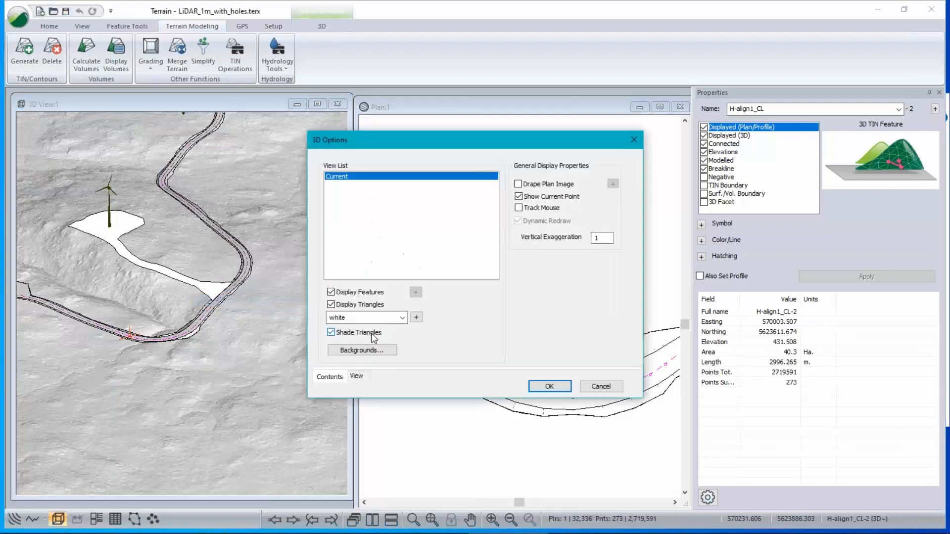
{"action": "left_click", "coordinate": [372, 351]}
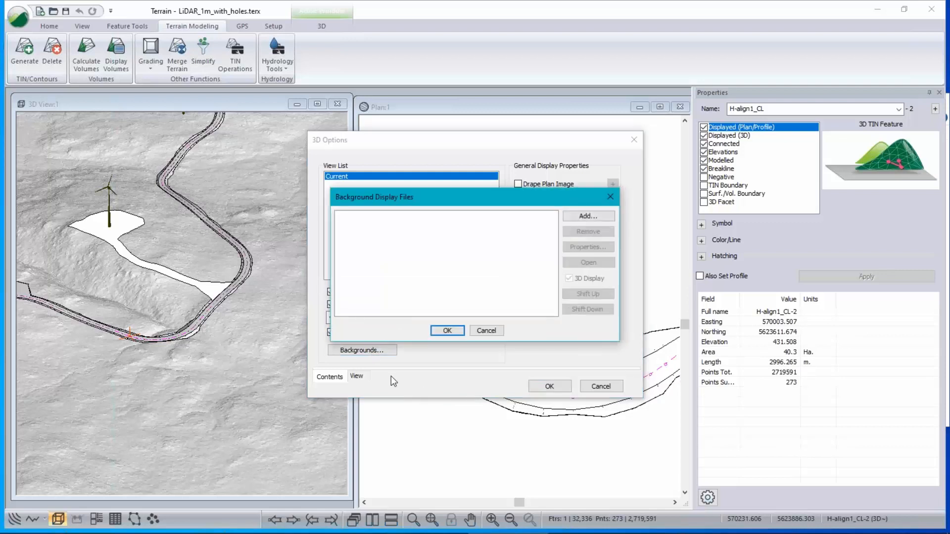
{"action": "left_click", "coordinate": [585, 217]}
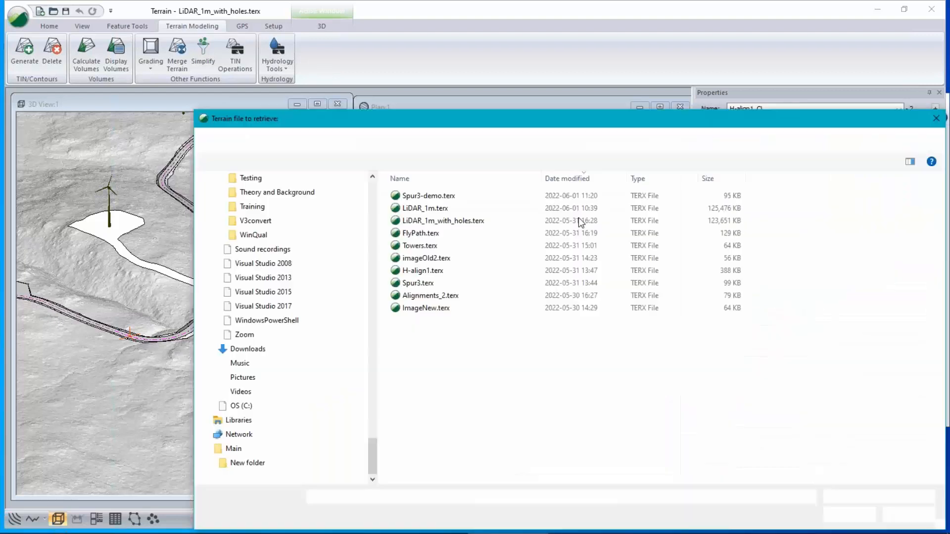
{"action": "left_click", "coordinate": [415, 284]}
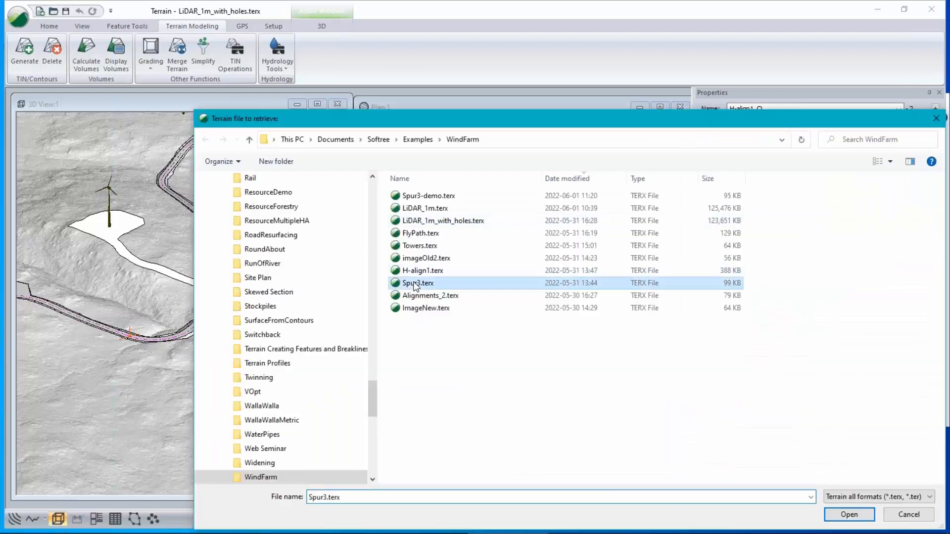
{"action": "left_click", "coordinate": [848, 514]}
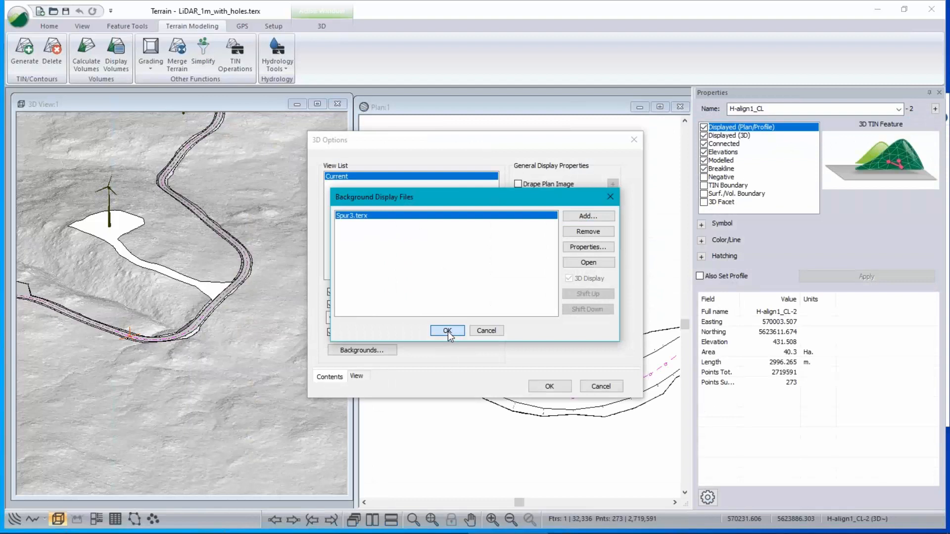
{"action": "left_click", "coordinate": [447, 331]}
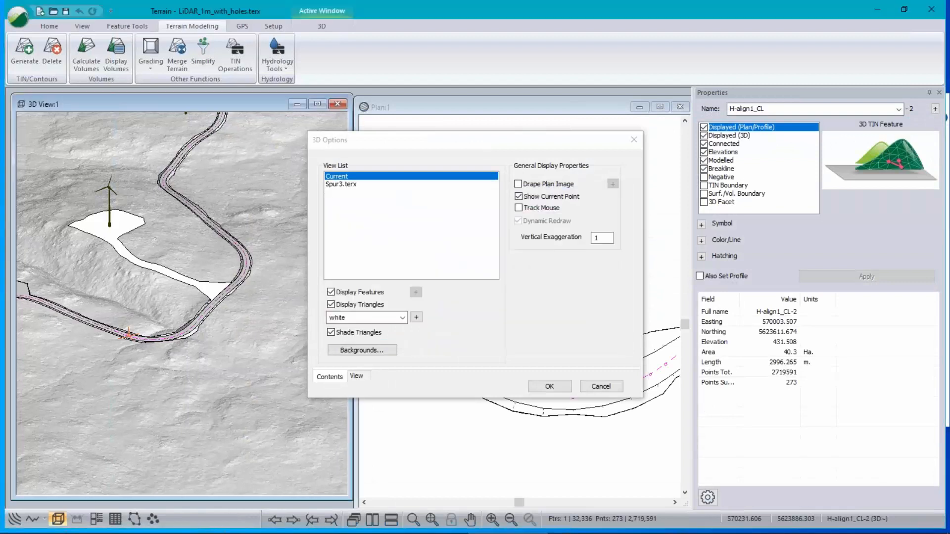
Step: Turn on shaded triangles for the Spur3.terx background file in the 3D options
{"action": "left_click", "coordinate": [350, 185]}
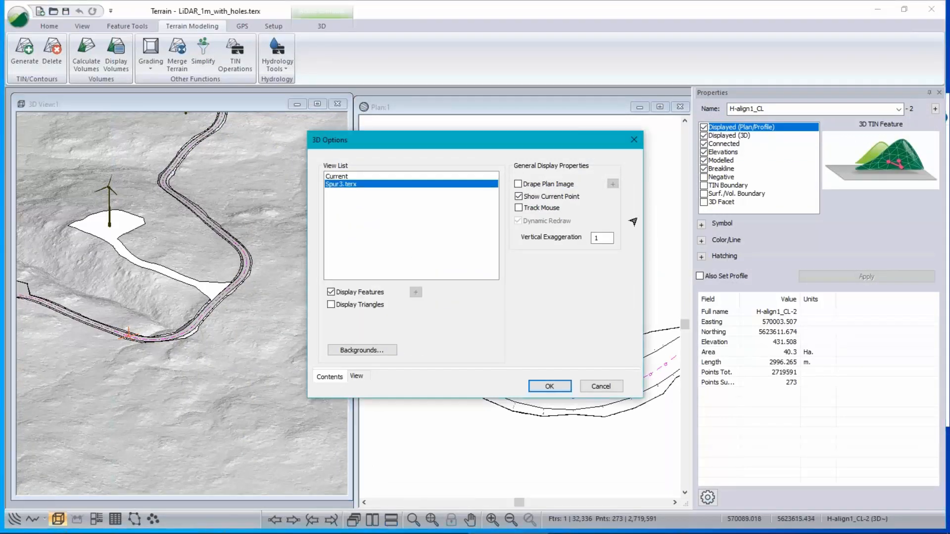
{"action": "left_click", "coordinate": [331, 292]}
{"action": "left_click", "coordinate": [331, 305]}
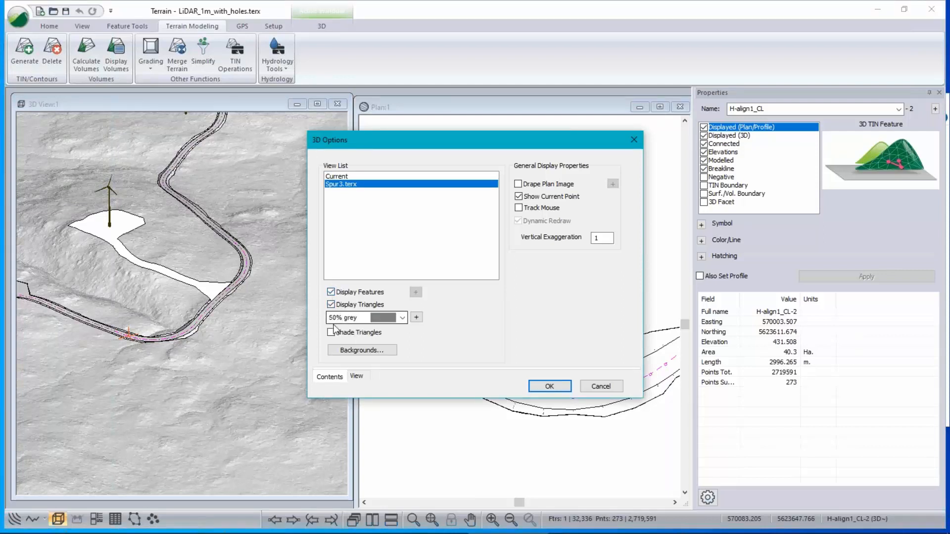
{"action": "left_click", "coordinate": [331, 333]}
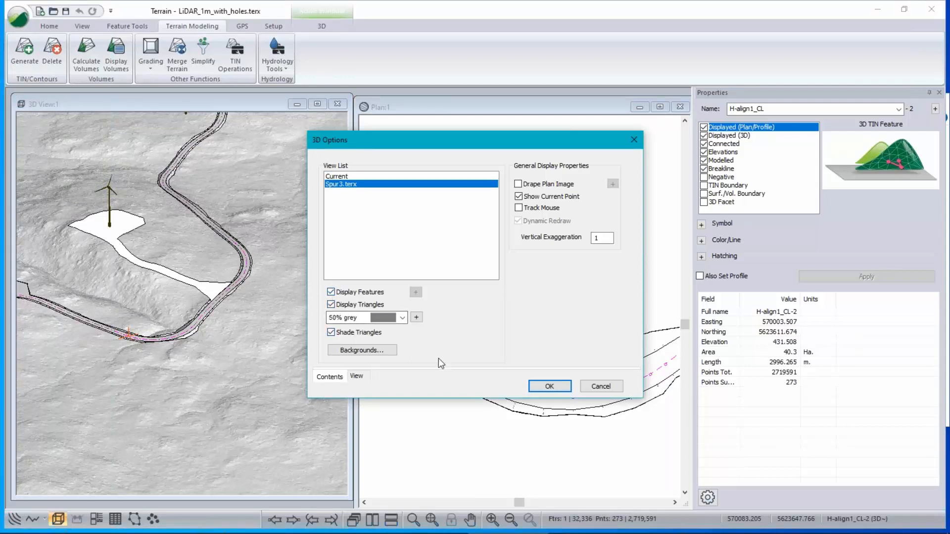
Step: Set the Spur3.terx triangle colour to orange (255,128,64) and apply the 3D options
{"action": "left_click", "coordinate": [402, 317]}
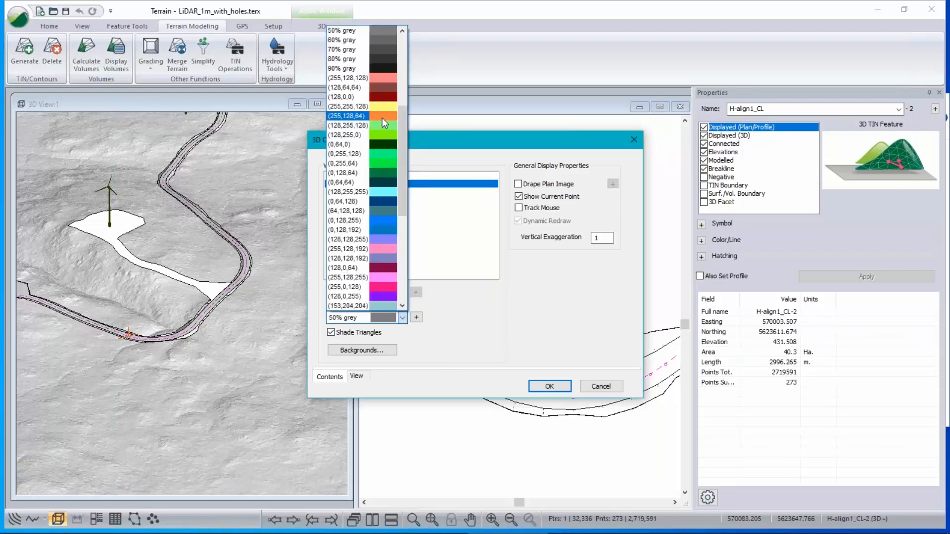
{"action": "left_click", "coordinate": [382, 117]}
{"action": "left_click", "coordinate": [416, 318]}
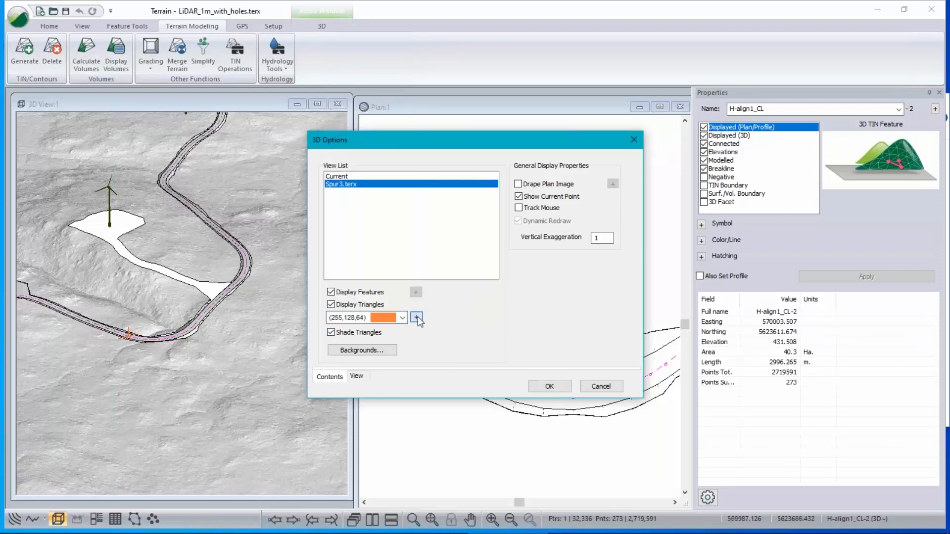
{"action": "double_click", "coordinate": [607, 365]}
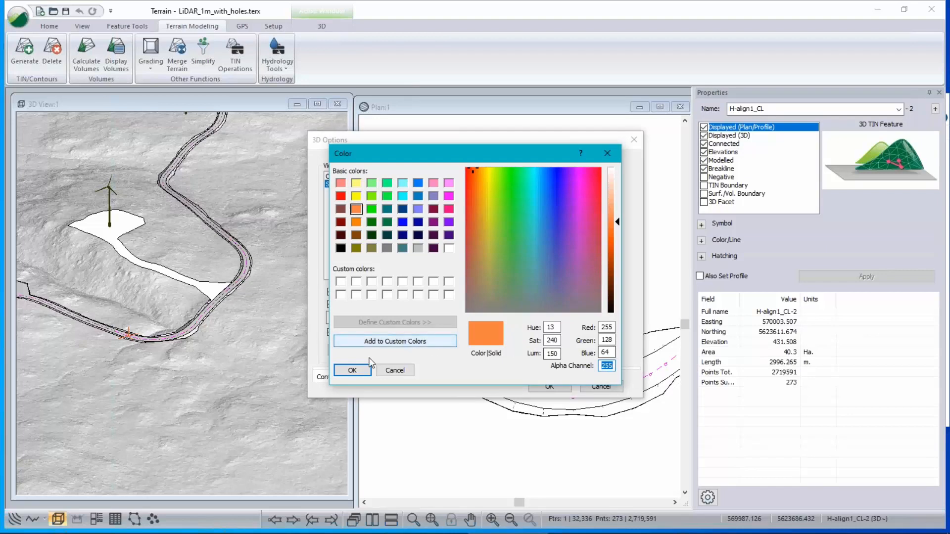
{"action": "left_click", "coordinate": [354, 371]}
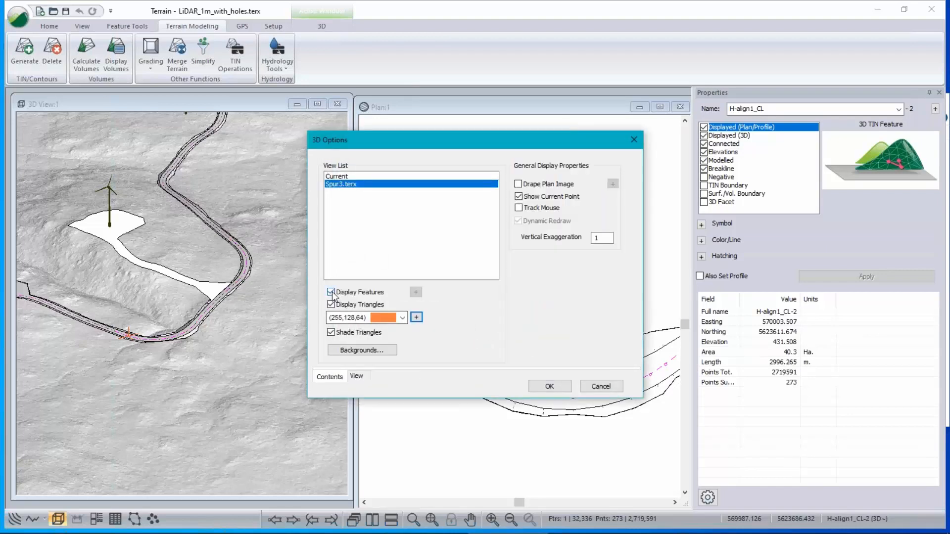
{"action": "left_click", "coordinate": [550, 389]}
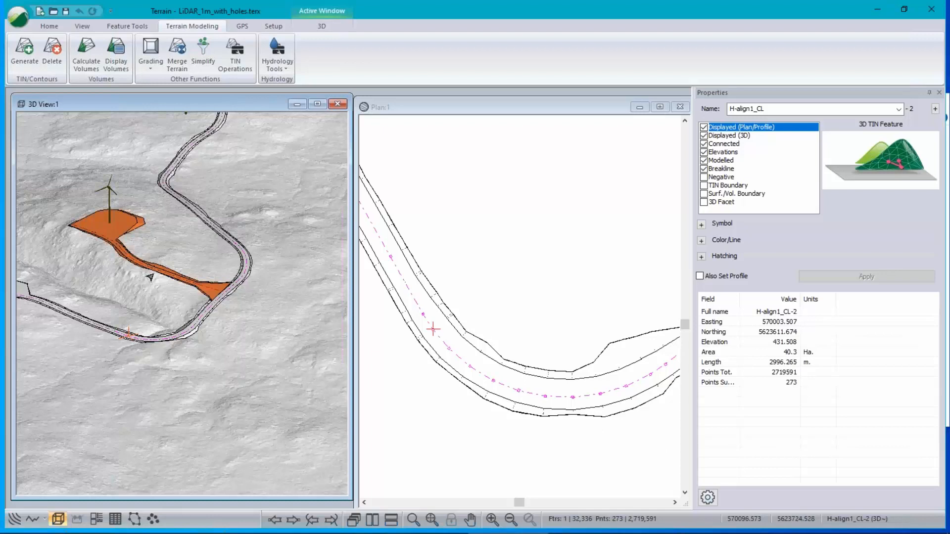
Step: Hide the Spur3.terx feature lines in the 3D view, keeping its shaded triangles displayed
{"action": "scroll", "coordinate": [149, 276], "scroll_direction": "up", "scroll_amount": 5}
{"action": "left_click_drag", "start_coordinate": [178, 295], "coordinate": [173, 191]}
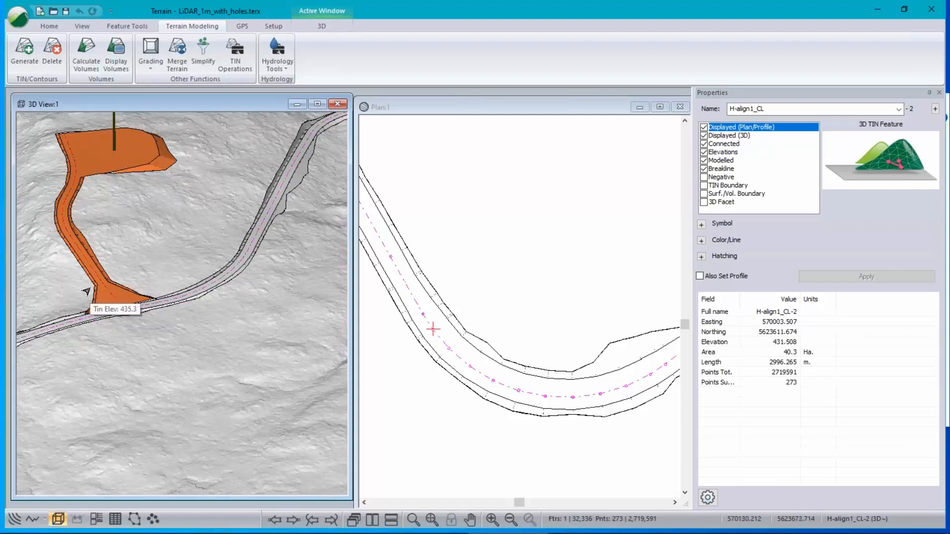
{"action": "right_click", "coordinate": [131, 224]}
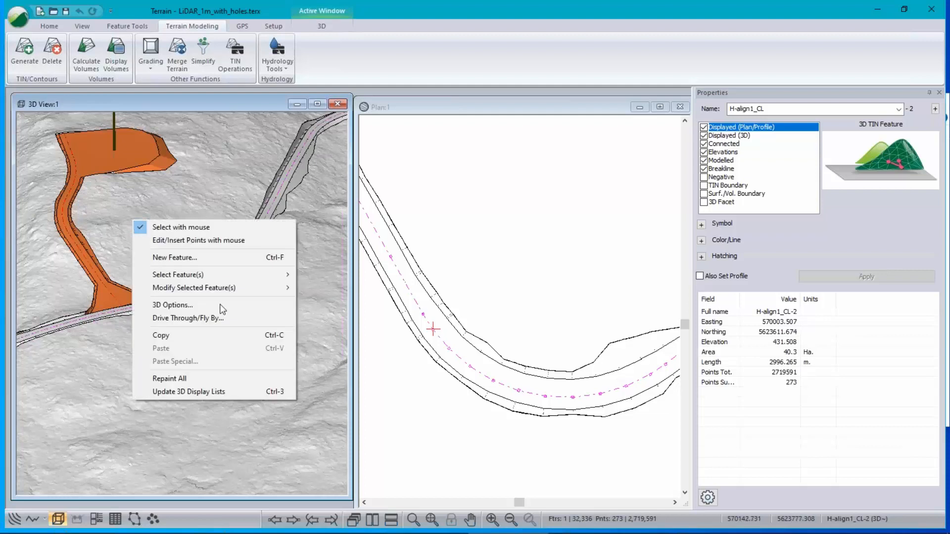
{"action": "left_click", "coordinate": [194, 303]}
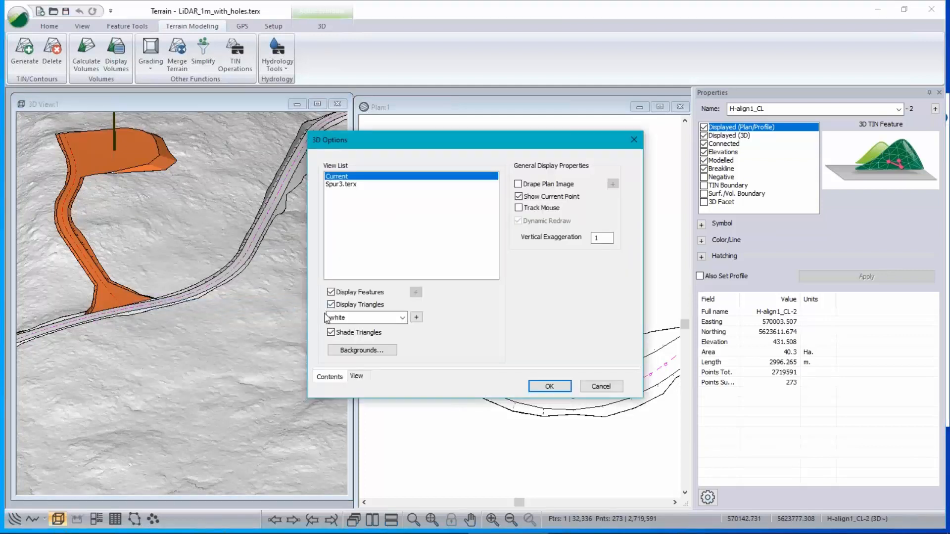
{"action": "left_click", "coordinate": [340, 184]}
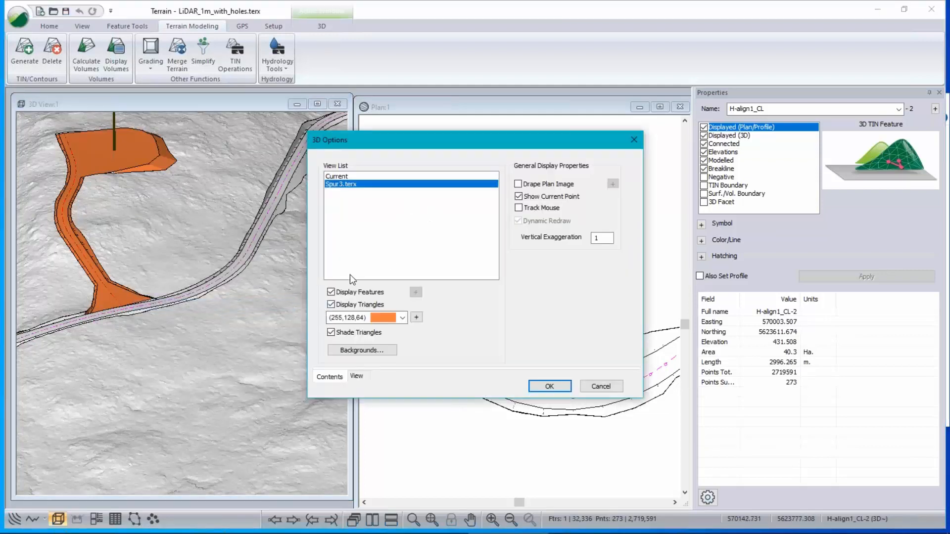
{"action": "left_click", "coordinate": [550, 387]}
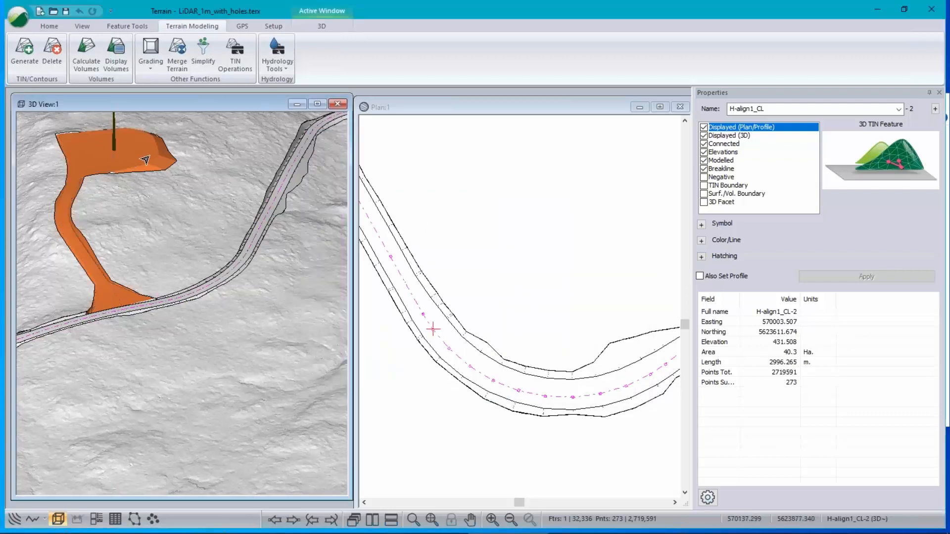
Step: Examine in 3D how the orange spur road and tower pad fit the terrain and join the H-align1 road
{"action": "mouse_move", "coordinate": [219, 282]}
{"action": "middle_click_drag", "start_coordinate": [158, 233], "coordinate": [221, 258]}
{"action": "scroll", "coordinate": [222, 259], "scroll_direction": "down", "scroll_amount": 2}
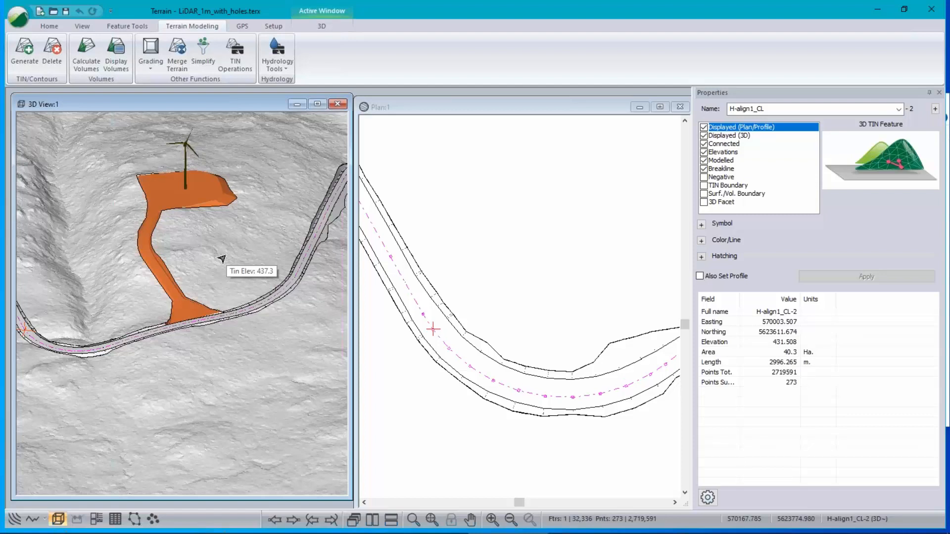
{"action": "mouse_move", "coordinate": [227, 332]}
{"action": "left_mouse_down"}
{"action": "mouse_move", "coordinate": [239, 324]}
{"action": "mouse_move", "coordinate": [233, 314]}
{"action": "mouse_move", "coordinate": [198, 275]}
{"action": "mouse_move", "coordinate": [217, 336]}
{"action": "left_mouse_up"}
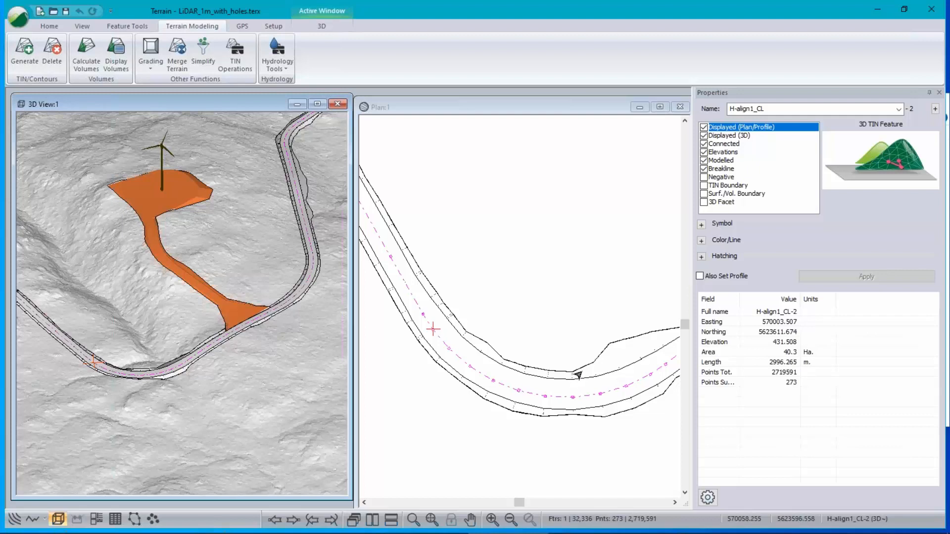
{"action": "mouse_move", "coordinate": [578, 375]}
{"action": "mouse_move", "coordinate": [231, 336]}
Step: Play a 3D drive-through along the H-align1_CL centreline with the playback rate raised to 11x, and exit it
{"action": "left_click", "coordinate": [453, 358]}
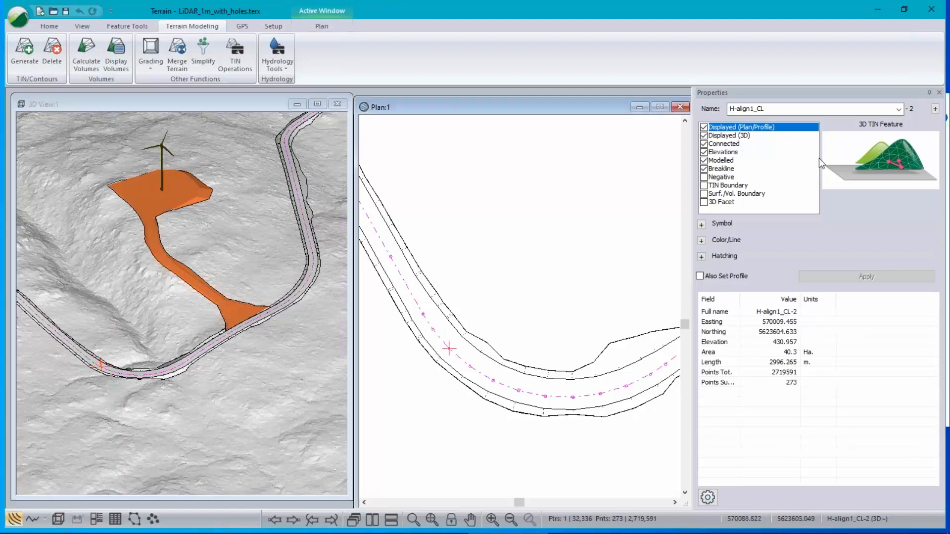
{"action": "right_click", "coordinate": [246, 256]}
{"action": "left_click", "coordinate": [286, 355]}
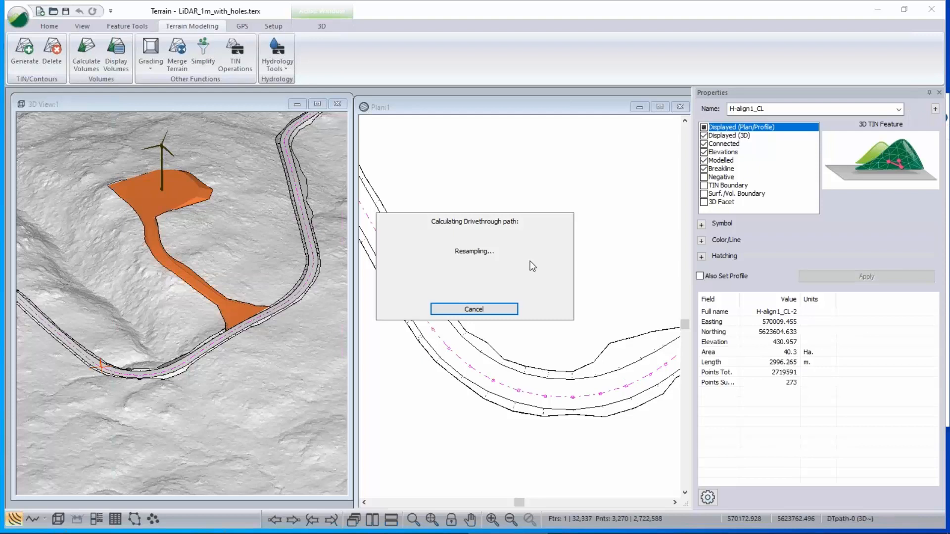
{"action": "left_click", "coordinate": [507, 284]}
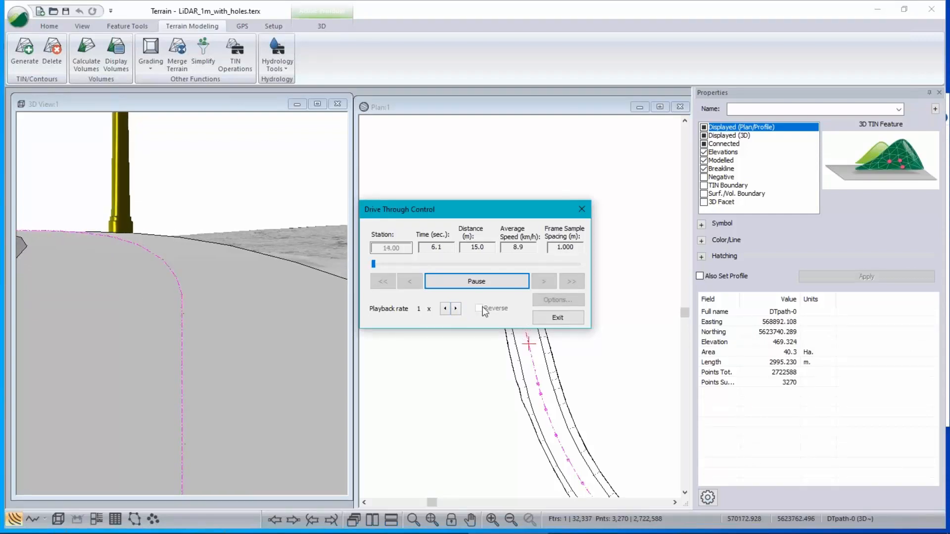
{"action": "left_click", "coordinate": [456, 308]}
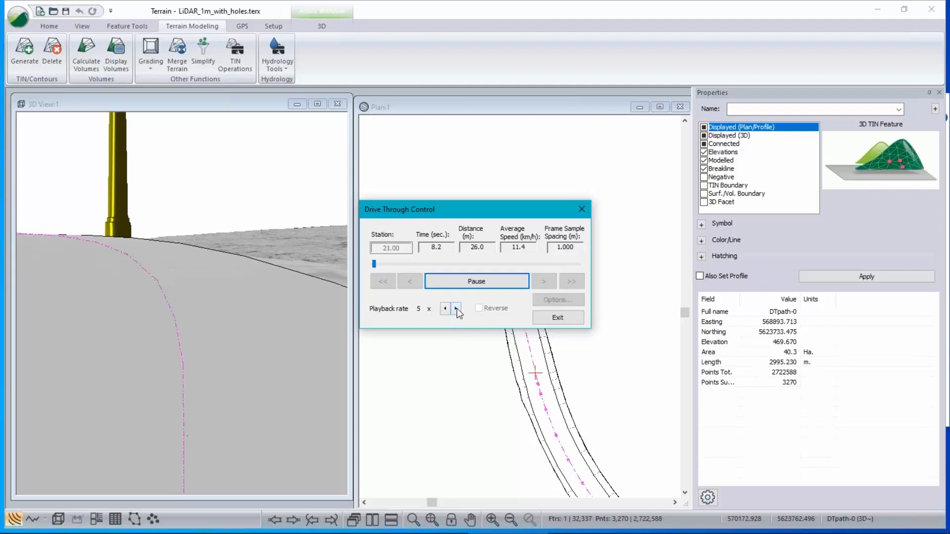
{"action": "left_click", "coordinate": [456, 308]}
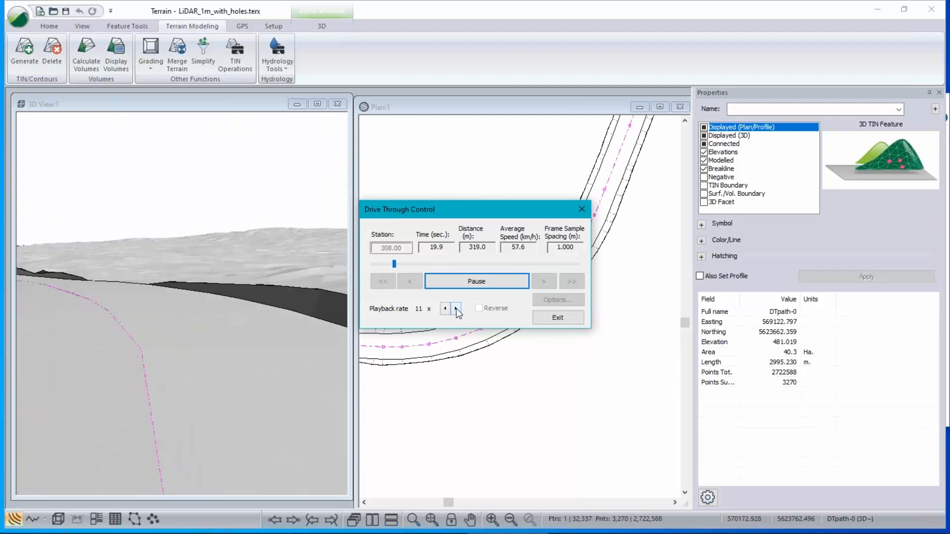
{"action": "left_click", "coordinate": [560, 317]}
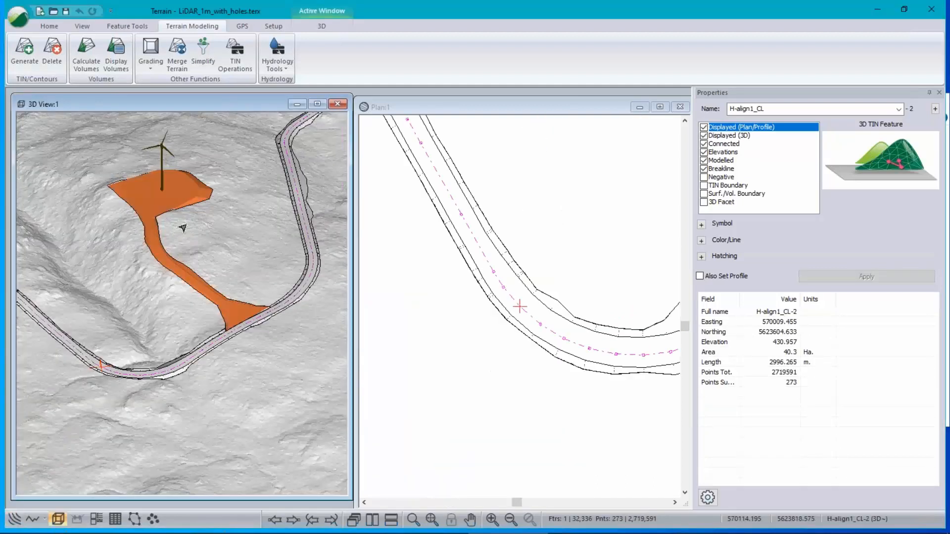
Step: Insert FlyPath.terx from the WindFarm folder with the default import options, and suppress further warnings about features extending outside the TIN model
{"action": "right_click", "coordinate": [188, 225]}
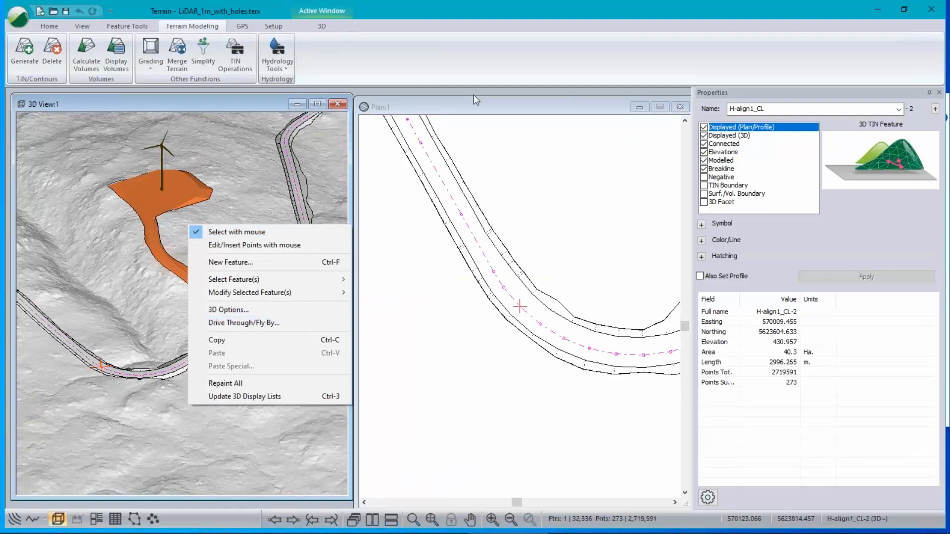
{"action": "left_click", "coordinate": [480, 110]}
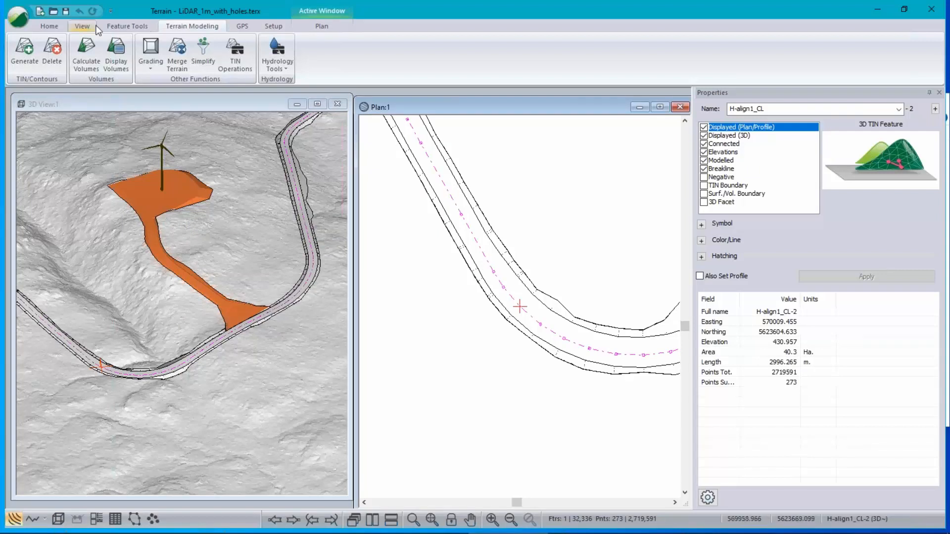
{"action": "left_click", "coordinate": [21, 27]}
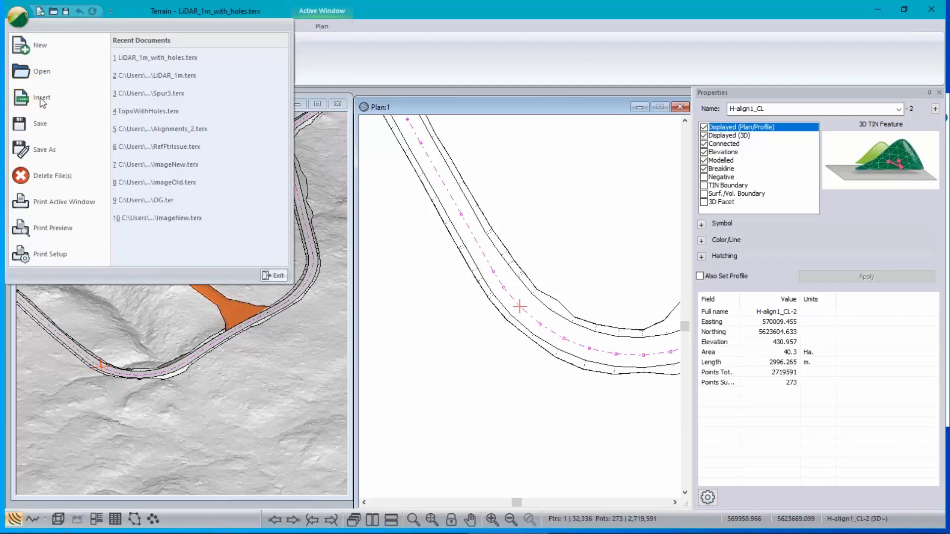
{"action": "left_click", "coordinate": [516, 337]}
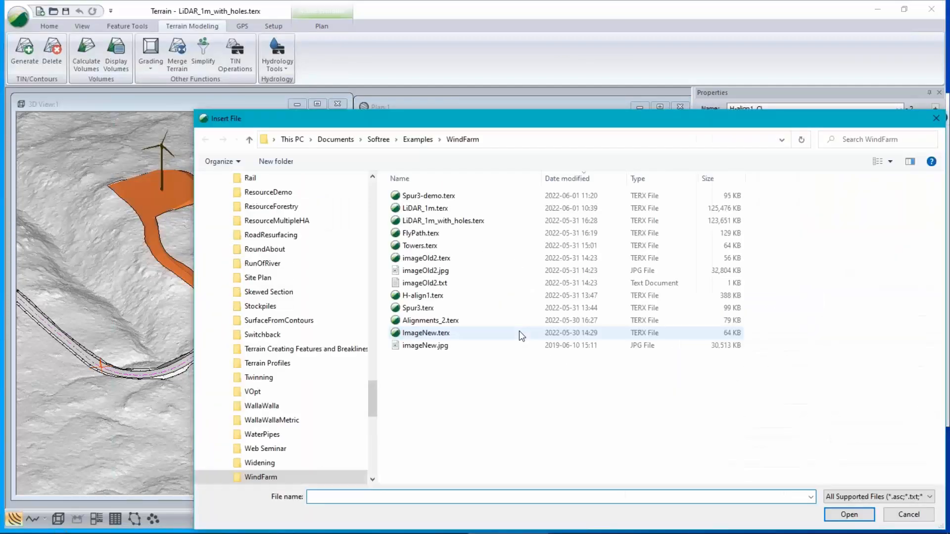
{"action": "left_click", "coordinate": [421, 233]}
{"action": "left_click", "coordinate": [851, 515]}
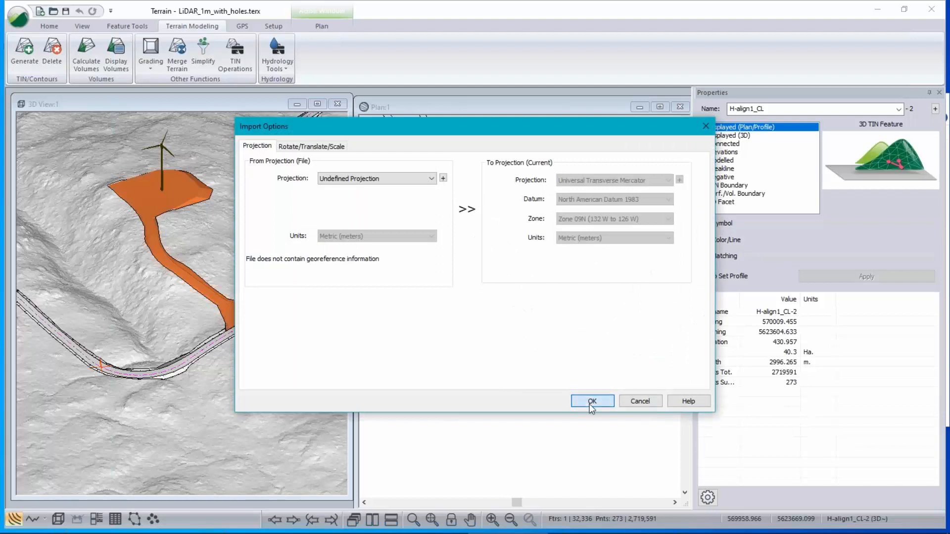
{"action": "left_click", "coordinate": [592, 403]}
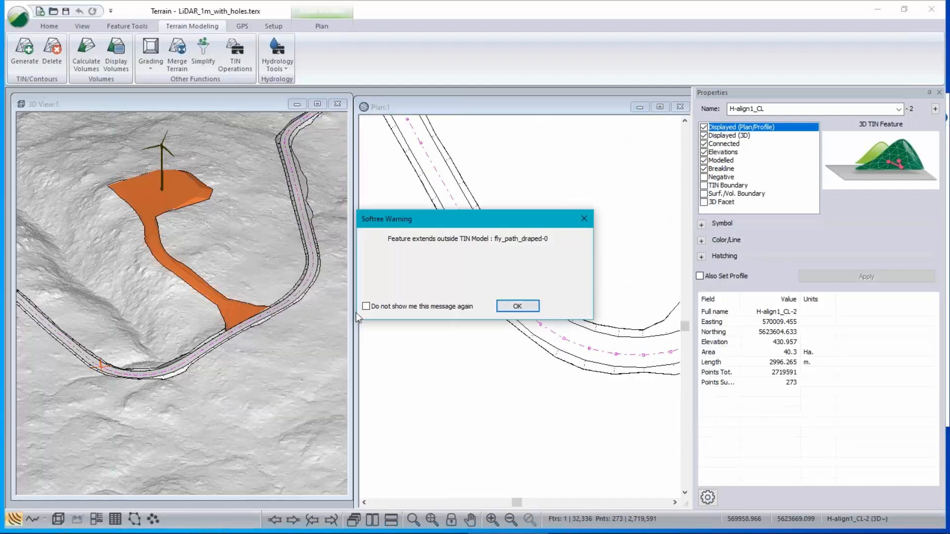
{"action": "left_click", "coordinate": [367, 307]}
{"action": "left_click", "coordinate": [535, 309]}
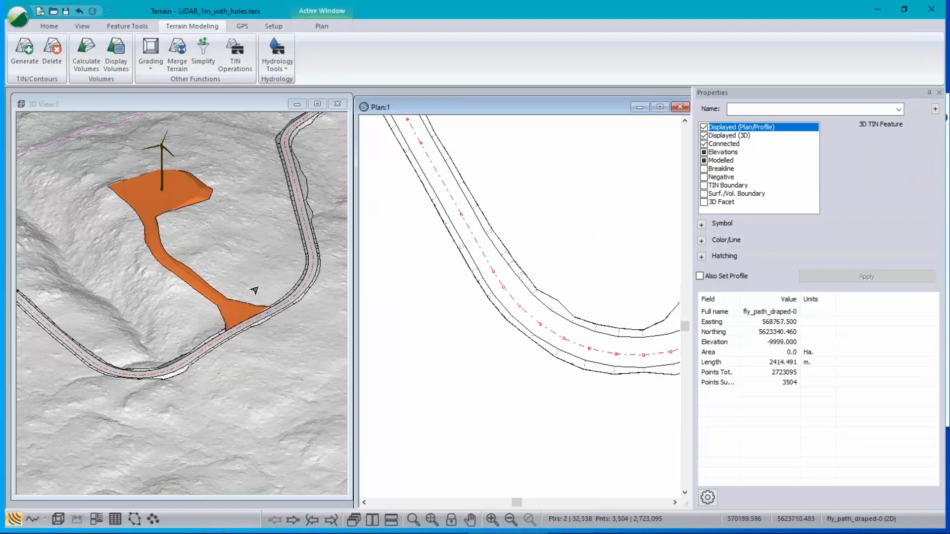
Step: Open a profile window for the draped fly path and turn off its autoscale
{"action": "scroll", "coordinate": [505, 292], "scroll_direction": "down", "scroll_amount": 5}
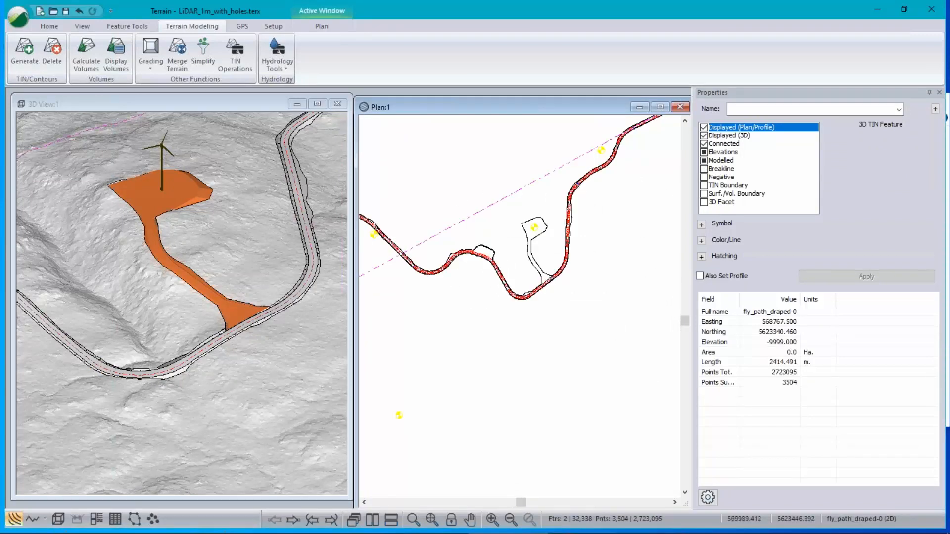
{"action": "left_click", "coordinate": [33, 518]}
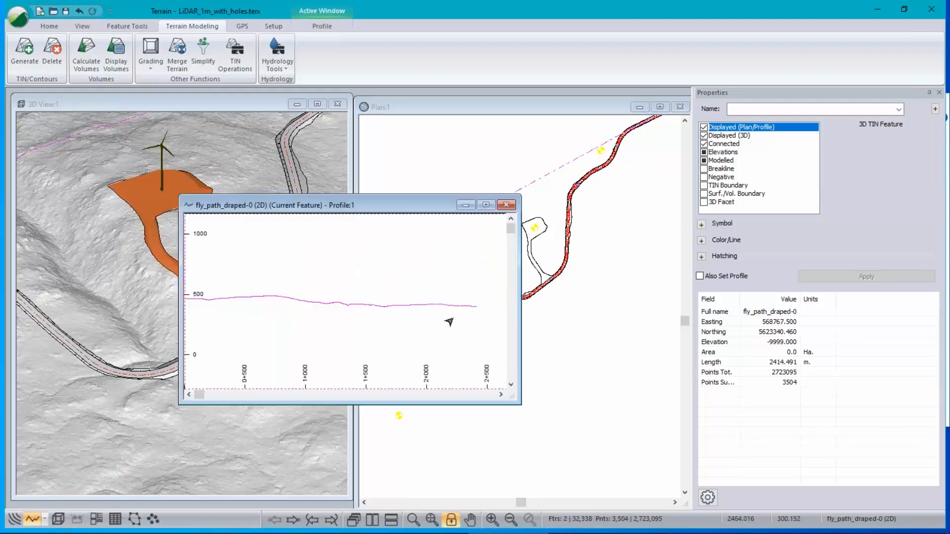
{"action": "scroll", "coordinate": [354, 304], "scroll_direction": "up", "scroll_amount": 1}
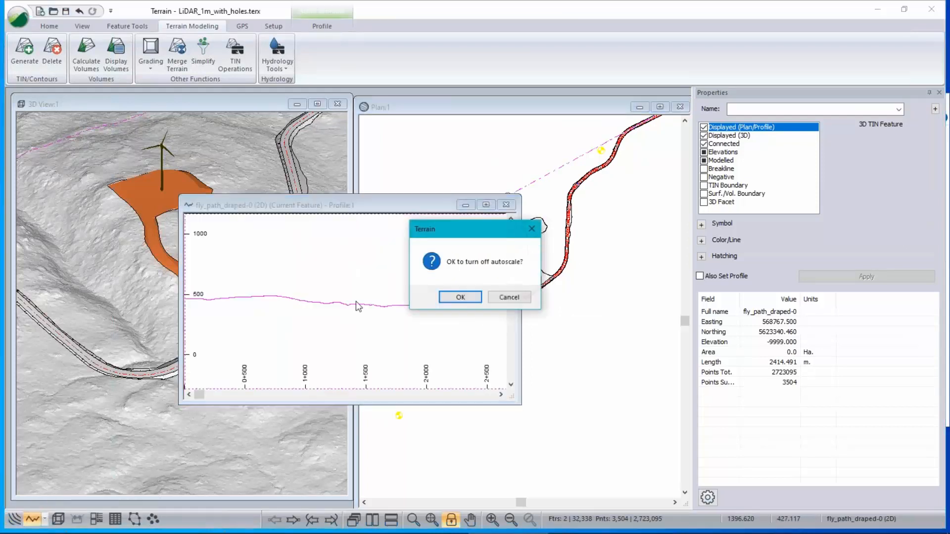
{"action": "left_click", "coordinate": [460, 297]}
Step: Add fly_path-0 as a projected/intersected feature in the draped fly path's profile window options
{"action": "right_click", "coordinate": [342, 278]}
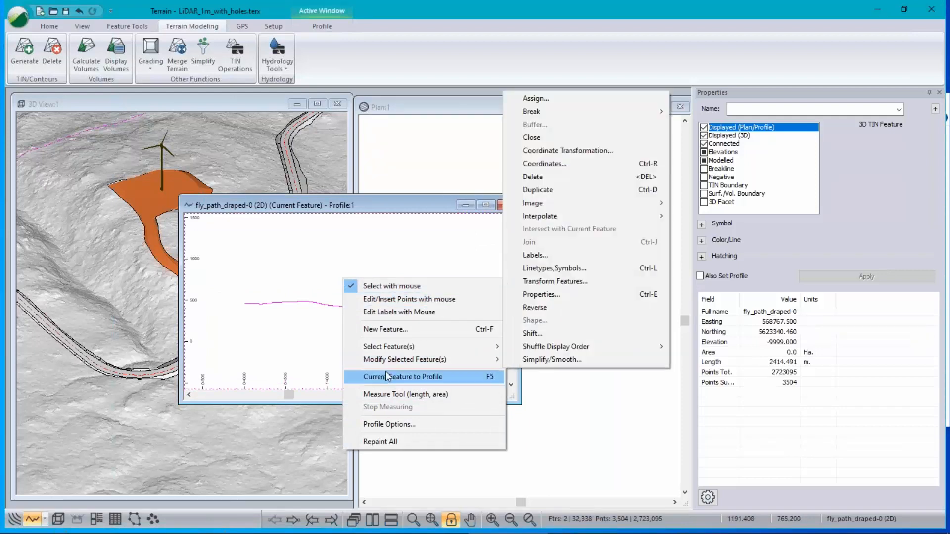
{"action": "mouse_move", "coordinate": [390, 359]}
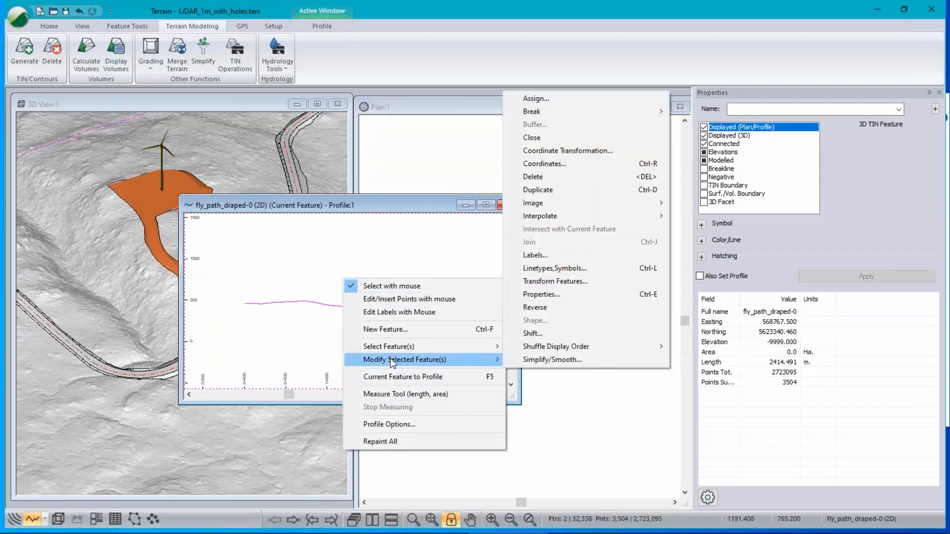
{"action": "left_click", "coordinate": [396, 424]}
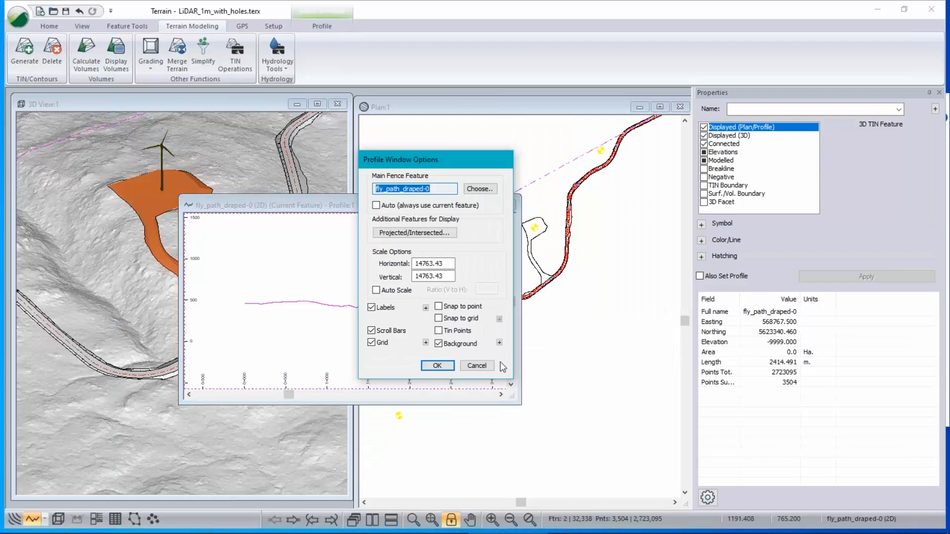
{"action": "left_click", "coordinate": [420, 236]}
{"action": "left_click", "coordinate": [410, 221]}
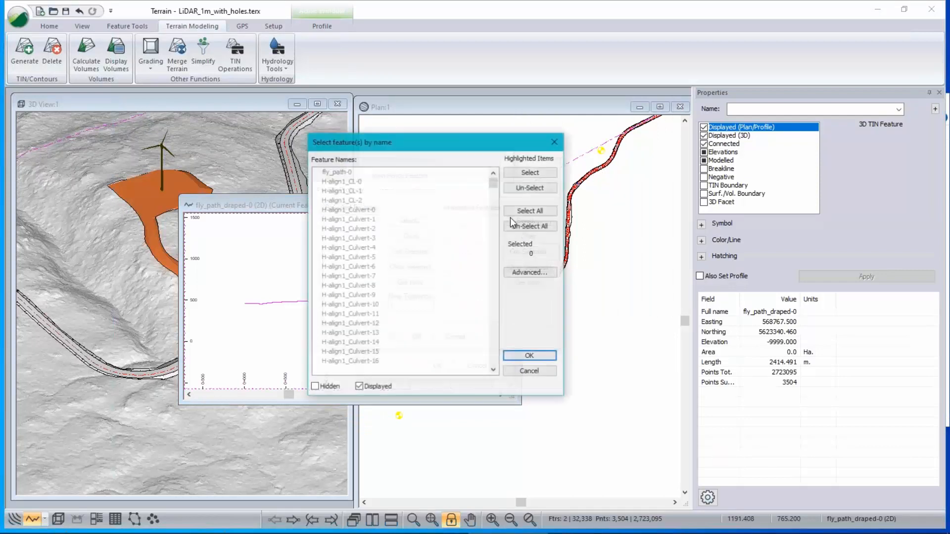
{"action": "left_click", "coordinate": [329, 171]}
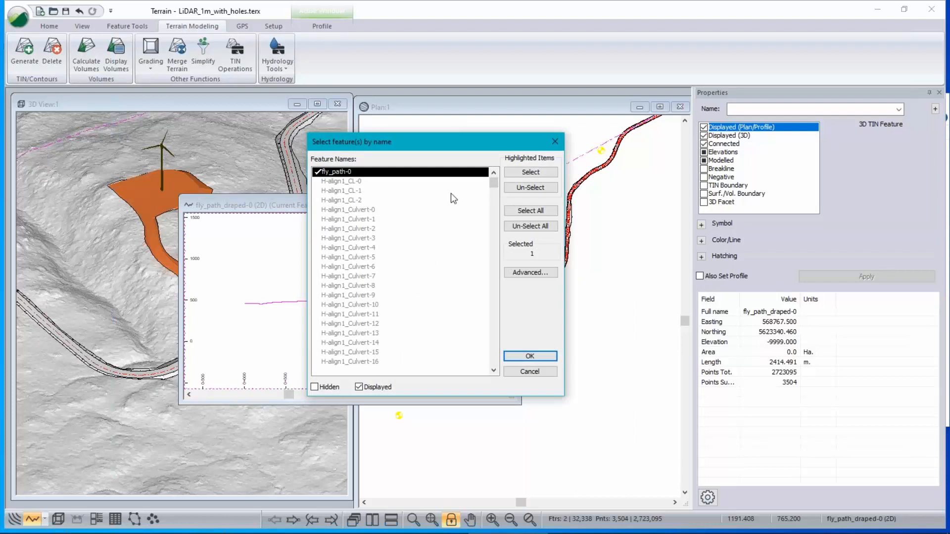
{"action": "left_click", "coordinate": [529, 356]}
{"action": "left_click", "coordinate": [417, 337]}
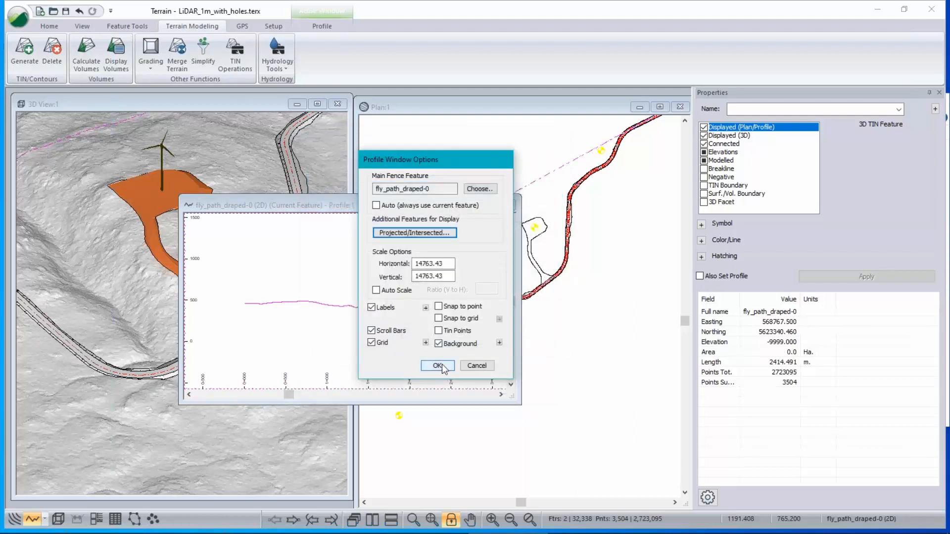
{"action": "left_click", "coordinate": [438, 366]}
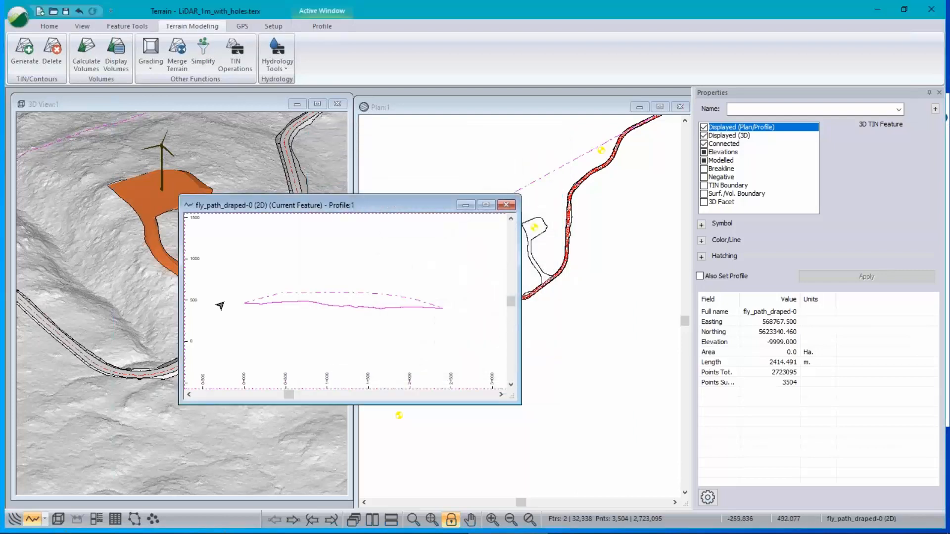
Step: Raise the middle point of fly_path in the profile to an elevation of about 635 m, and minimize the profile window
{"action": "left_click", "coordinate": [343, 293]}
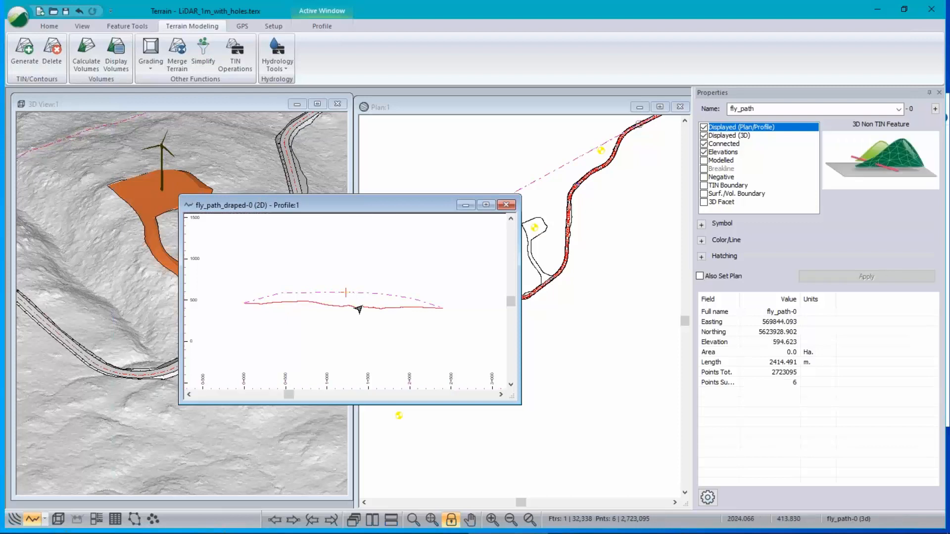
{"action": "right_click", "coordinate": [336, 266]}
{"action": "left_click", "coordinate": [391, 284]}
{"action": "left_click_drag", "start_coordinate": [346, 269], "coordinate": [342, 290]}
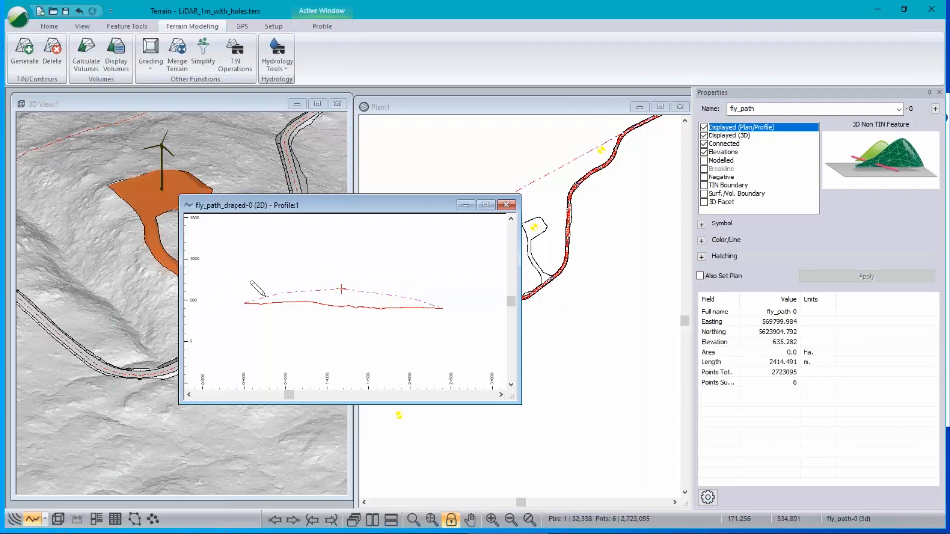
{"action": "left_click_drag", "start_coordinate": [379, 206], "coordinate": [449, 319]}
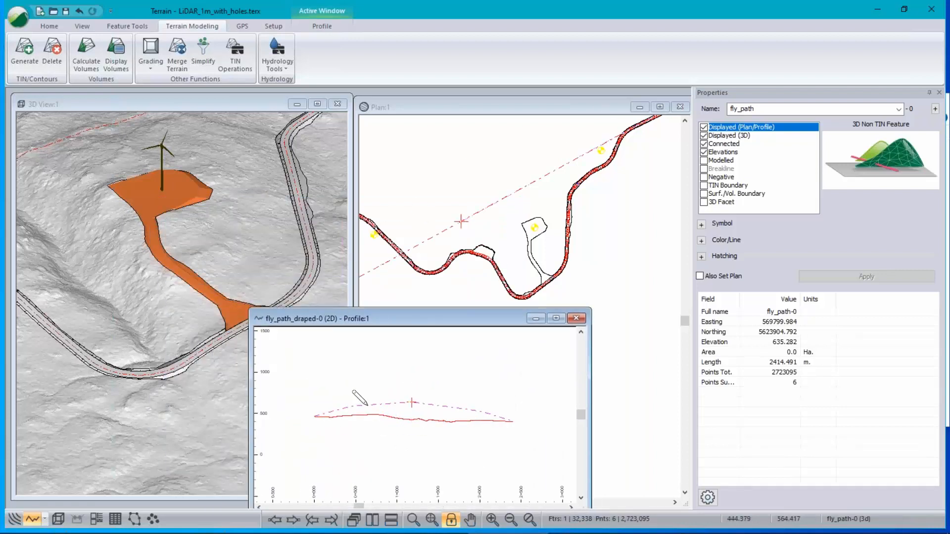
{"action": "left_click_drag", "start_coordinate": [436, 325], "coordinate": [465, 253]}
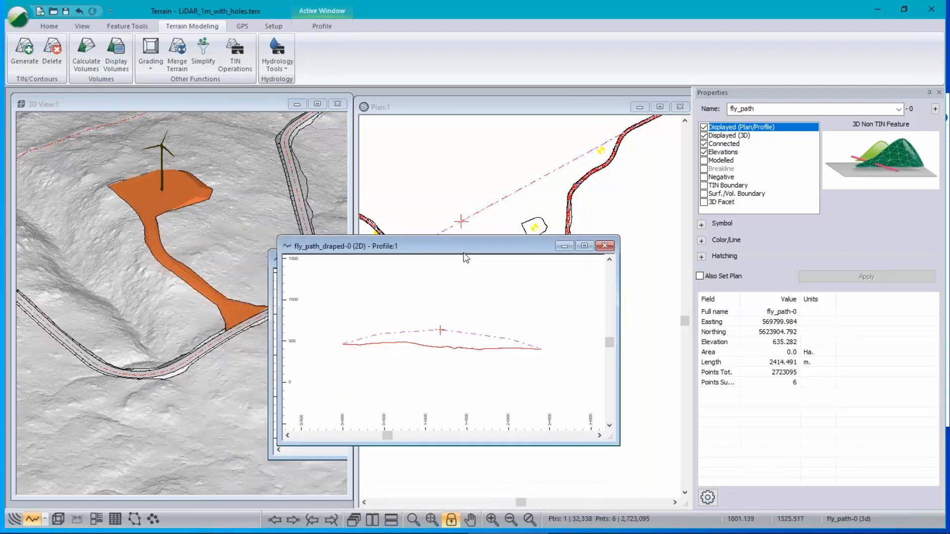
{"action": "left_click", "coordinate": [564, 246]}
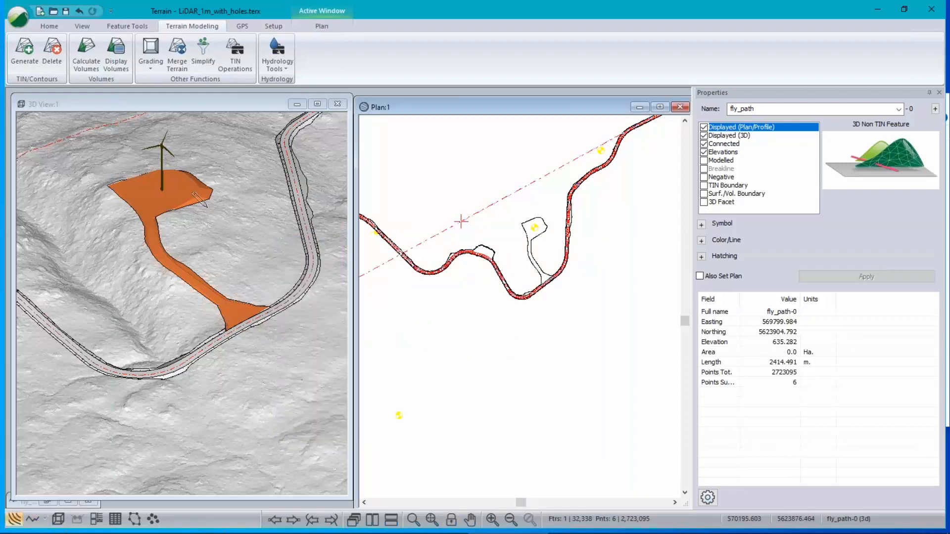
Step: Play a 3D fly-by along fly_path with the playback rate raised to 9x, and exit it
{"action": "double_click", "coordinate": [765, 110]}
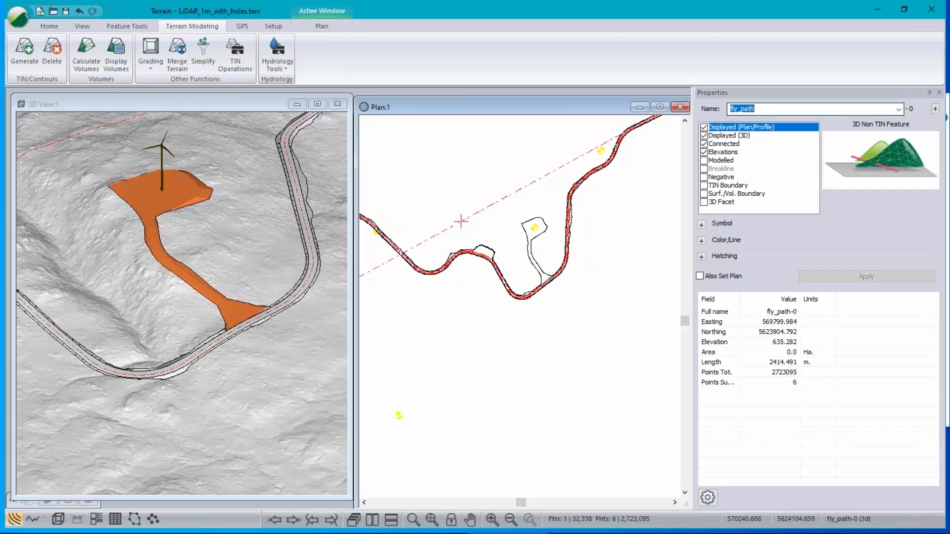
{"action": "right_click", "coordinate": [107, 266]}
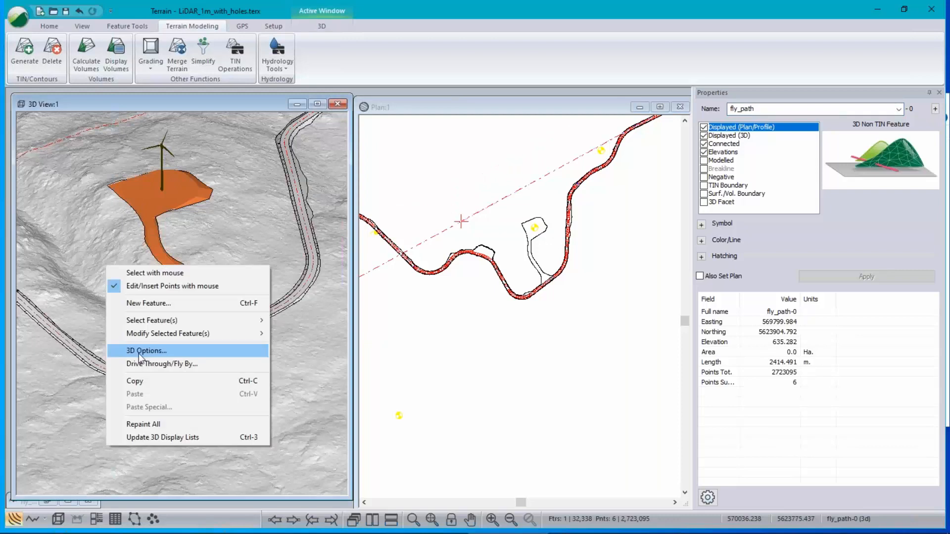
{"action": "left_click", "coordinate": [143, 365]}
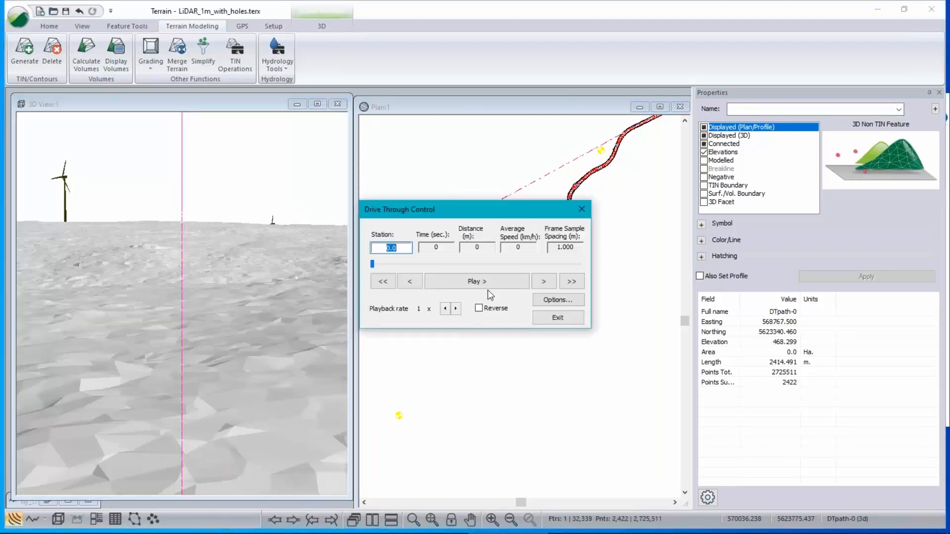
{"action": "left_click", "coordinate": [489, 286]}
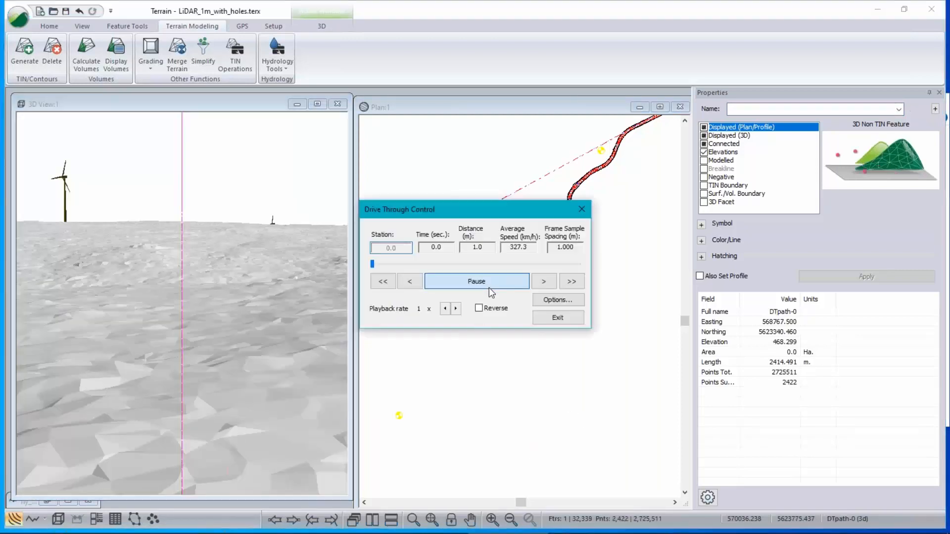
{"action": "left_click", "coordinate": [457, 310]}
{"action": "left_click", "coordinate": [457, 309]}
{"action": "left_click", "coordinate": [458, 311]}
{"action": "left_click", "coordinate": [458, 310]}
{"action": "left_click", "coordinate": [457, 310]}
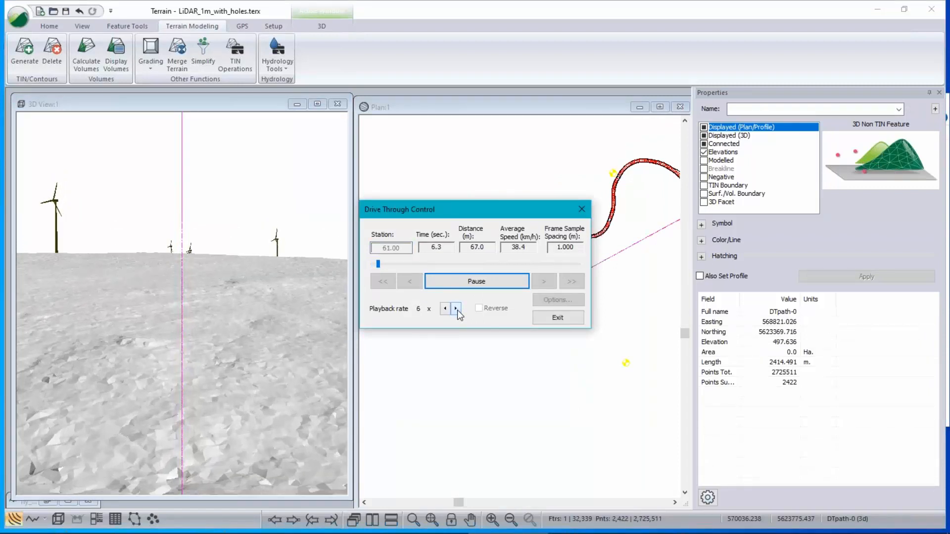
{"action": "left_click", "coordinate": [457, 311]}
{"action": "left_click", "coordinate": [457, 310]}
{"action": "left_click", "coordinate": [457, 310]}
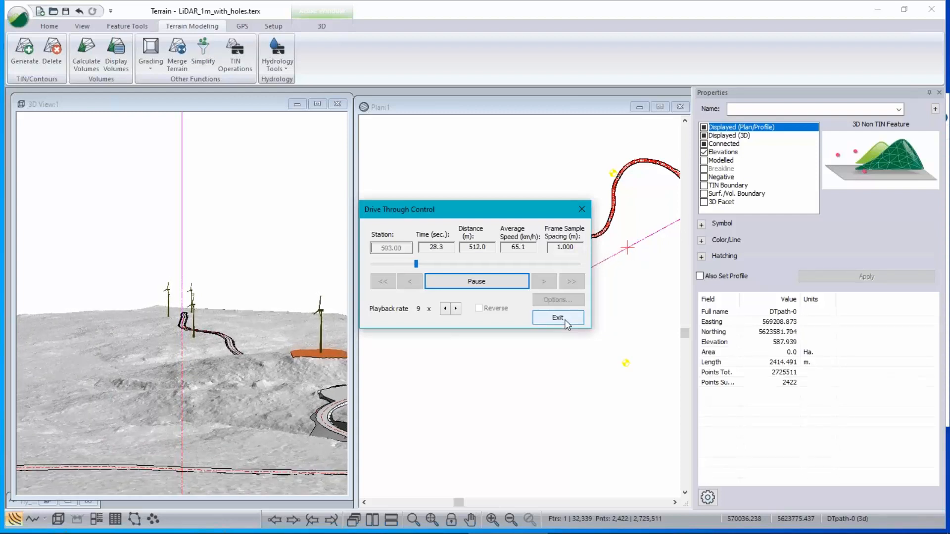
{"action": "left_click", "coordinate": [558, 317]}
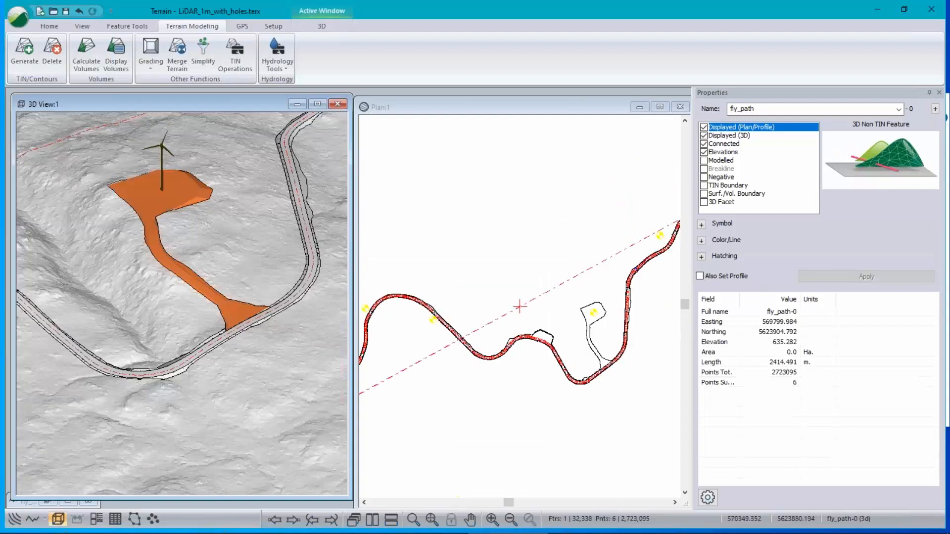
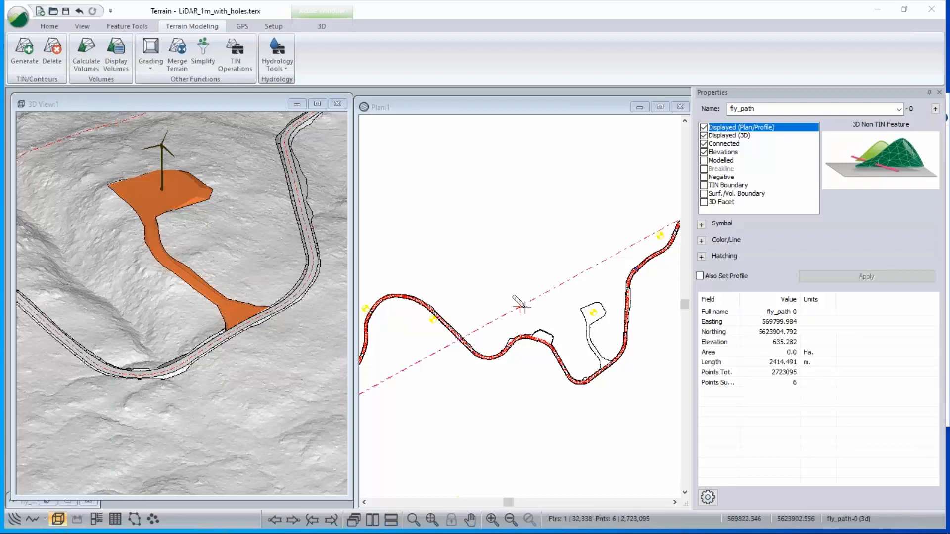
Step: Move the middle point of fly_path northwest in plan to about easting 569539, northing 5624230
{"action": "scroll", "coordinate": [503, 273], "scroll_direction": "down", "scroll_amount": 2}
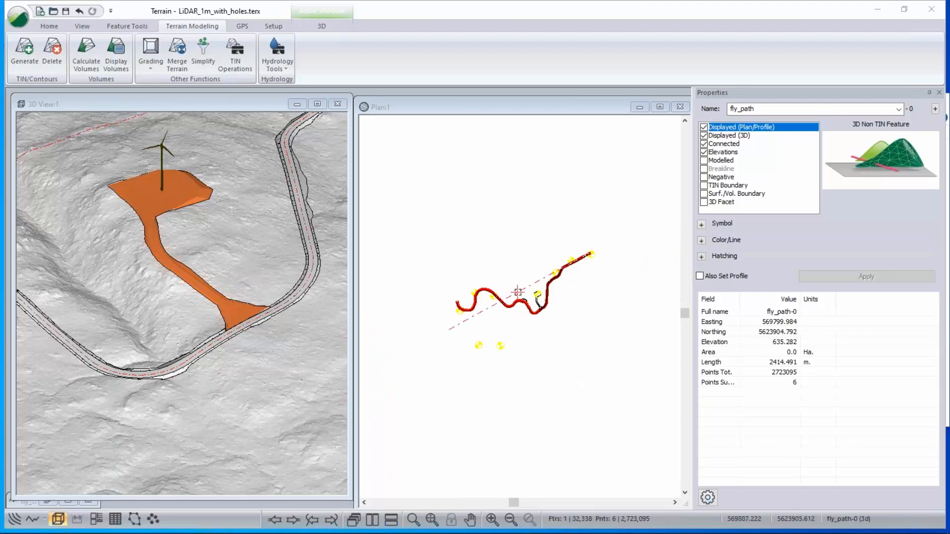
{"action": "left_click", "coordinate": [515, 291]}
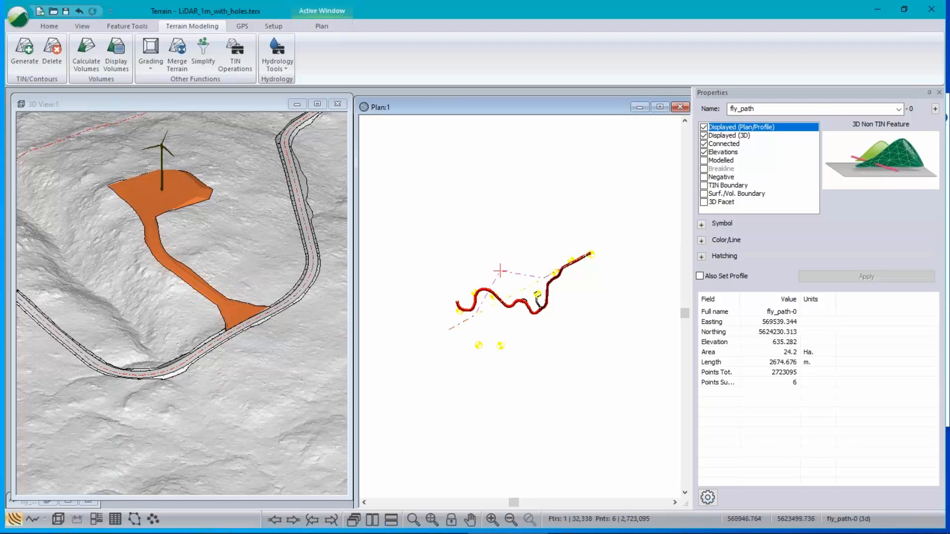
{"action": "scroll", "coordinate": [499, 275], "scroll_direction": "up", "scroll_amount": 3}
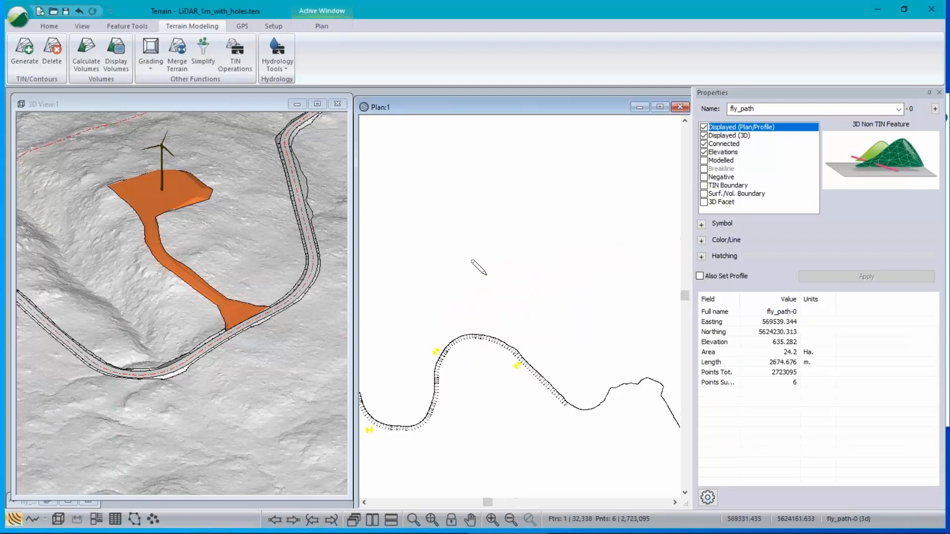
Step: Open the fly-by for the rerouted fly_path, examine the target object options without applying them, and exit
{"action": "right_click", "coordinate": [151, 270]}
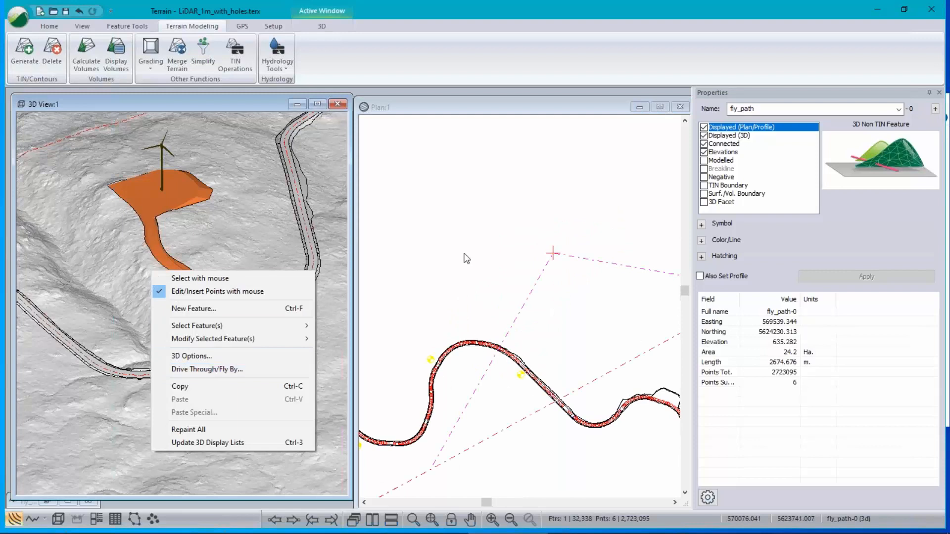
{"action": "left_click", "coordinate": [503, 106]}
{"action": "right_click", "coordinate": [170, 266]}
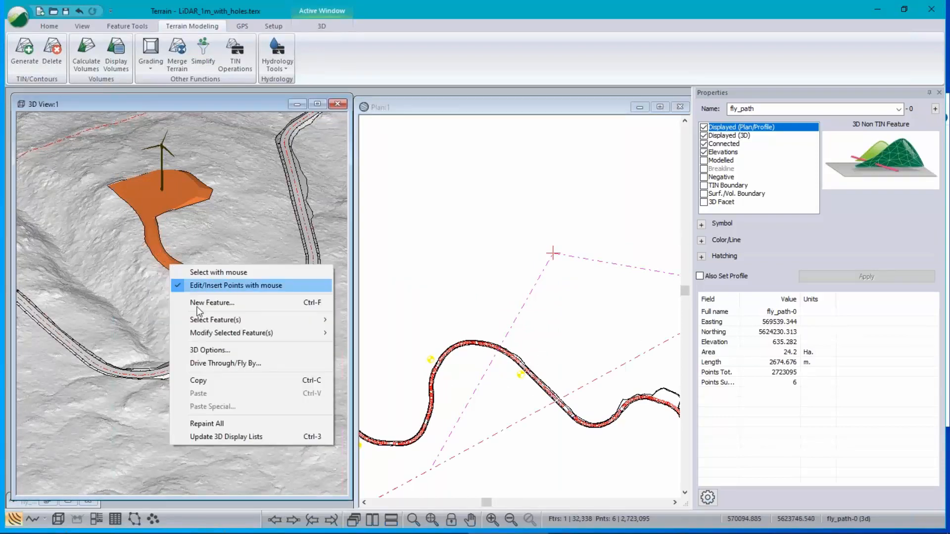
{"action": "left_click", "coordinate": [209, 363]}
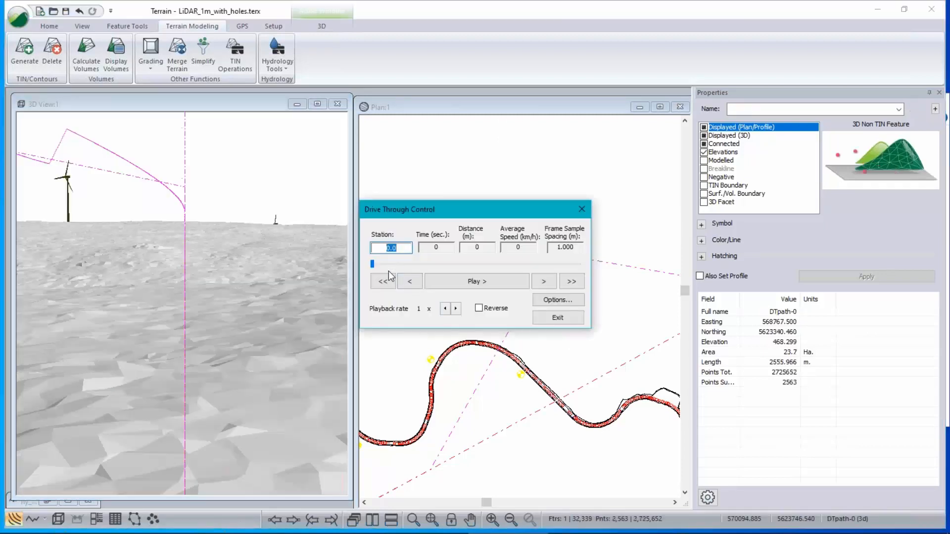
{"action": "left_click", "coordinate": [571, 302]}
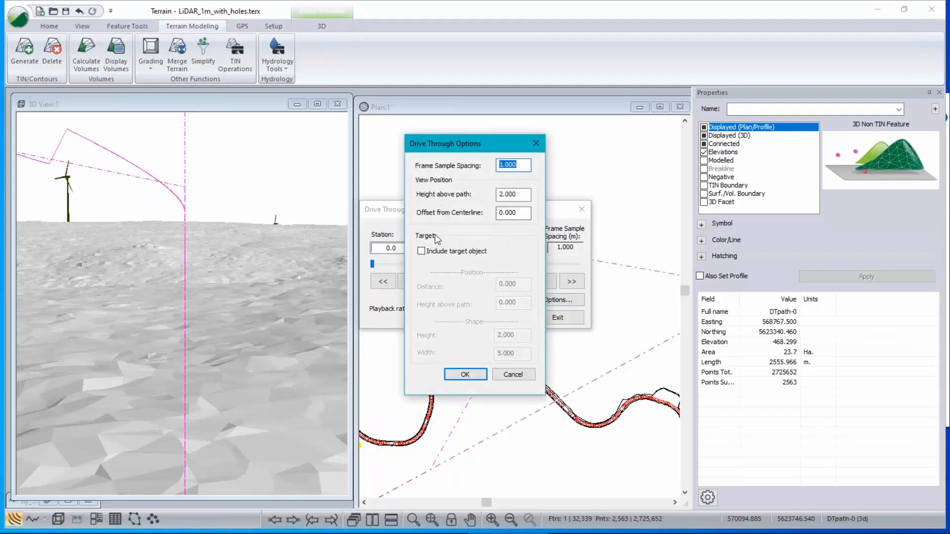
{"action": "left_click", "coordinate": [421, 251]}
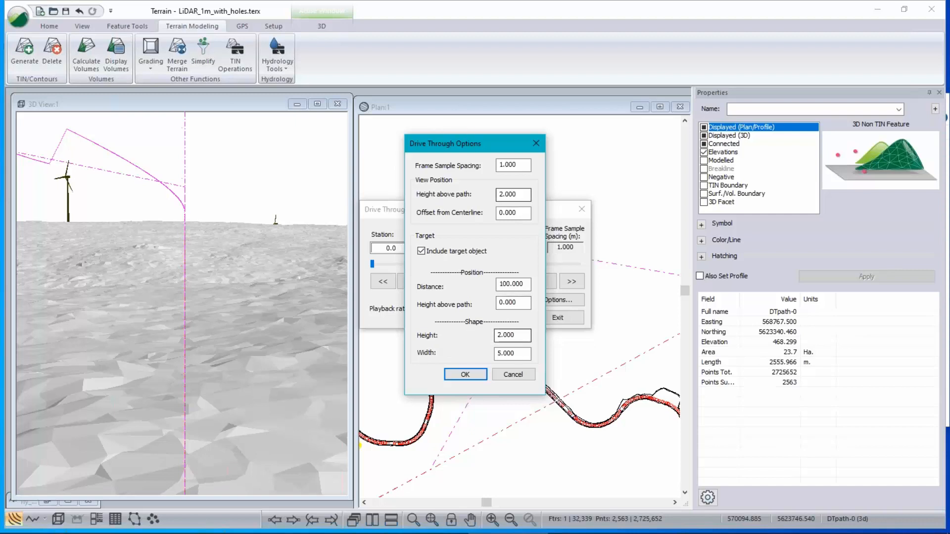
{"action": "left_click", "coordinate": [521, 378]}
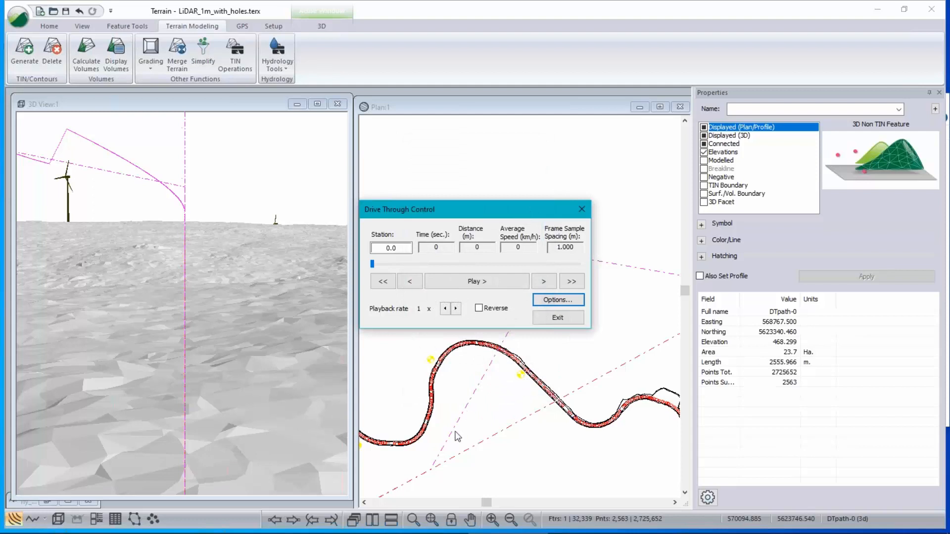
{"action": "left_click", "coordinate": [557, 317]}
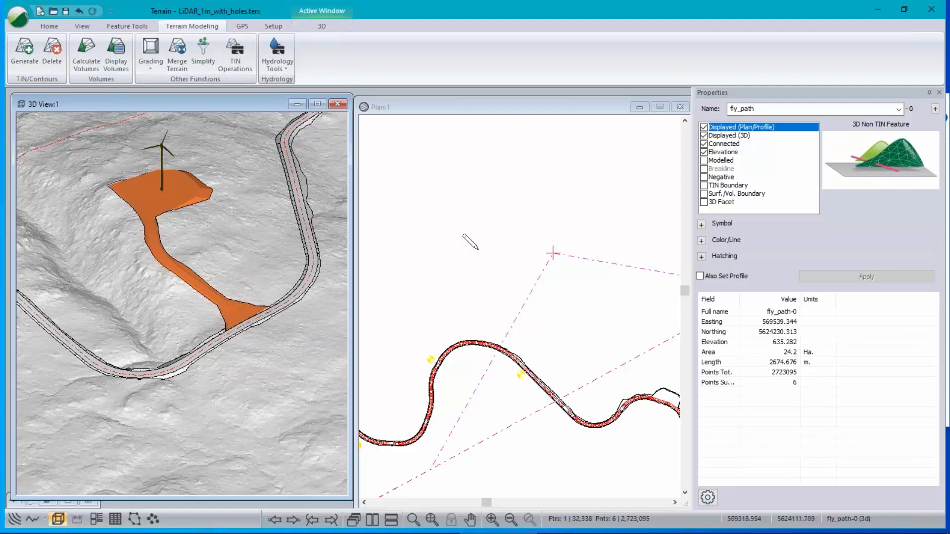
Step: Switch to the Alignments_4 design in the Location module and shift its 3D view window slightly
{"action": "left_click", "coordinate": [278, 26]}
{"action": "left_click", "coordinate": [179, 52]}
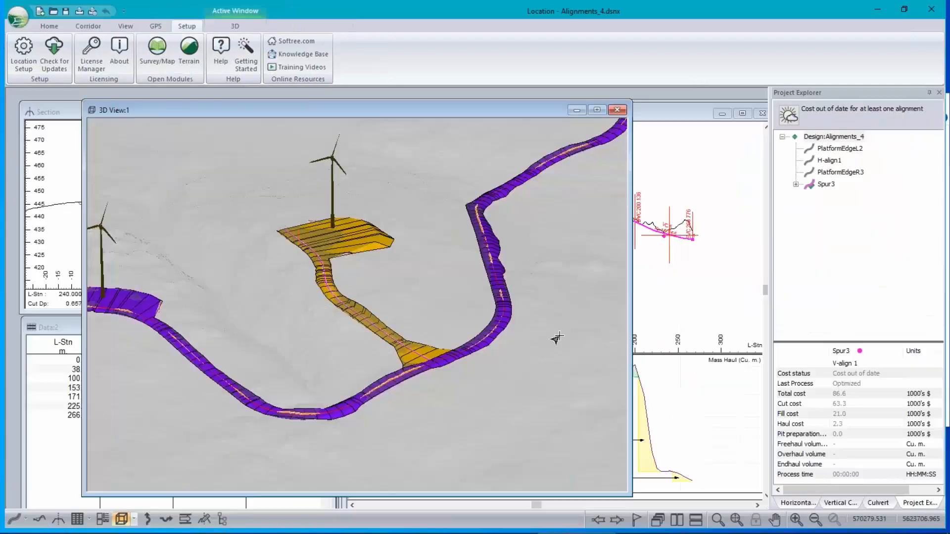
{"action": "mouse_move", "coordinate": [557, 339]}
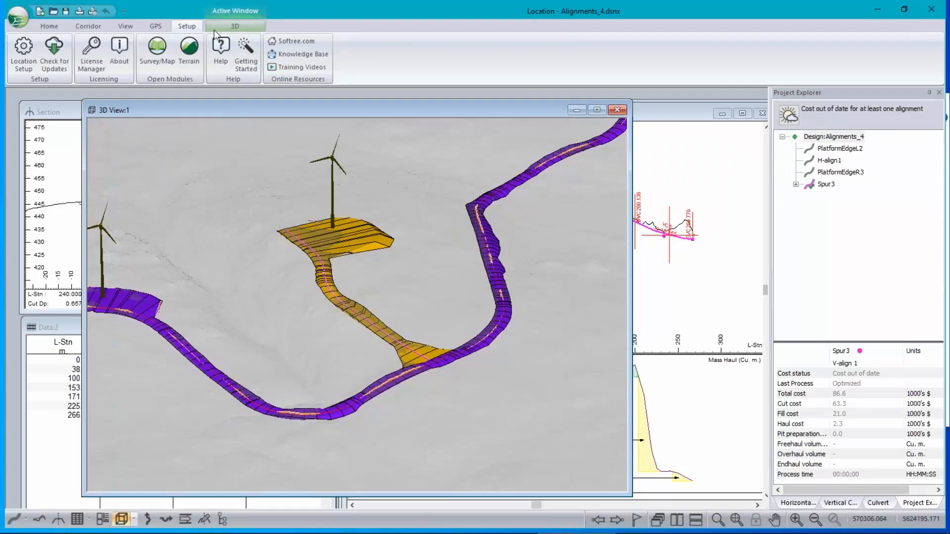
{"action": "left_click_drag", "start_coordinate": [400, 113], "coordinate": [433, 107]}
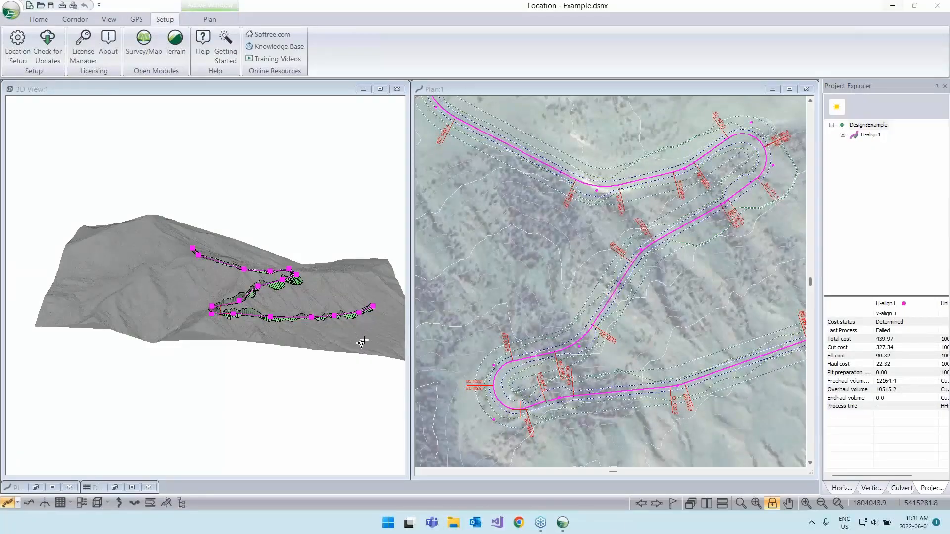
Step: Examine the H-align1 road's switchbacks on the Example design's terrain in 3D from several angles
{"action": "scroll", "coordinate": [337, 370], "scroll_direction": "down", "scroll_amount": 1}
{"action": "scroll", "coordinate": [340, 369], "scroll_direction": "up", "scroll_amount": 1}
{"action": "left_click_drag", "start_coordinate": [172, 316], "coordinate": [258, 317]}
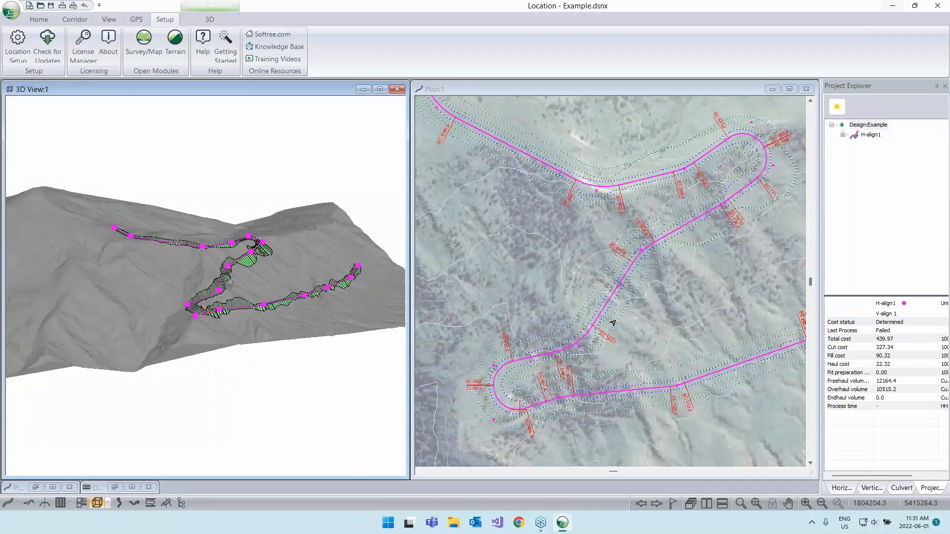
{"action": "left_click_drag", "start_coordinate": [195, 337], "coordinate": [198, 278]}
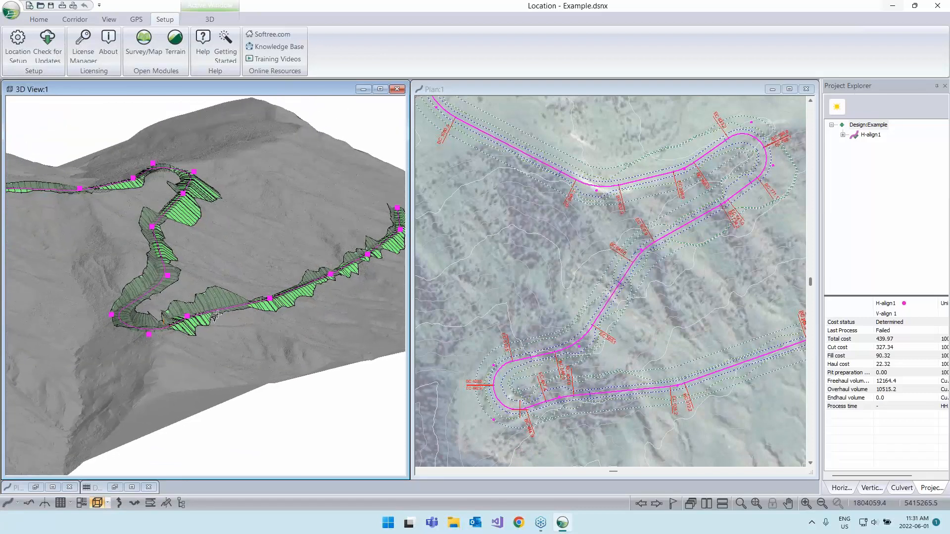
Step: Move the intersection point between H-align1's two switchbacks slightly in the 3D view to reshape the road there
{"action": "mouse_move", "coordinate": [181, 277]}
{"action": "right_click", "coordinate": [510, 224]}
{"action": "left_click", "coordinate": [569, 244]}
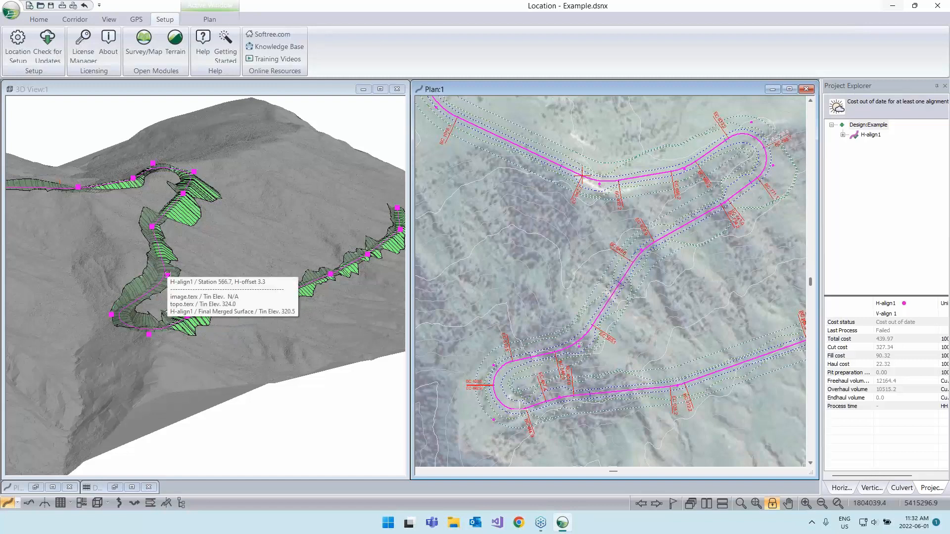
{"action": "left_click", "coordinate": [167, 275]}
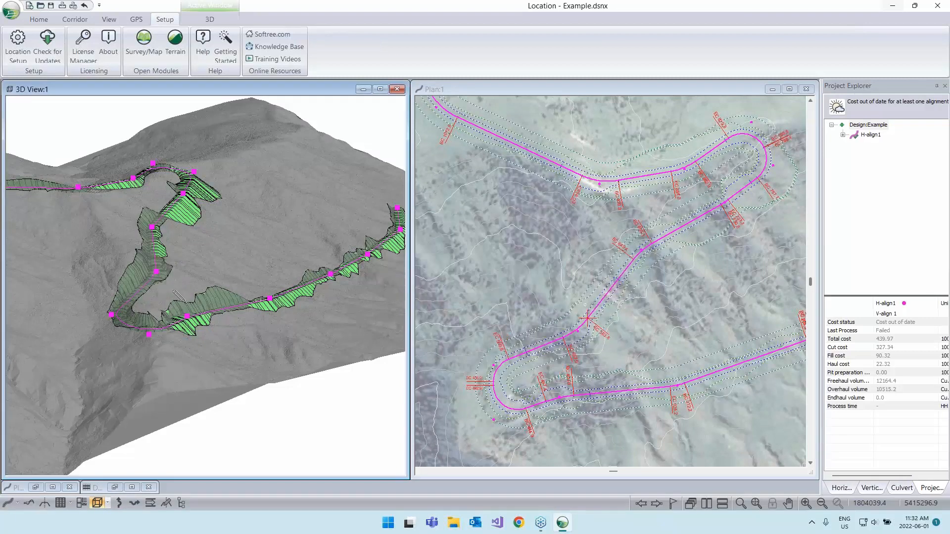
Step: Extend H-align1 with a new end intersection point in 3D, and adjust the previous end point, recalculating the road alignment
{"action": "scroll", "coordinate": [254, 329], "scroll_direction": "down", "scroll_amount": 1}
{"action": "right_click", "coordinate": [255, 321]}
{"action": "left_click", "coordinate": [267, 325]}
{"action": "left_click_drag", "start_coordinate": [265, 329], "coordinate": [208, 379]}
{"action": "scroll", "coordinate": [273, 374], "scroll_direction": "down", "scroll_amount": 5}
{"action": "middle_click_drag", "start_coordinate": [375, 399], "coordinate": [280, 319]}
{"action": "scroll", "coordinate": [280, 319], "scroll_direction": "up", "scroll_amount": 2}
{"action": "scroll", "coordinate": [282, 316], "scroll_direction": "up", "scroll_amount": 2}
{"action": "right_click", "coordinate": [278, 330]}
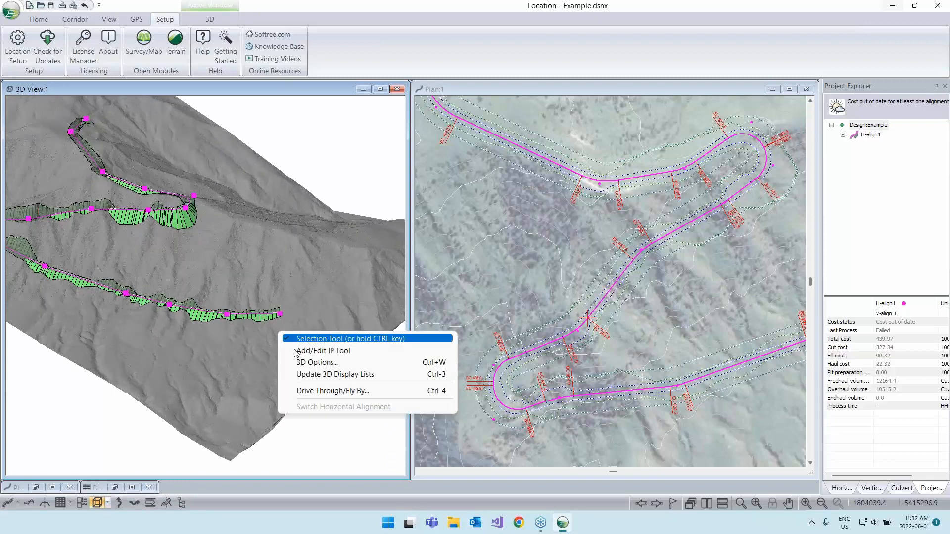
{"action": "left_click", "coordinate": [303, 348]}
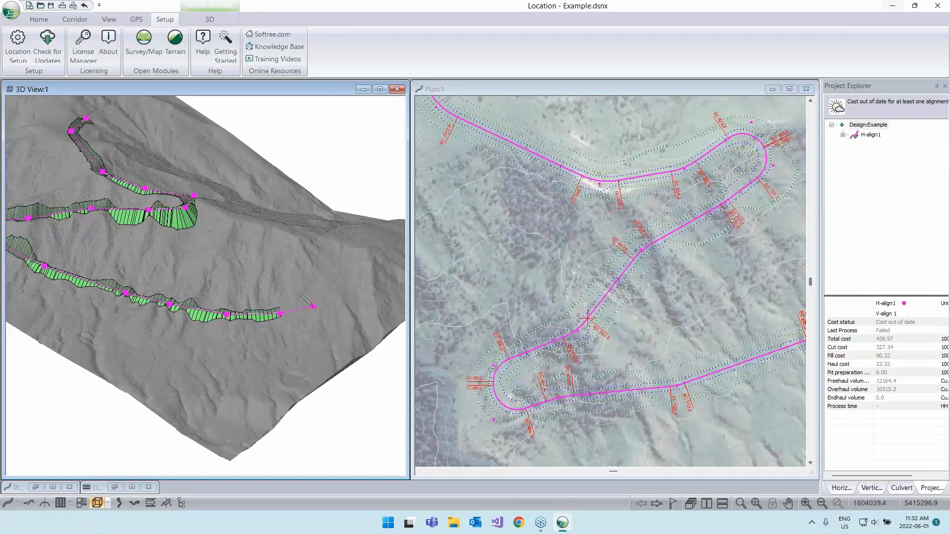
{"action": "double_click", "coordinate": [314, 307]}
{"action": "left_click_drag", "start_coordinate": [265, 300], "coordinate": [275, 305]}
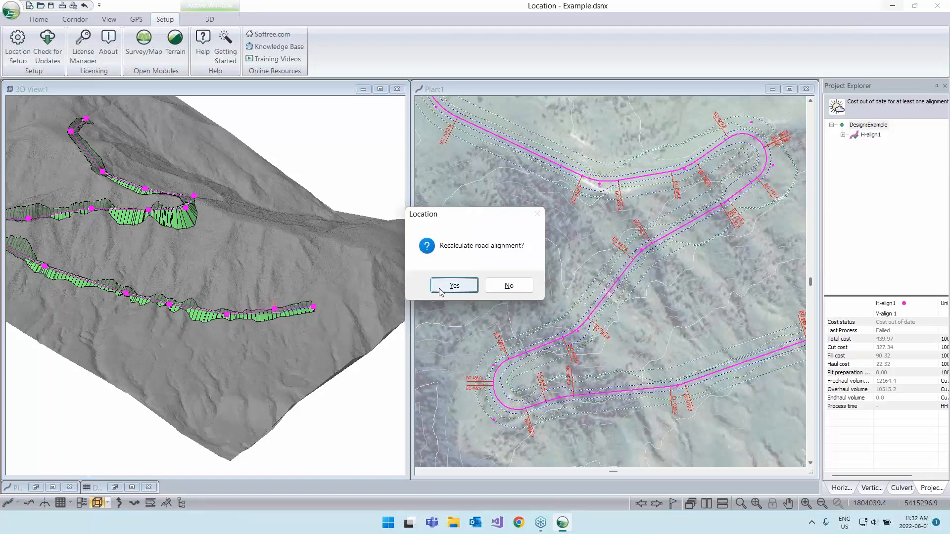
{"action": "left_click", "coordinate": [441, 287]}
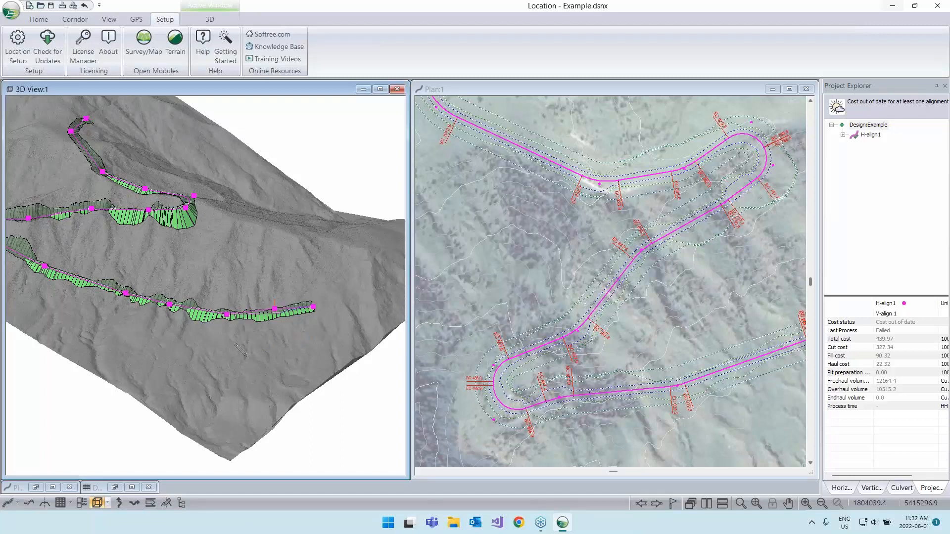
Step: Examine the extended H-align1 road and its cut and fill slopes on the terrain in 3D from several angles
{"action": "left_click_drag", "start_coordinate": [205, 384], "coordinate": [601, 412]}
{"action": "left_click_drag", "start_coordinate": [186, 316], "coordinate": [275, 284]}
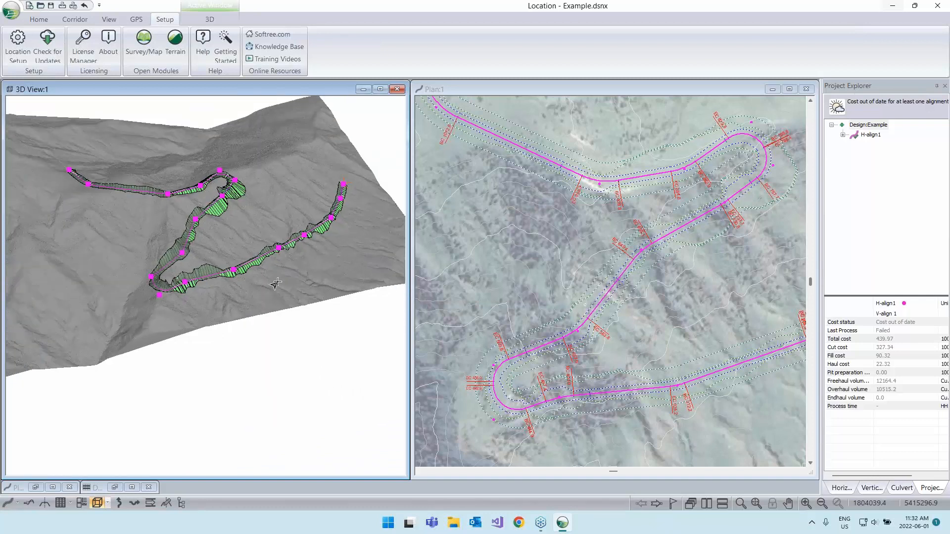
{"action": "mouse_move", "coordinate": [229, 286]}
{"action": "left_click_drag", "start_coordinate": [304, 301], "coordinate": [246, 272]}
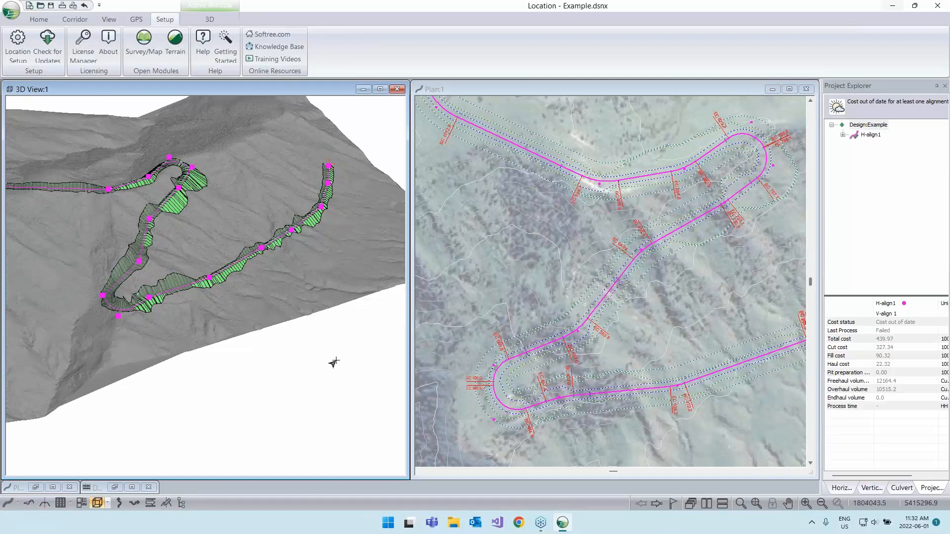
{"action": "mouse_move", "coordinate": [187, 377]}
{"action": "left_mouse_down"}
{"action": "mouse_move", "coordinate": [208, 384]}
{"action": "mouse_move", "coordinate": [184, 380]}
{"action": "left_mouse_up"}
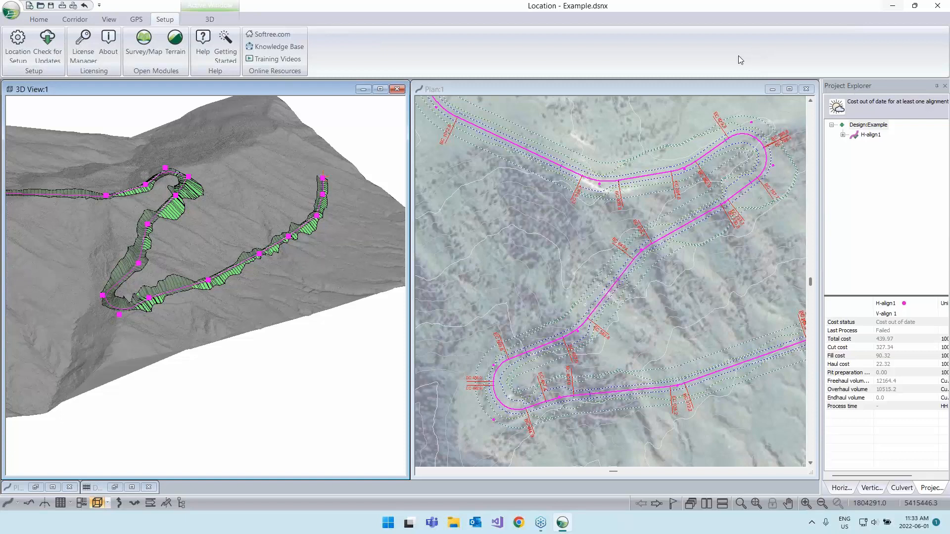
{"action": "left_click_drag", "start_coordinate": [317, 297], "coordinate": [238, 297]}
{"action": "scroll", "coordinate": [215, 276], "scroll_direction": "up", "scroll_amount": 3}
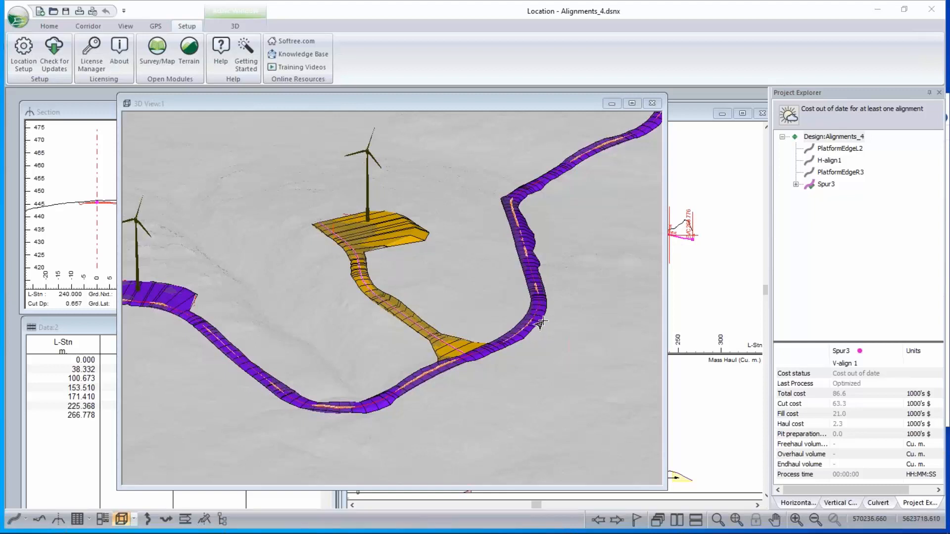
Step: Switch to the Terrain module and delete the two path features, including fly_path, from the LiDAR_1m_with_holes plan
{"action": "left_click", "coordinate": [189, 61]}
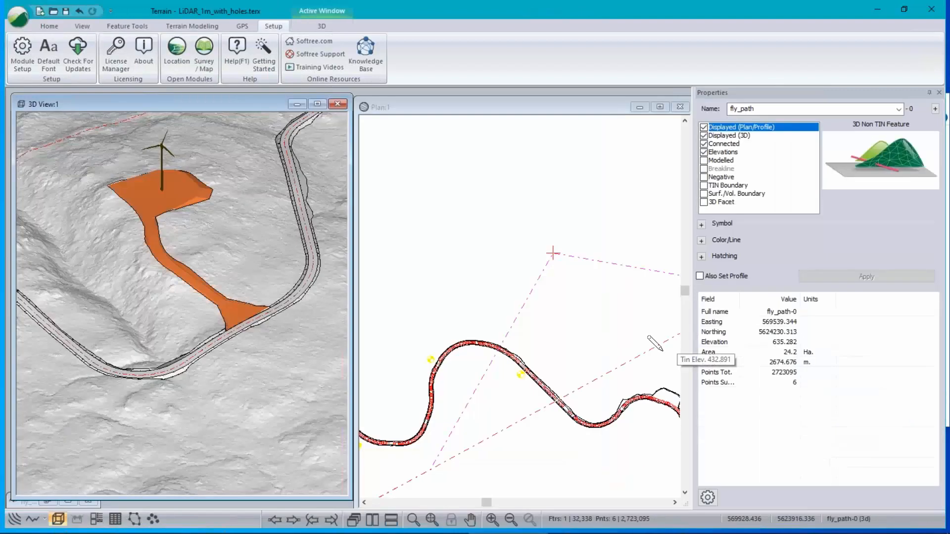
{"action": "scroll", "coordinate": [171, 198], "scroll_direction": "down", "scroll_amount": 3}
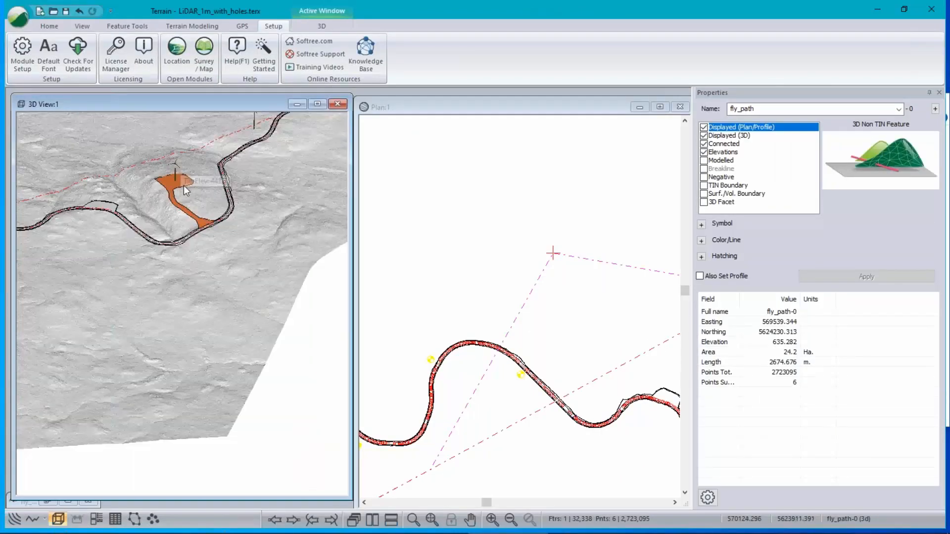
{"action": "middle_click_drag", "start_coordinate": [202, 217], "coordinate": [204, 221]}
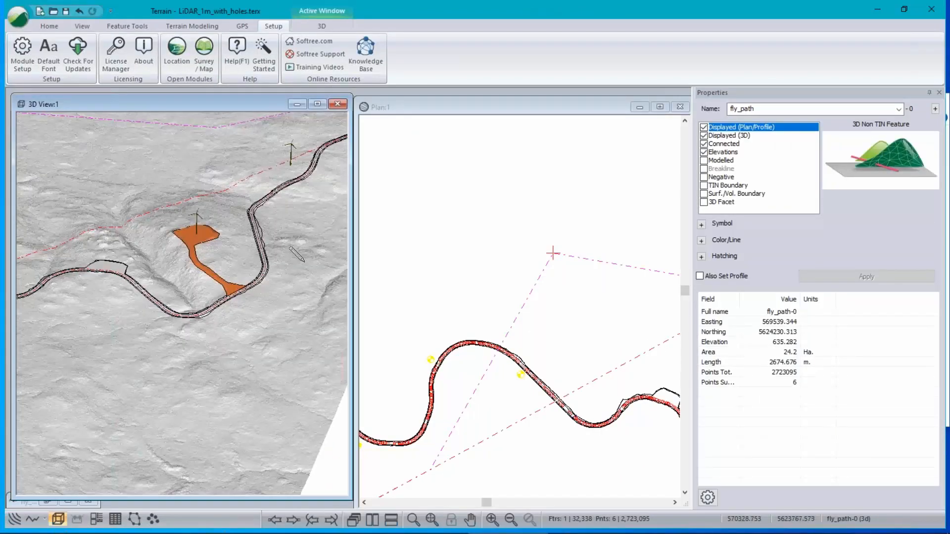
{"action": "scroll", "coordinate": [564, 297], "scroll_direction": "down", "scroll_amount": 3}
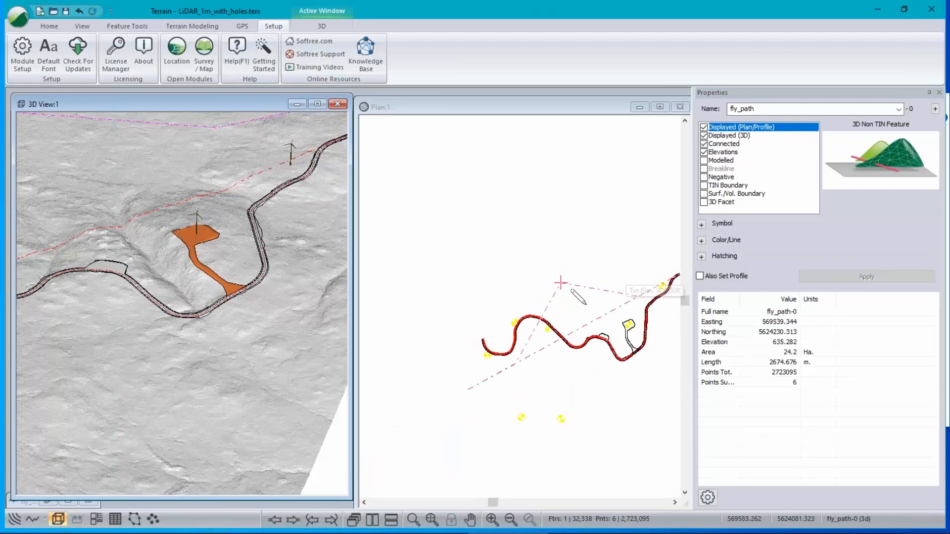
{"action": "right_click", "coordinate": [593, 263]}
{"action": "left_click", "coordinate": [630, 272]}
{"action": "left_click_drag", "start_coordinate": [596, 276], "coordinate": [627, 320]}
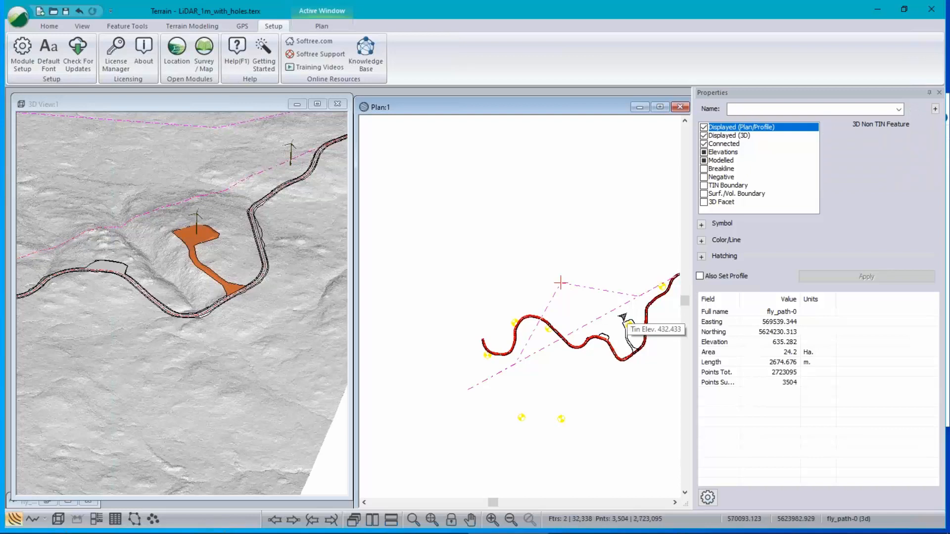
{"action": "key", "text": "Escape"}
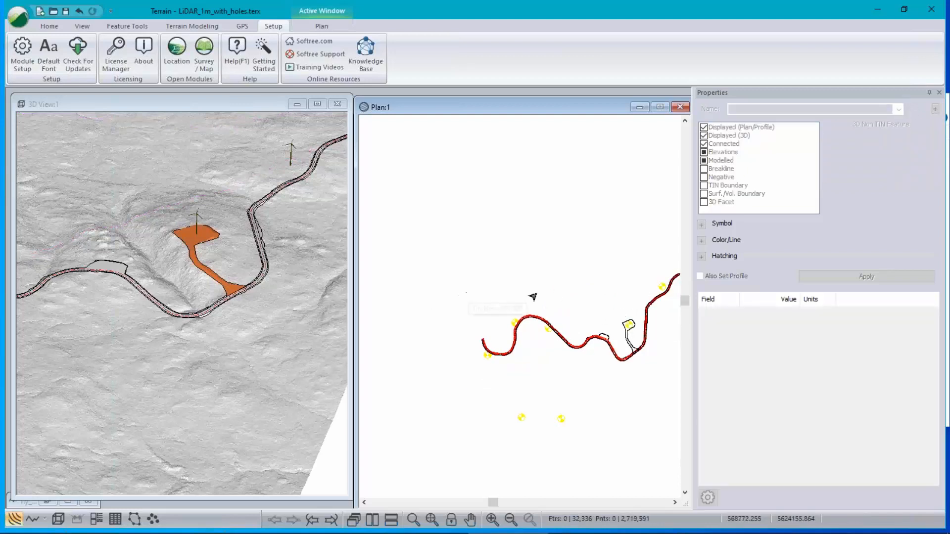
Step: Create a draped feature named trees with Elevations off and place its first three points around the road in plan
{"action": "left_click", "coordinate": [49, 26]}
{"action": "left_click", "coordinate": [65, 59]}
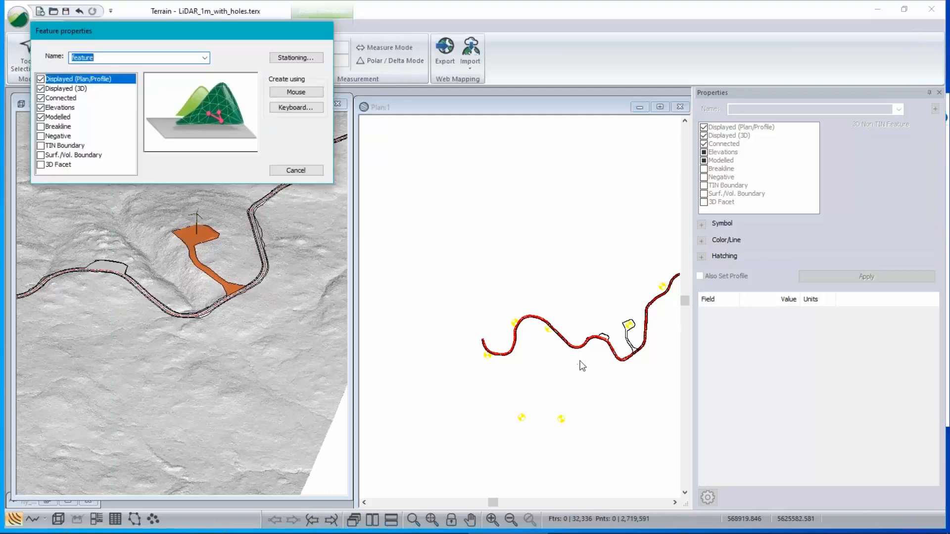
{"action": "left_click", "coordinate": [42, 108]}
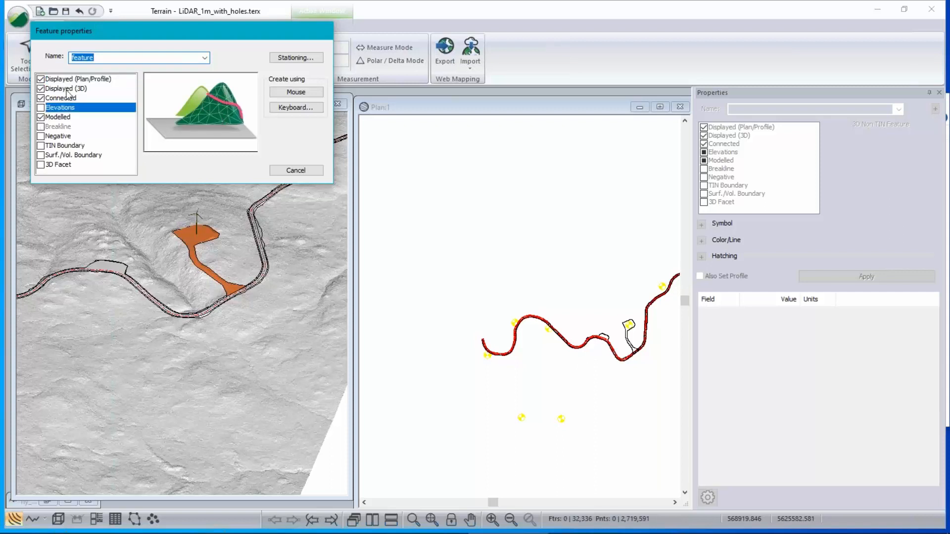
{"action": "type", "text": "trees"}
{"action": "left_click", "coordinate": [296, 92]}
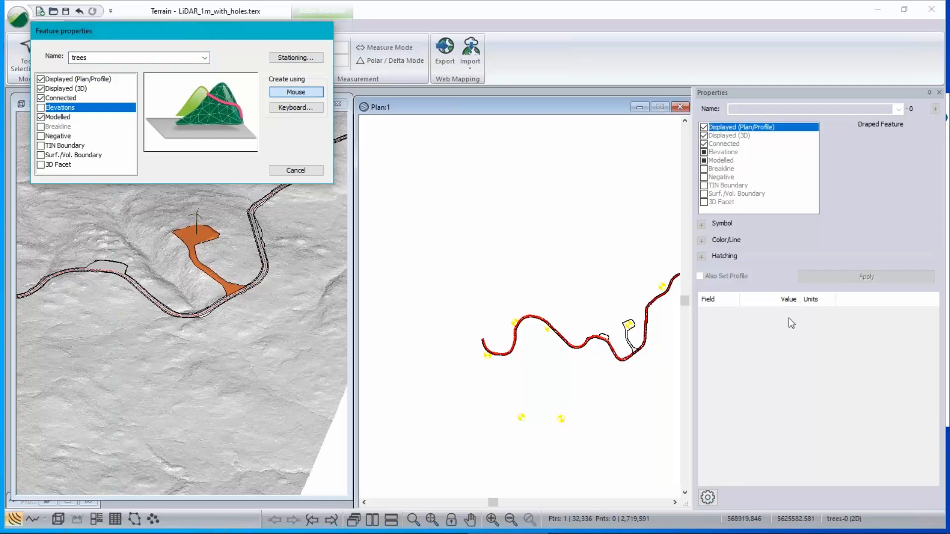
{"action": "left_click", "coordinate": [564, 305]}
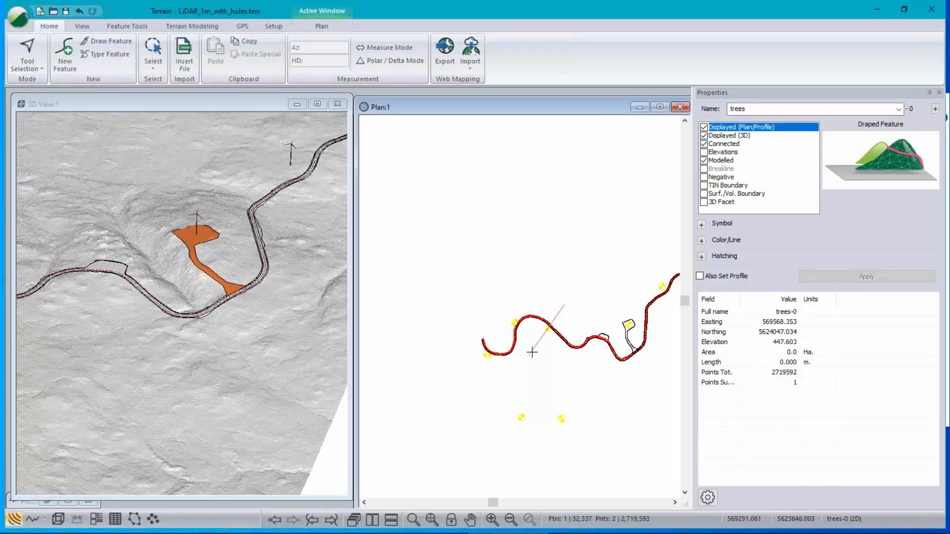
{"action": "left_click", "coordinate": [536, 348]}
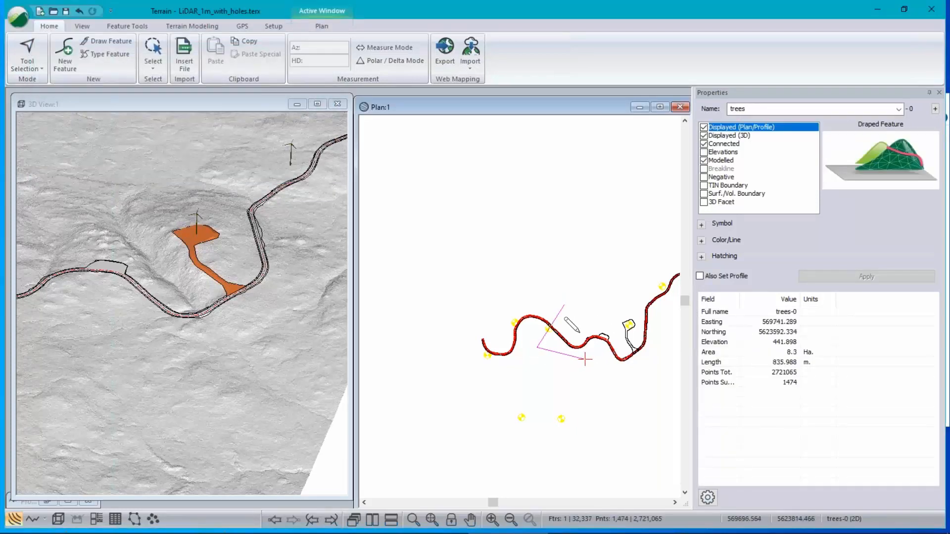
Step: Turn off the Connected property of the trees feature and add five more scattered points on both sides of the road
{"action": "left_click", "coordinate": [704, 144]}
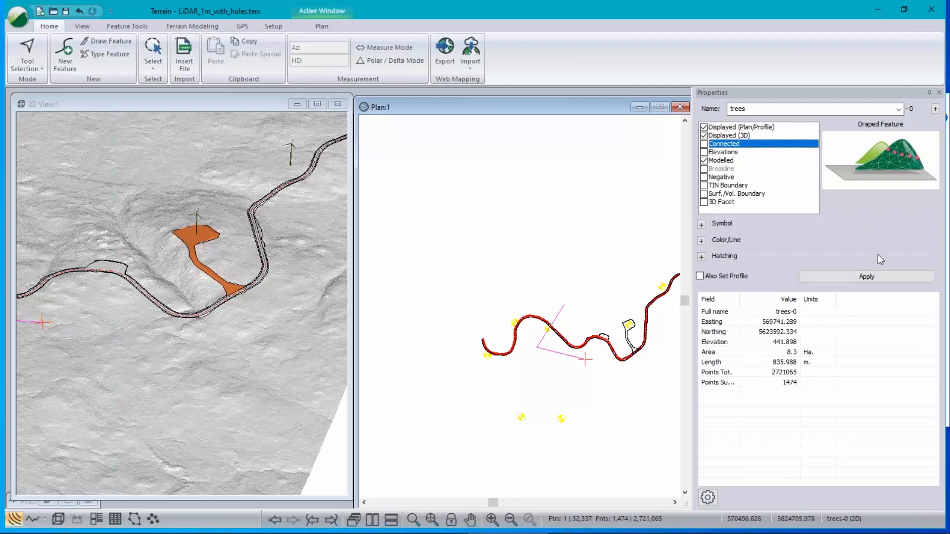
{"action": "left_click", "coordinate": [878, 274]}
{"action": "left_click", "coordinate": [607, 302]}
{"action": "left_click", "coordinate": [549, 345]}
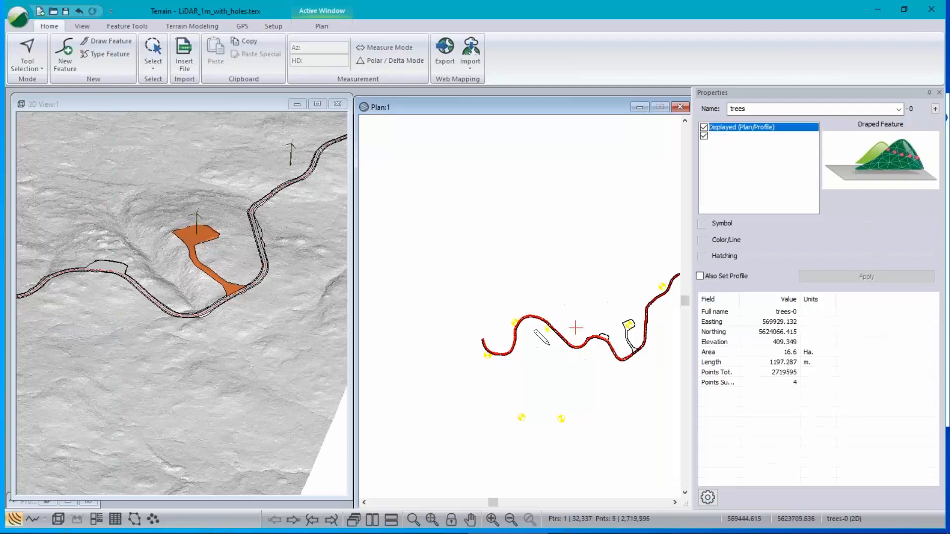
{"action": "left_click", "coordinate": [519, 325]}
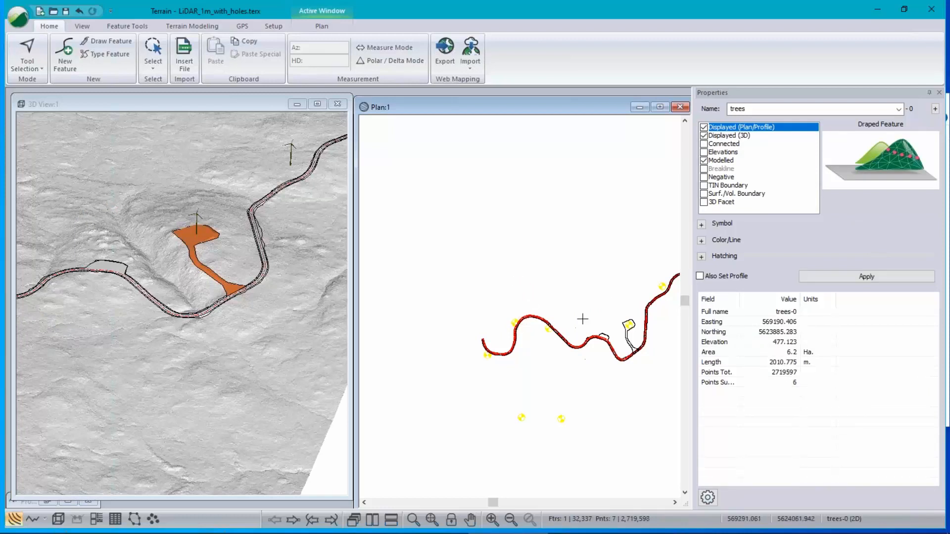
{"action": "left_click", "coordinate": [596, 317]}
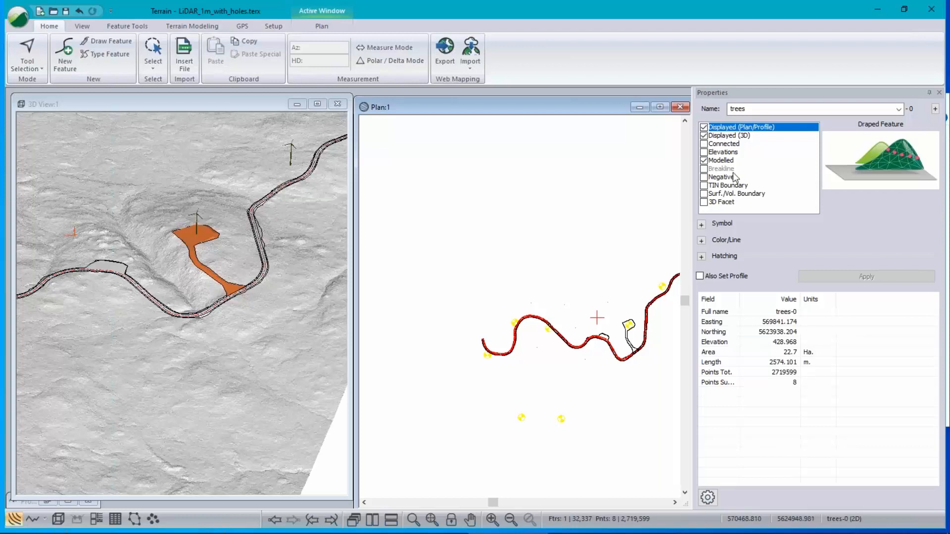
Step: Assign the Cedar Tree 3D symbol type to the trees feature and apply it
{"action": "left_click", "coordinate": [701, 224]}
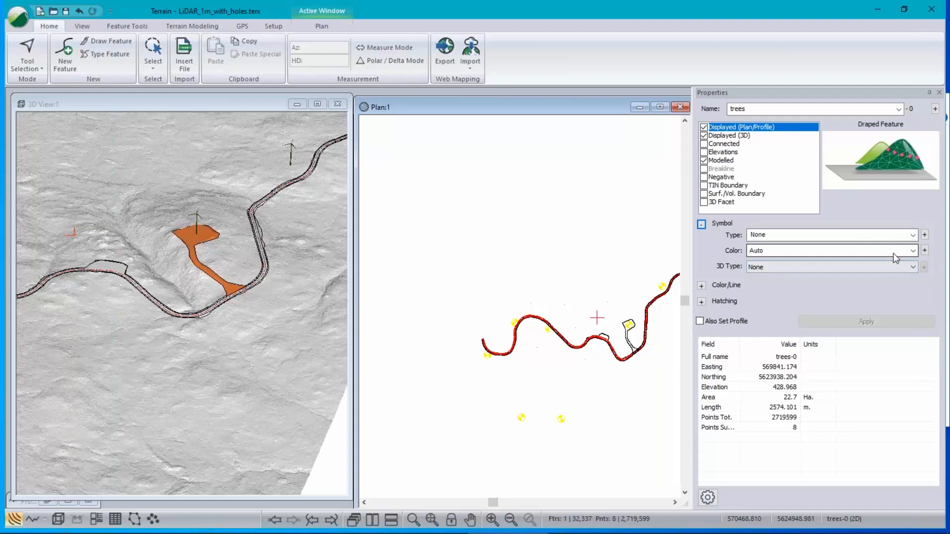
{"action": "left_click", "coordinate": [912, 267]}
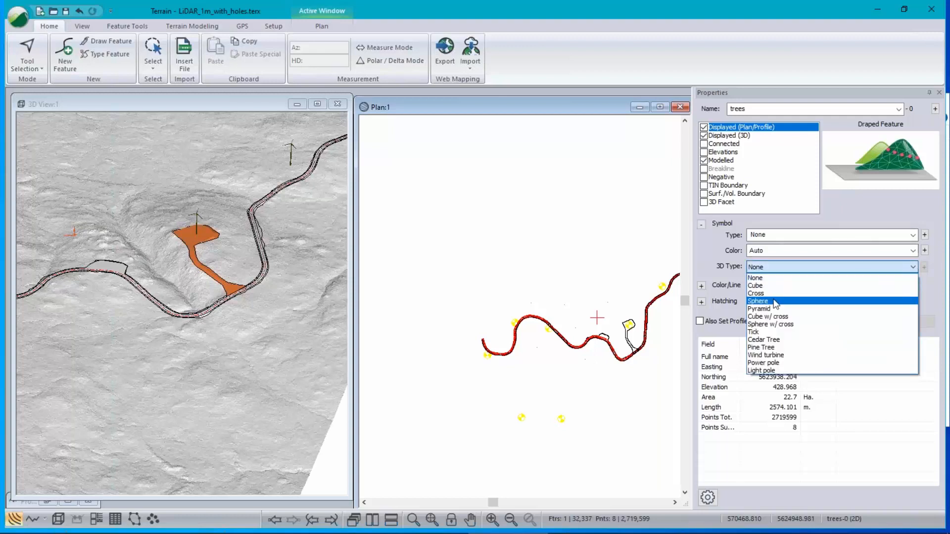
{"action": "left_click", "coordinate": [777, 340]}
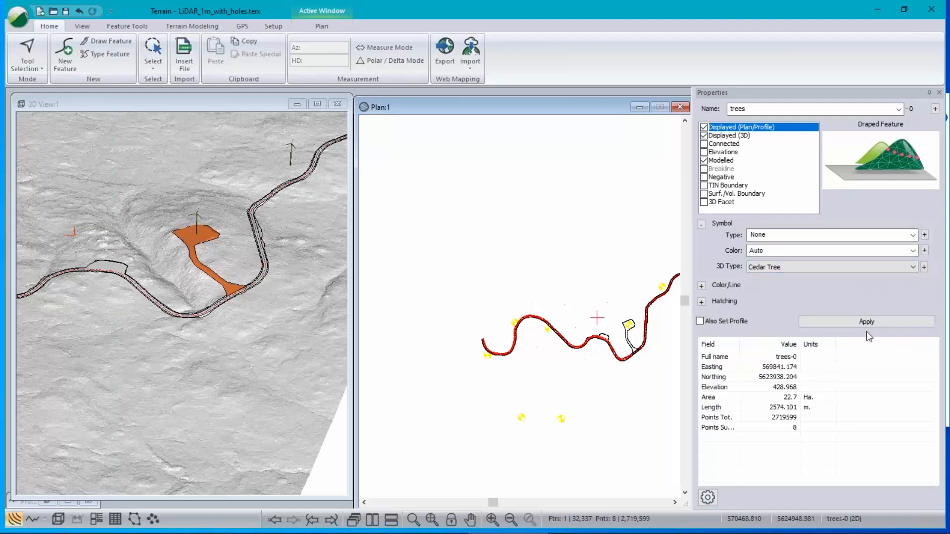
{"action": "left_click", "coordinate": [875, 320]}
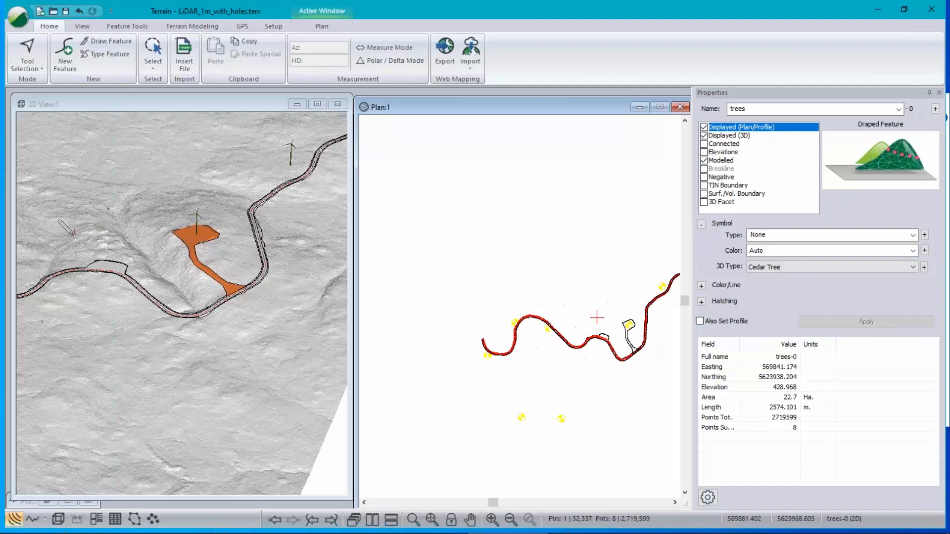
Step: Set the Cedar Tree symbol's scale factor to 5, apply it to the trees feature, and check the trees in 3D
{"action": "scroll", "coordinate": [74, 228], "scroll_direction": "up", "scroll_amount": 5}
{"action": "scroll", "coordinate": [107, 255], "scroll_direction": "up", "scroll_amount": 8}
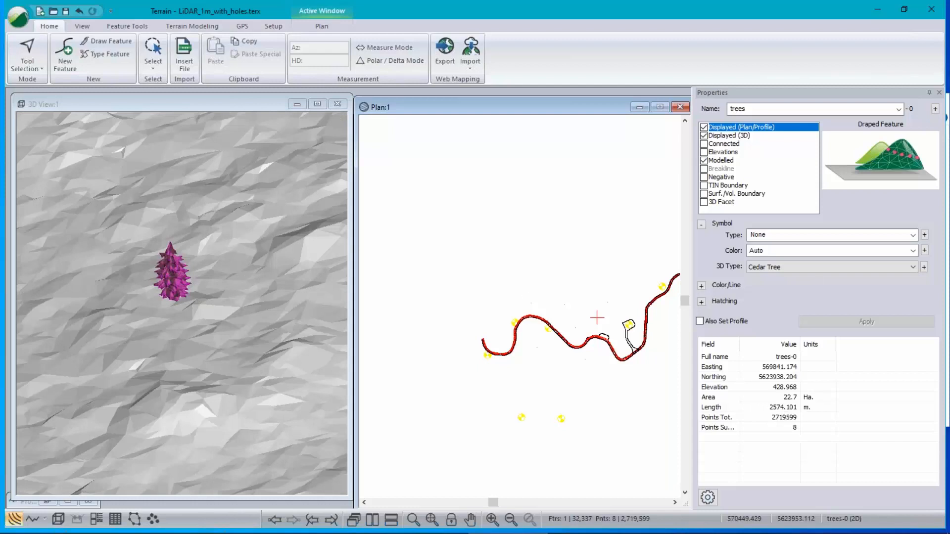
{"action": "left_click", "coordinate": [924, 268]}
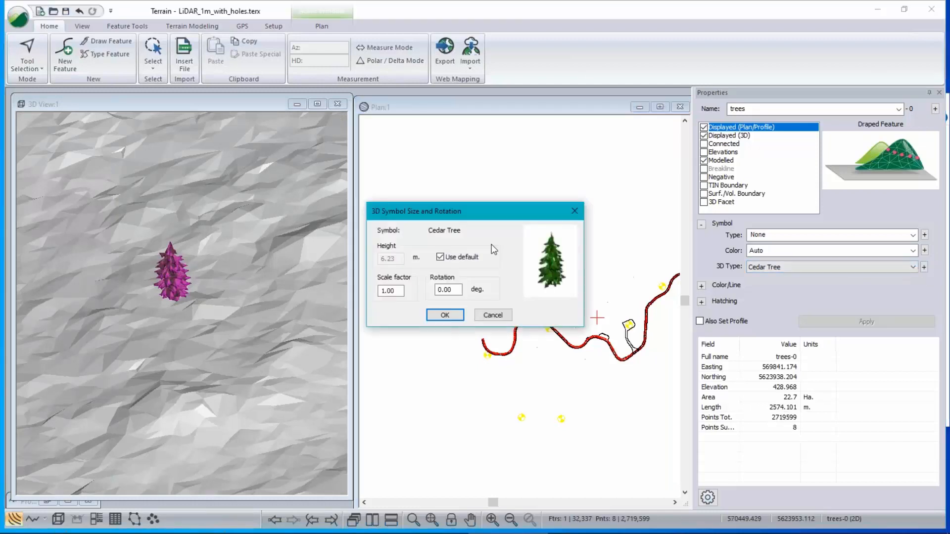
{"action": "double_click", "coordinate": [403, 291]}
{"action": "type", "text": "5"}
{"action": "left_click", "coordinate": [445, 315]}
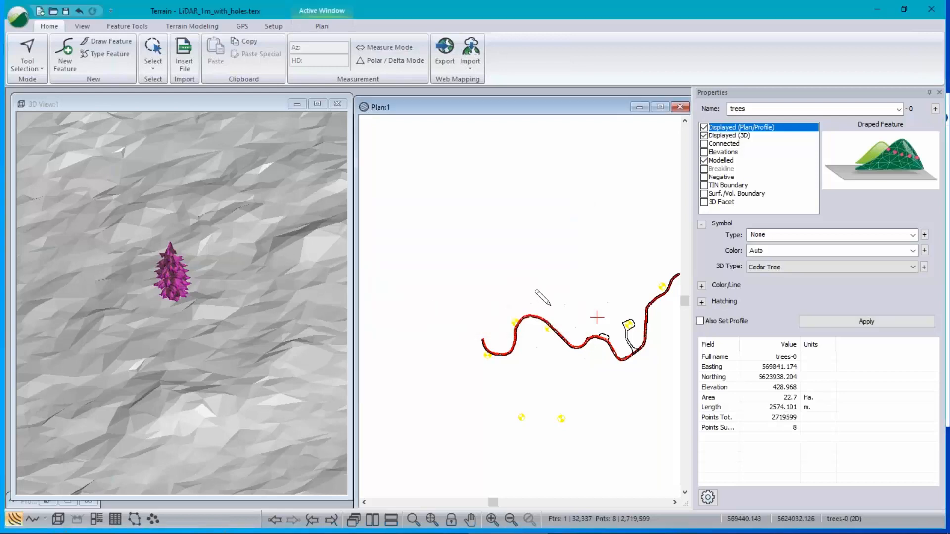
{"action": "left_click", "coordinate": [893, 321]}
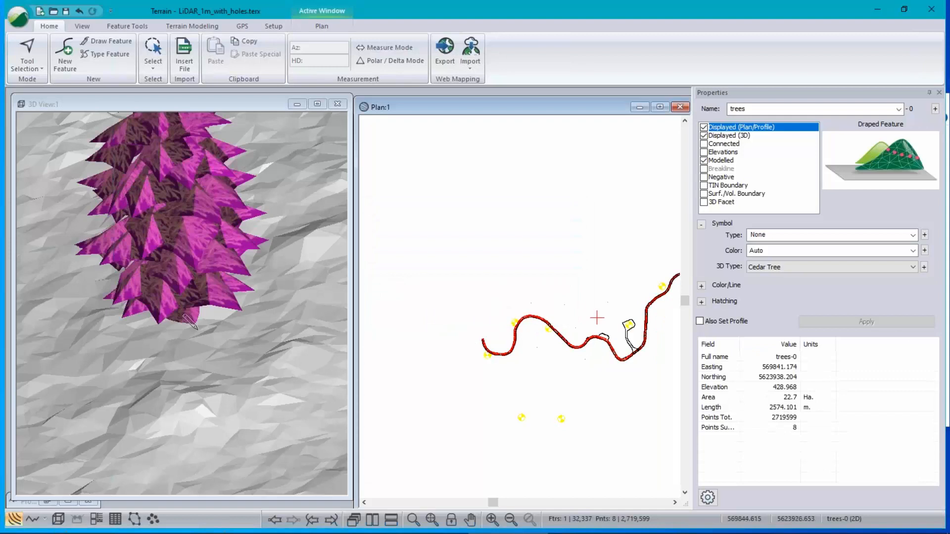
{"action": "scroll", "coordinate": [190, 283], "scroll_direction": "down", "scroll_amount": 6}
{"action": "scroll", "coordinate": [175, 267], "scroll_direction": "down", "scroll_amount": 8}
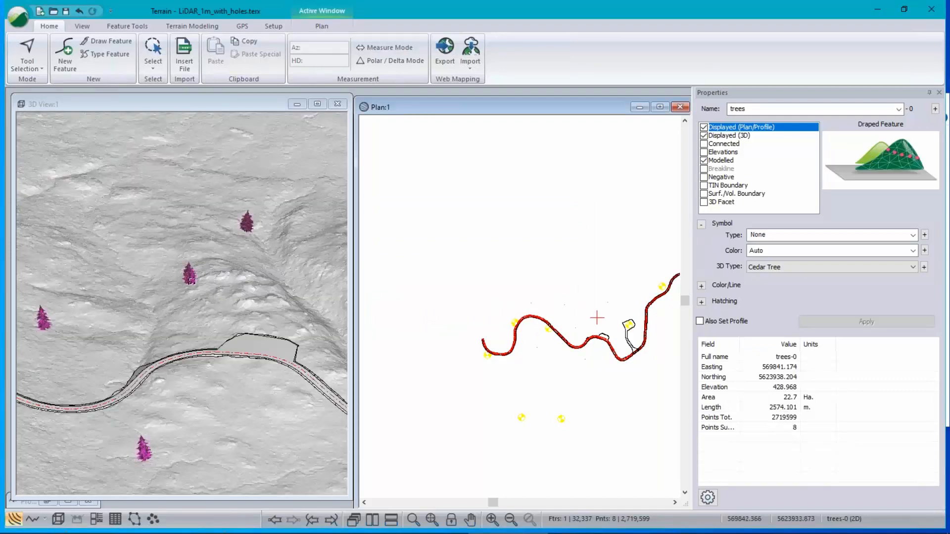
{"action": "scroll", "coordinate": [174, 266], "scroll_direction": "down", "scroll_amount": 2}
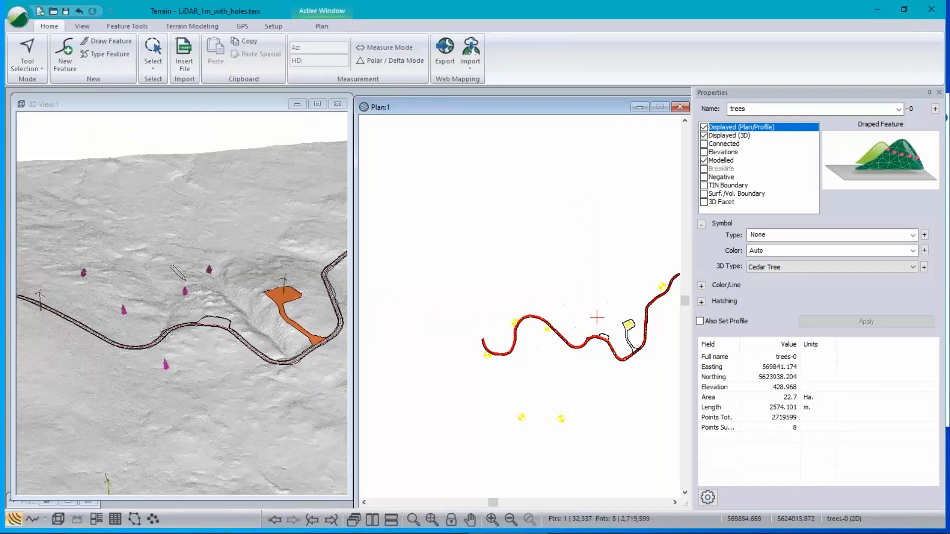
Step: Add three more scattered points to the trees feature in plan, north, south and west of the winding road
{"action": "left_click", "coordinate": [577, 315]}
{"action": "left_click", "coordinate": [554, 359]}
{"action": "left_click", "coordinate": [473, 309]}
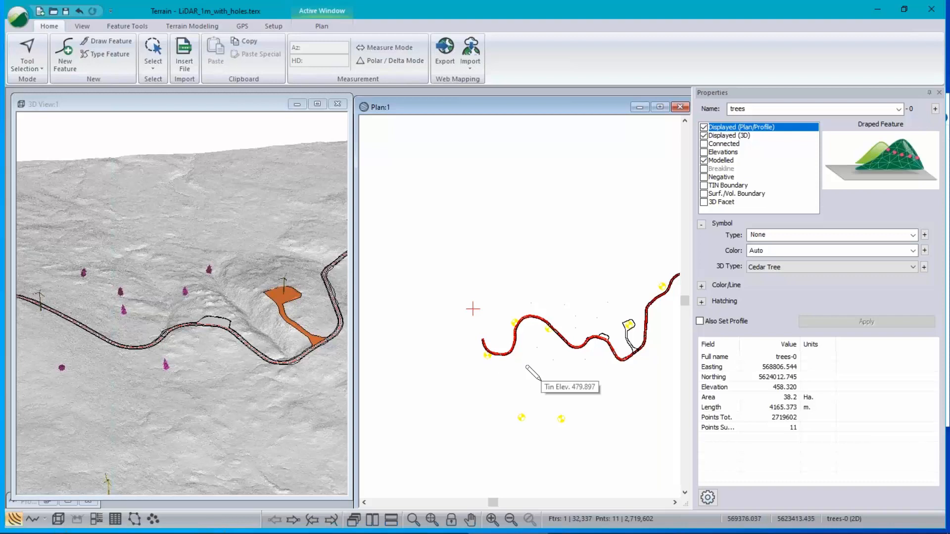
{"action": "left_click", "coordinate": [862, 271]}
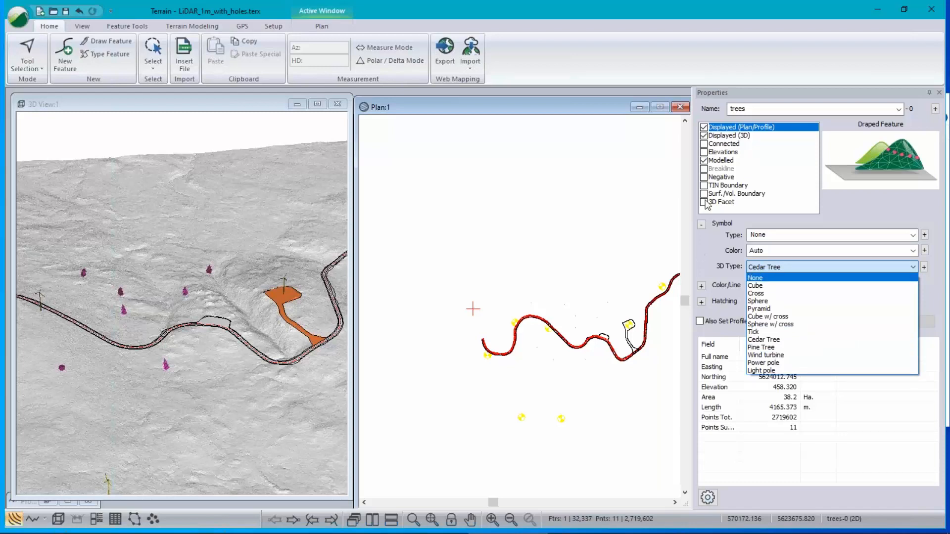
{"action": "left_click", "coordinate": [773, 92]}
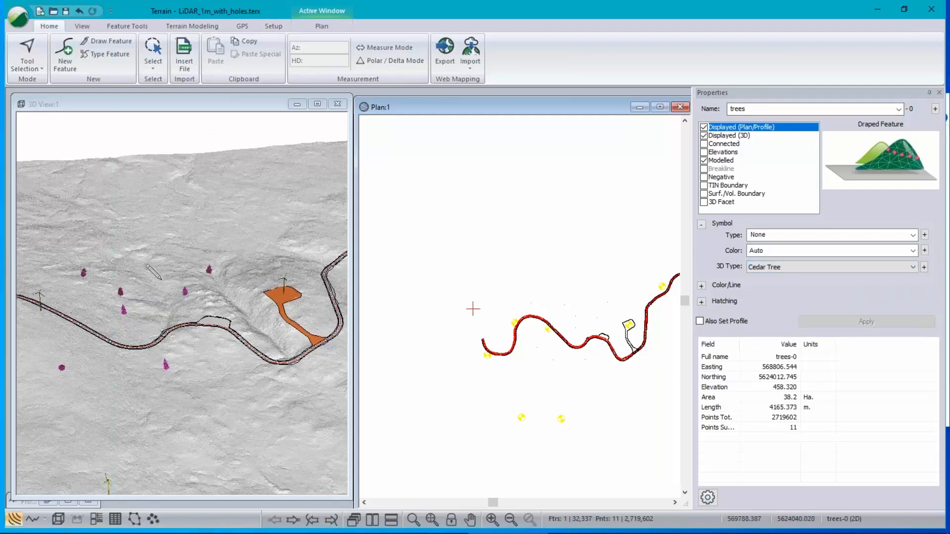
{"action": "mouse_move", "coordinate": [184, 304]}
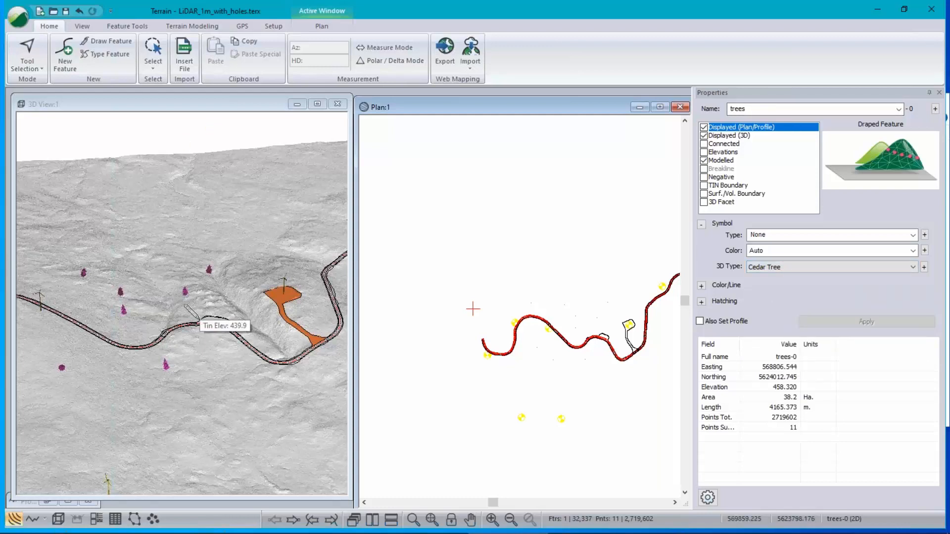
{"action": "scroll", "coordinate": [186, 306], "scroll_direction": "down", "scroll_amount": 1}
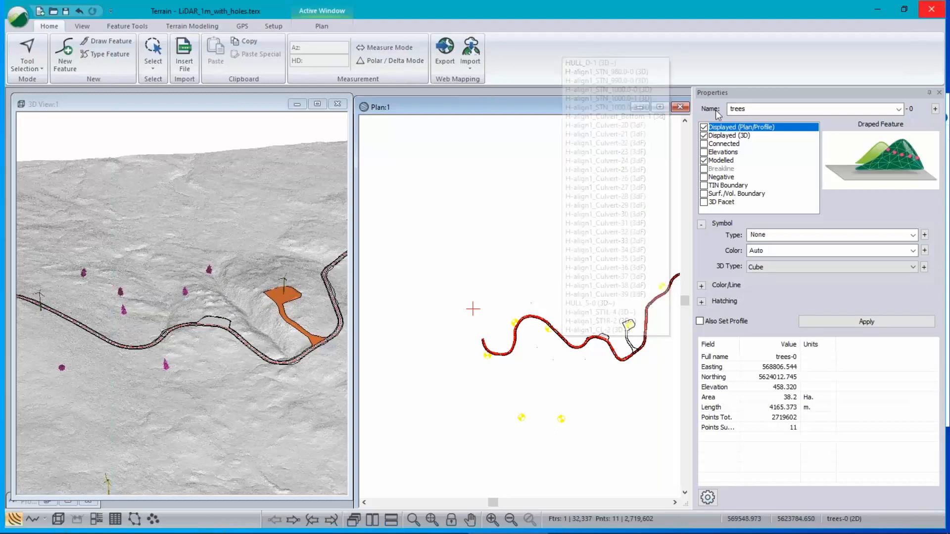
Step: Move the whole trees feature by rectangle slightly to the northeast in plan and place a copy of it to the southwest
{"action": "left_click", "coordinate": [120, 26]}
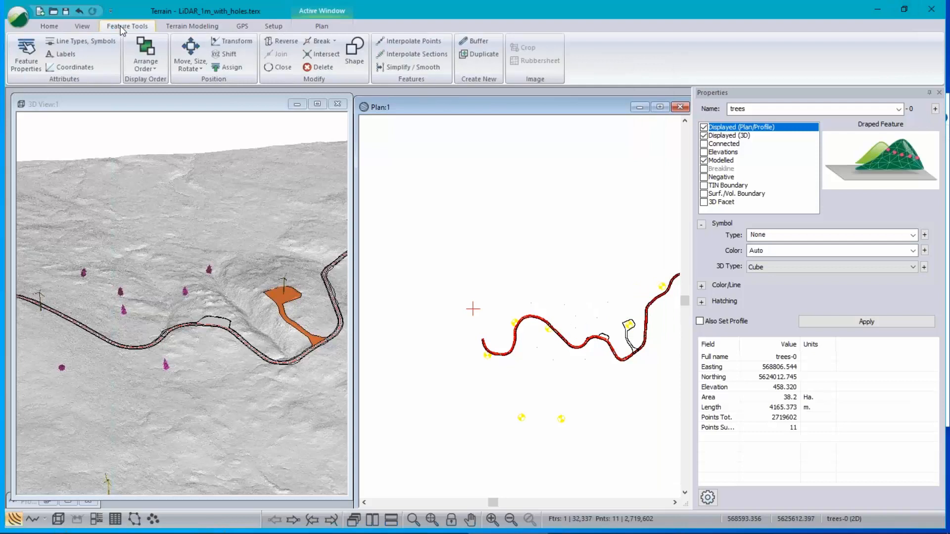
{"action": "left_click", "coordinate": [189, 62]}
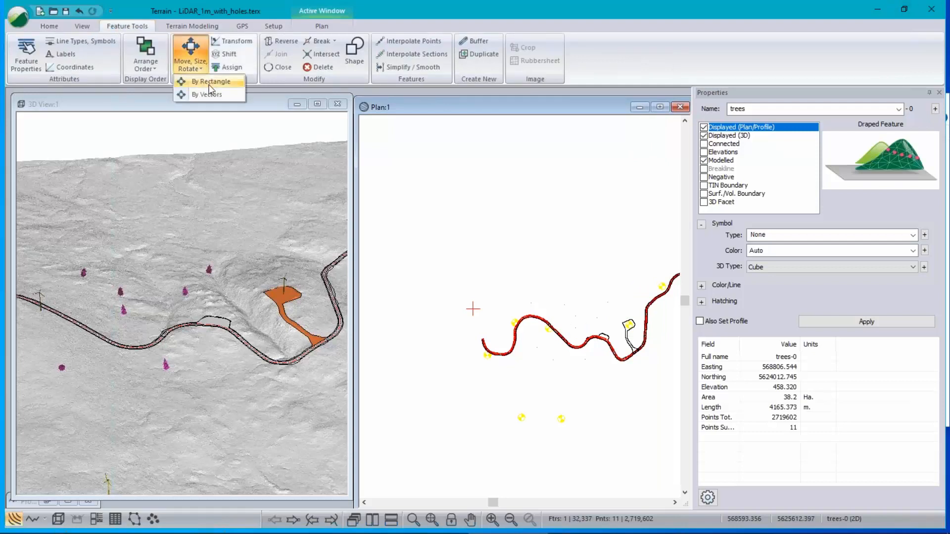
{"action": "left_click", "coordinate": [212, 83]}
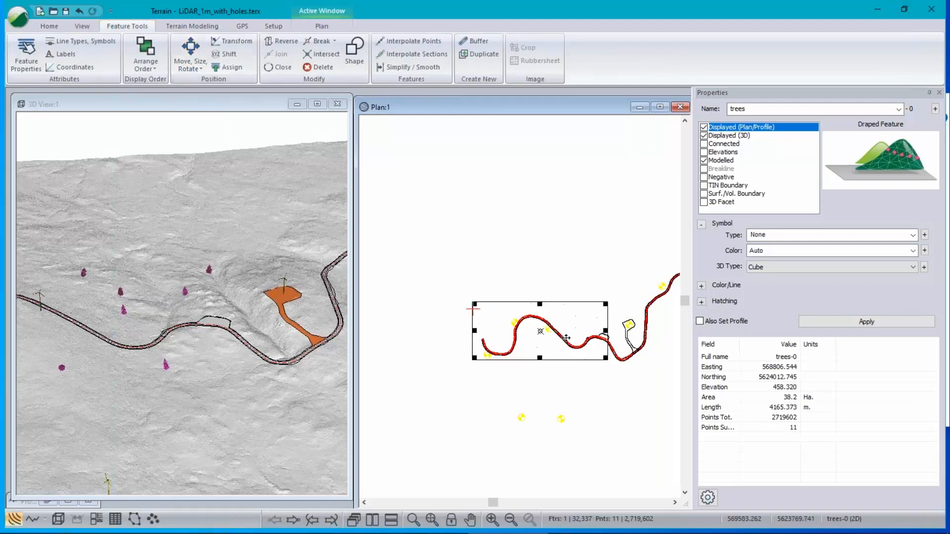
{"action": "left_click_drag", "start_coordinate": [574, 324], "coordinate": [582, 311]}
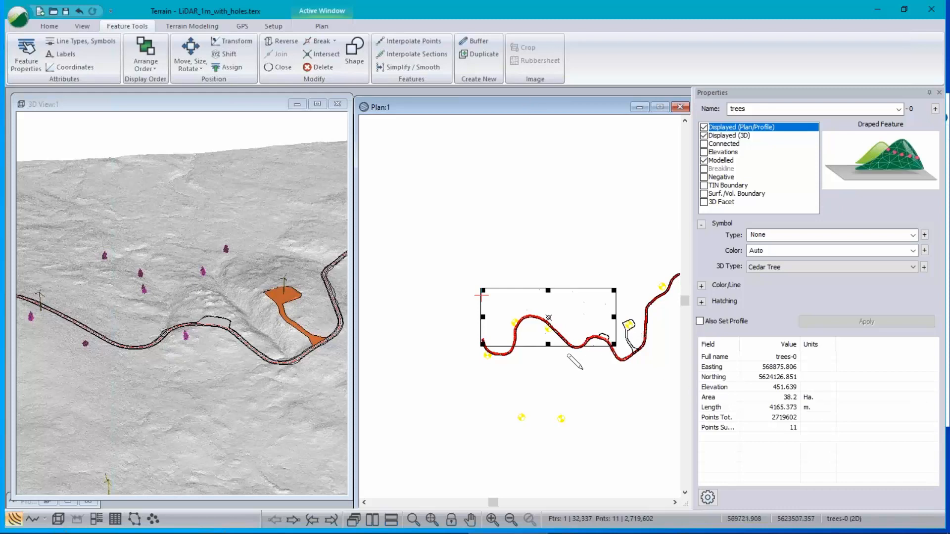
{"action": "left_click_drag", "start_coordinate": [575, 310], "coordinate": [563, 334], "text": "ctrl"}
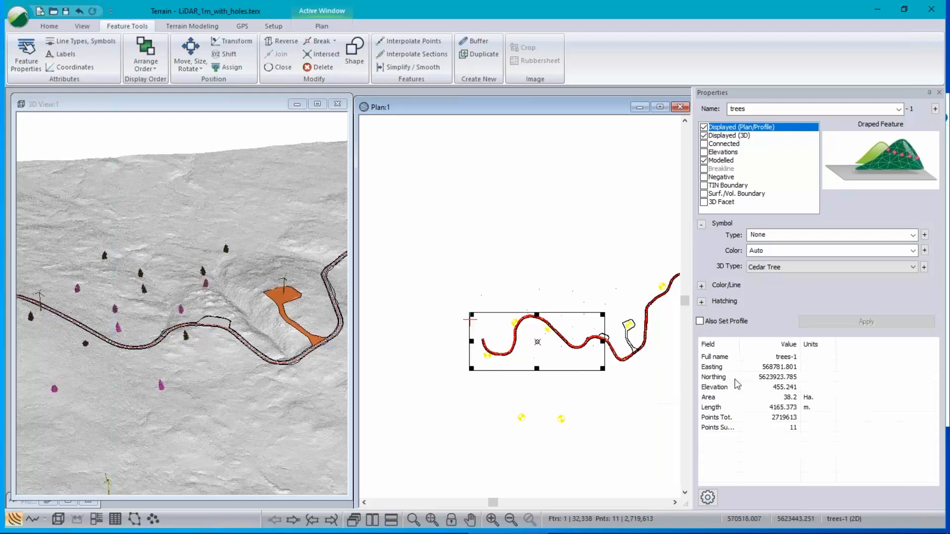
Step: Assign the Pine Tree 3D symbol type to the copied trees feature and apply it
{"action": "left_click", "coordinate": [924, 267]}
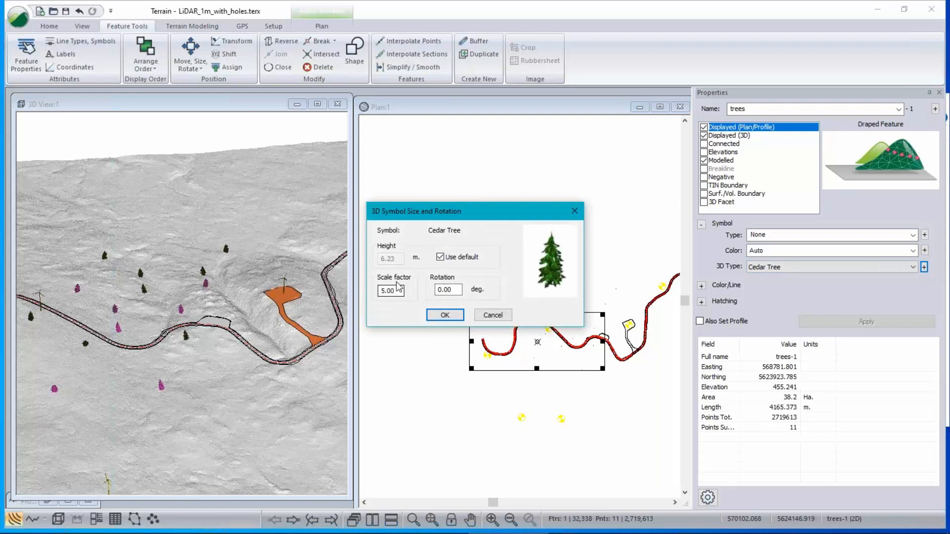
{"action": "left_click", "coordinate": [493, 320]}
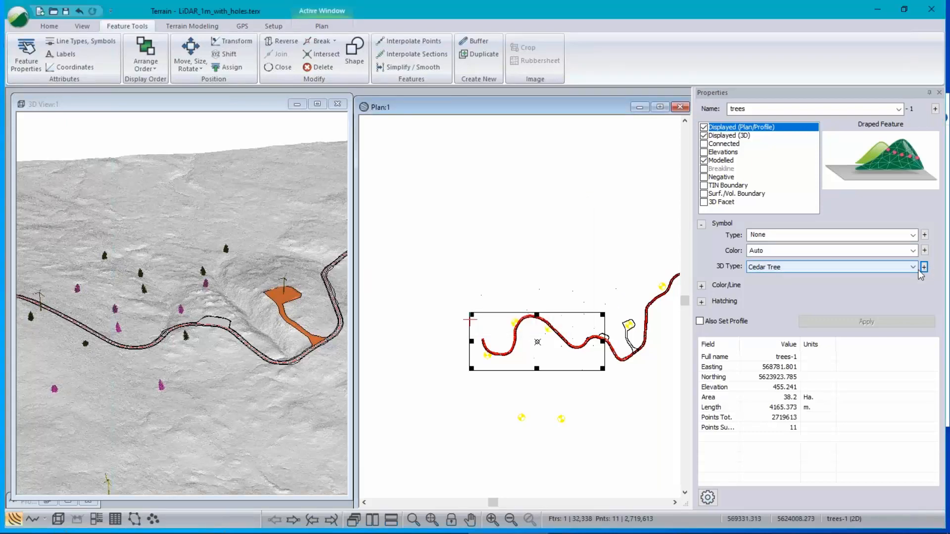
{"action": "left_click", "coordinate": [913, 267]}
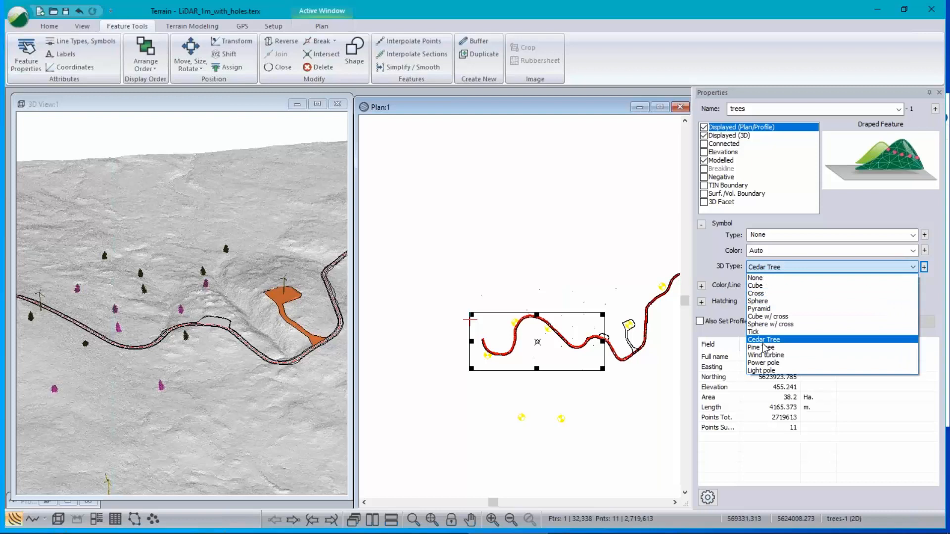
{"action": "left_click", "coordinate": [763, 347]}
{"action": "left_click", "coordinate": [916, 326]}
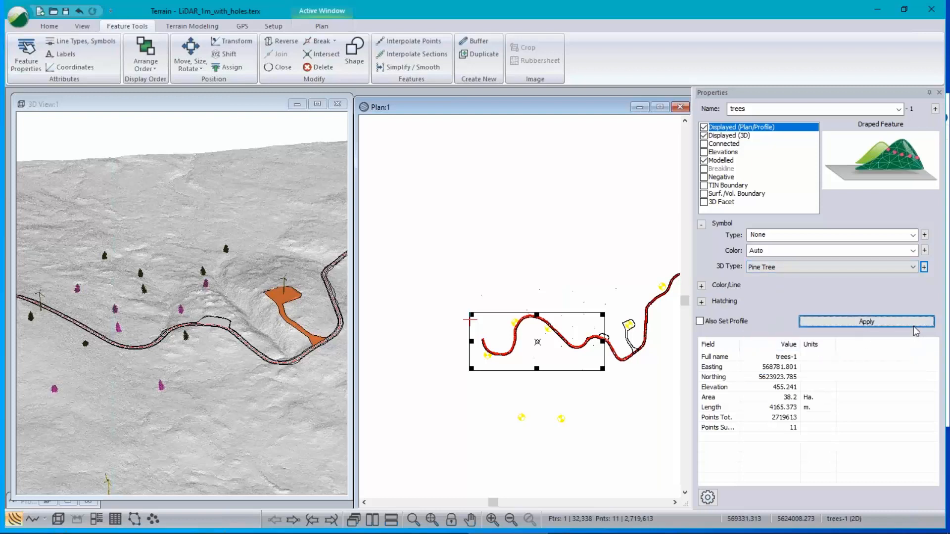
Step: Leave the rectangle transform in plan and set the mouse mode to edit/insert points
{"action": "left_click", "coordinate": [451, 392]}
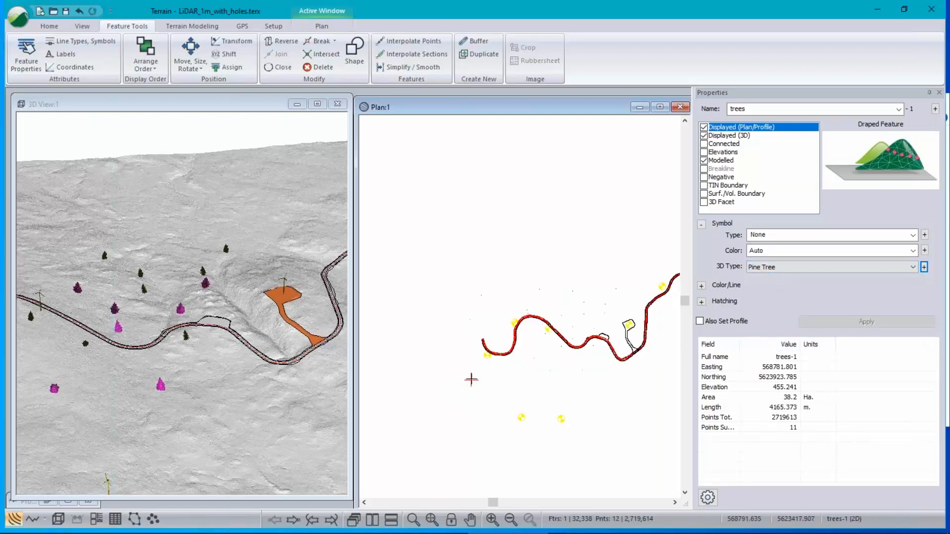
{"action": "scroll", "coordinate": [470, 378], "scroll_direction": "down", "scroll_amount": 1}
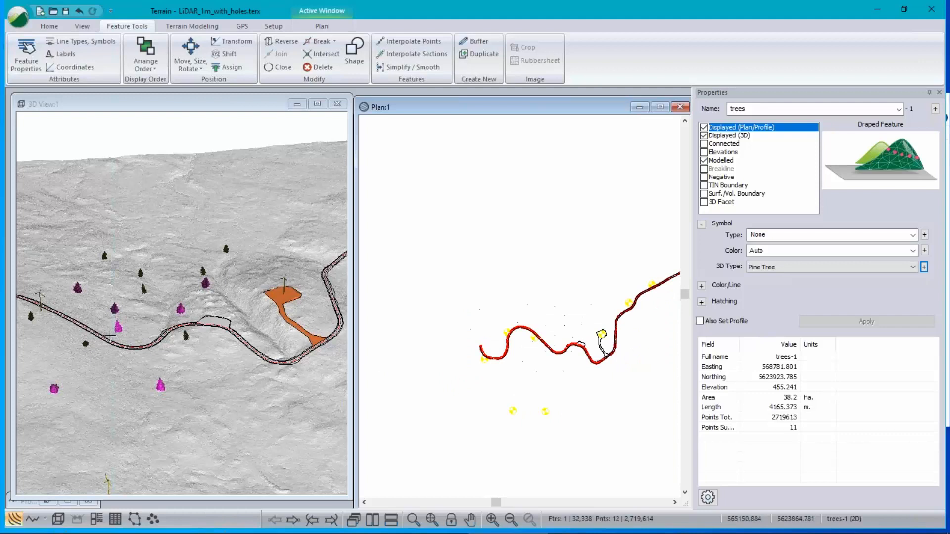
{"action": "middle_click_drag", "start_coordinate": [190, 378], "coordinate": [196, 353]}
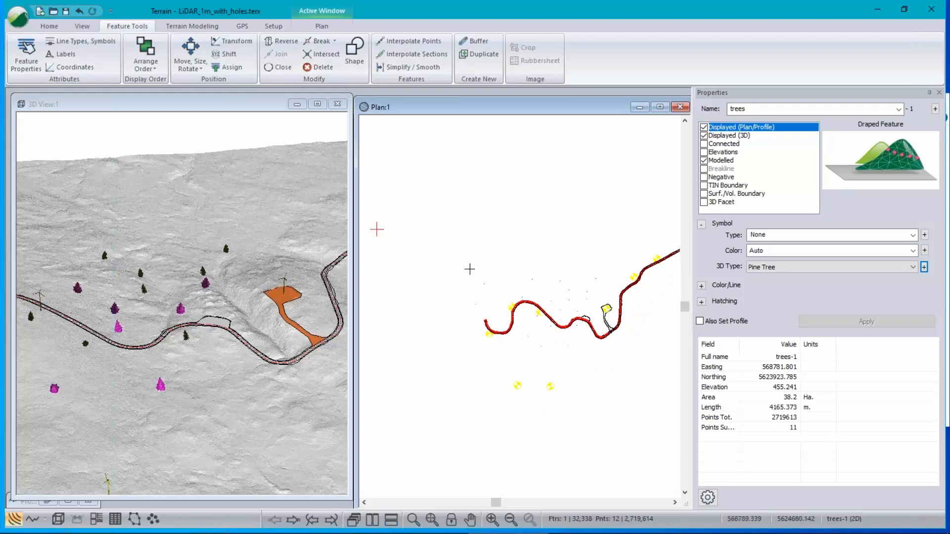
{"action": "right_click", "coordinate": [480, 253]}
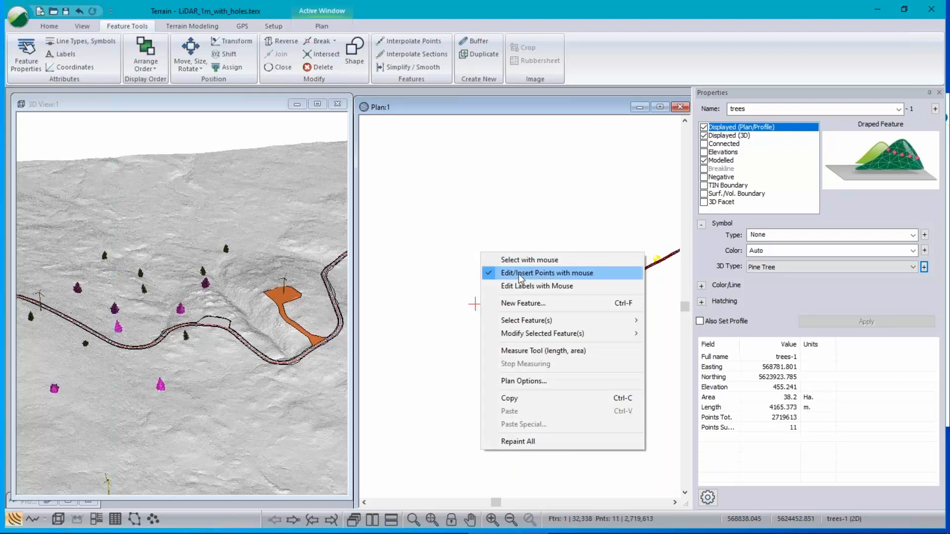
{"action": "left_click", "coordinate": [518, 274]}
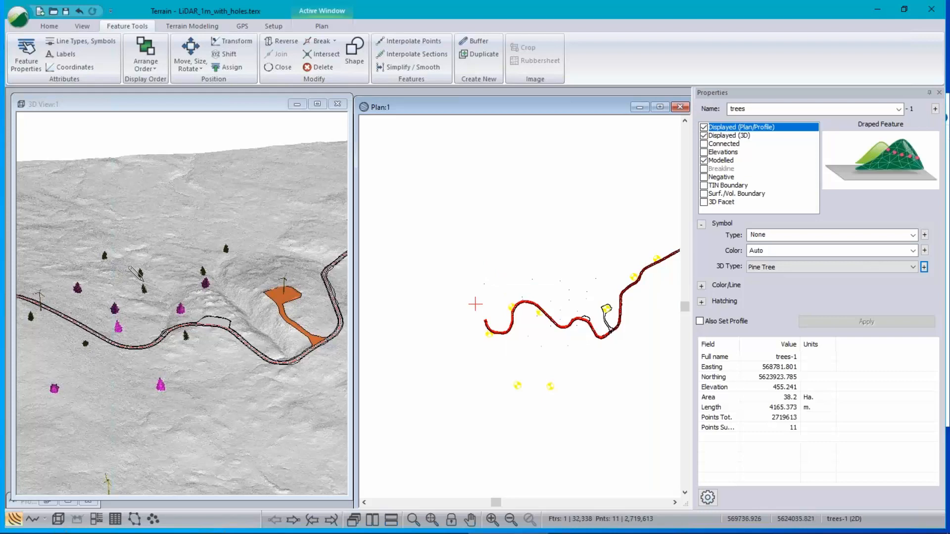
Step: Orbit and zoom the 3D view to examine the cedar and pine tree symbols on the terrain beside the road
{"action": "mouse_move", "coordinate": [148, 294]}
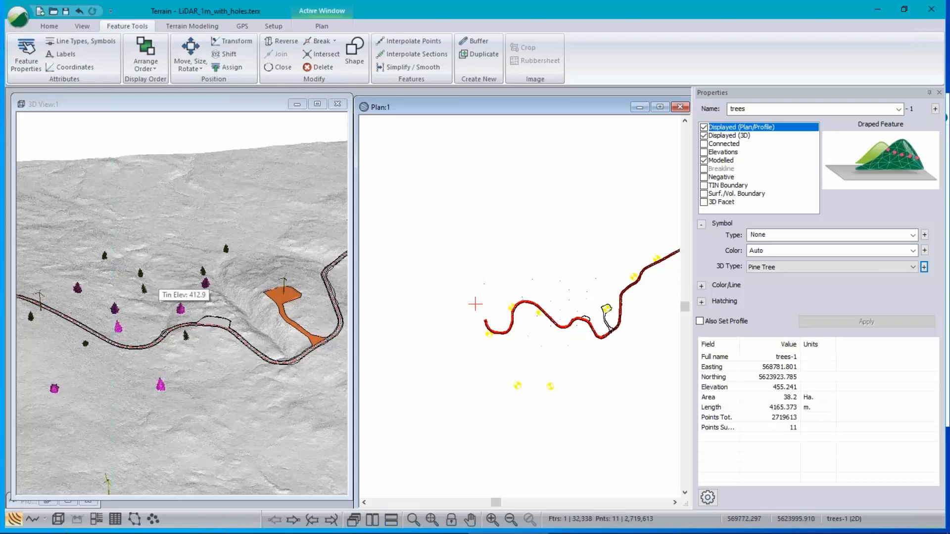
{"action": "right_click", "coordinate": [171, 301]}
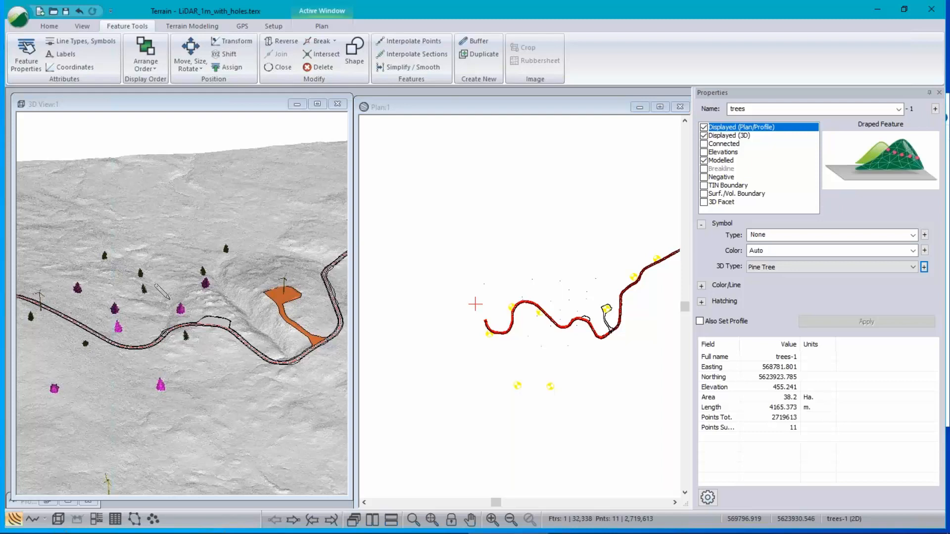
{"action": "left_click", "coordinate": [220, 108]}
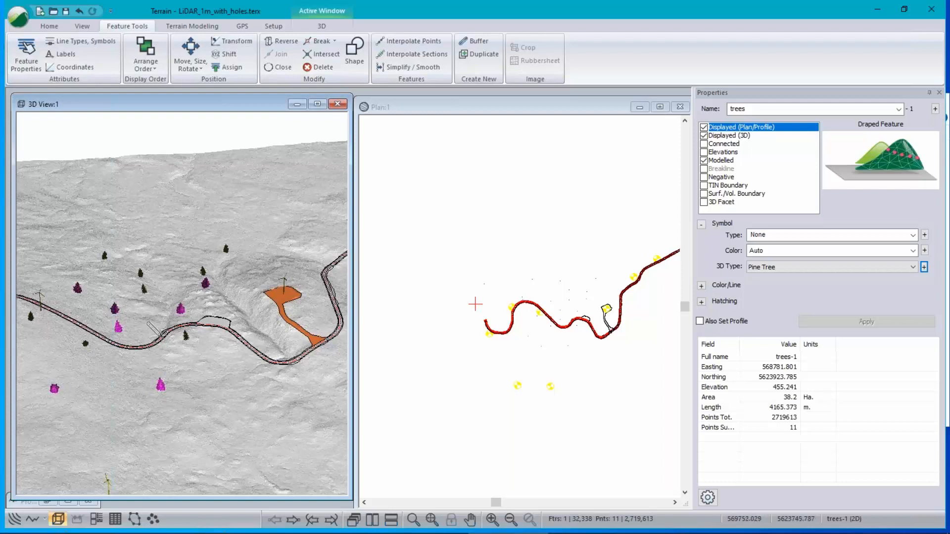
{"action": "mouse_move", "coordinate": [148, 348]}
{"action": "middle_mouse_down"}
{"action": "mouse_move", "coordinate": [163, 300]}
{"action": "mouse_move", "coordinate": [185, 321]}
{"action": "mouse_move", "coordinate": [173, 329]}
{"action": "middle_mouse_up"}
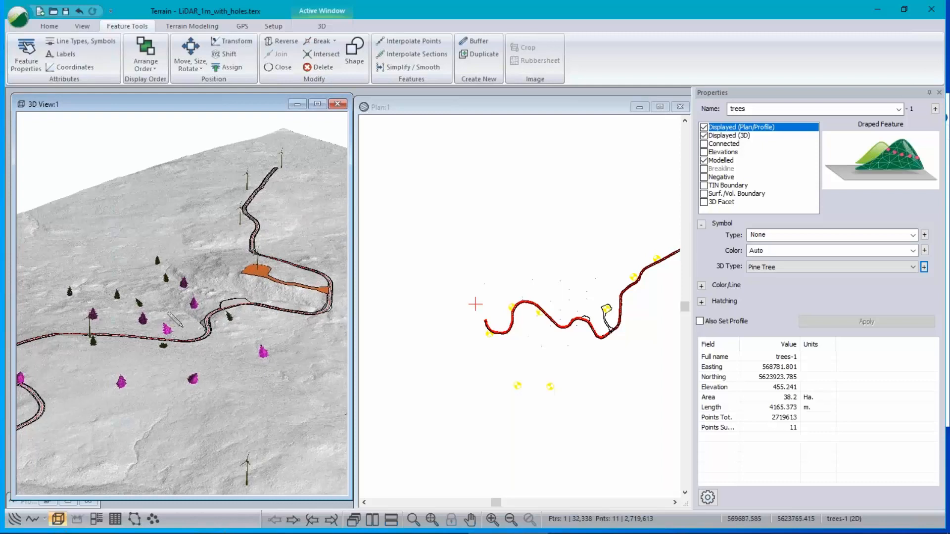
{"action": "scroll", "coordinate": [178, 316], "scroll_direction": "up", "scroll_amount": 10}
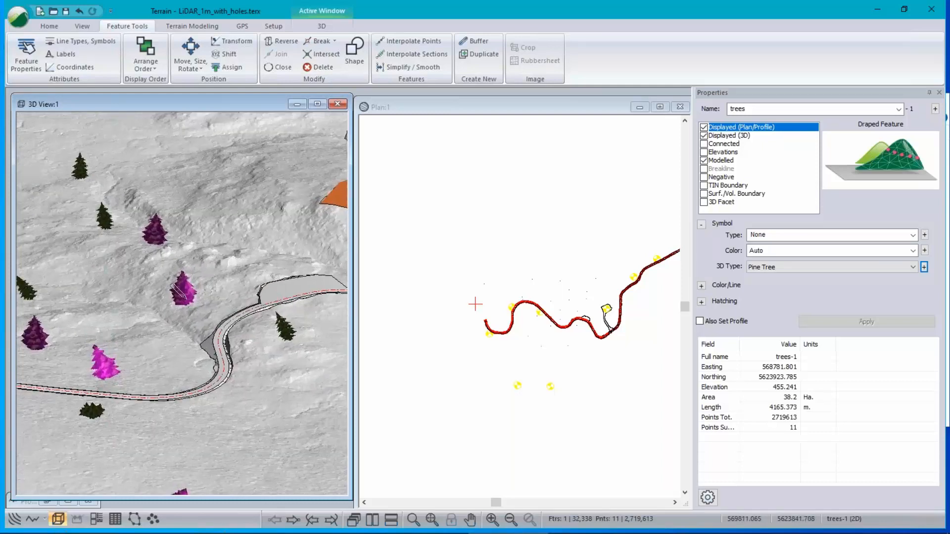
{"action": "scroll", "coordinate": [173, 286], "scroll_direction": "up", "scroll_amount": 5}
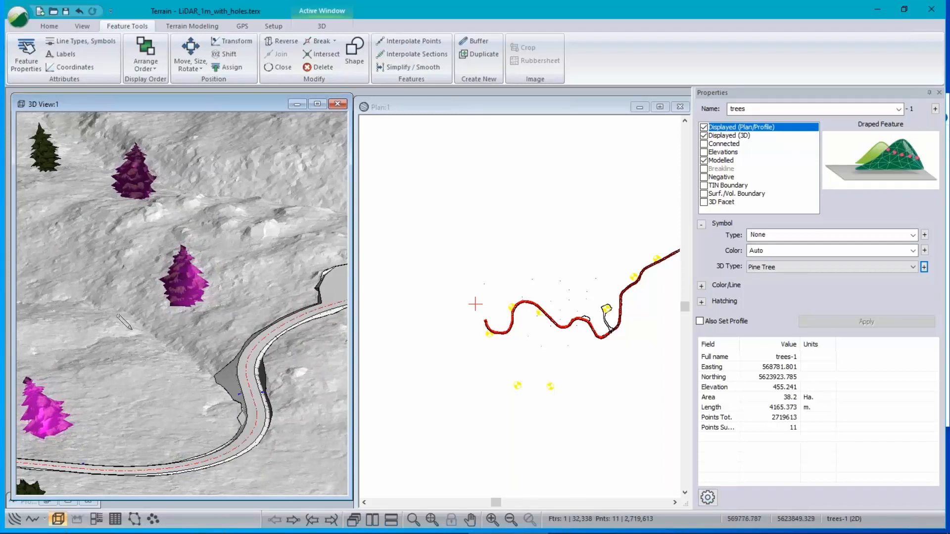
{"action": "scroll", "coordinate": [176, 307], "scroll_direction": "up", "scroll_amount": 5}
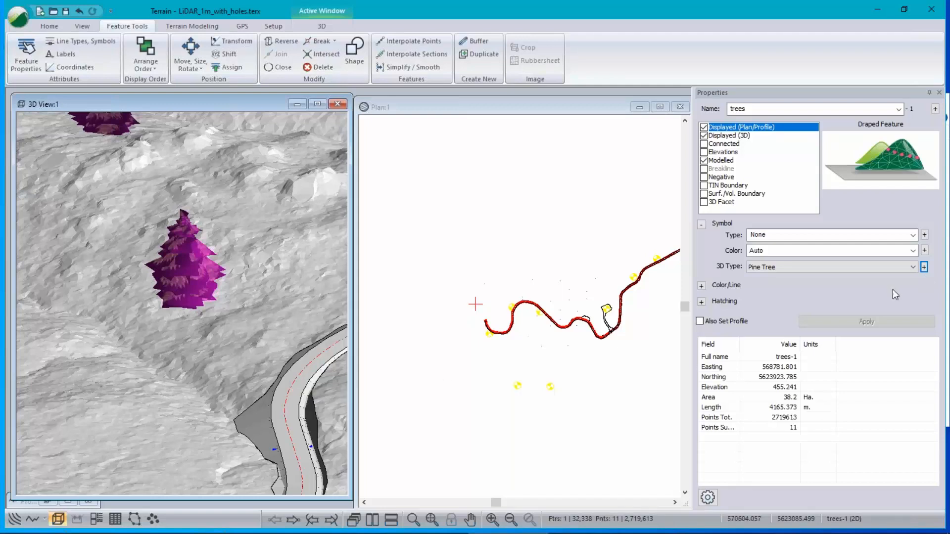
Step: Review the 3D symbol types and the line types available for the copied trees feature
{"action": "left_click", "coordinate": [913, 267]}
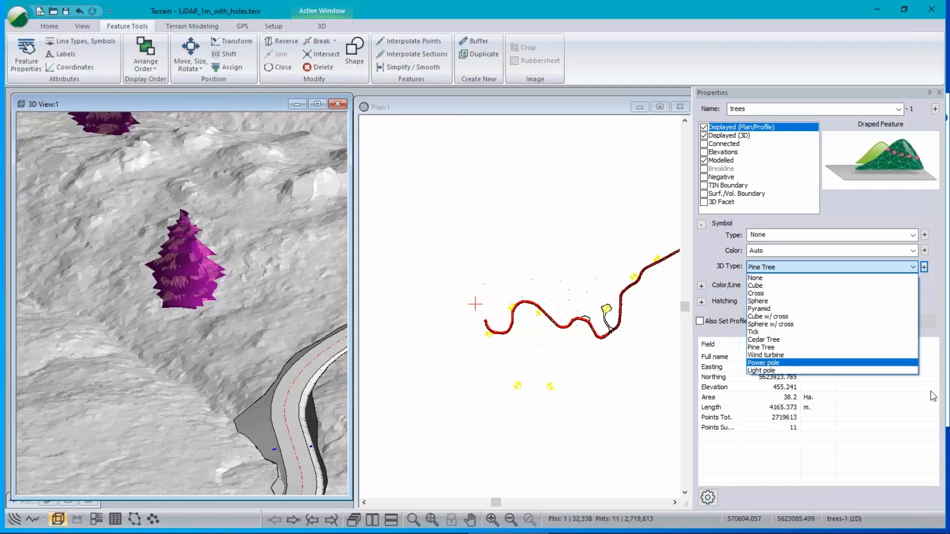
{"action": "left_click", "coordinate": [822, 89]}
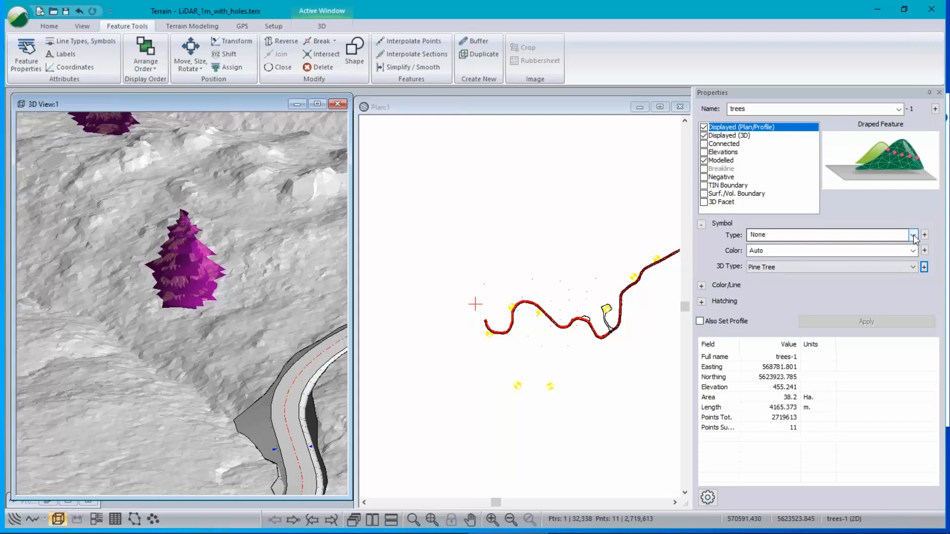
{"action": "left_click", "coordinate": [701, 286]}
{"action": "left_click", "coordinate": [916, 298]}
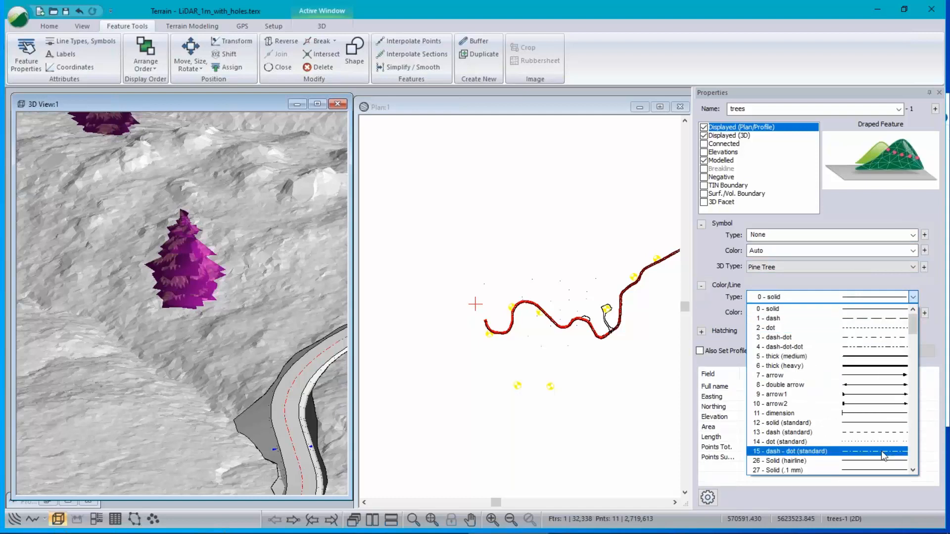
{"action": "scroll", "coordinate": [884, 455], "scroll_direction": "down", "scroll_amount": 8}
{"action": "scroll", "coordinate": [884, 455], "scroll_direction": "down", "scroll_amount": 3}
{"action": "scroll", "coordinate": [883, 453], "scroll_direction": "up", "scroll_amount": 6}
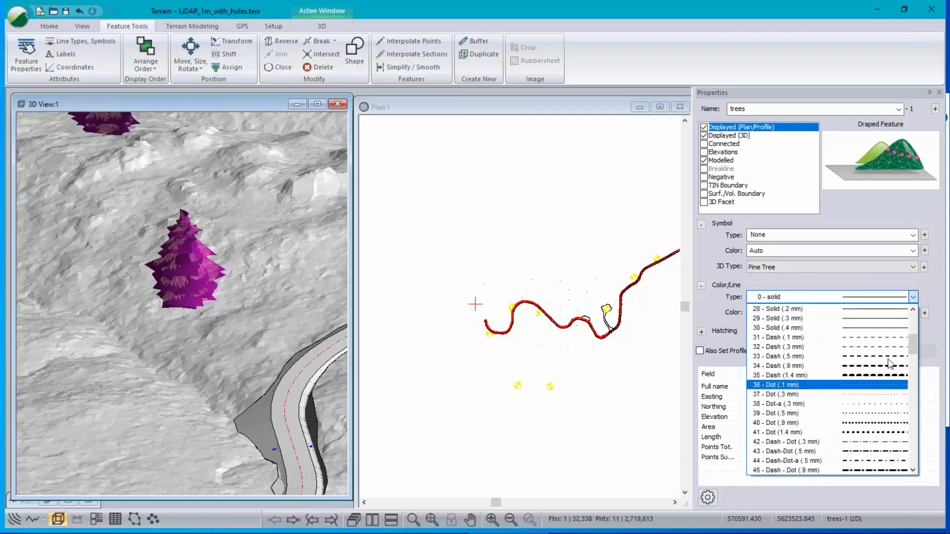
{"action": "scroll", "coordinate": [874, 324], "scroll_direction": "up", "scroll_amount": 9}
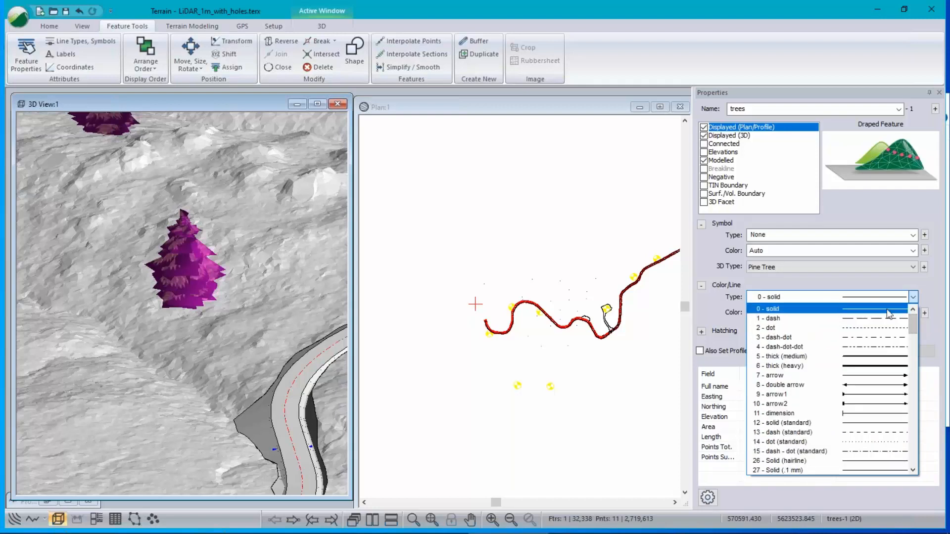
{"action": "left_click", "coordinate": [703, 305]}
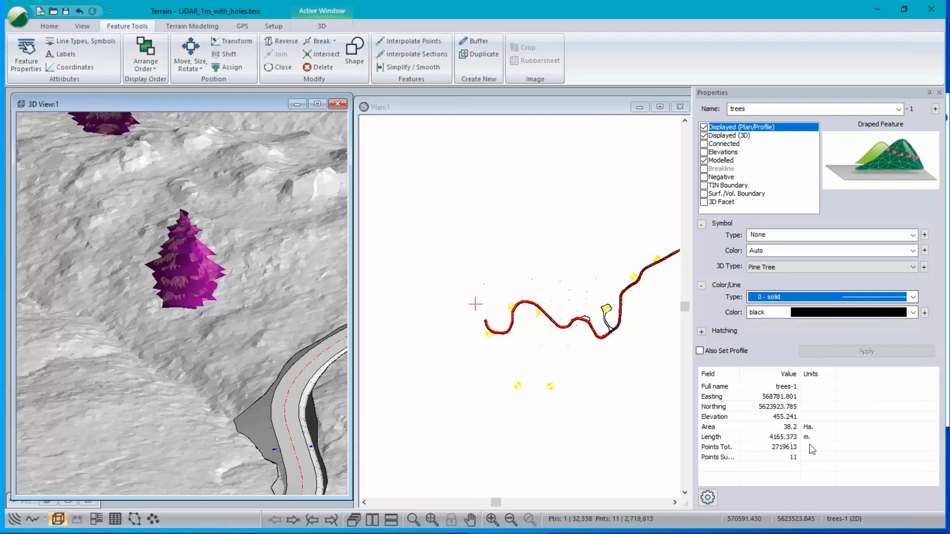
{"action": "mouse_move", "coordinate": [486, 399]}
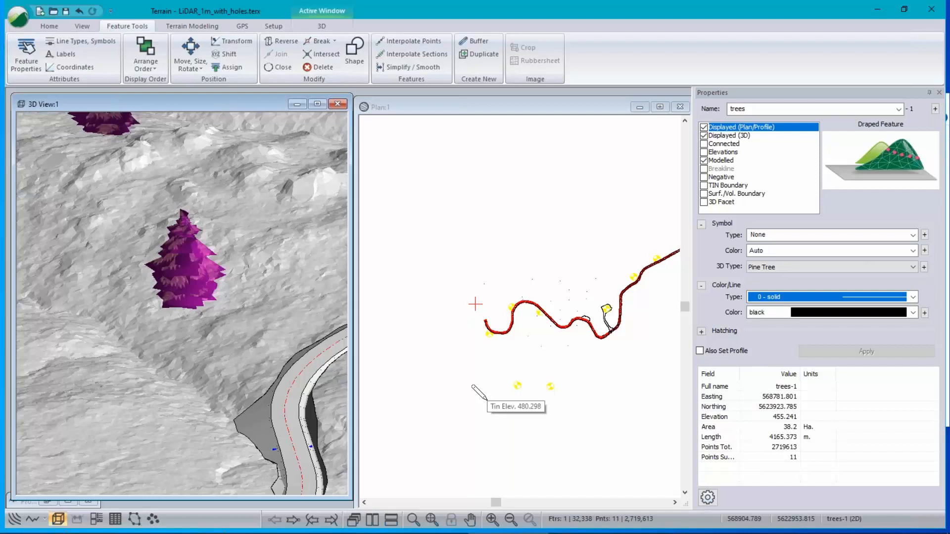
{"action": "right_click", "coordinate": [108, 254]}
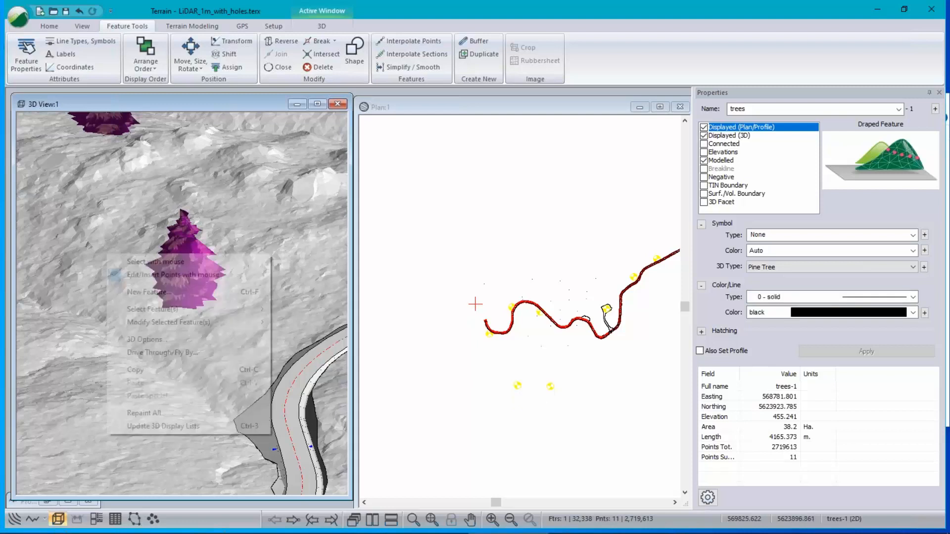
{"action": "left_click", "coordinate": [173, 352]}
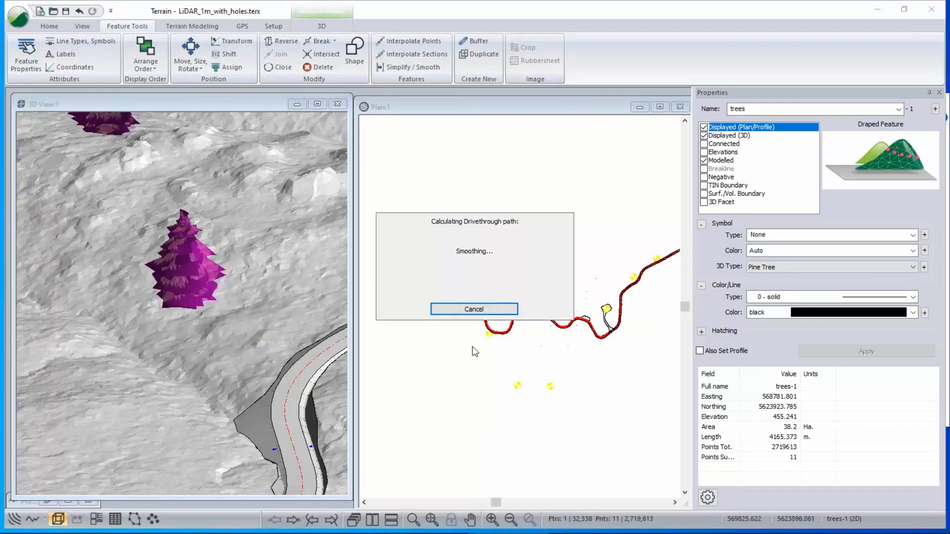
{"action": "left_click", "coordinate": [480, 309]}
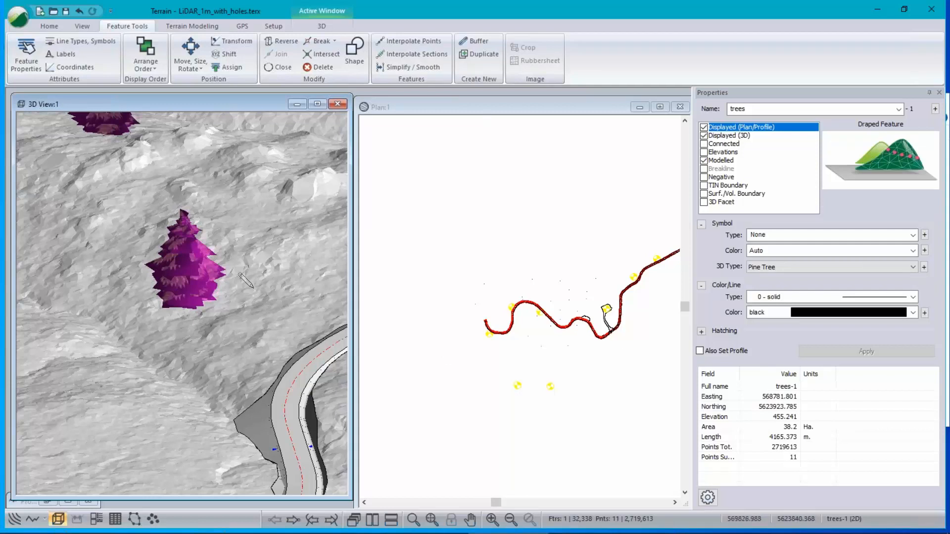
Step: Pan and zoom out the 3D view to examine the tree symbols spread along the road
{"action": "middle_click_drag", "start_coordinate": [248, 283], "coordinate": [196, 270]}
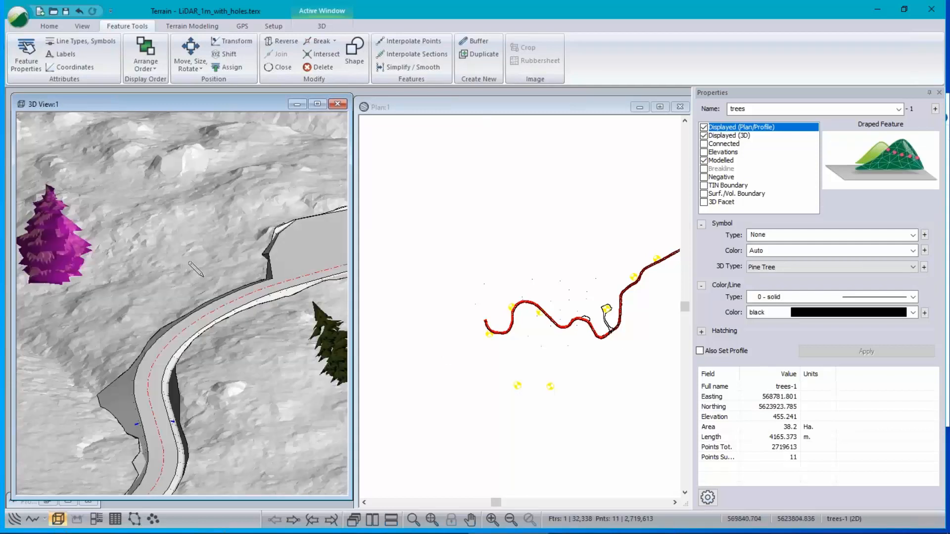
{"action": "scroll", "coordinate": [201, 270], "scroll_direction": "down", "scroll_amount": 2}
{"action": "scroll", "coordinate": [208, 276], "scroll_direction": "down", "scroll_amount": 1}
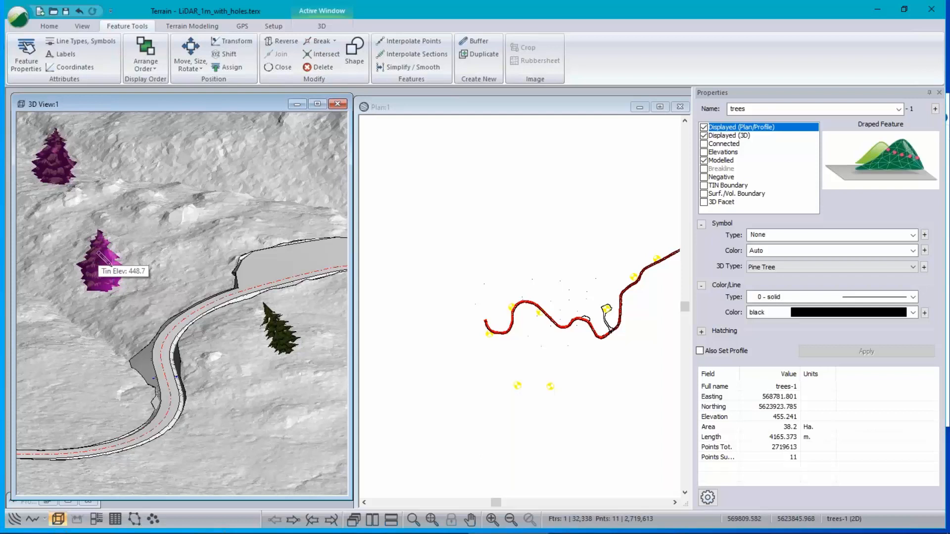
{"action": "scroll", "coordinate": [128, 262], "scroll_direction": "down", "scroll_amount": 2}
{"action": "scroll", "coordinate": [124, 258], "scroll_direction": "down", "scroll_amount": 2}
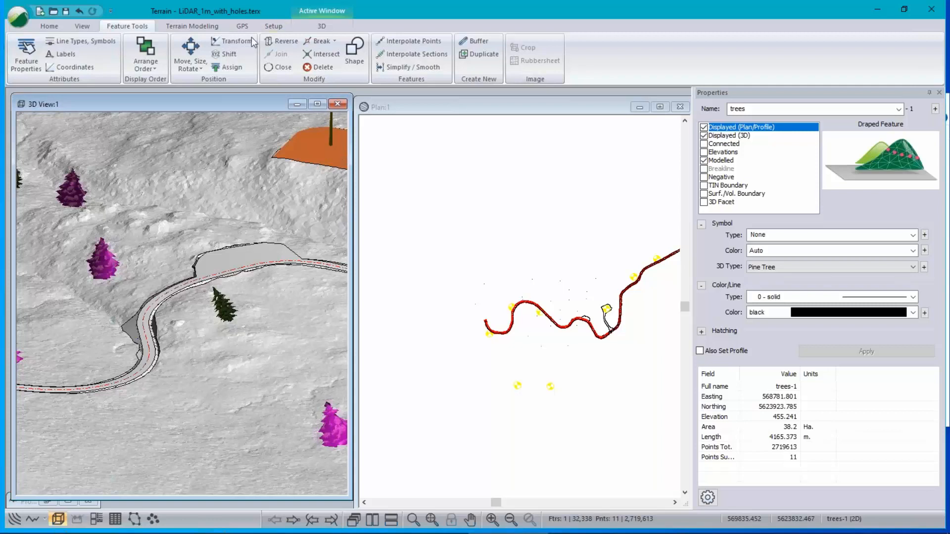
Step: Open Bridge.terx from the BridgeSite folder inside the Softree Examples folder
{"action": "left_click", "coordinate": [18, 22]}
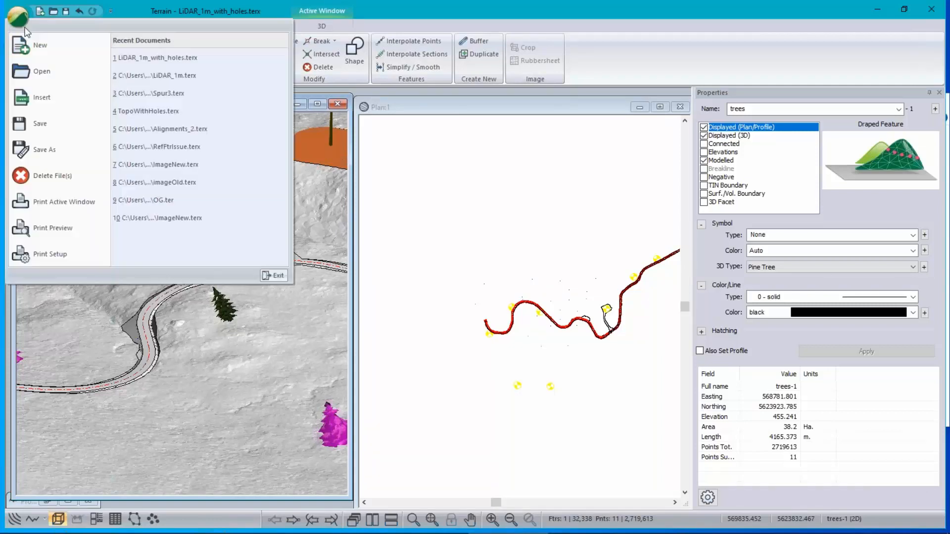
{"action": "left_click", "coordinate": [40, 71]}
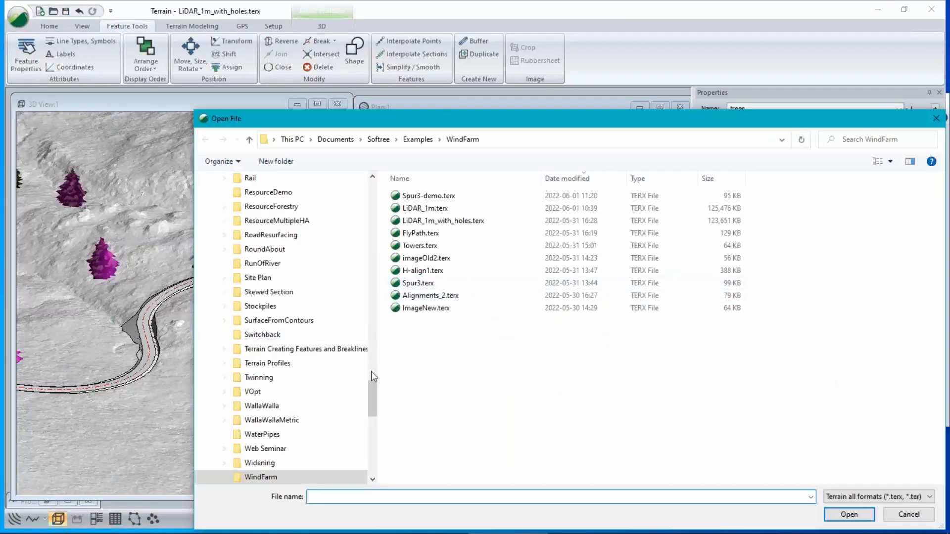
{"action": "left_click_drag", "start_coordinate": [371, 385], "coordinate": [378, 189]}
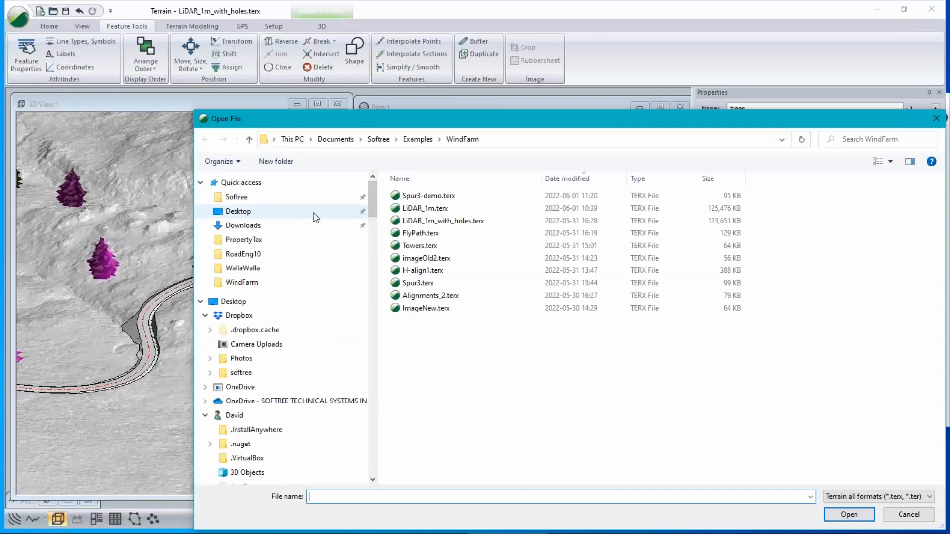
{"action": "left_click", "coordinate": [417, 139]}
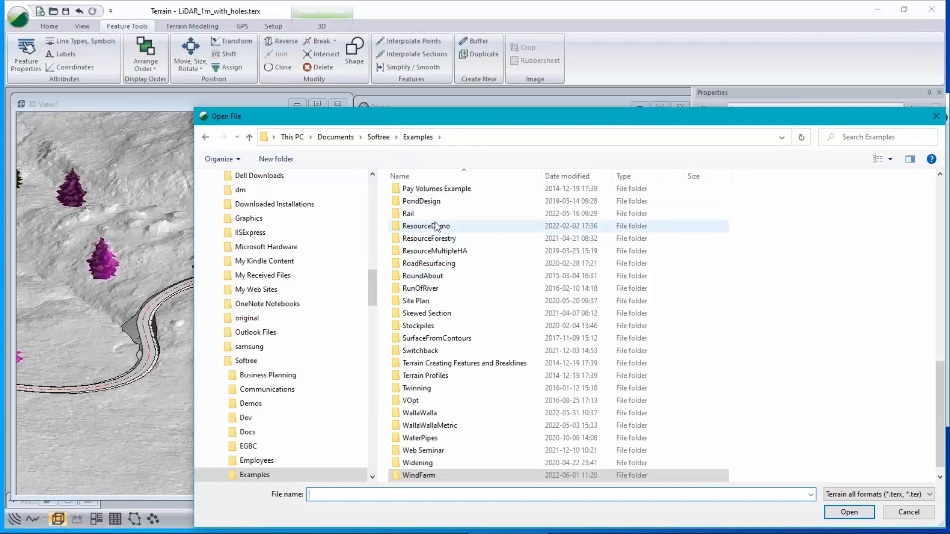
{"action": "scroll", "coordinate": [440, 222], "scroll_direction": "up", "scroll_amount": 6}
{"action": "scroll", "coordinate": [450, 212], "scroll_direction": "up", "scroll_amount": 7}
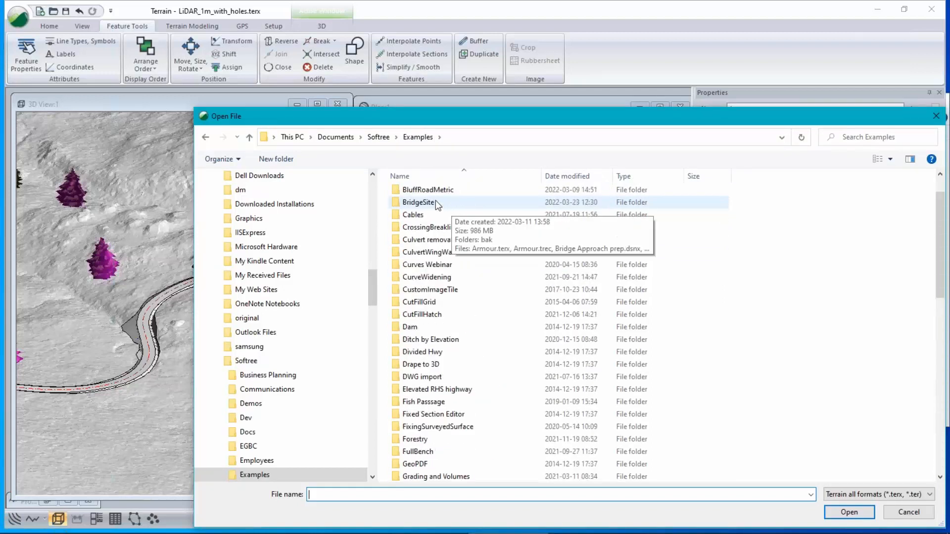
{"action": "left_click", "coordinate": [436, 202]}
{"action": "left_click", "coordinate": [848, 512]}
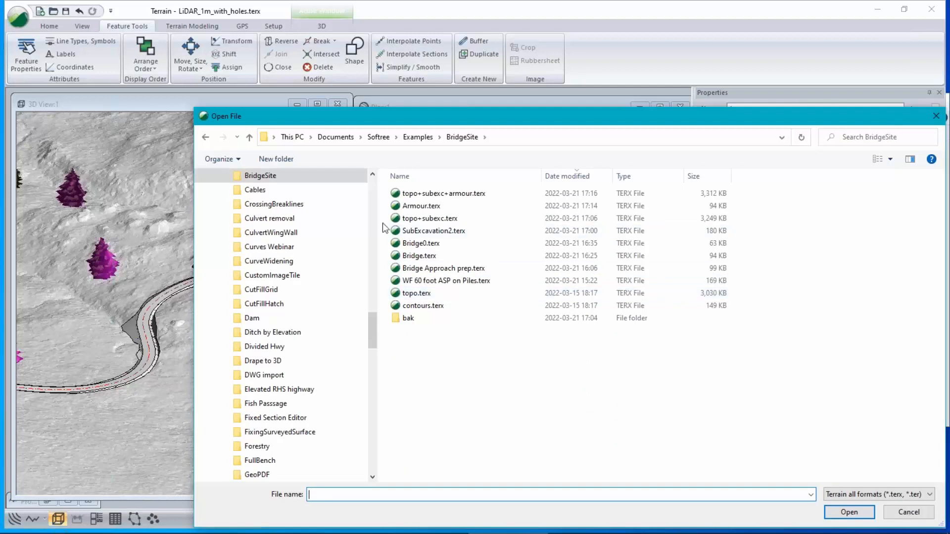
{"action": "left_click", "coordinate": [412, 255]}
{"action": "left_click", "coordinate": [849, 512]}
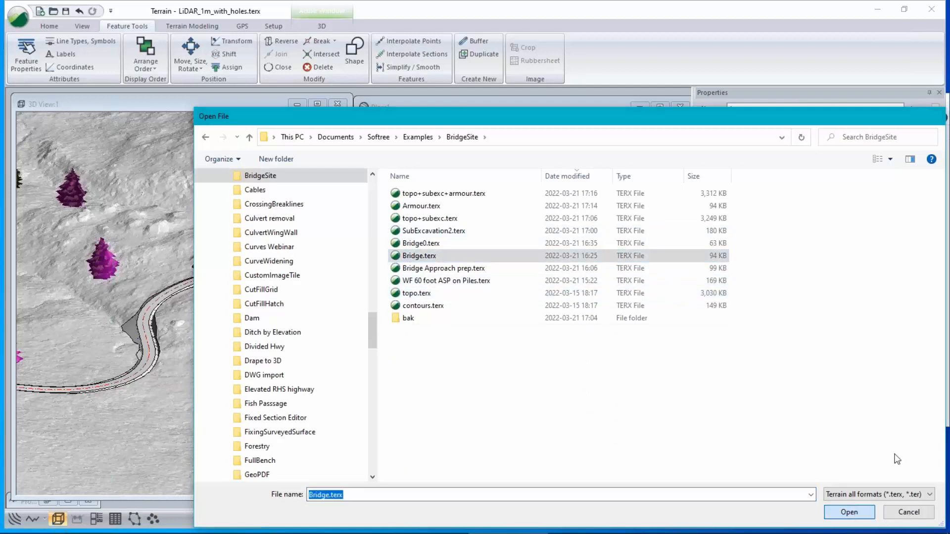
{"action": "left_click", "coordinate": [492, 301]}
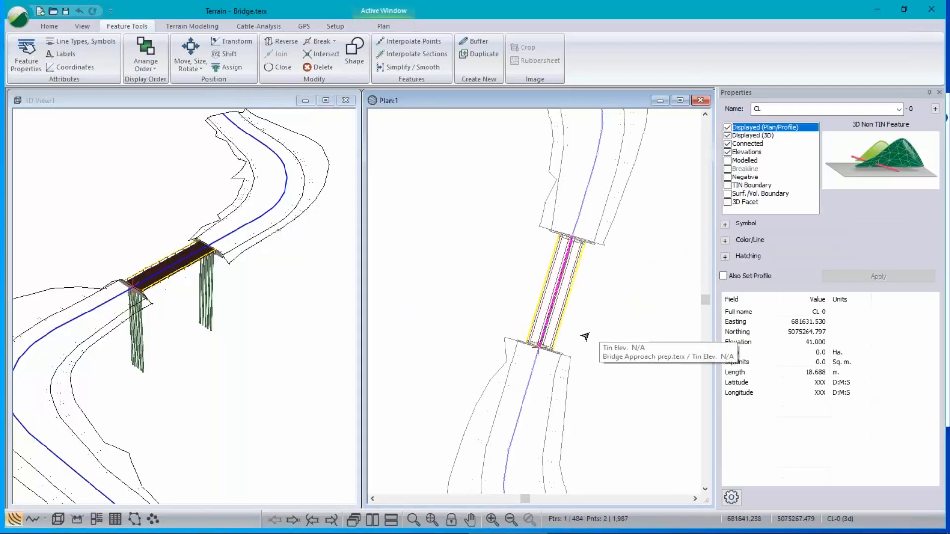
Step: Examine the bridge model in 3D and window-select all of its features in plan
{"action": "scroll", "coordinate": [156, 281], "scroll_direction": "up", "scroll_amount": 5}
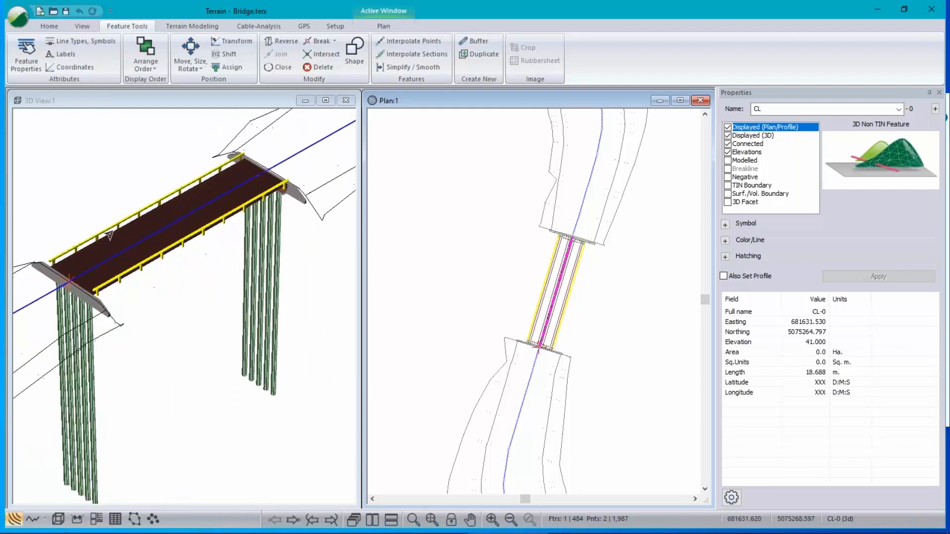
{"action": "mouse_move", "coordinate": [221, 336]}
{"action": "left_mouse_down"}
{"action": "mouse_move", "coordinate": [198, 315]}
{"action": "mouse_move", "coordinate": [191, 267]}
{"action": "mouse_move", "coordinate": [206, 214]}
{"action": "mouse_move", "coordinate": [295, 229]}
{"action": "mouse_move", "coordinate": [305, 244]}
{"action": "mouse_move", "coordinate": [282, 333]}
{"action": "mouse_move", "coordinate": [202, 325]}
{"action": "mouse_move", "coordinate": [219, 328]}
{"action": "left_mouse_up"}
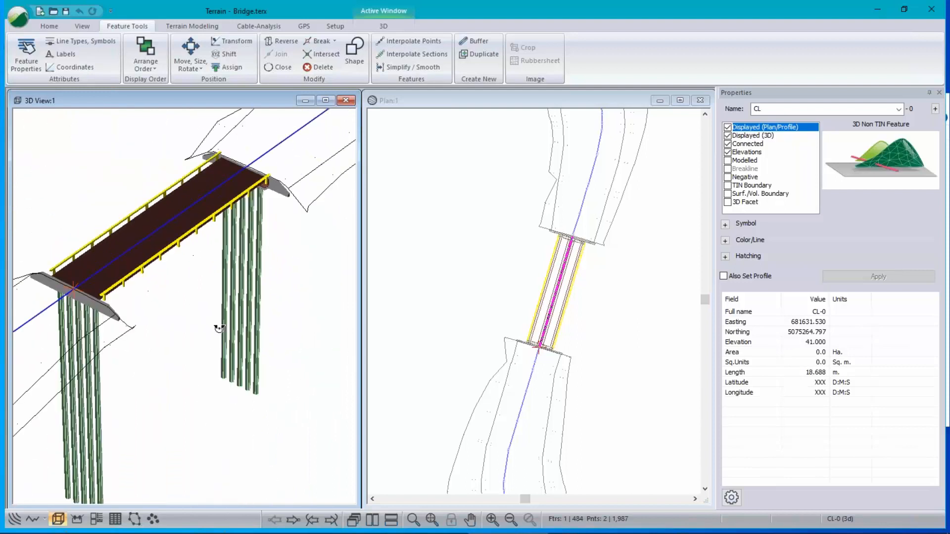
{"action": "mouse_move", "coordinate": [522, 377]}
{"action": "left_click_drag", "start_coordinate": [480, 198], "coordinate": [643, 405]}
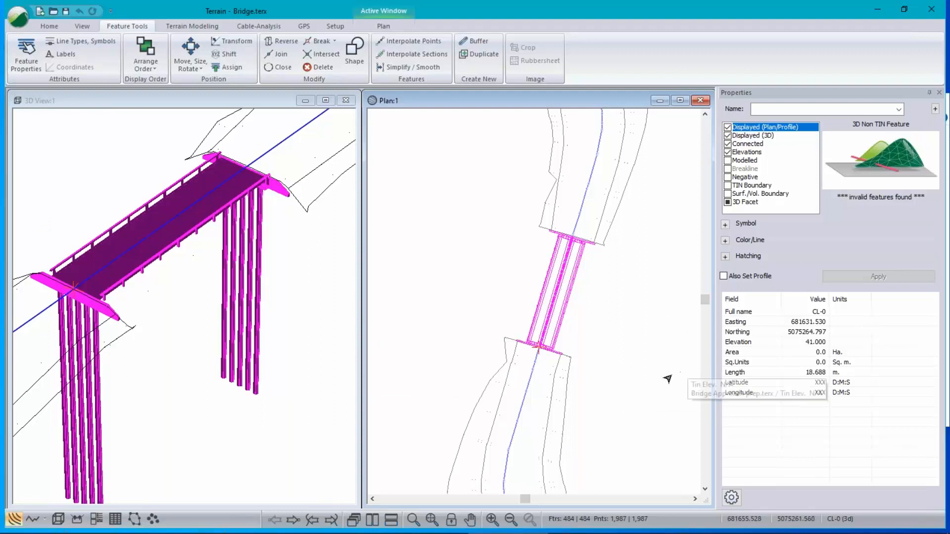
{"action": "scroll", "coordinate": [450, 317], "scroll_direction": "down", "scroll_amount": 2}
{"action": "scroll", "coordinate": [450, 318], "scroll_direction": "down", "scroll_amount": 1}
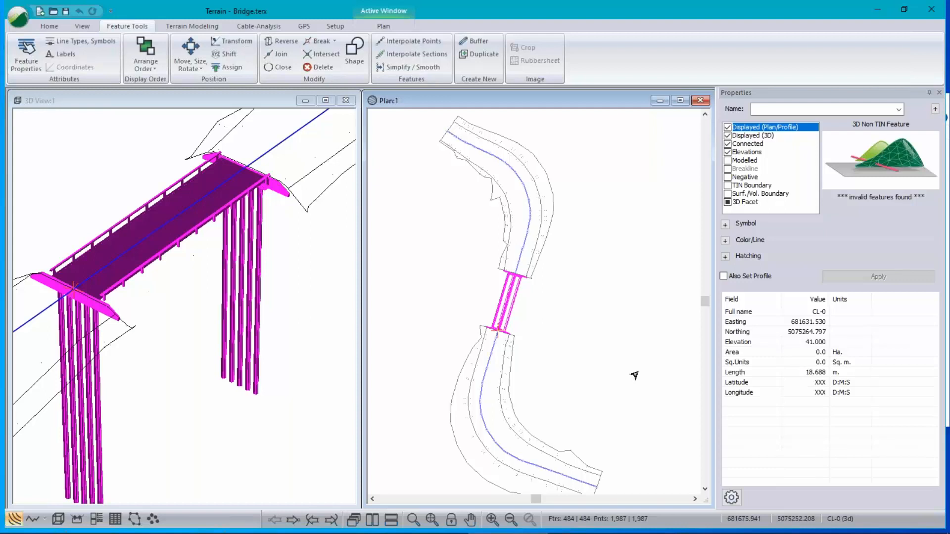
Step: Clear the selection and select the 60 foot ASP Side 1-2 facet feature on the bridge in plan
{"action": "mouse_move", "coordinate": [598, 373]}
{"action": "left_click", "coordinate": [567, 357]}
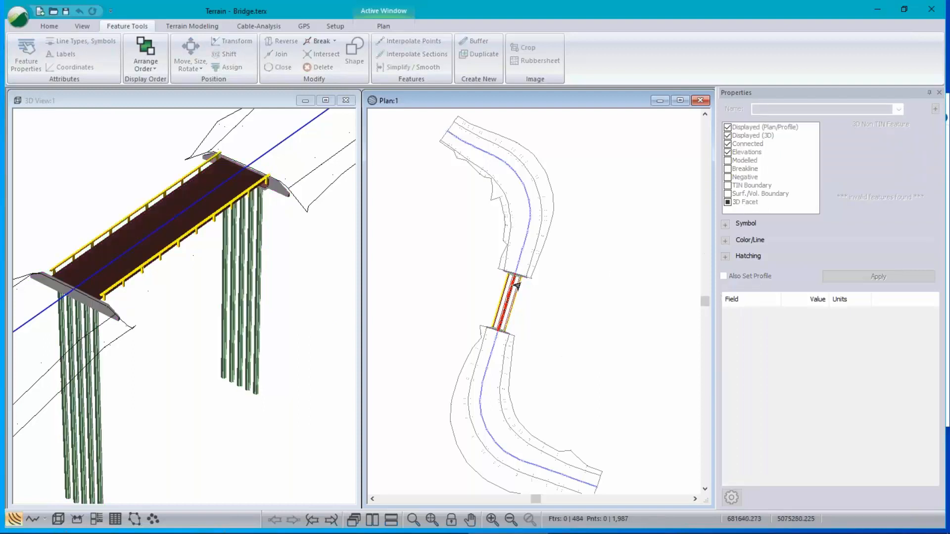
{"action": "left_click", "coordinate": [504, 293]}
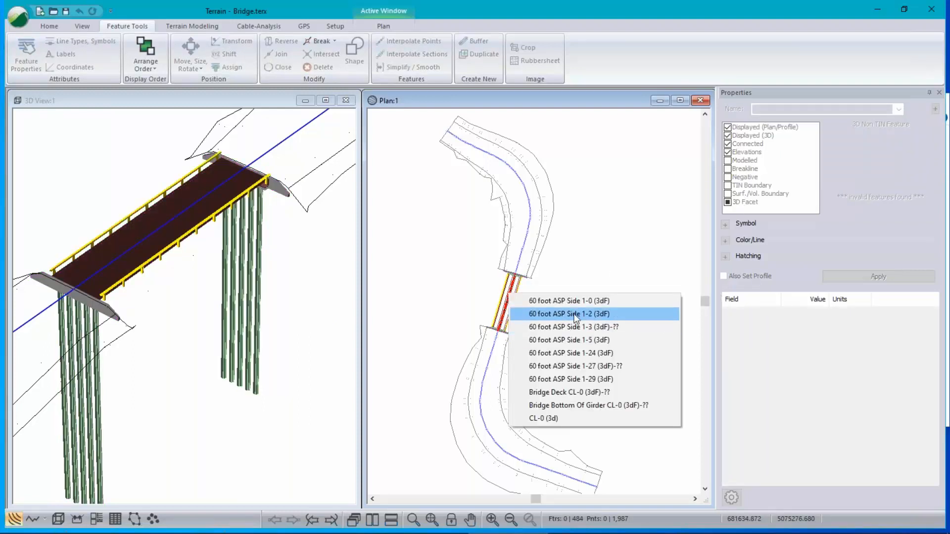
{"action": "left_click", "coordinate": [576, 314]}
{"action": "scroll", "coordinate": [504, 294], "scroll_direction": "up", "scroll_amount": 3}
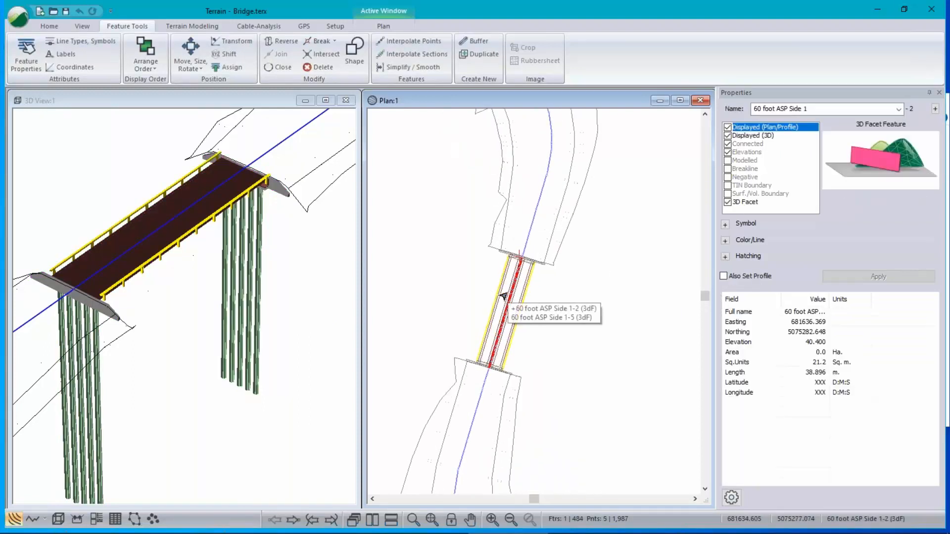
{"action": "scroll", "coordinate": [507, 299], "scroll_direction": "up", "scroll_amount": 4}
{"action": "scroll", "coordinate": [510, 302], "scroll_direction": "down", "scroll_amount": 5}
Step: Orbit and pan the 3D view to examine the bridge piles and approach road, and clear the feature selection
{"action": "left_click_drag", "start_coordinate": [89, 297], "coordinate": [94, 245]}
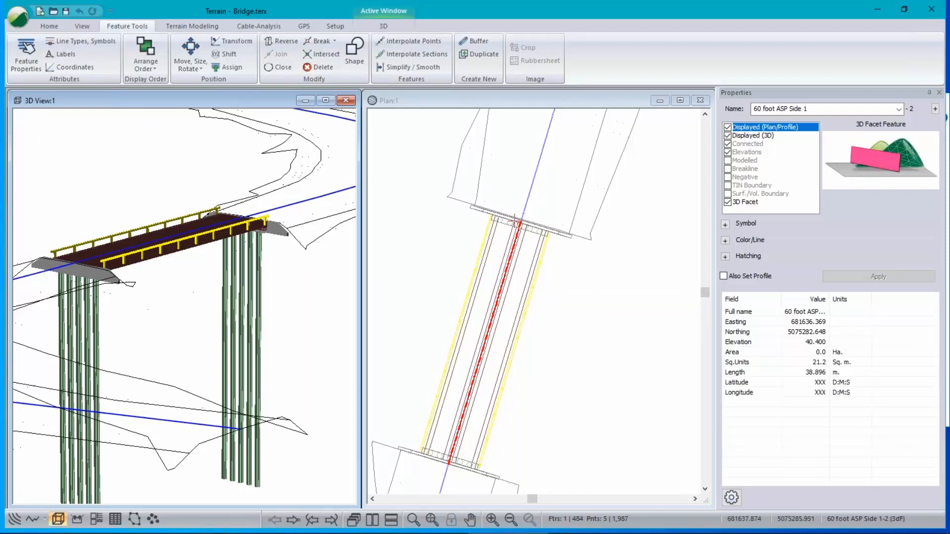
{"action": "middle_click_drag", "start_coordinate": [274, 212], "coordinate": [257, 295]}
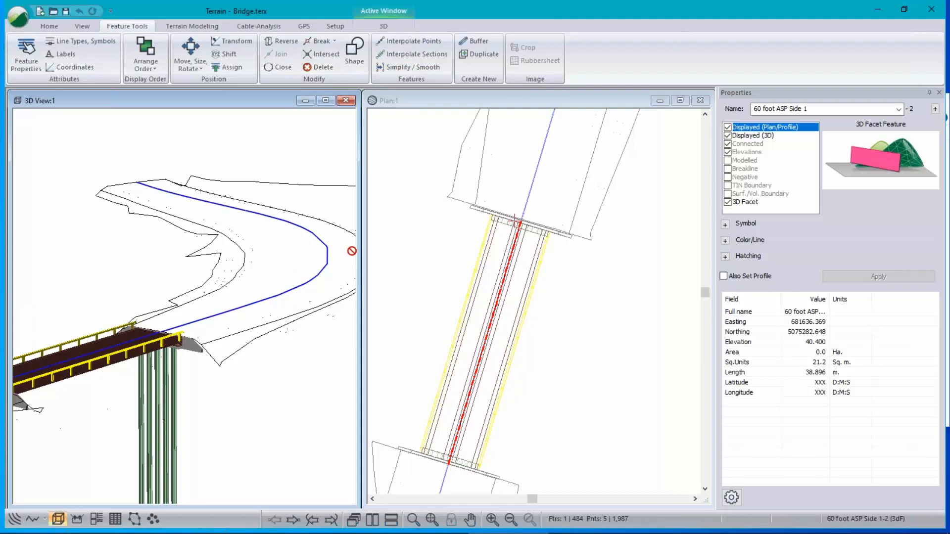
{"action": "left_click", "coordinate": [318, 274]}
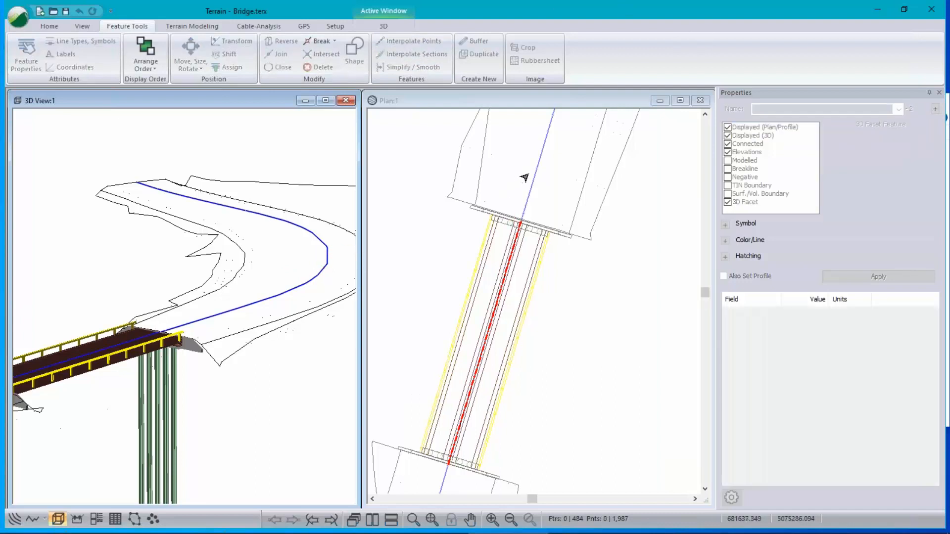
{"action": "left_click", "coordinate": [551, 172]}
Step: Open the recent Spur3.terx file and select its Spur3_CL centreline for editing and inserting points in the 3D view
{"action": "left_click", "coordinate": [18, 18]}
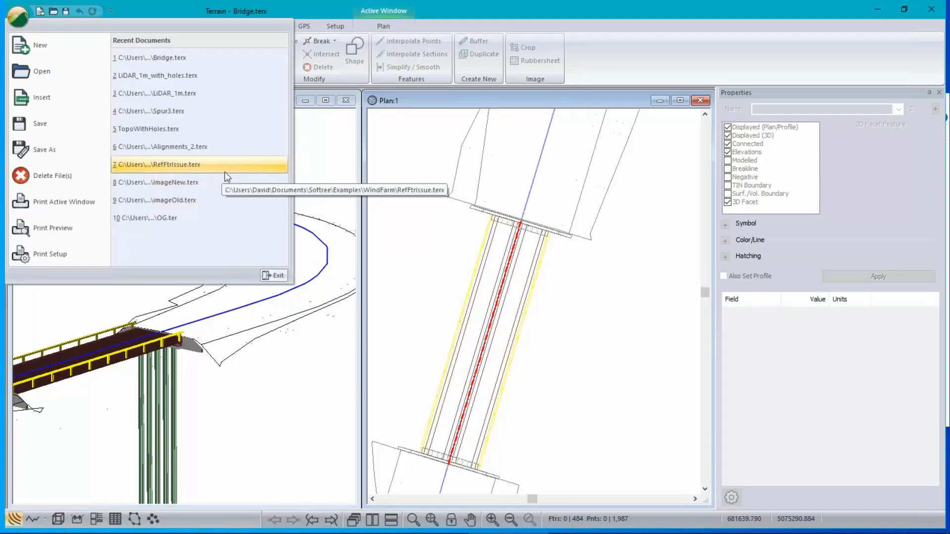
{"action": "left_click", "coordinate": [163, 109]}
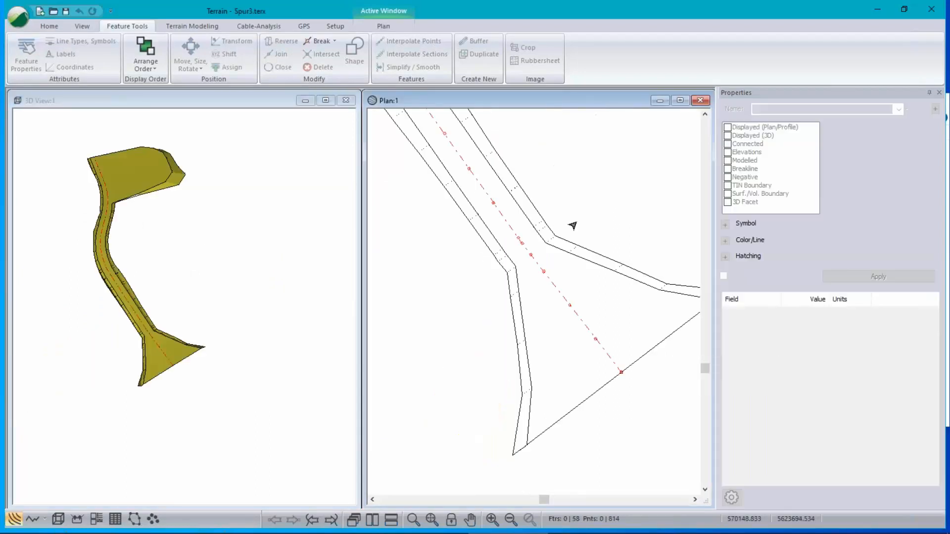
{"action": "left_click", "coordinate": [103, 274]}
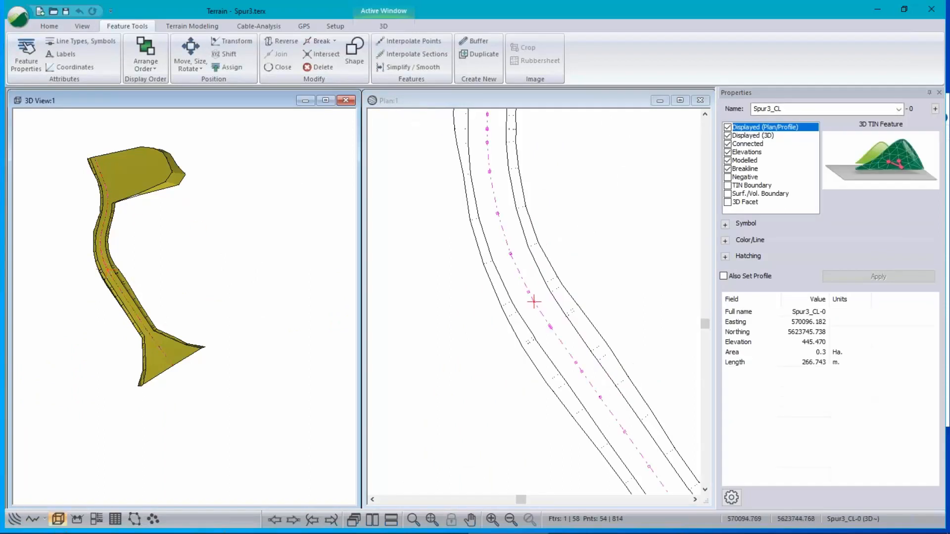
{"action": "right_click", "coordinate": [203, 226]}
{"action": "left_click", "coordinate": [273, 247]}
Step: Try inserting a point into the Spur3_CL centreline from the 3D view, and undo the insertion
{"action": "scroll", "coordinate": [106, 273], "scroll_direction": "up", "scroll_amount": 1}
{"action": "scroll", "coordinate": [123, 263], "scroll_direction": "up", "scroll_amount": 3}
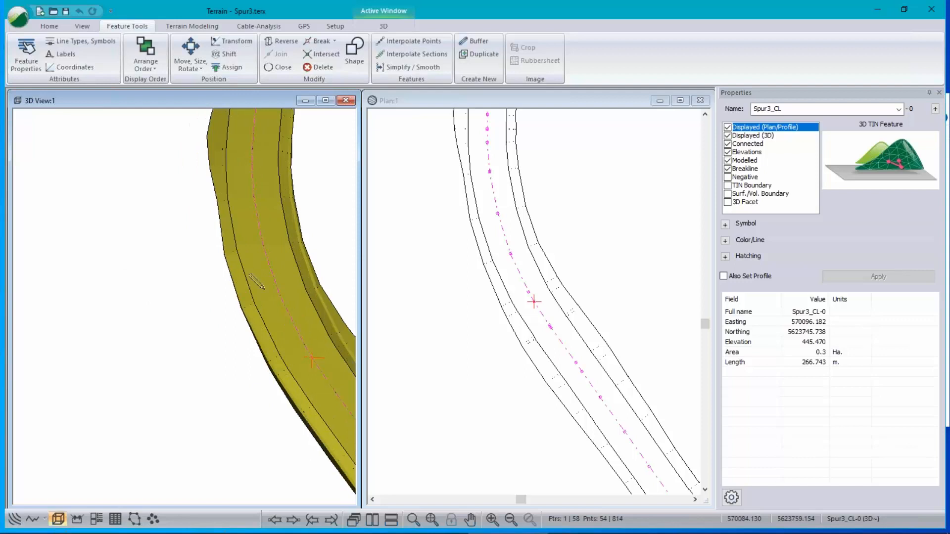
{"action": "left_click", "coordinate": [292, 320]}
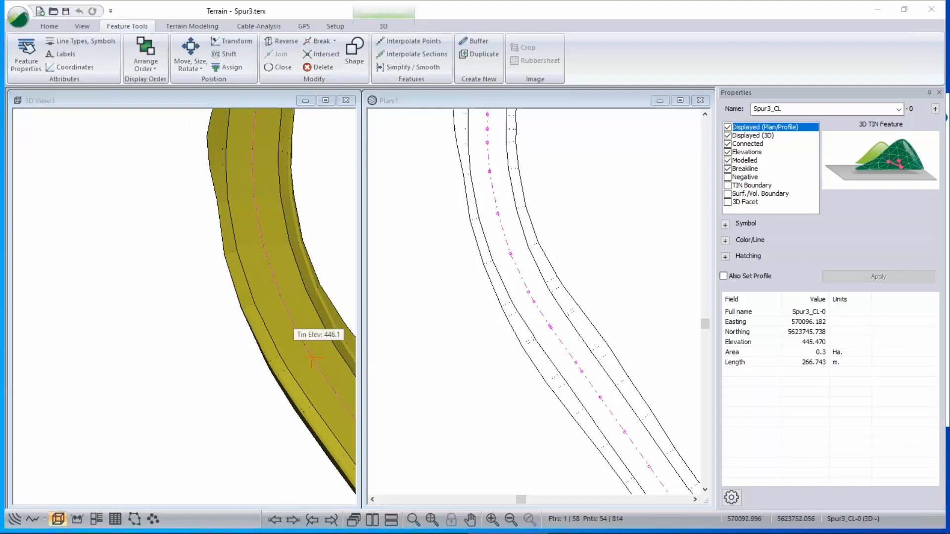
{"action": "key", "text": "Return"}
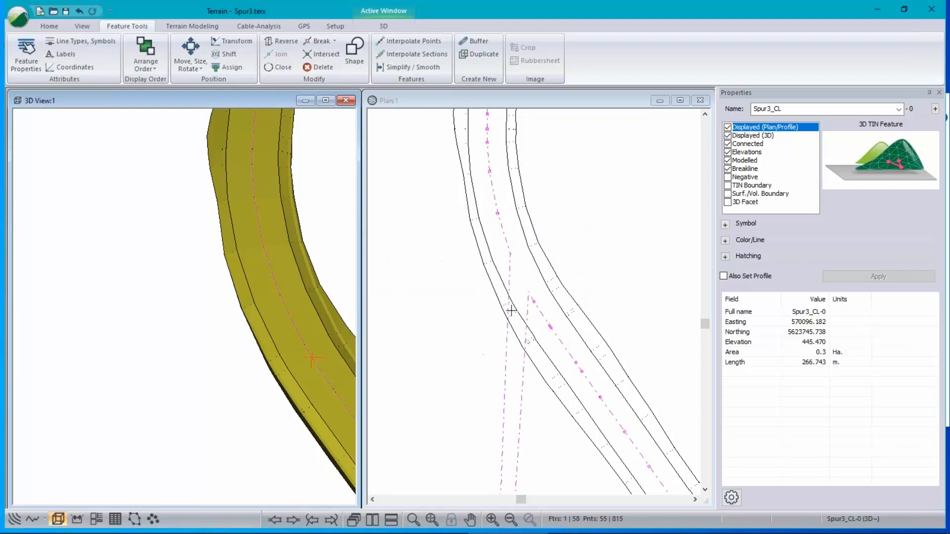
{"action": "key", "text": "ctrl+z"}
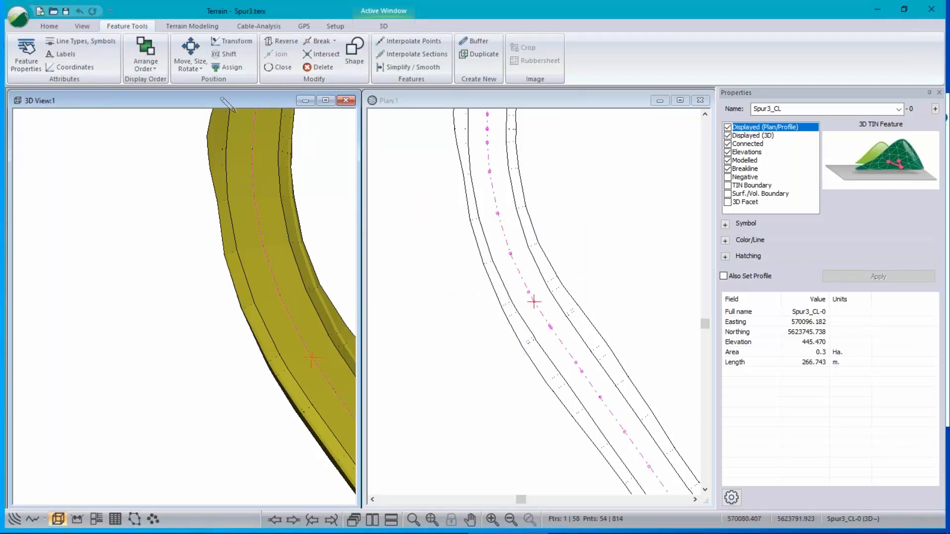
Step: Insert a point into the Spur3_CL centreline in 3D, off its curve at about easting 570090.0, northing 5623750.5
{"action": "left_click", "coordinate": [284, 322]}
{"action": "left_click", "coordinate": [495, 297]}
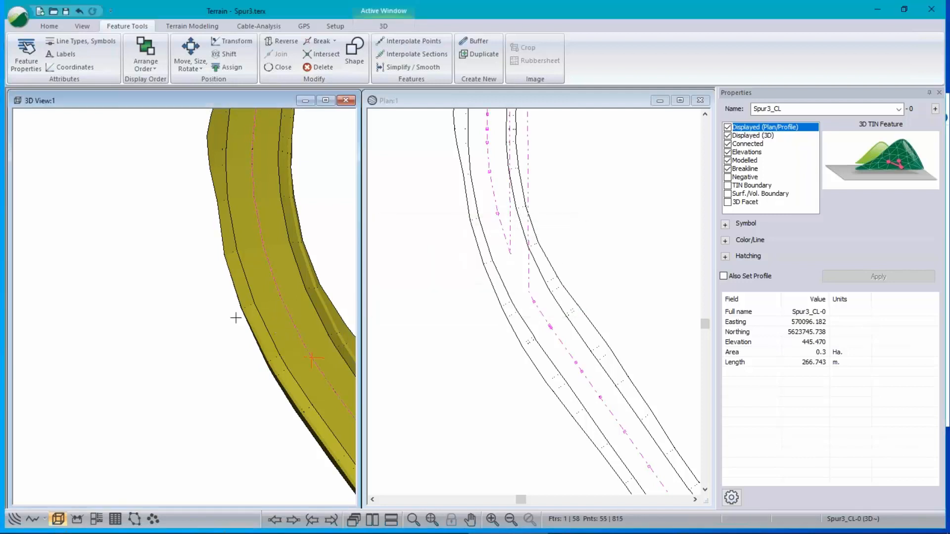
{"action": "left_click", "coordinate": [275, 330]}
Step: Turn on Track Mouse in the 3D view's display options
{"action": "right_click", "coordinate": [231, 247]}
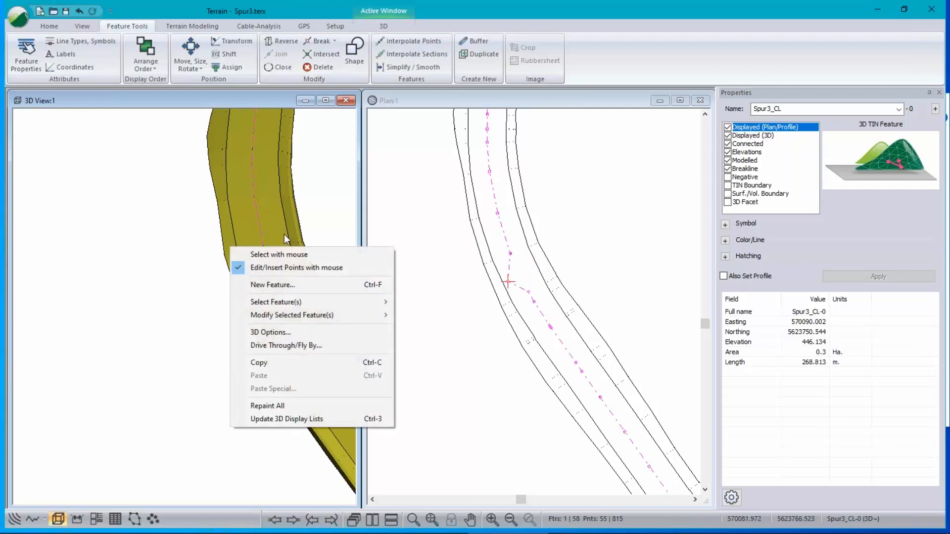
{"action": "mouse_move", "coordinate": [270, 316]}
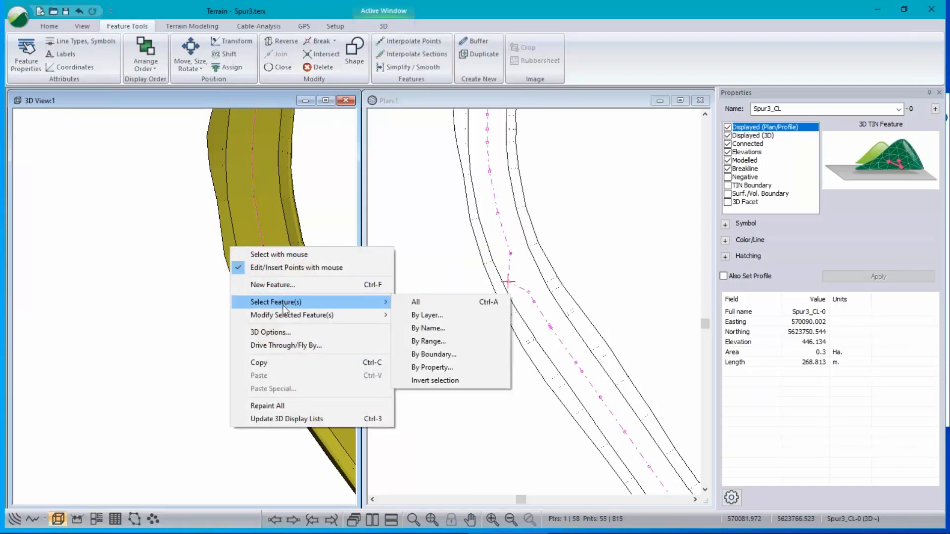
{"action": "left_click", "coordinate": [288, 329]}
{"action": "left_click", "coordinate": [533, 208]}
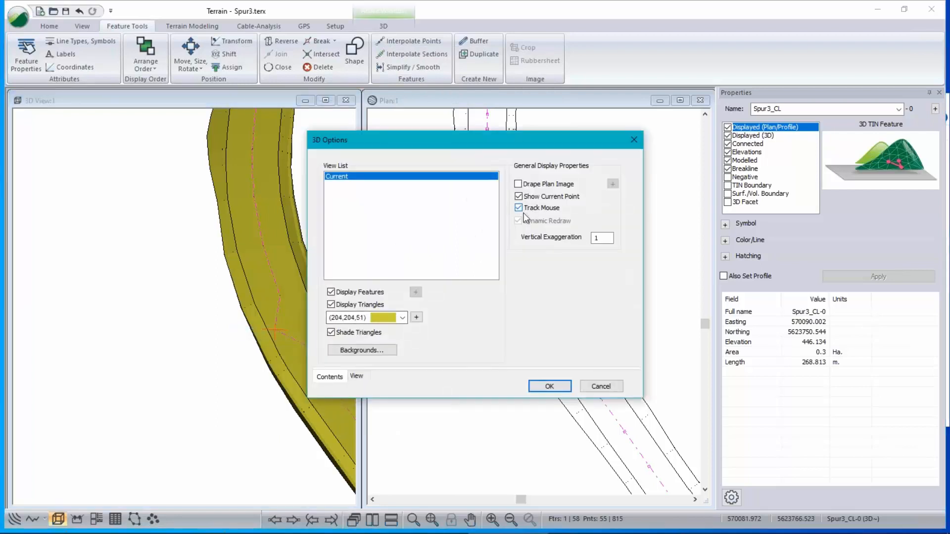
{"action": "left_click", "coordinate": [540, 382]}
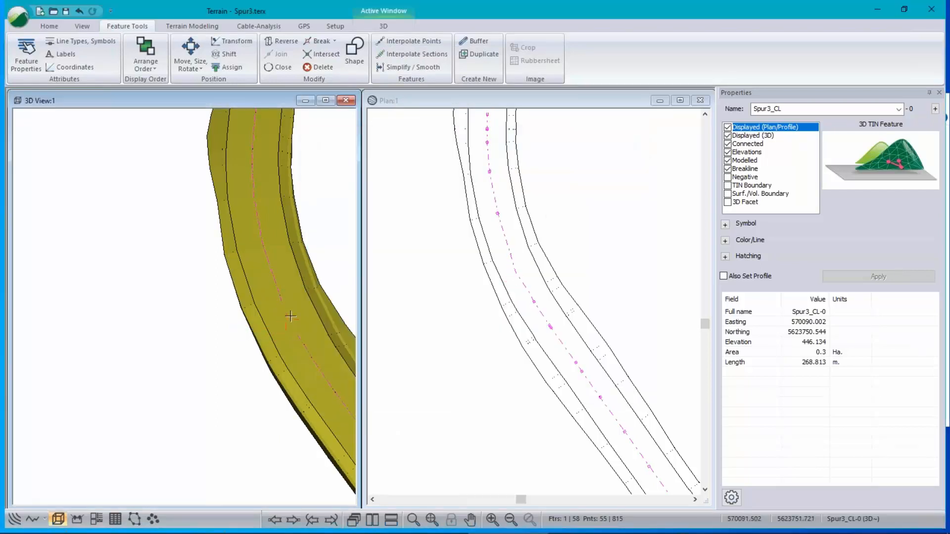
Step: Move the off-curve Spur3_CL point to about easting 570090.4, northing 5623752.0, and insert another point at about 570085.8, 5623761.8
{"action": "left_click_drag", "start_coordinate": [264, 322], "coordinate": [278, 324]}
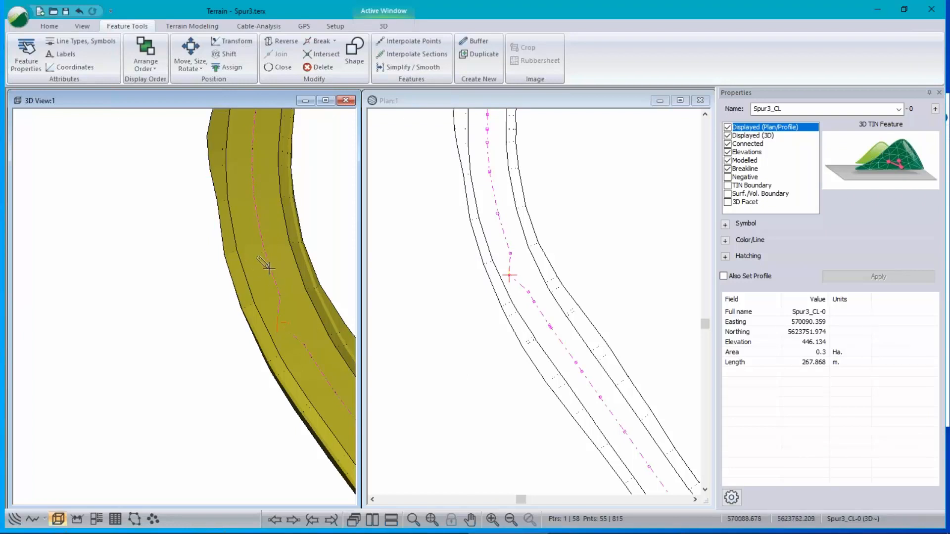
{"action": "left_click", "coordinate": [295, 264]}
{"action": "left_click_drag", "start_coordinate": [296, 263], "coordinate": [252, 270]}
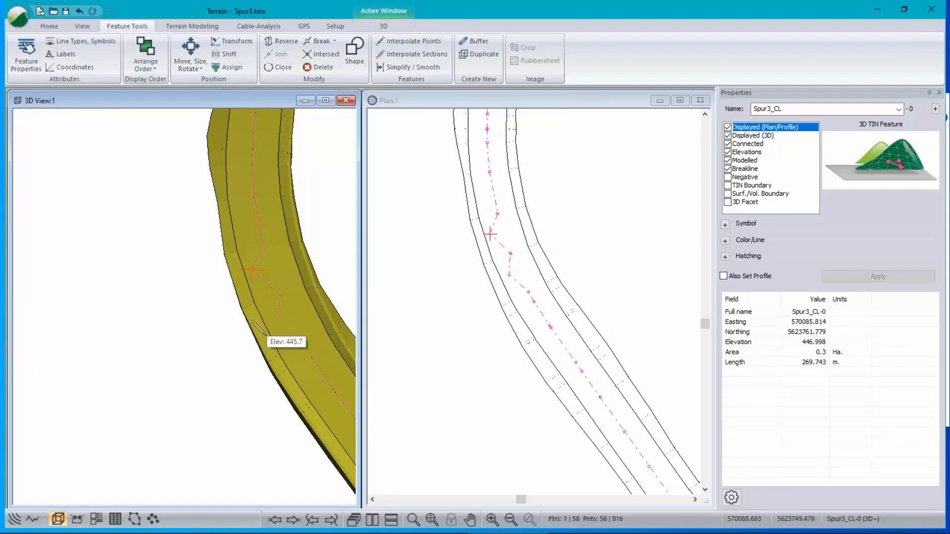
Step: Zoom, pan and orbit the 3D view to examine the edited Spur3_CL centreline along the spur road and platform
{"action": "scroll", "coordinate": [267, 335], "scroll_direction": "down", "scroll_amount": 4}
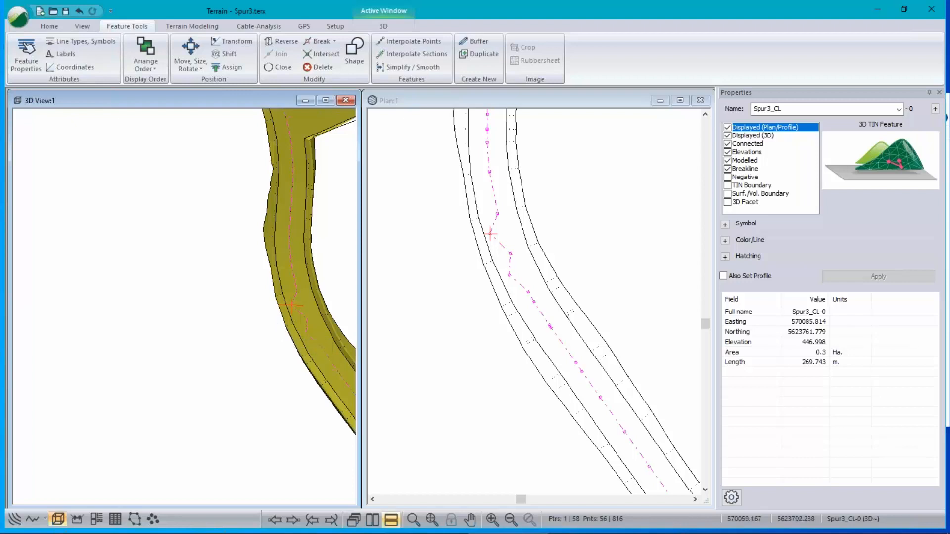
{"action": "mouse_move", "coordinate": [588, 526]}
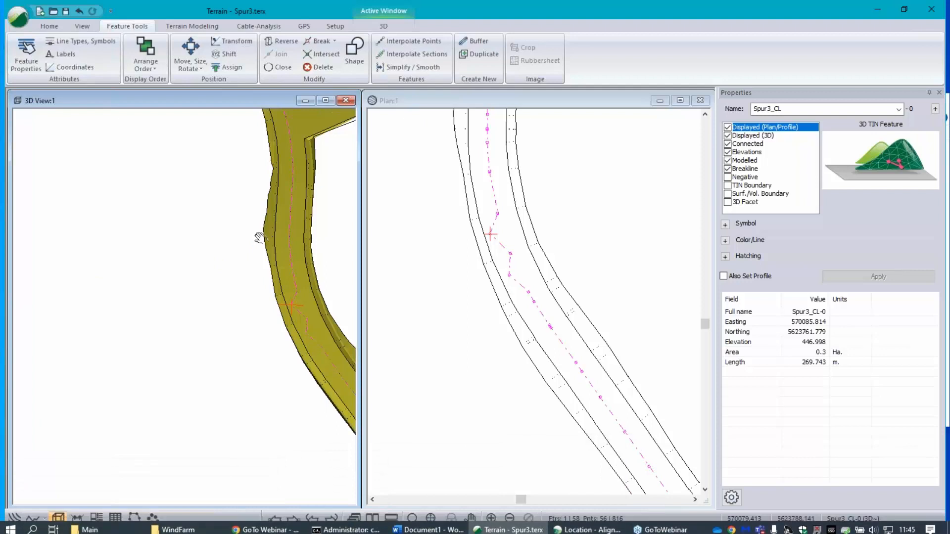
{"action": "middle_click_drag", "start_coordinate": [344, 216], "coordinate": [205, 262]}
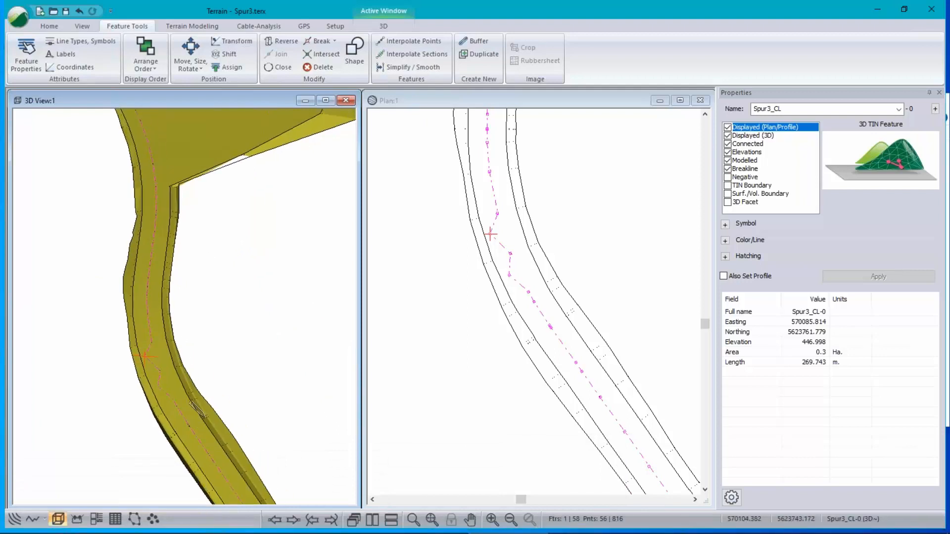
{"action": "middle_click_drag", "start_coordinate": [203, 388], "coordinate": [192, 305]}
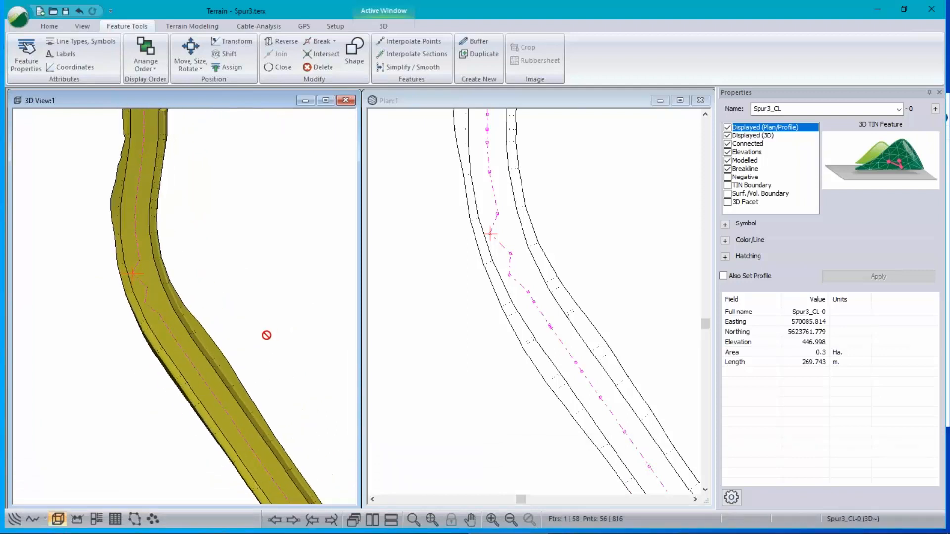
{"action": "right_click", "coordinate": [279, 294]}
{"action": "left_click", "coordinate": [338, 305]}
{"action": "left_click_drag", "start_coordinate": [226, 362], "coordinate": [201, 252]}
{"action": "scroll", "coordinate": [202, 252], "scroll_direction": "up", "scroll_amount": 1}
{"action": "scroll", "coordinate": [201, 253], "scroll_direction": "down", "scroll_amount": 4}
{"action": "scroll", "coordinate": [199, 254], "scroll_direction": "up", "scroll_amount": 7}
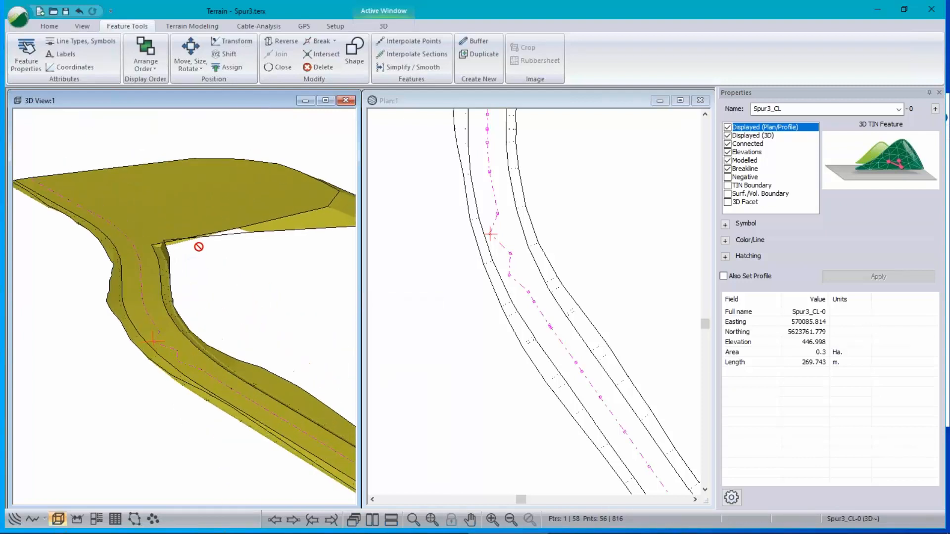
{"action": "mouse_move", "coordinate": [210, 390]}
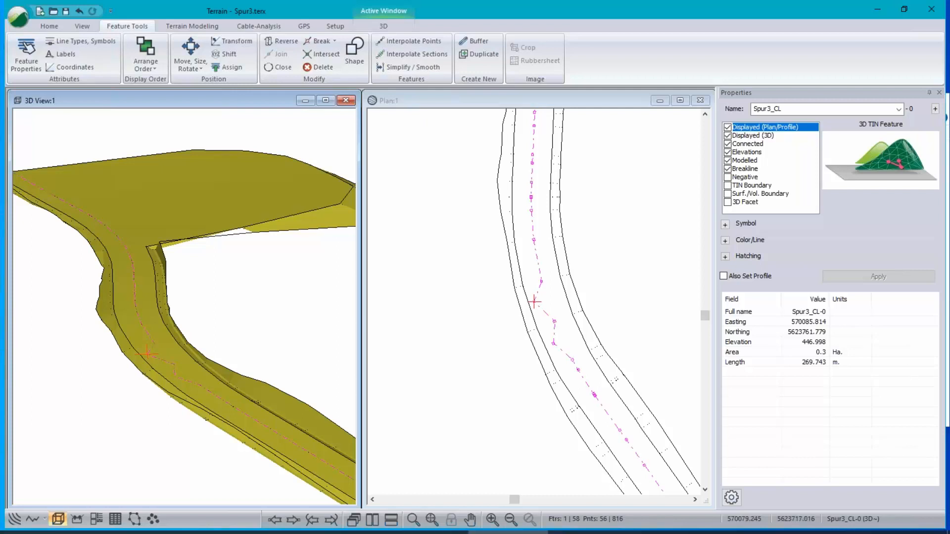
Step: Switch to the Location design Alignments_4.dsnx, bring up its profile and plan views, and examine the Spur3 alignment in plan
{"action": "left_click", "coordinate": [598, 527]}
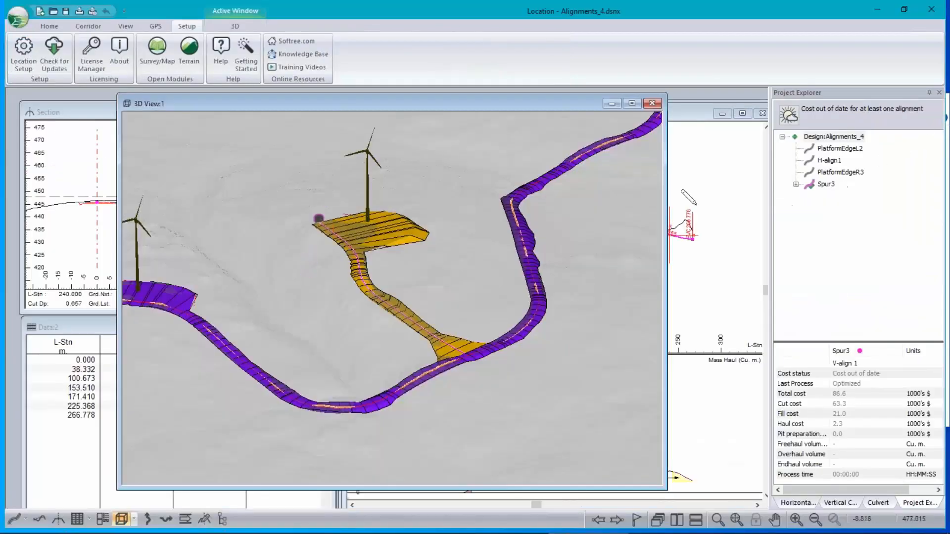
{"action": "left_click", "coordinate": [674, 114]}
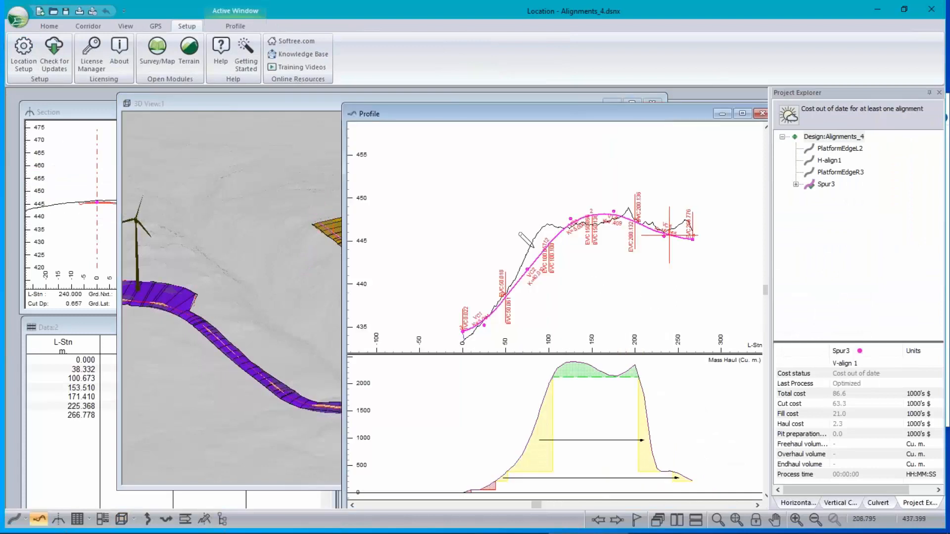
{"action": "left_click", "coordinate": [14, 519]}
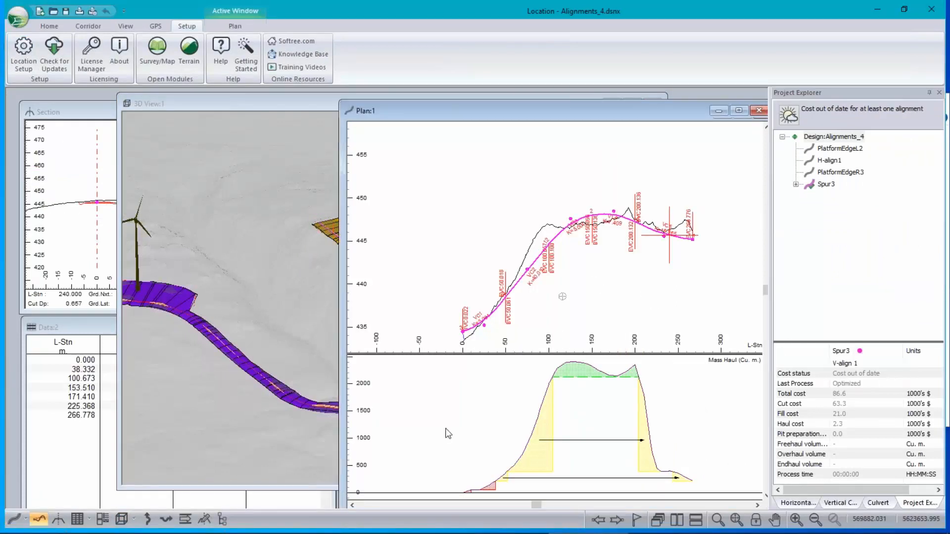
{"action": "middle_click_drag", "start_coordinate": [589, 423], "coordinate": [571, 306]}
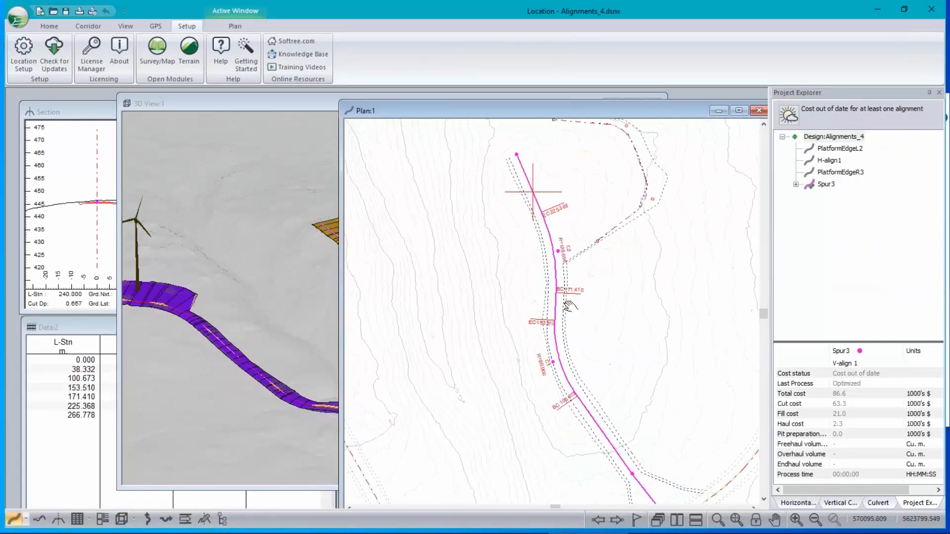
{"action": "middle_click_drag", "start_coordinate": [657, 484], "coordinate": [642, 373]}
{"action": "scroll", "coordinate": [642, 374], "scroll_direction": "down", "scroll_amount": 1}
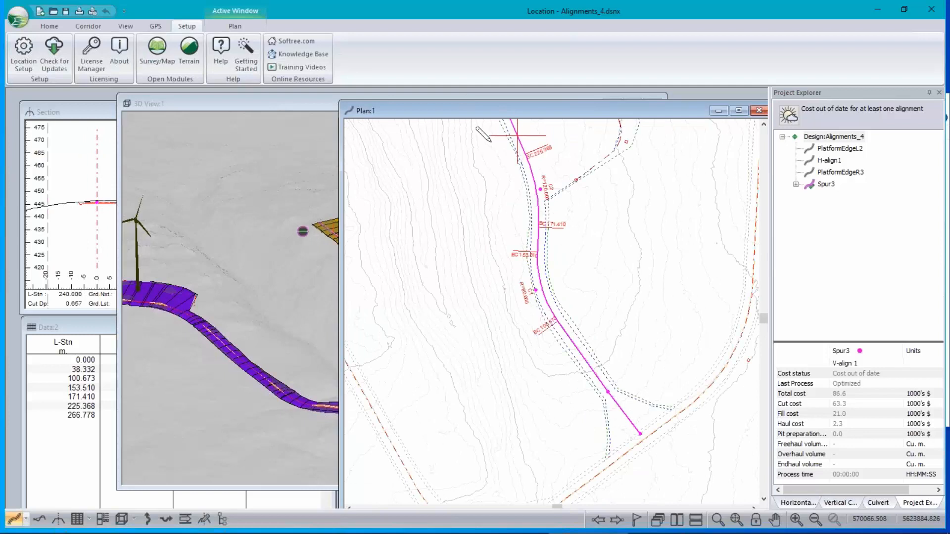
{"action": "mouse_move", "coordinate": [626, 437]}
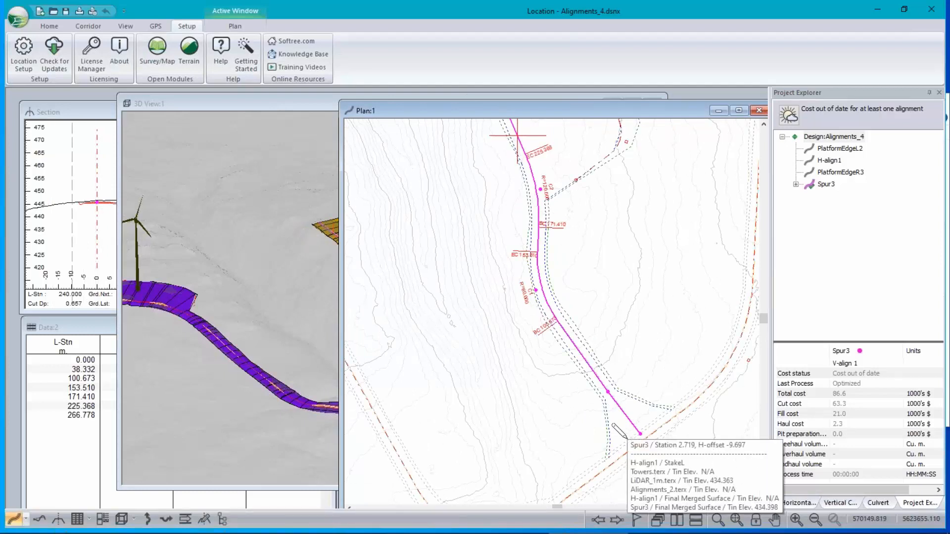
{"action": "mouse_move", "coordinate": [639, 248]}
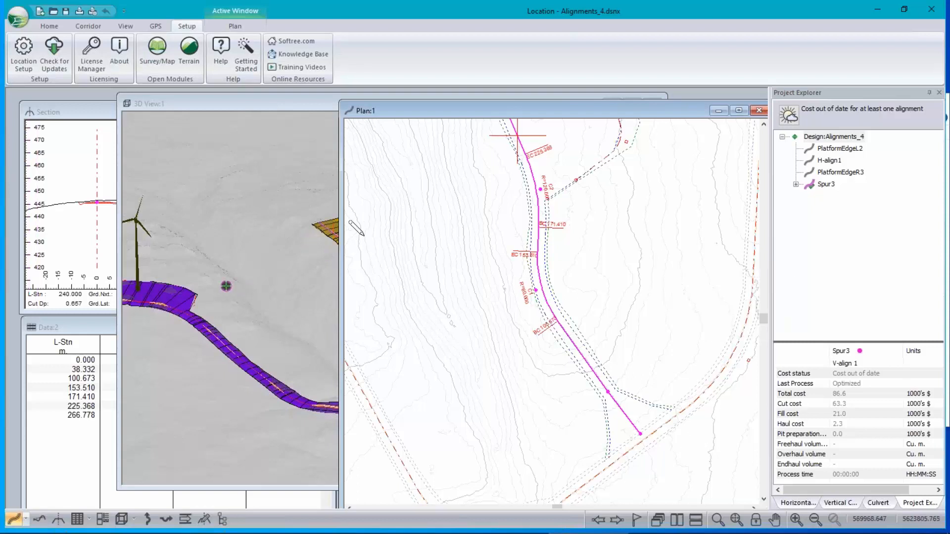
{"action": "mouse_move", "coordinate": [363, 280]}
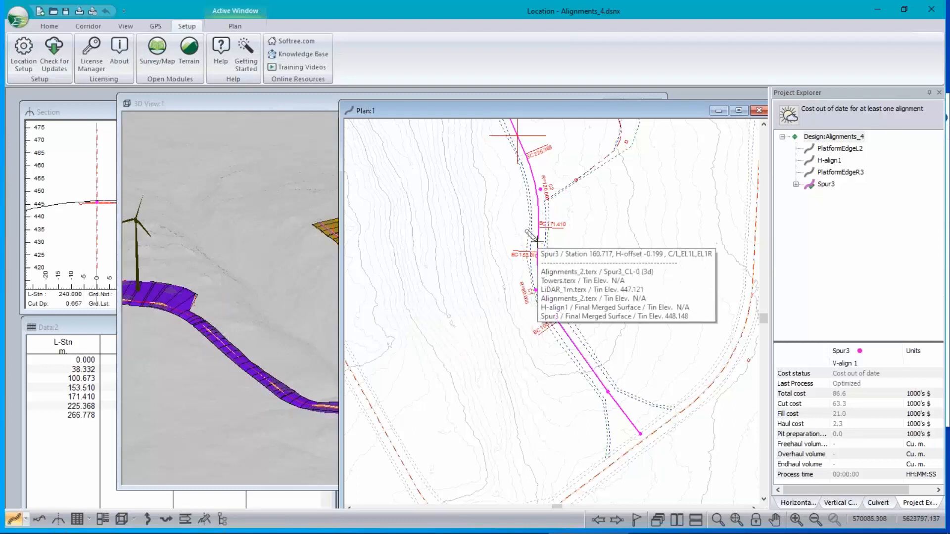
{"action": "mouse_move", "coordinate": [532, 242]}
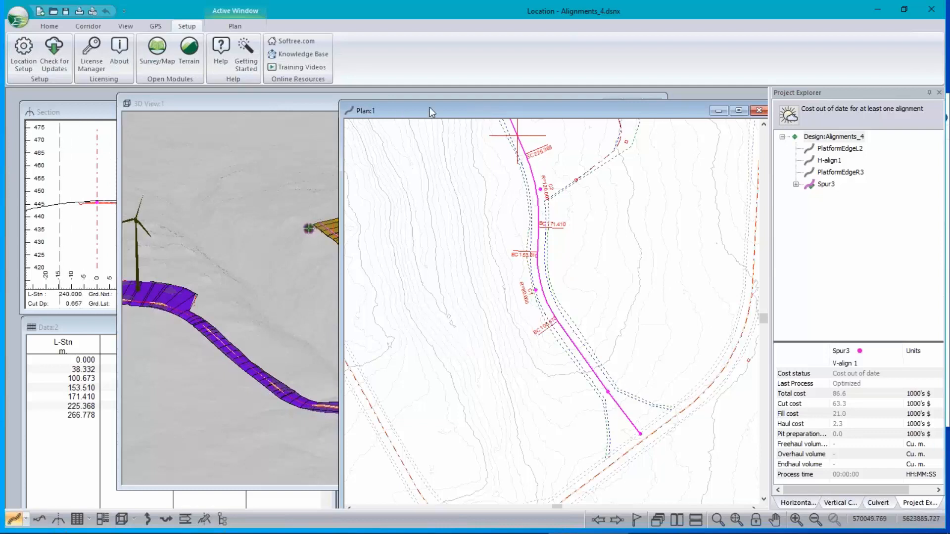
{"action": "mouse_move", "coordinate": [676, 434]}
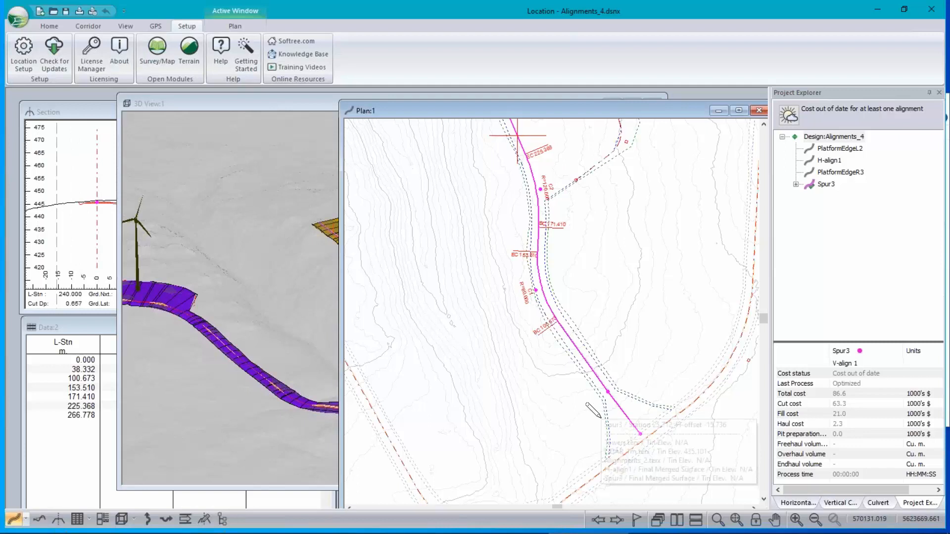
{"action": "mouse_move", "coordinate": [722, 487]}
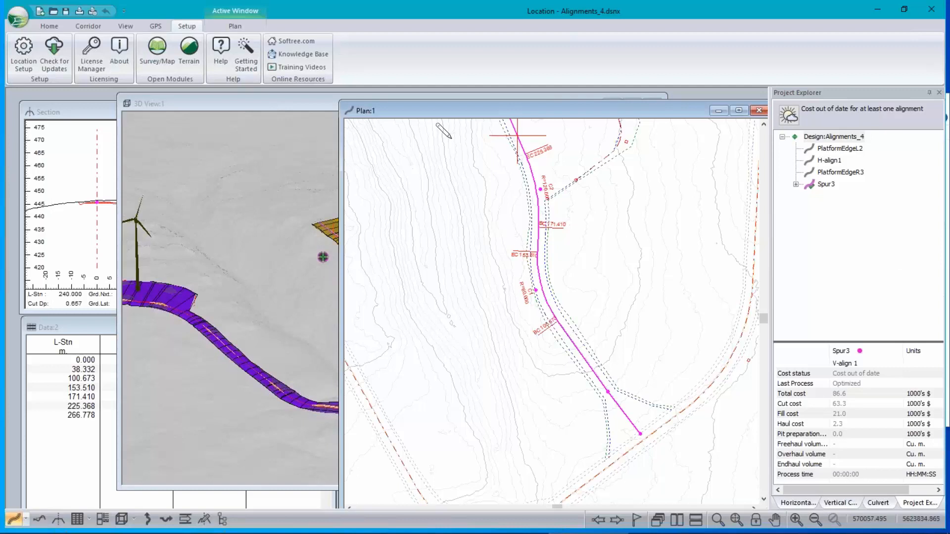
Step: Return to the design's 3D view and read the stations, offsets and surface elevations beside the Spur3 road
{"action": "left_click", "coordinate": [272, 101]}
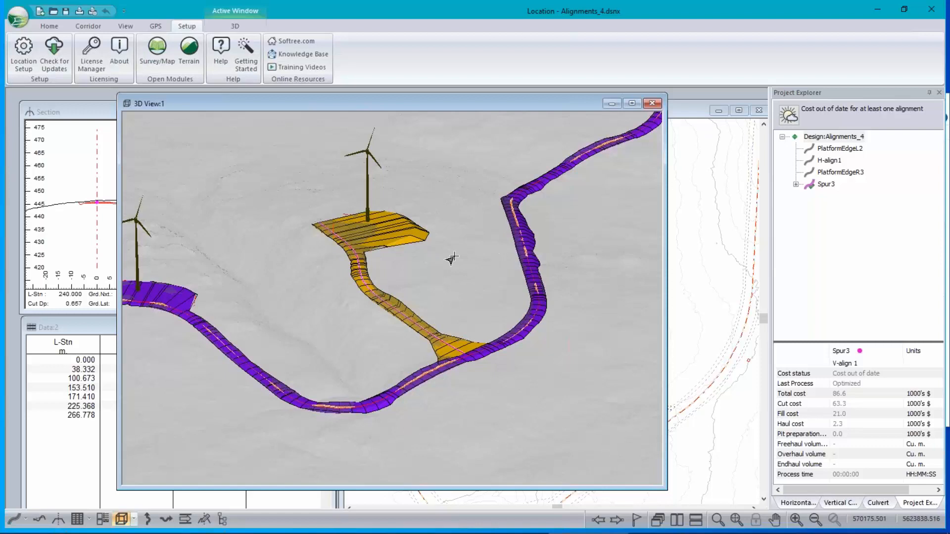
{"action": "mouse_move", "coordinate": [451, 258]}
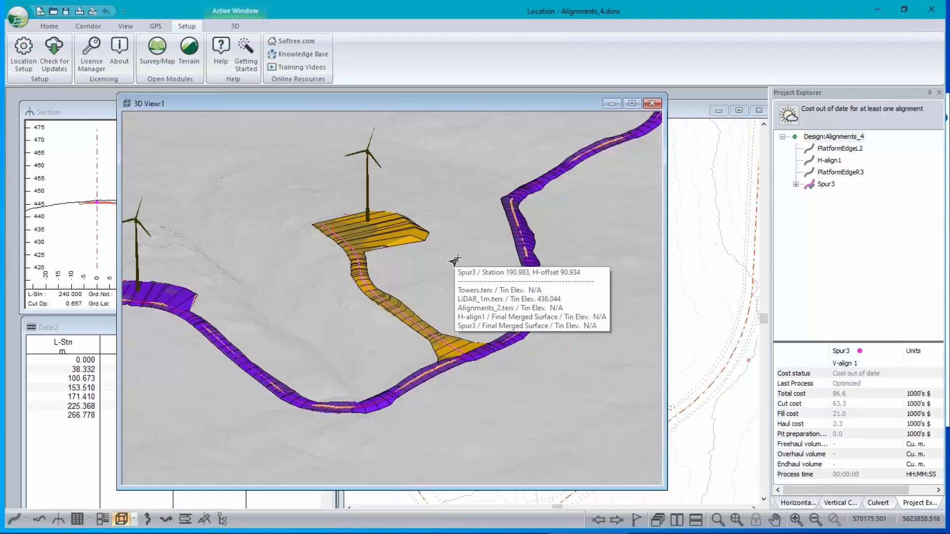
{"action": "mouse_move", "coordinate": [459, 405]}
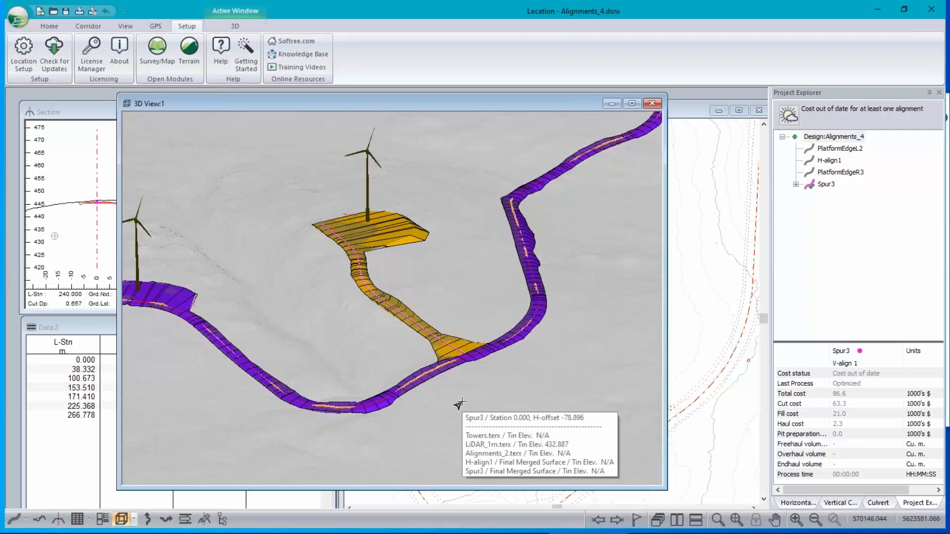